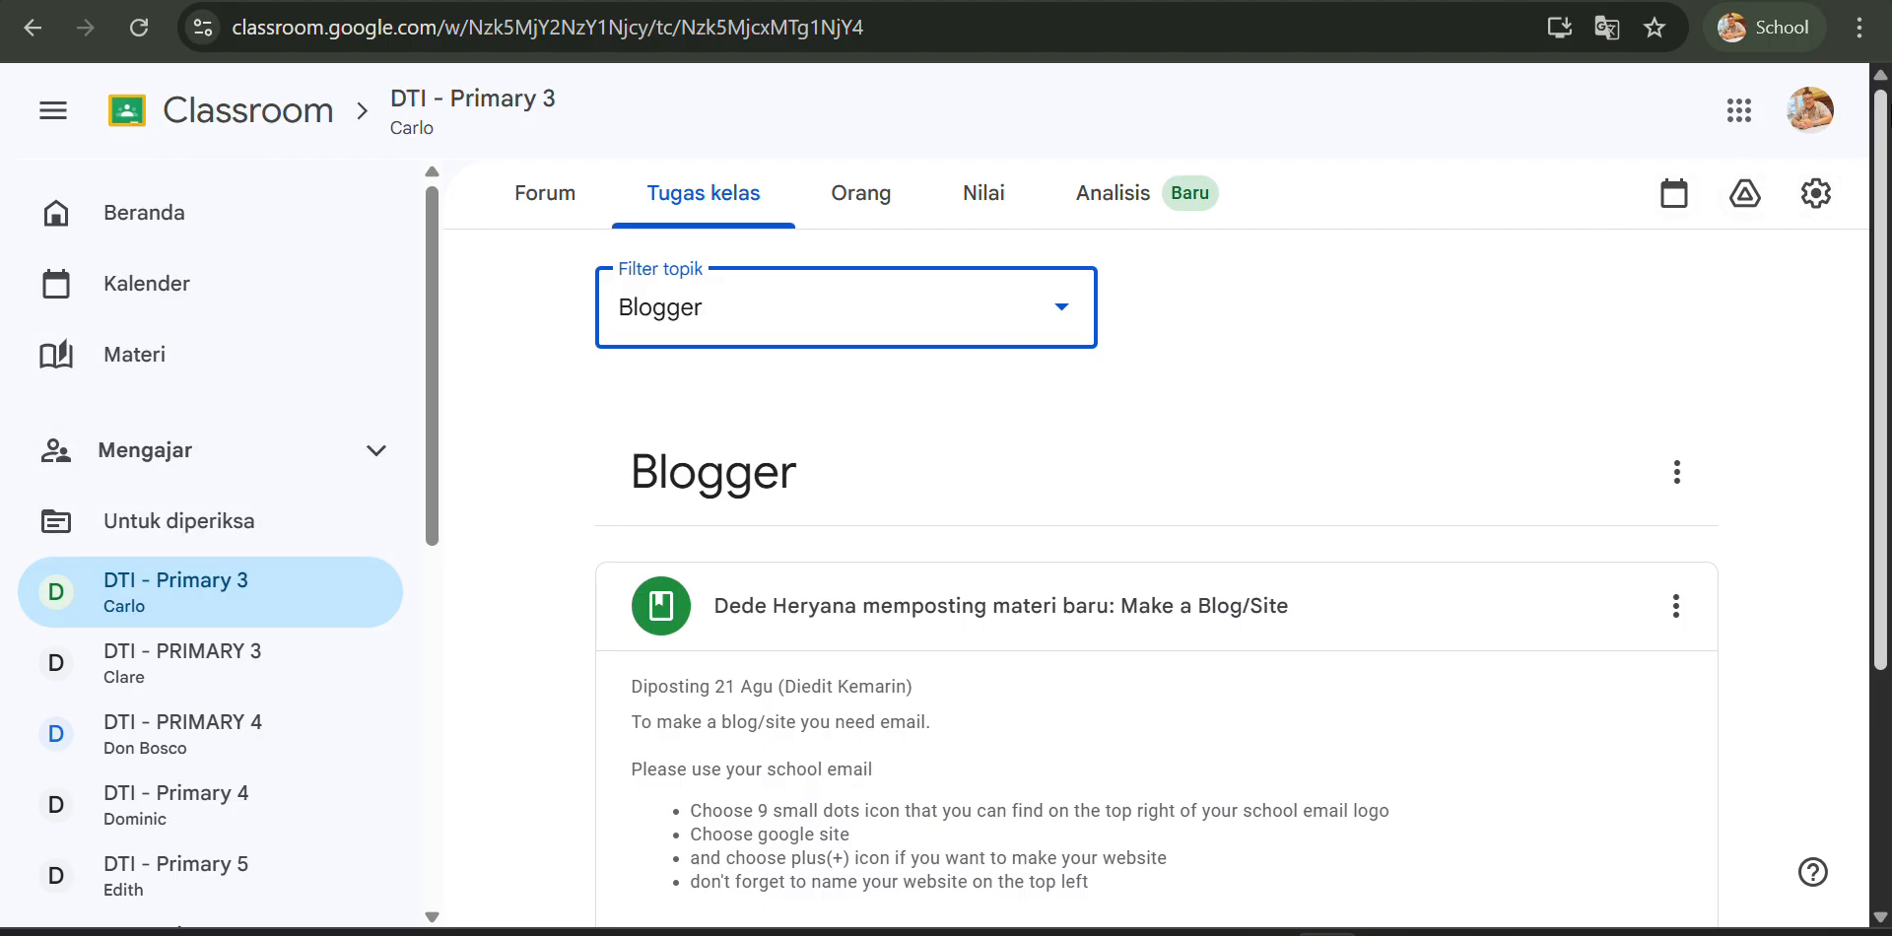
- Open Google Sites from the Google apps launcher
click(1741, 113)
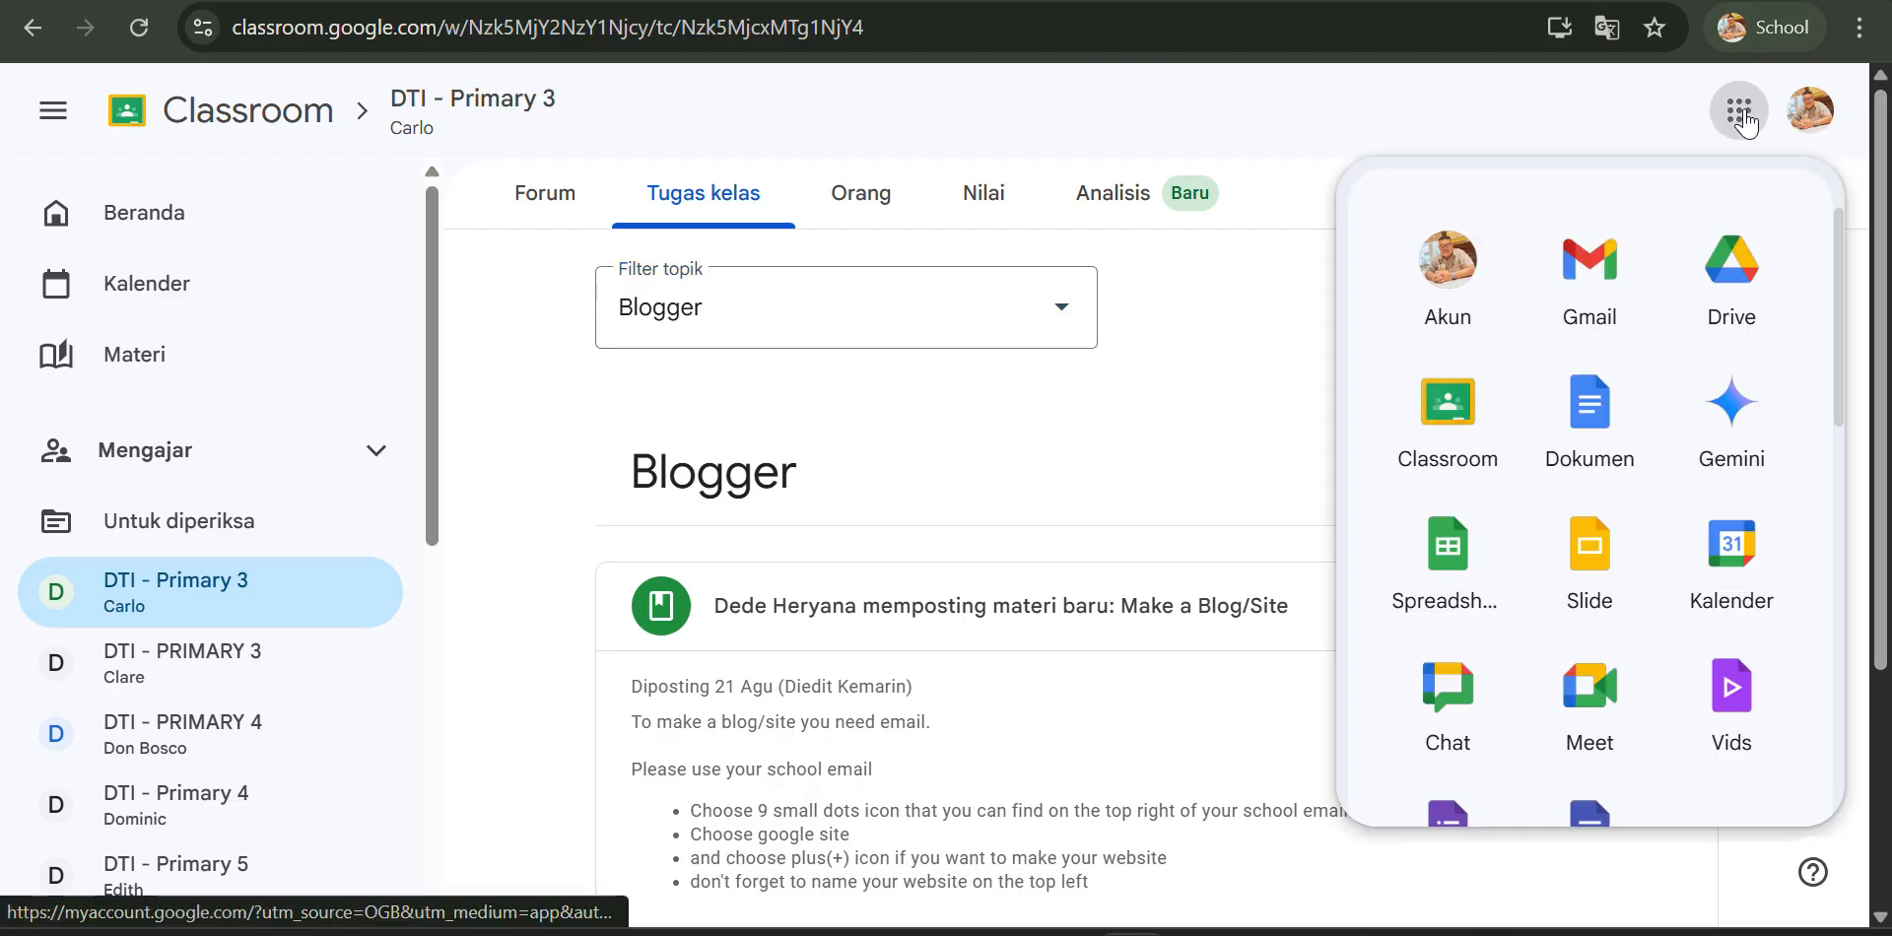
click(1743, 116)
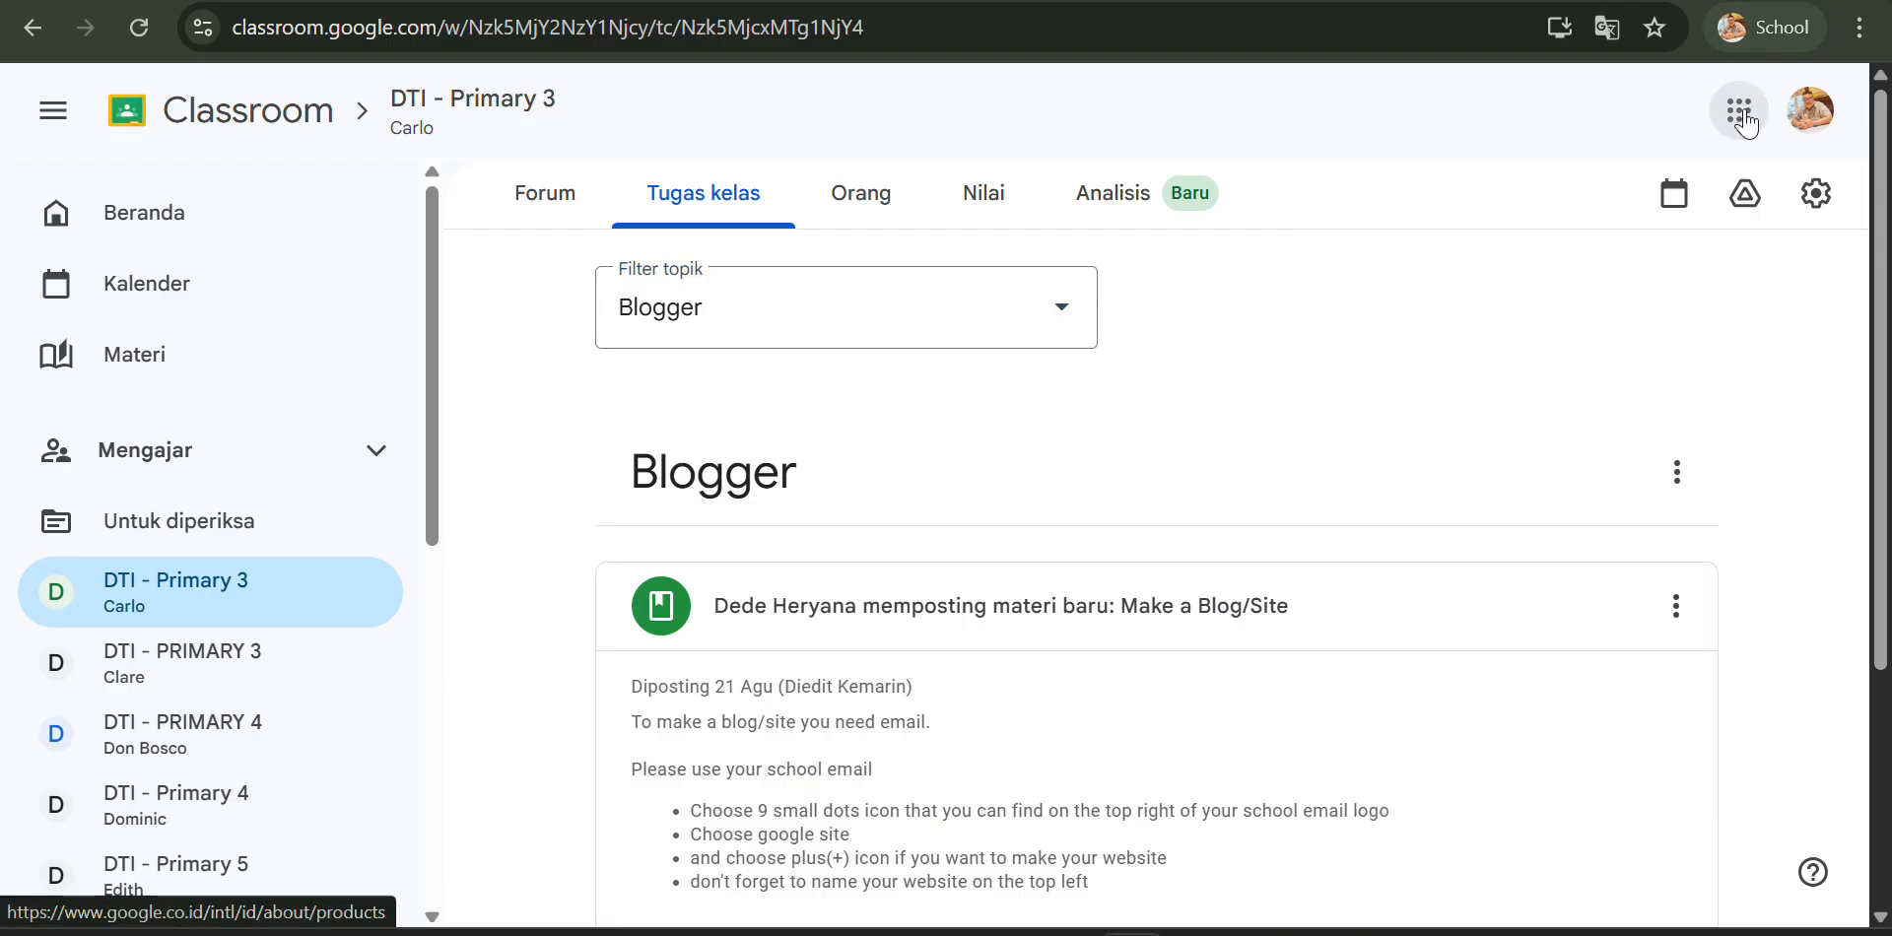
click(1741, 113)
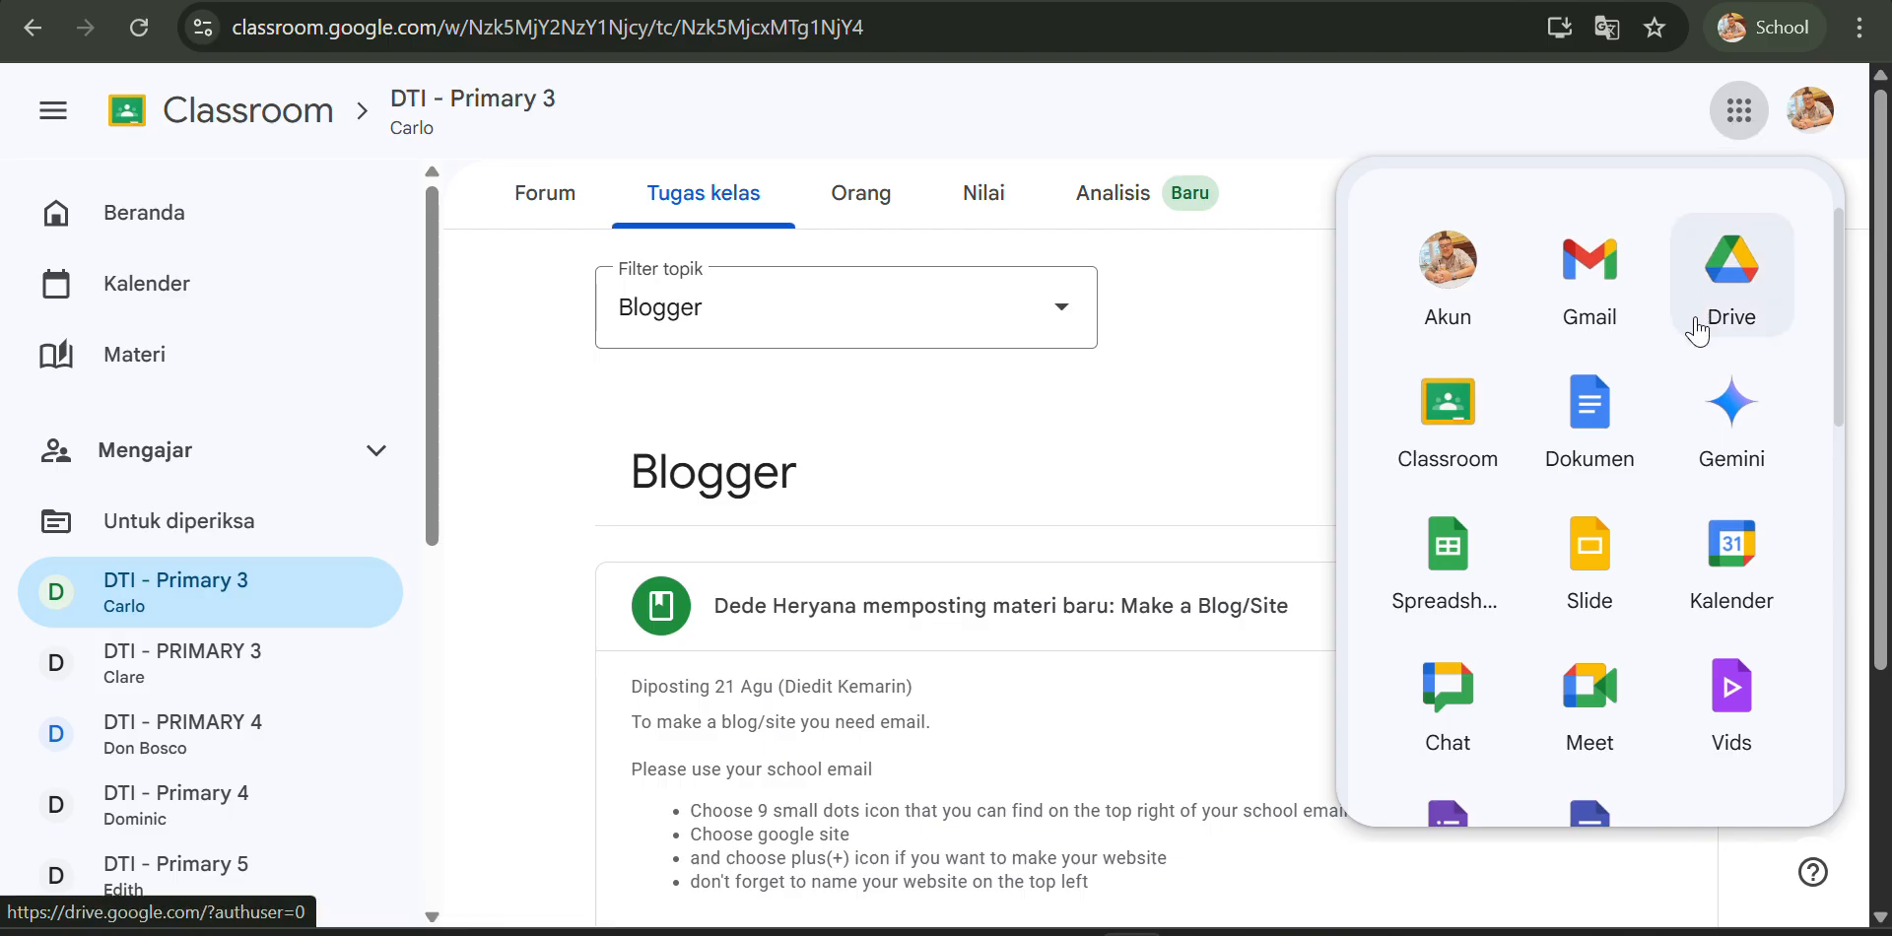
scroll(1690, 325, down, 4)
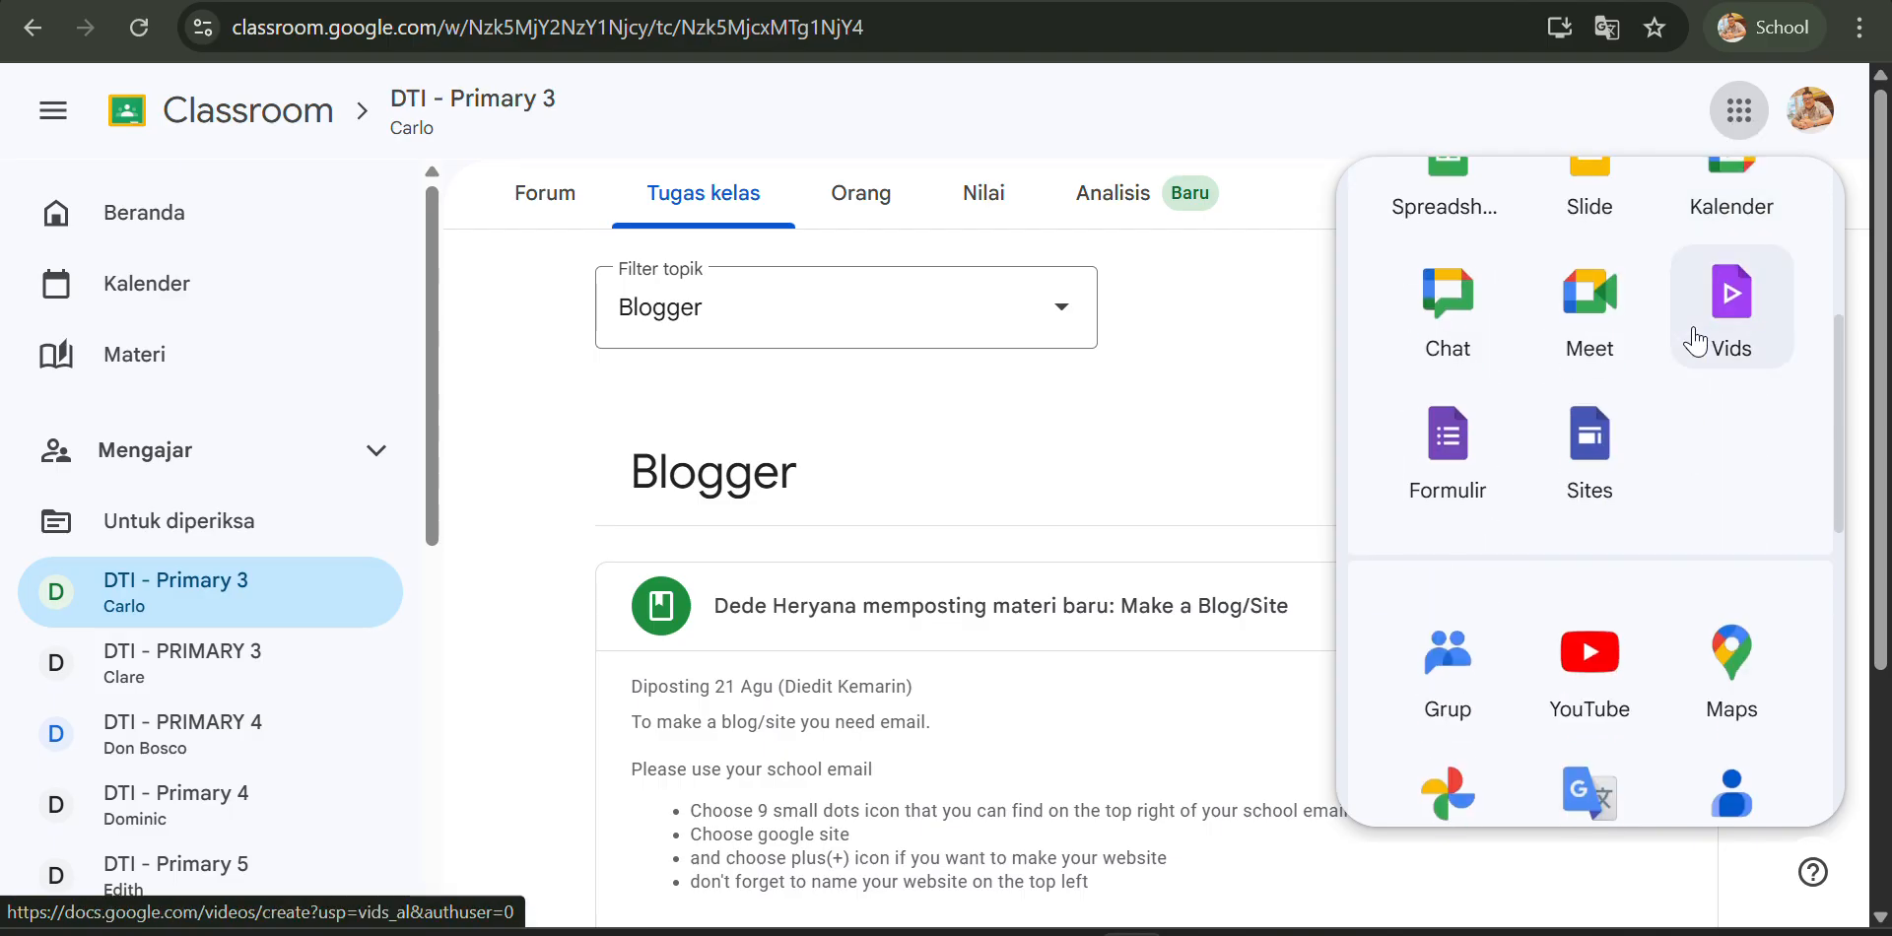
click(1628, 448)
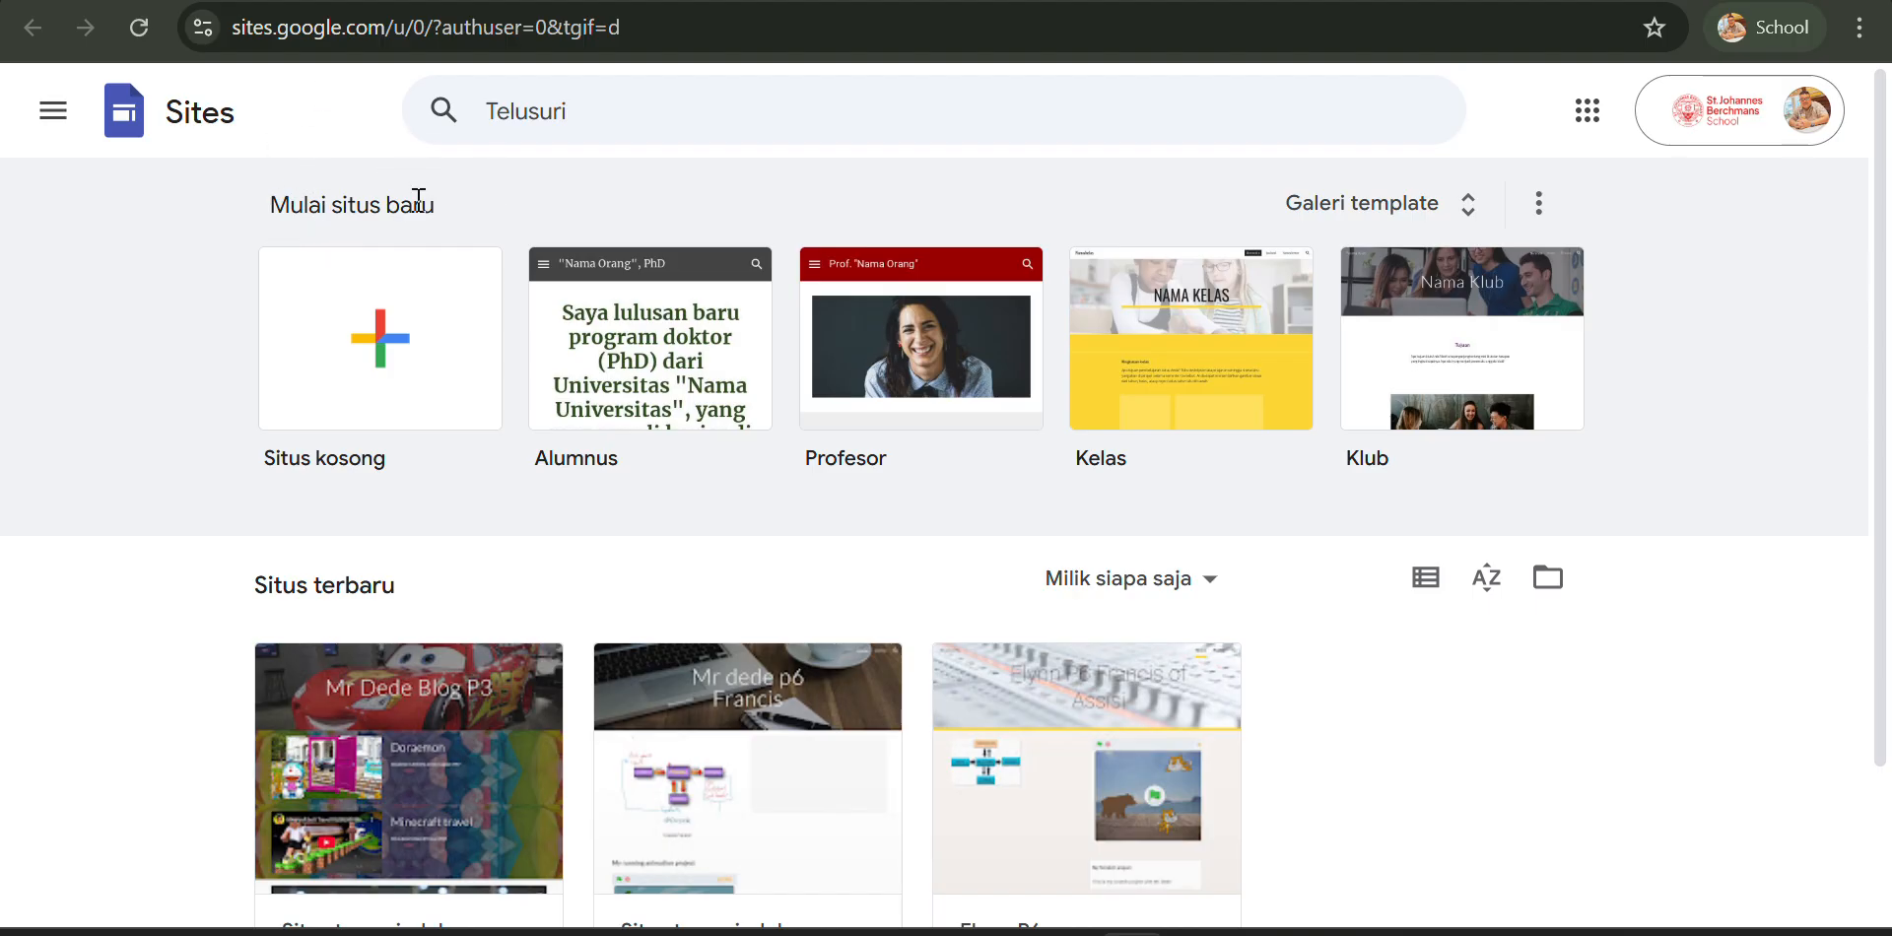
- Create a blank site and rename the site document to My first blog / site
click(385, 350)
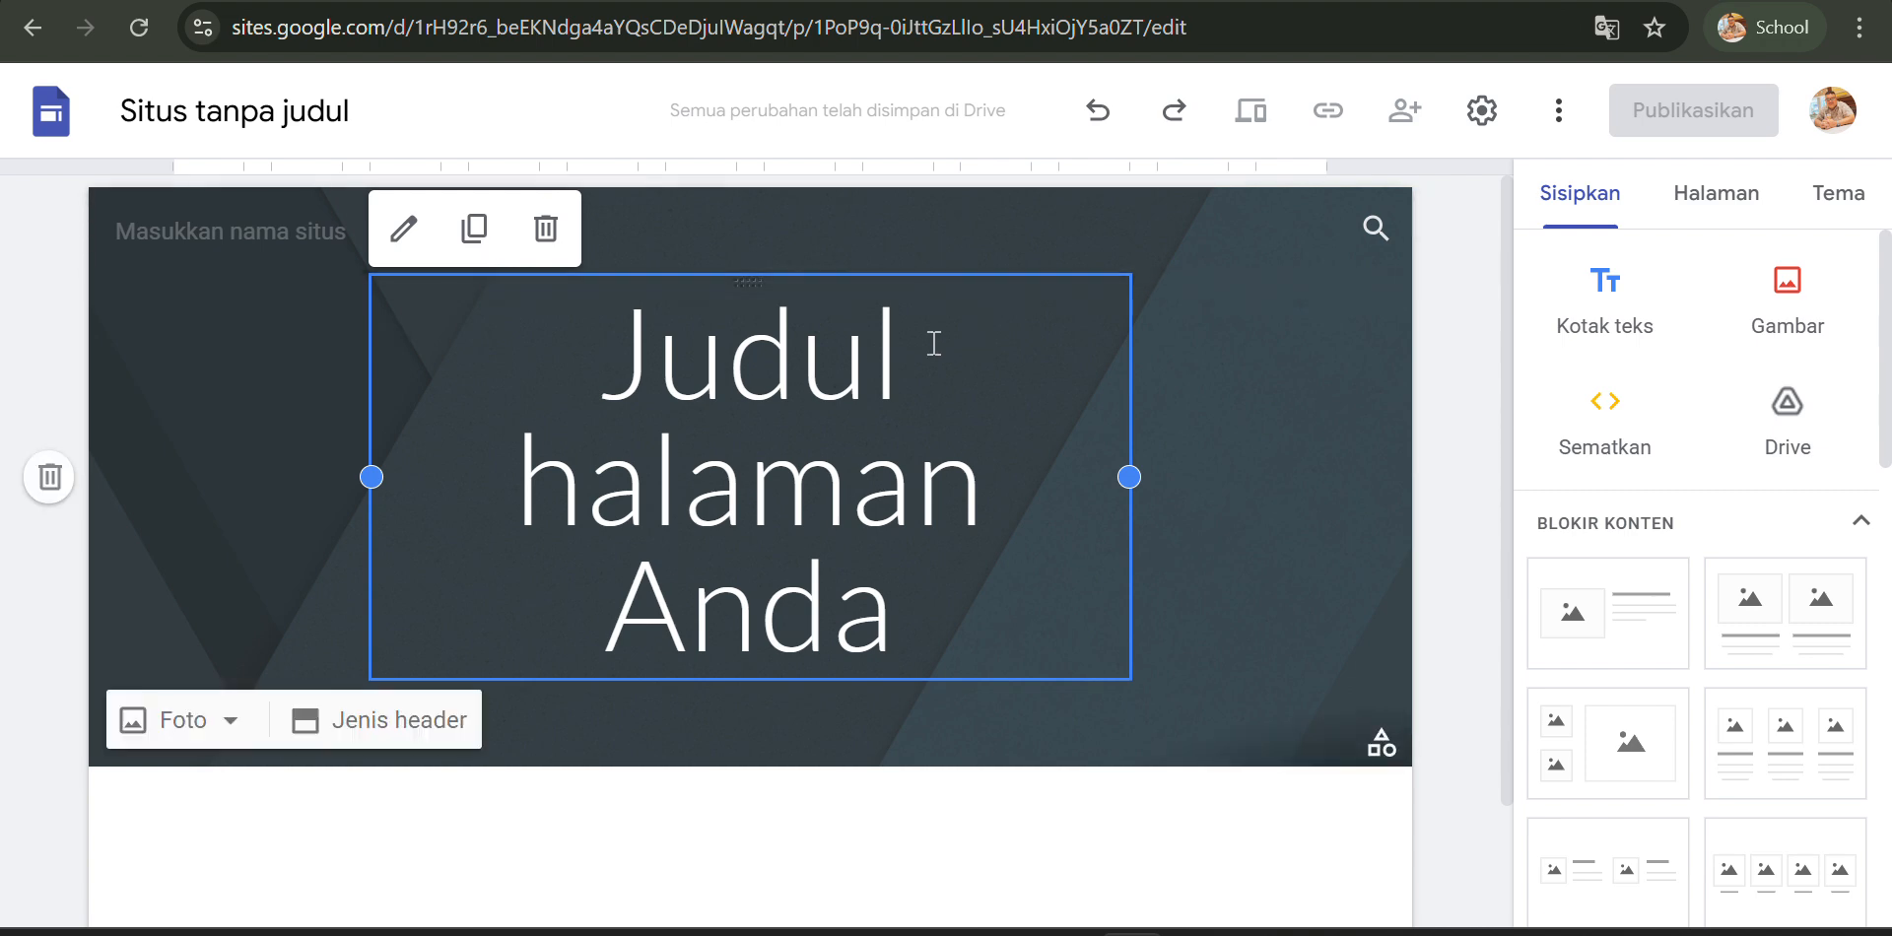
click(265, 110)
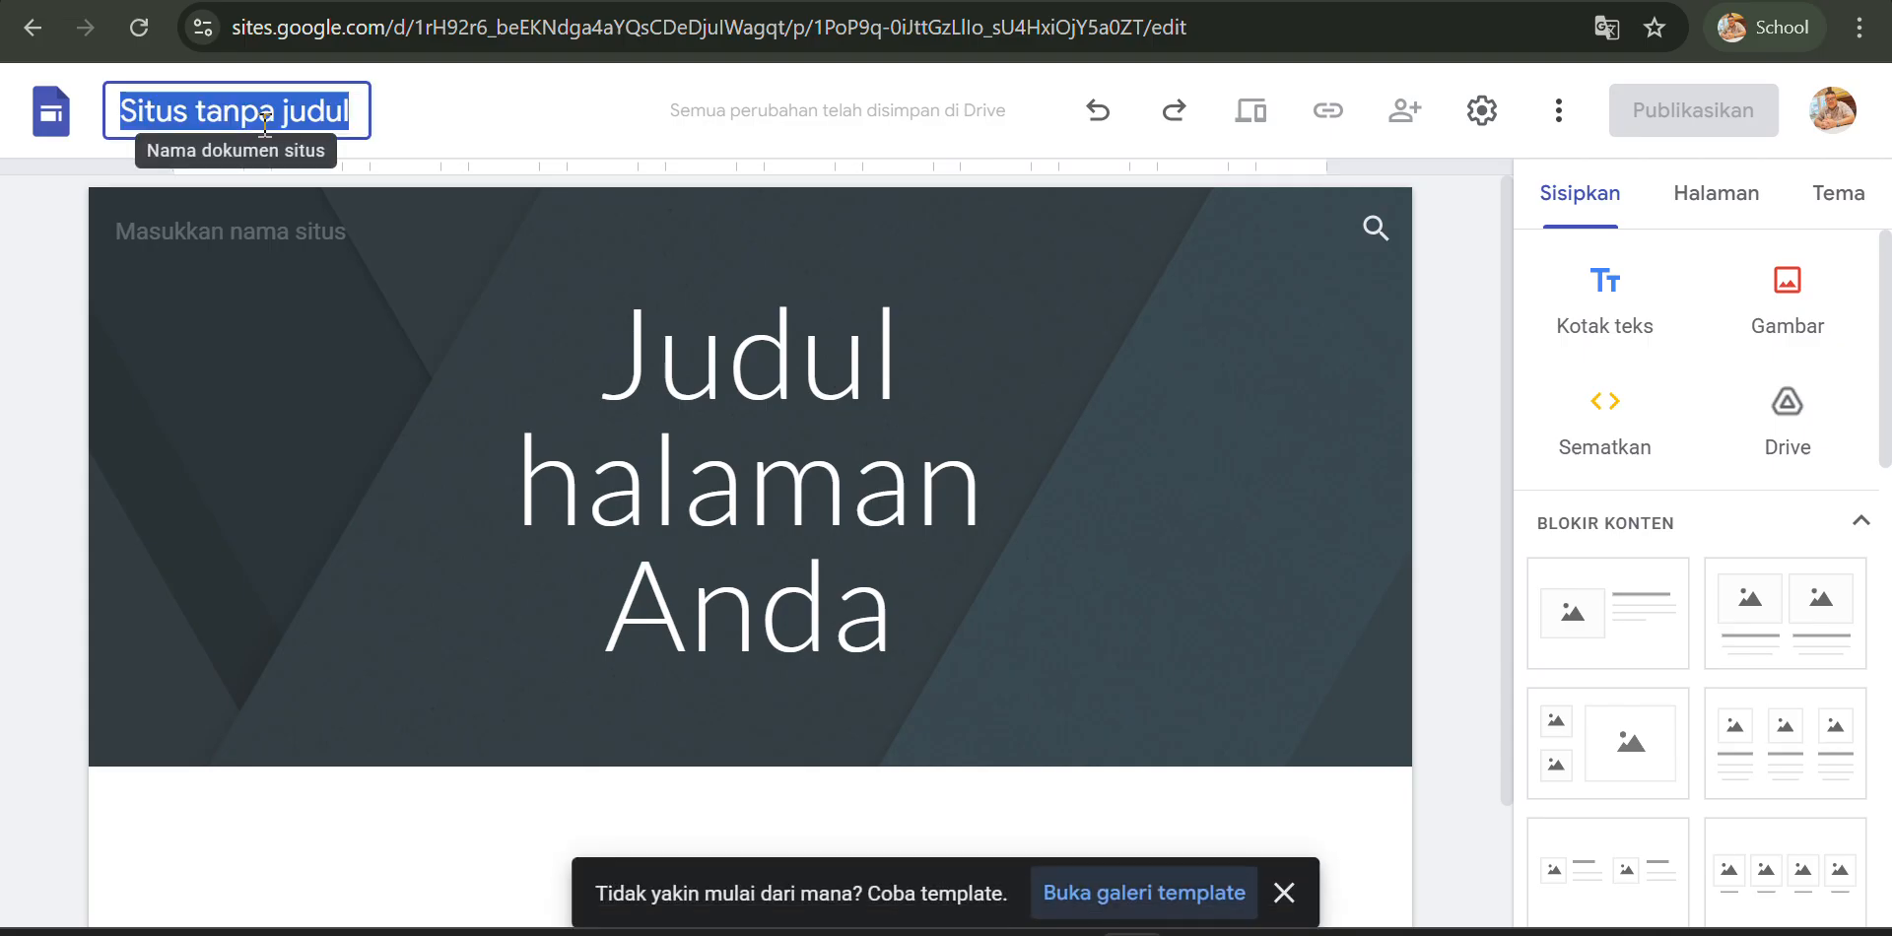
double_click(264, 114)
triple_click(264, 113)
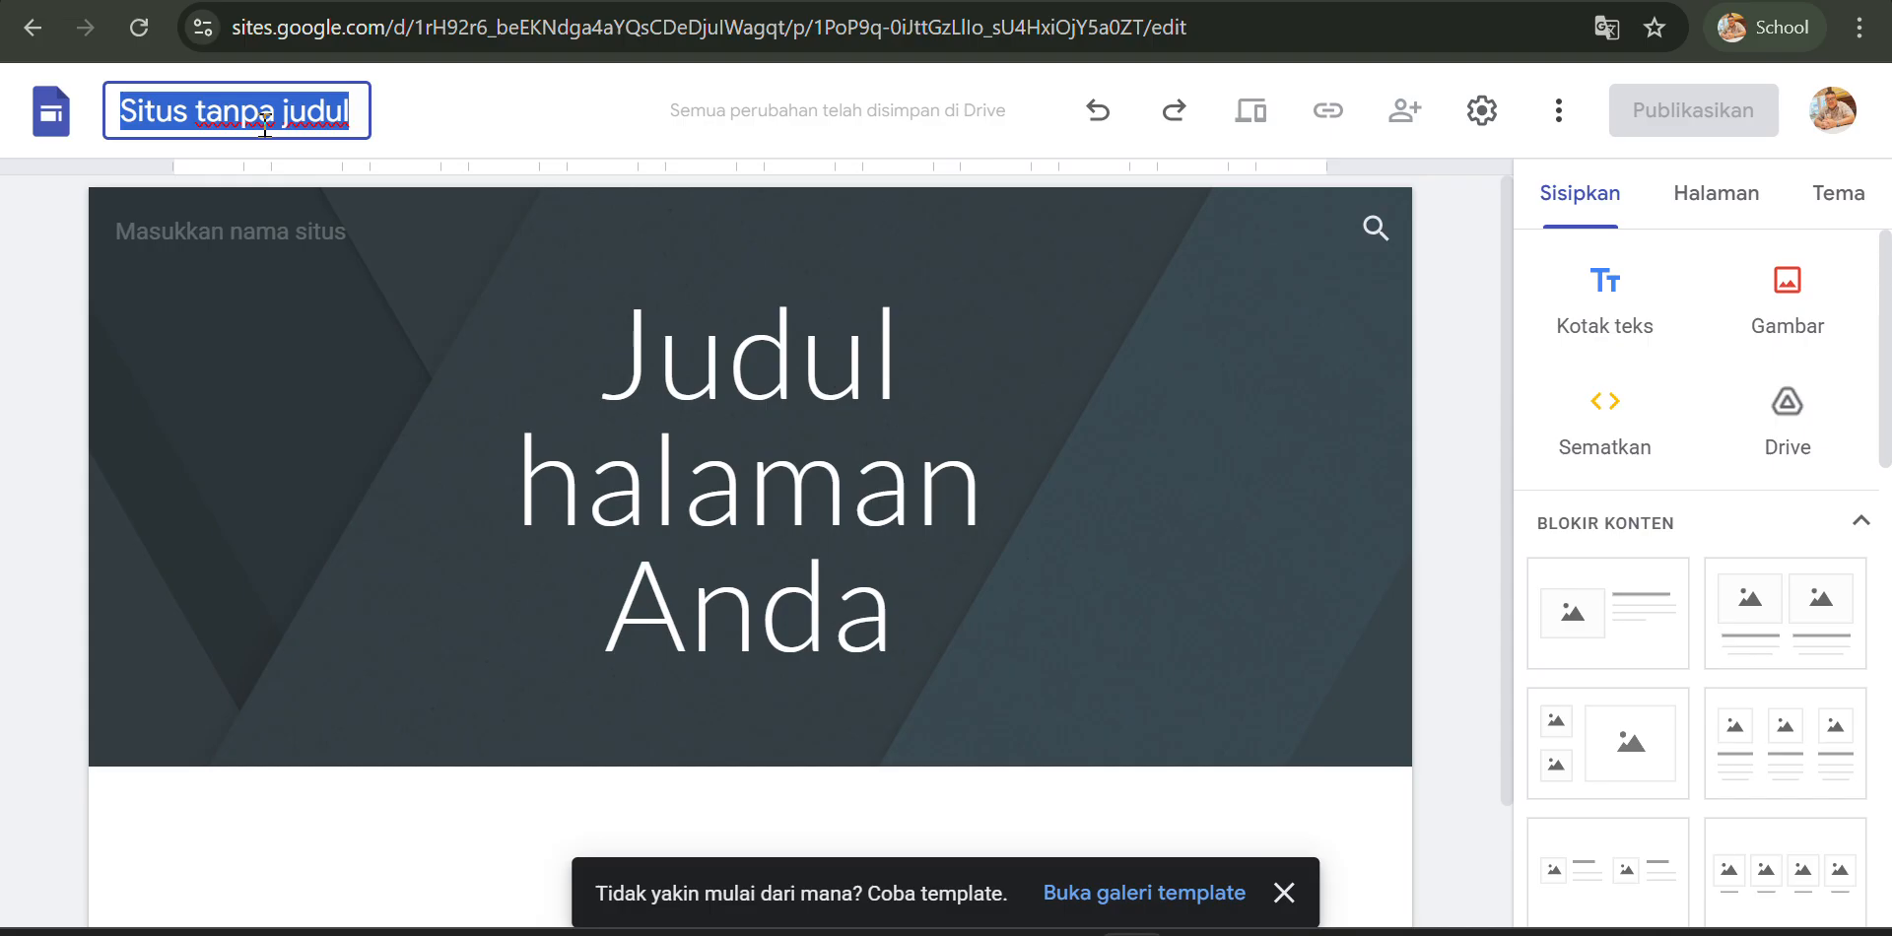
text(M)
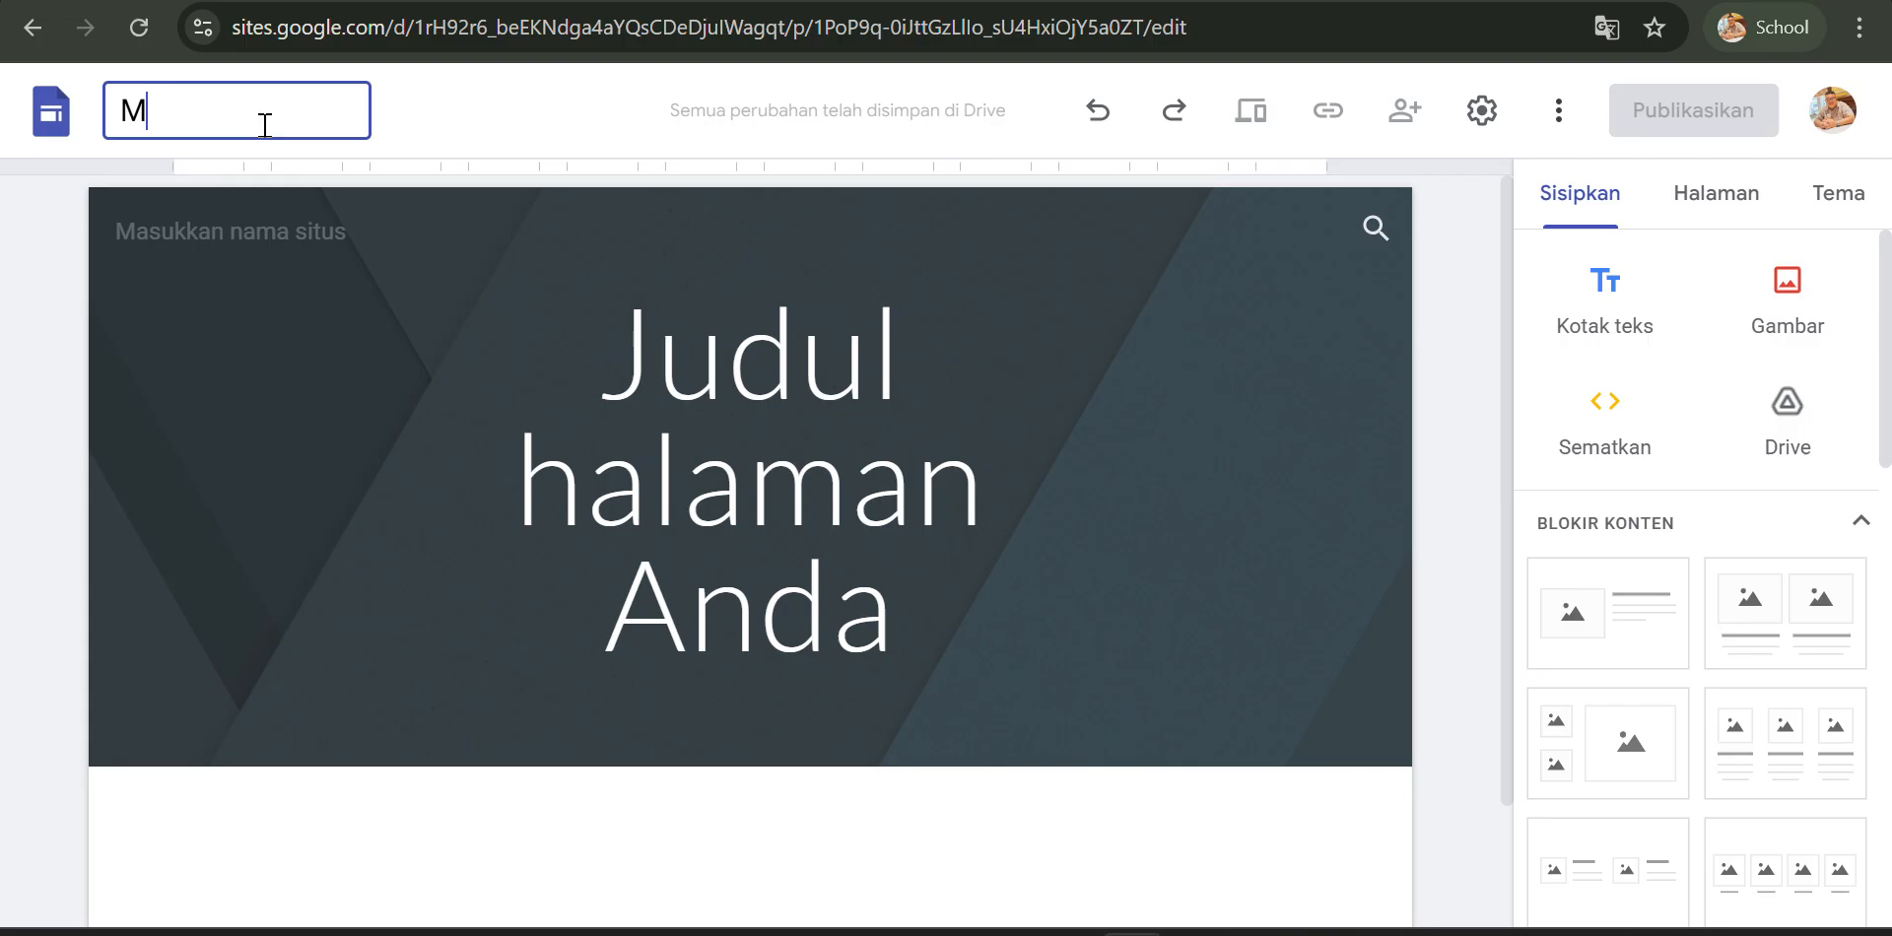
text(y fist)
key(BackSpace)
key(BackSpace)
key(BackSpace)
text(rst blog / site)
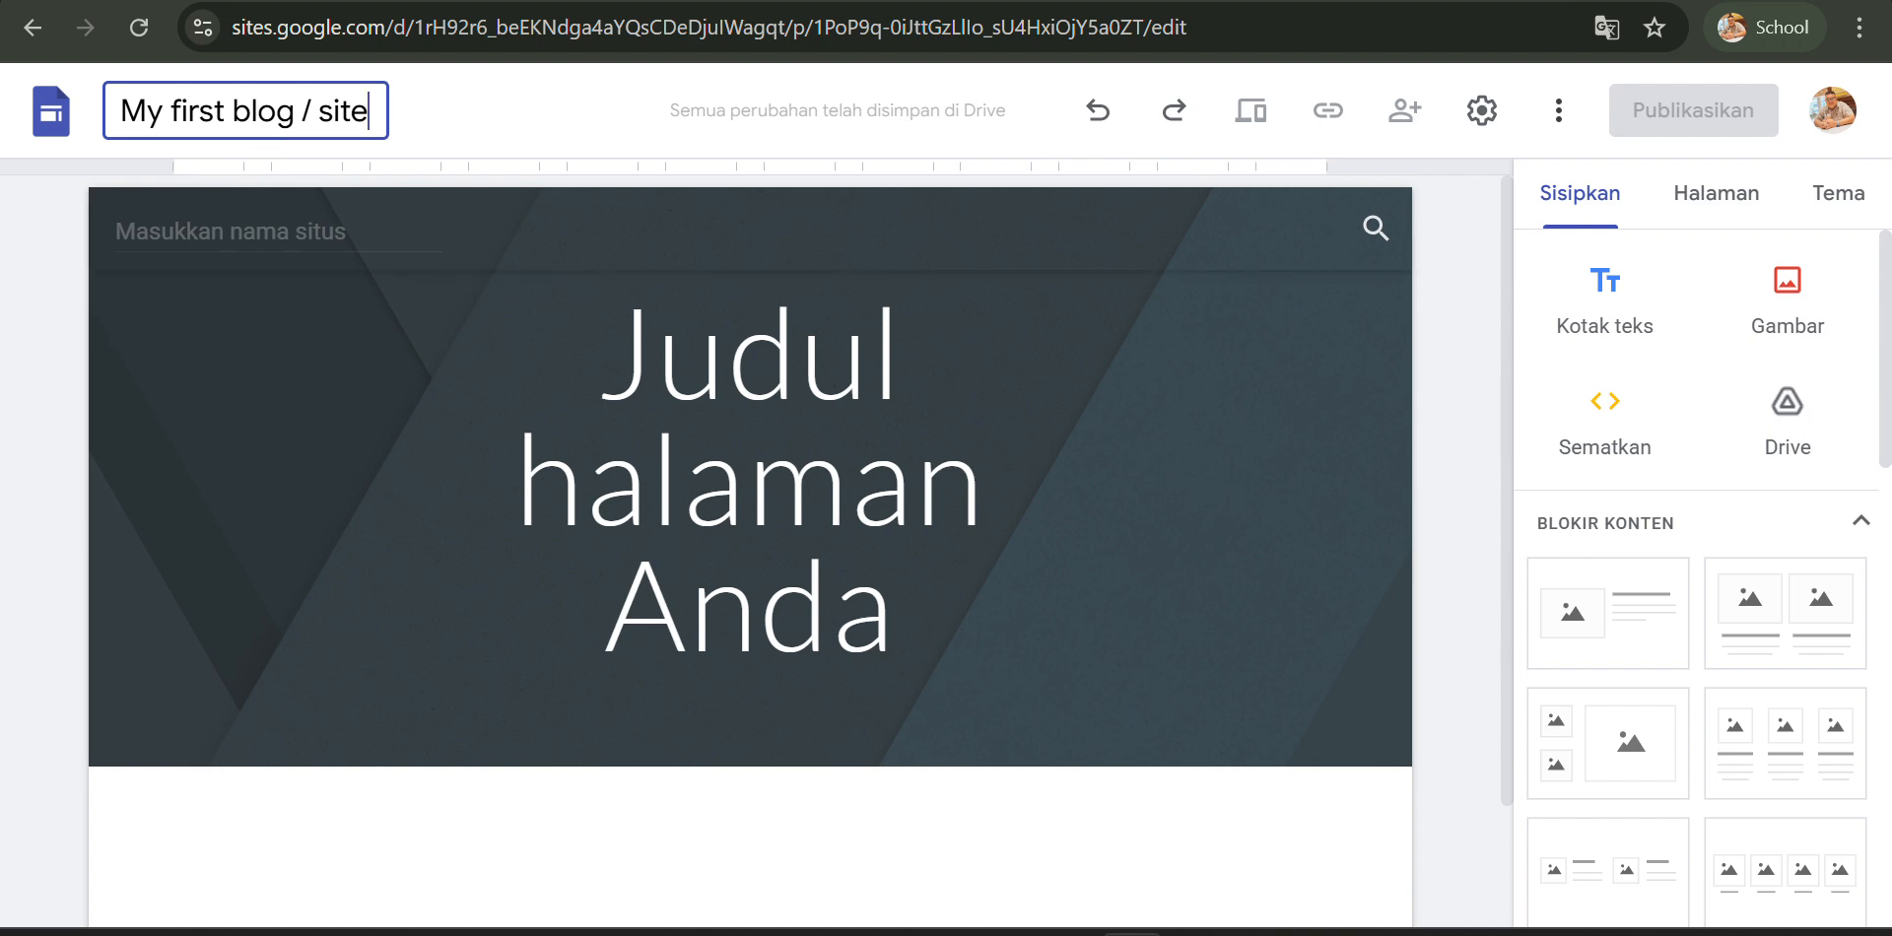
- Open the logo settings and look through the navigation and brand image options without changing anything
click(261, 303)
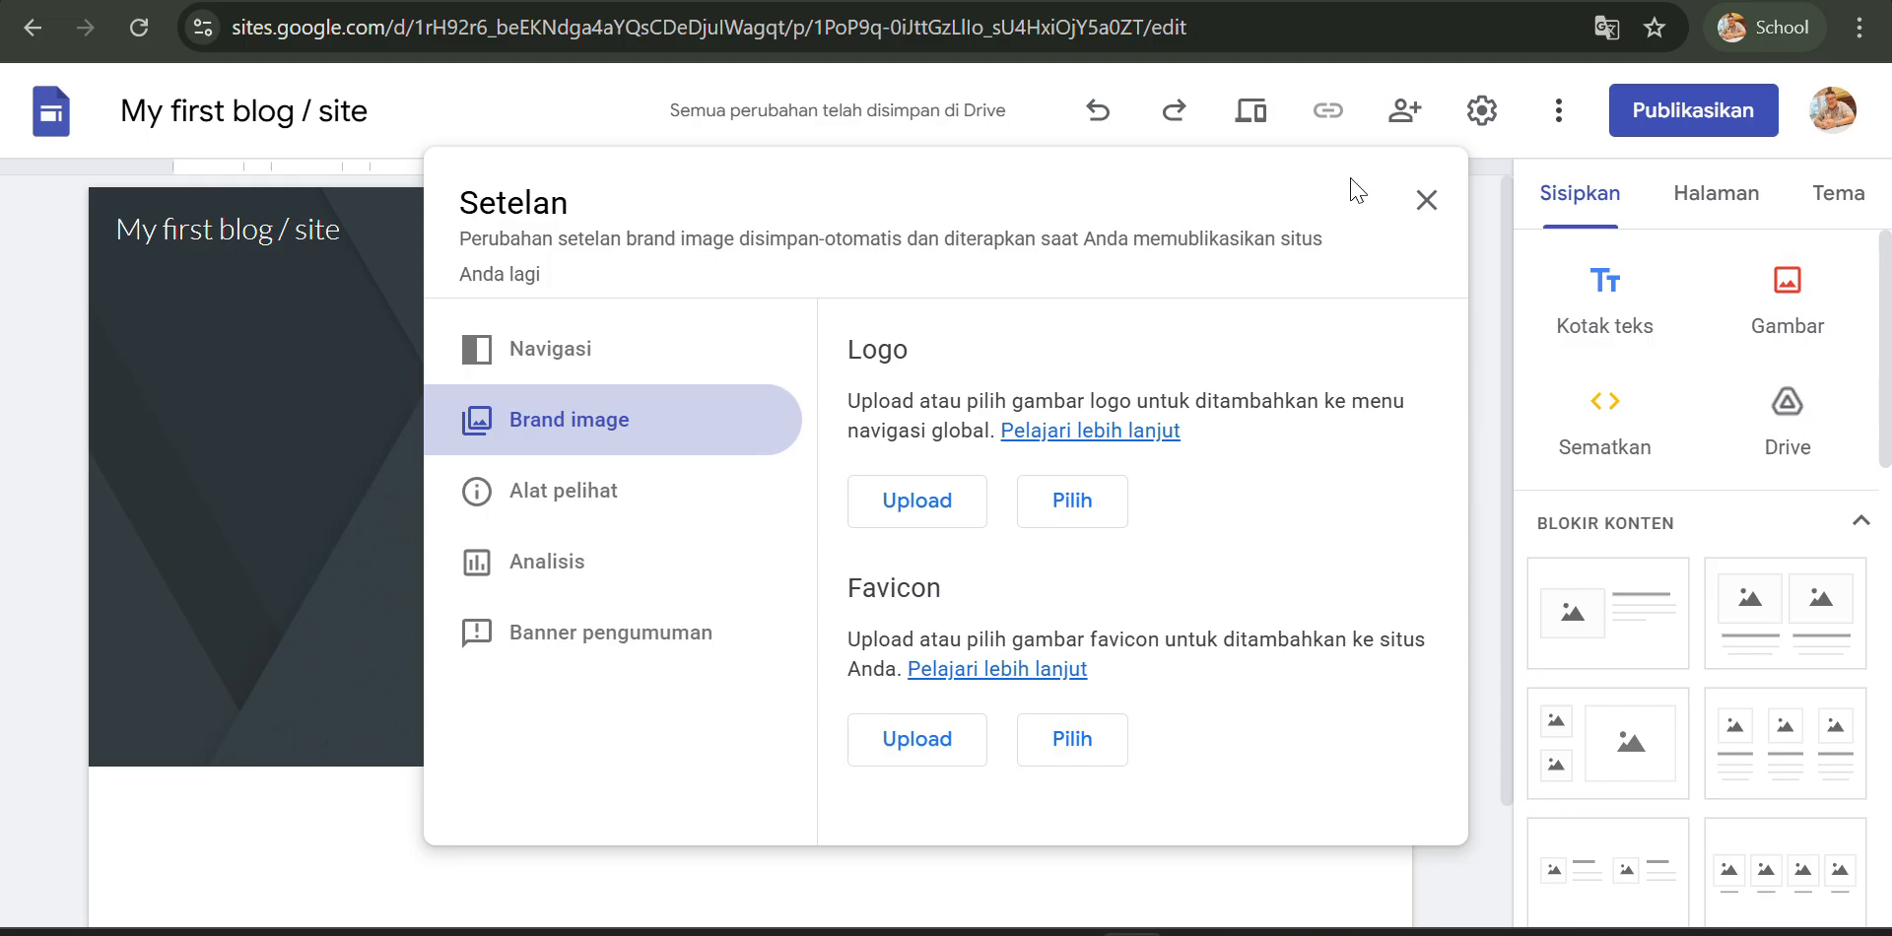
click(1426, 204)
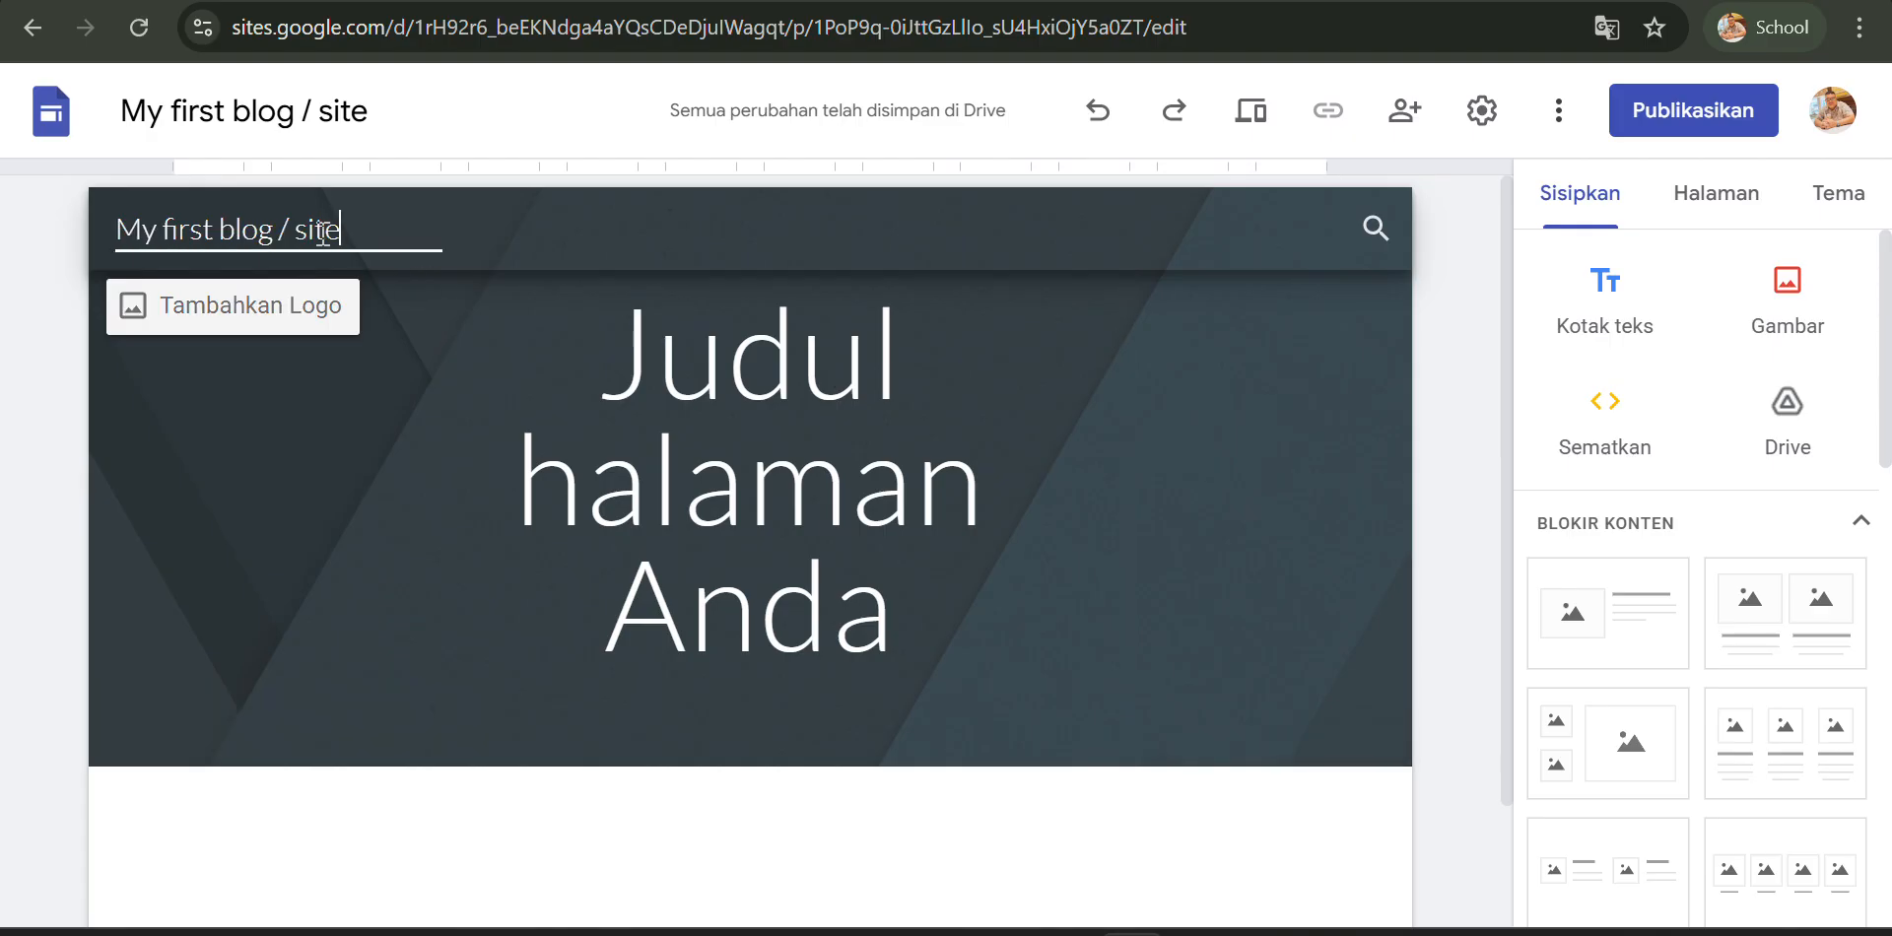
triple_click(217, 229)
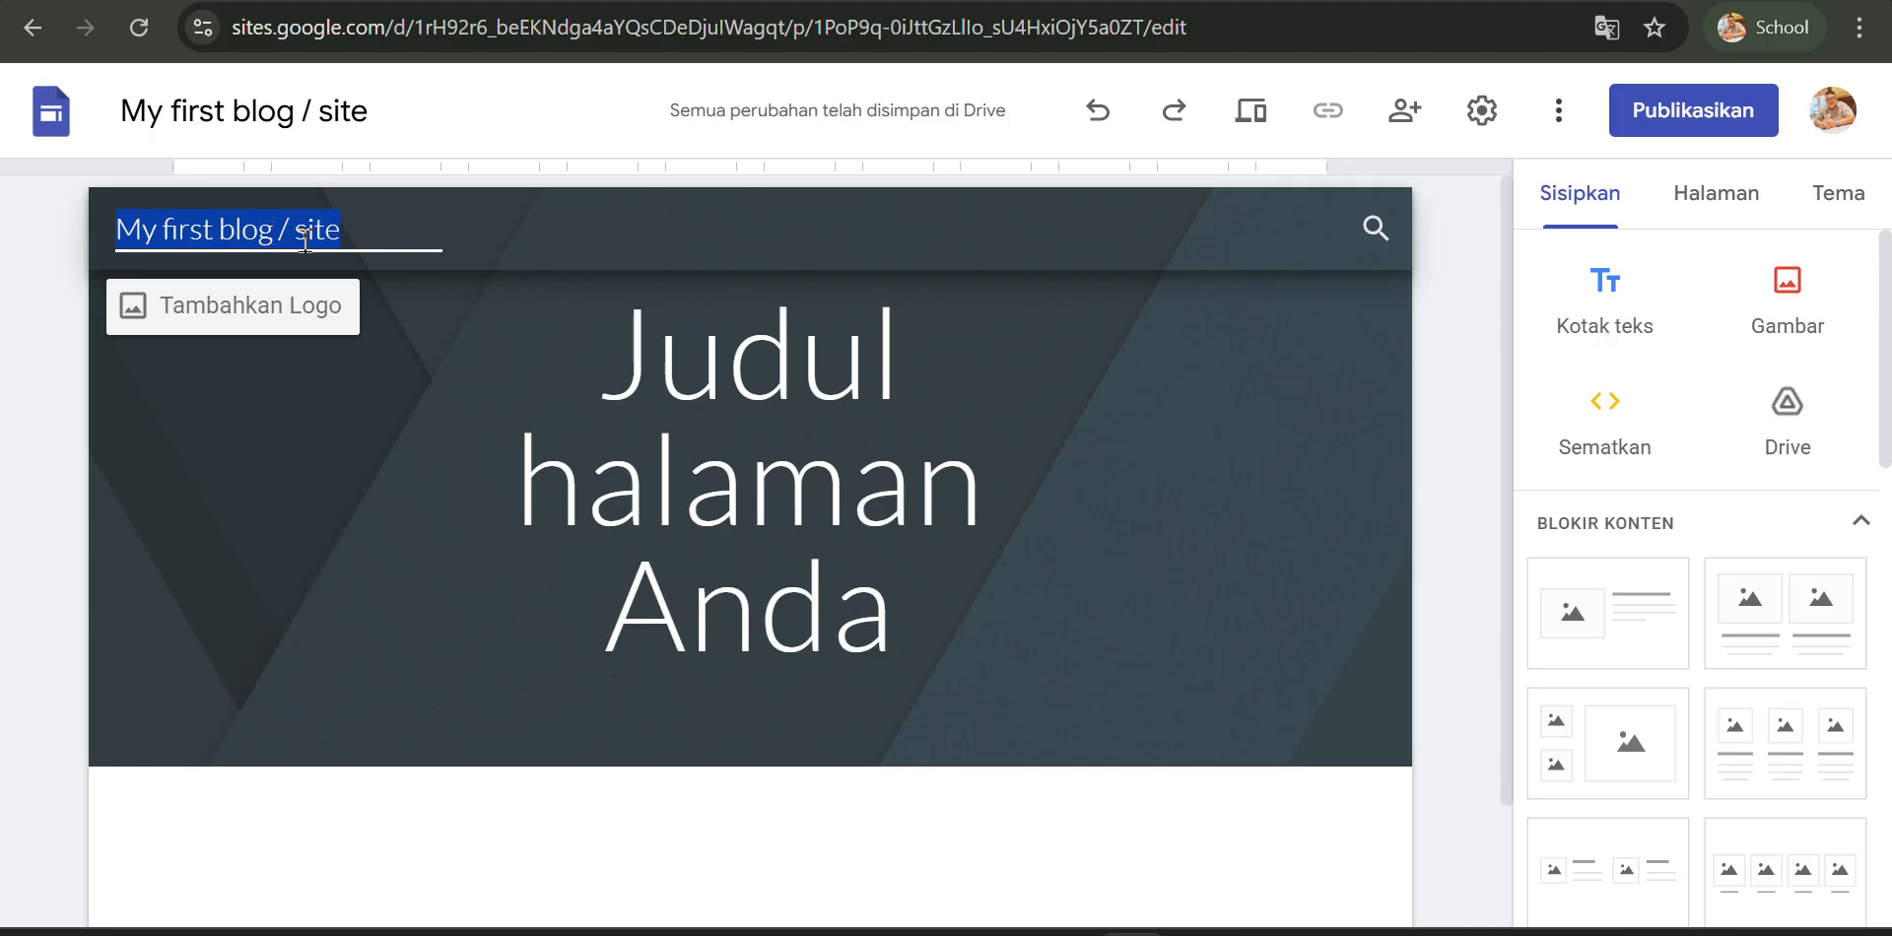
click(281, 419)
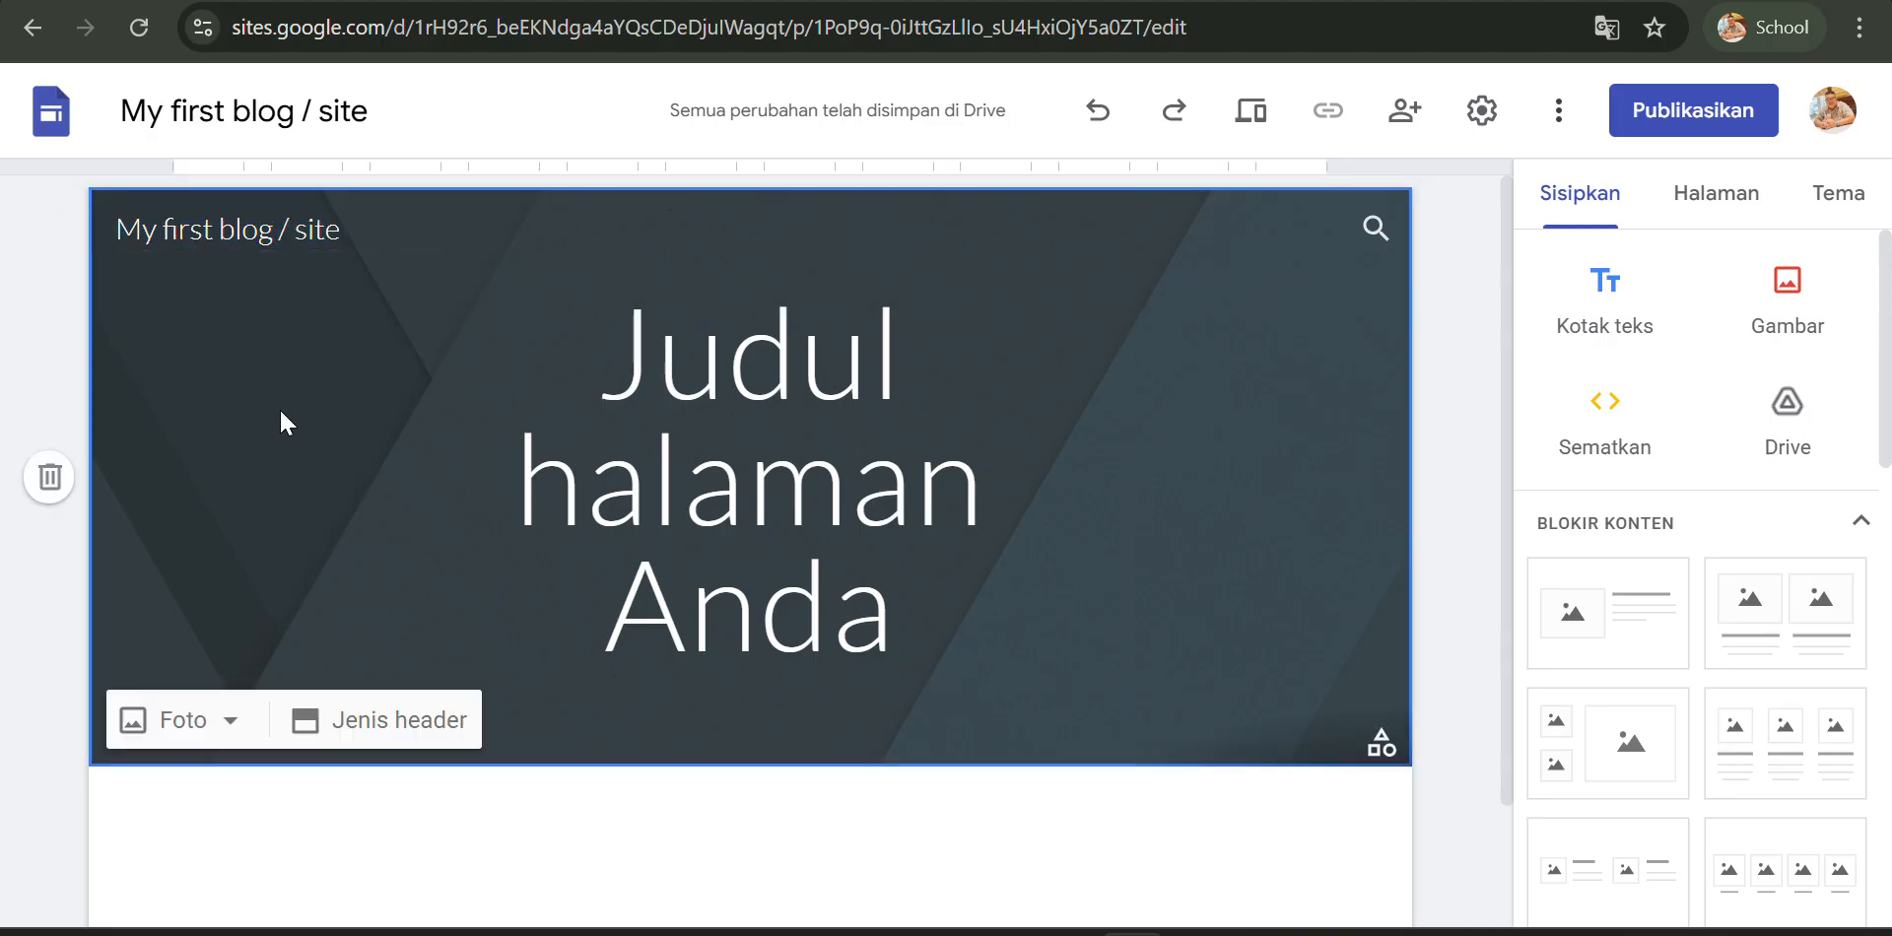
mouse_move(276, 293)
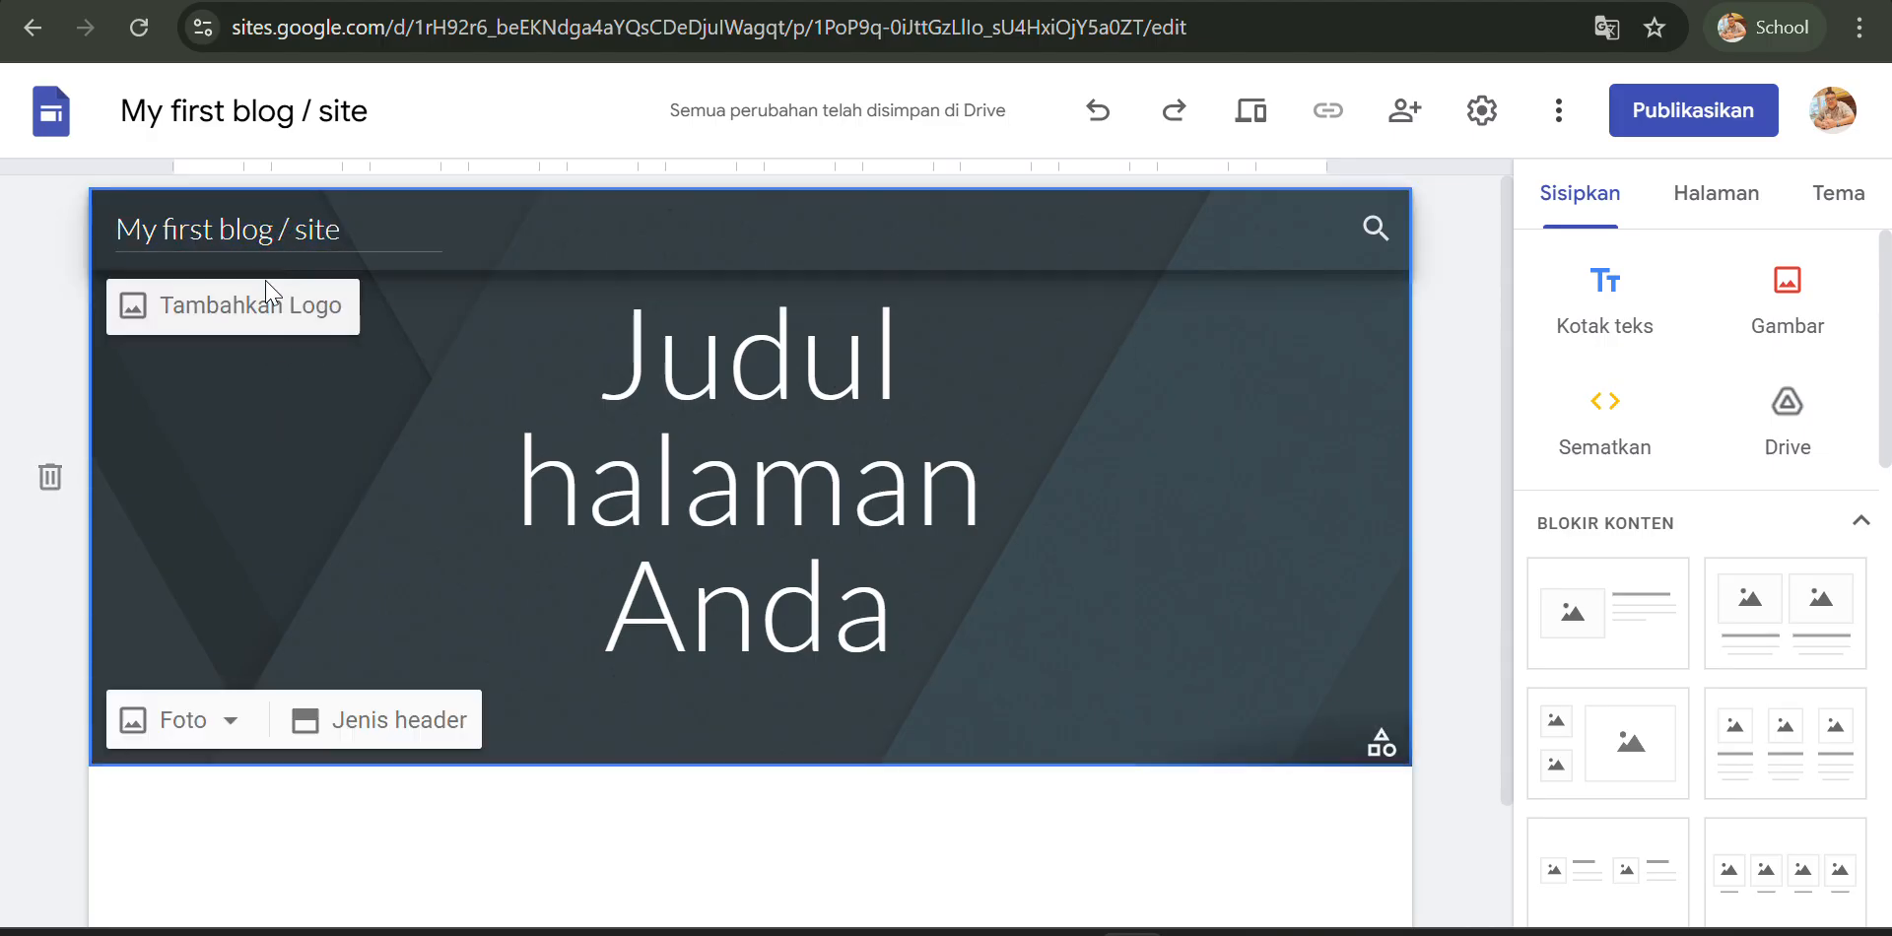
click(175, 314)
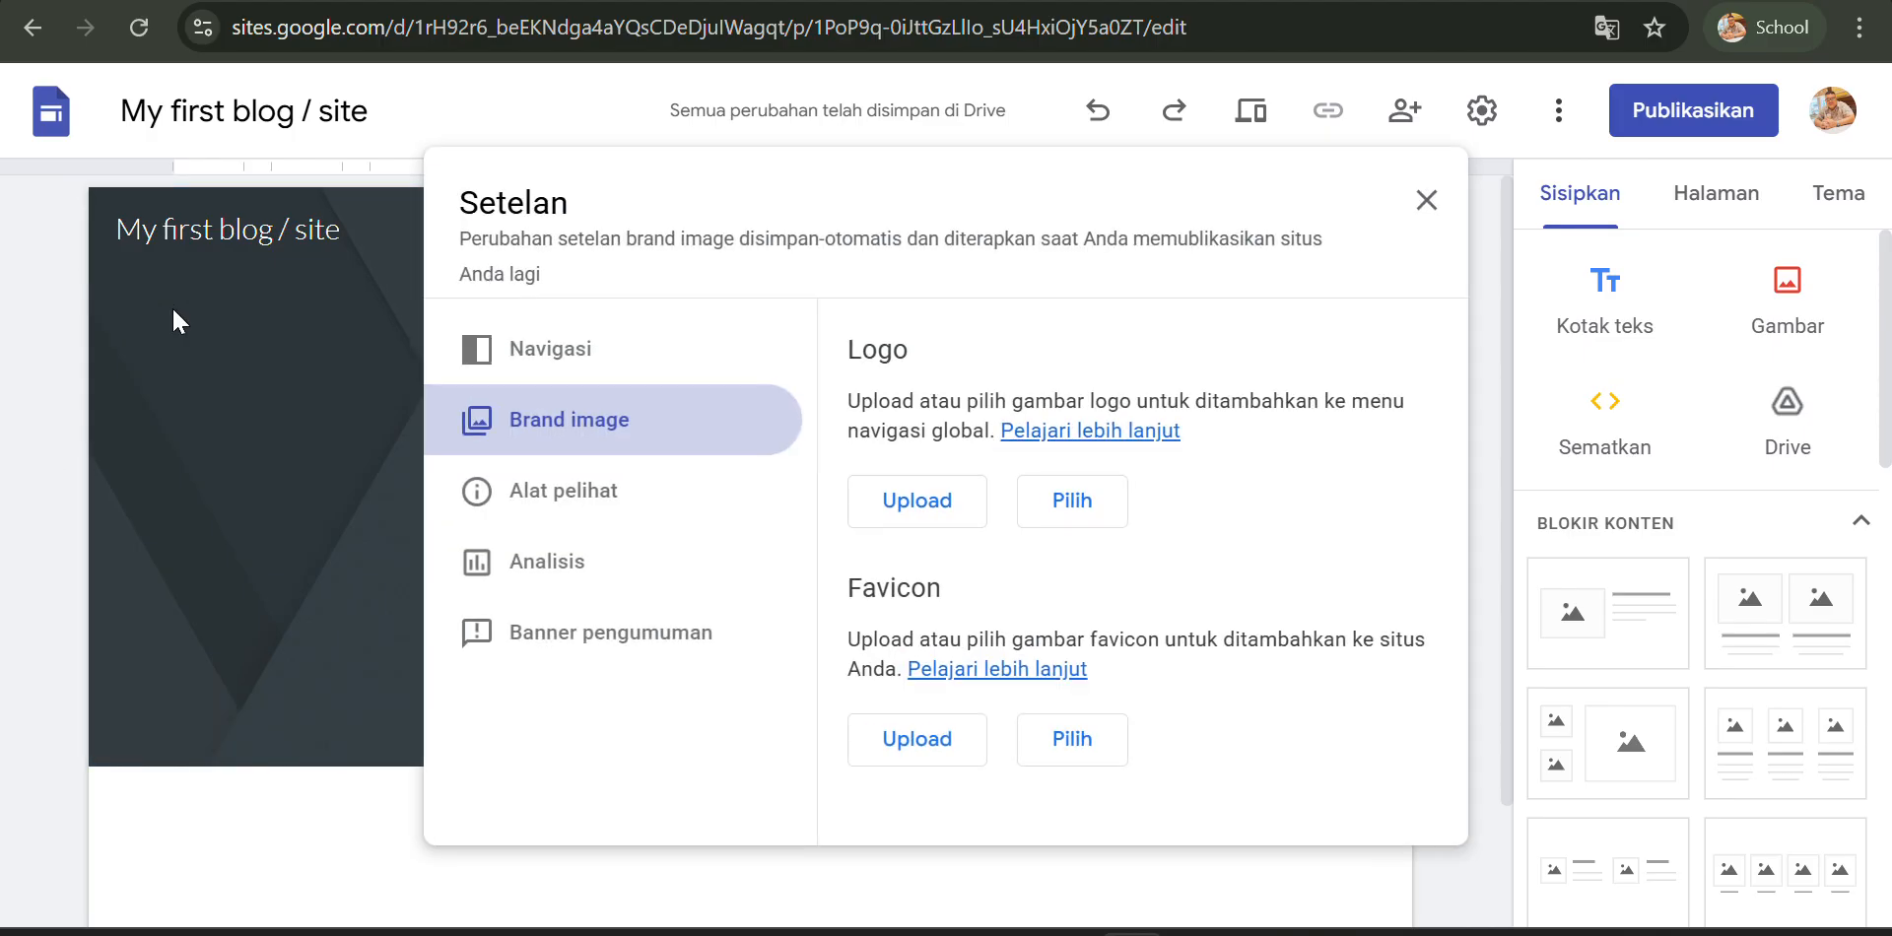
click(557, 350)
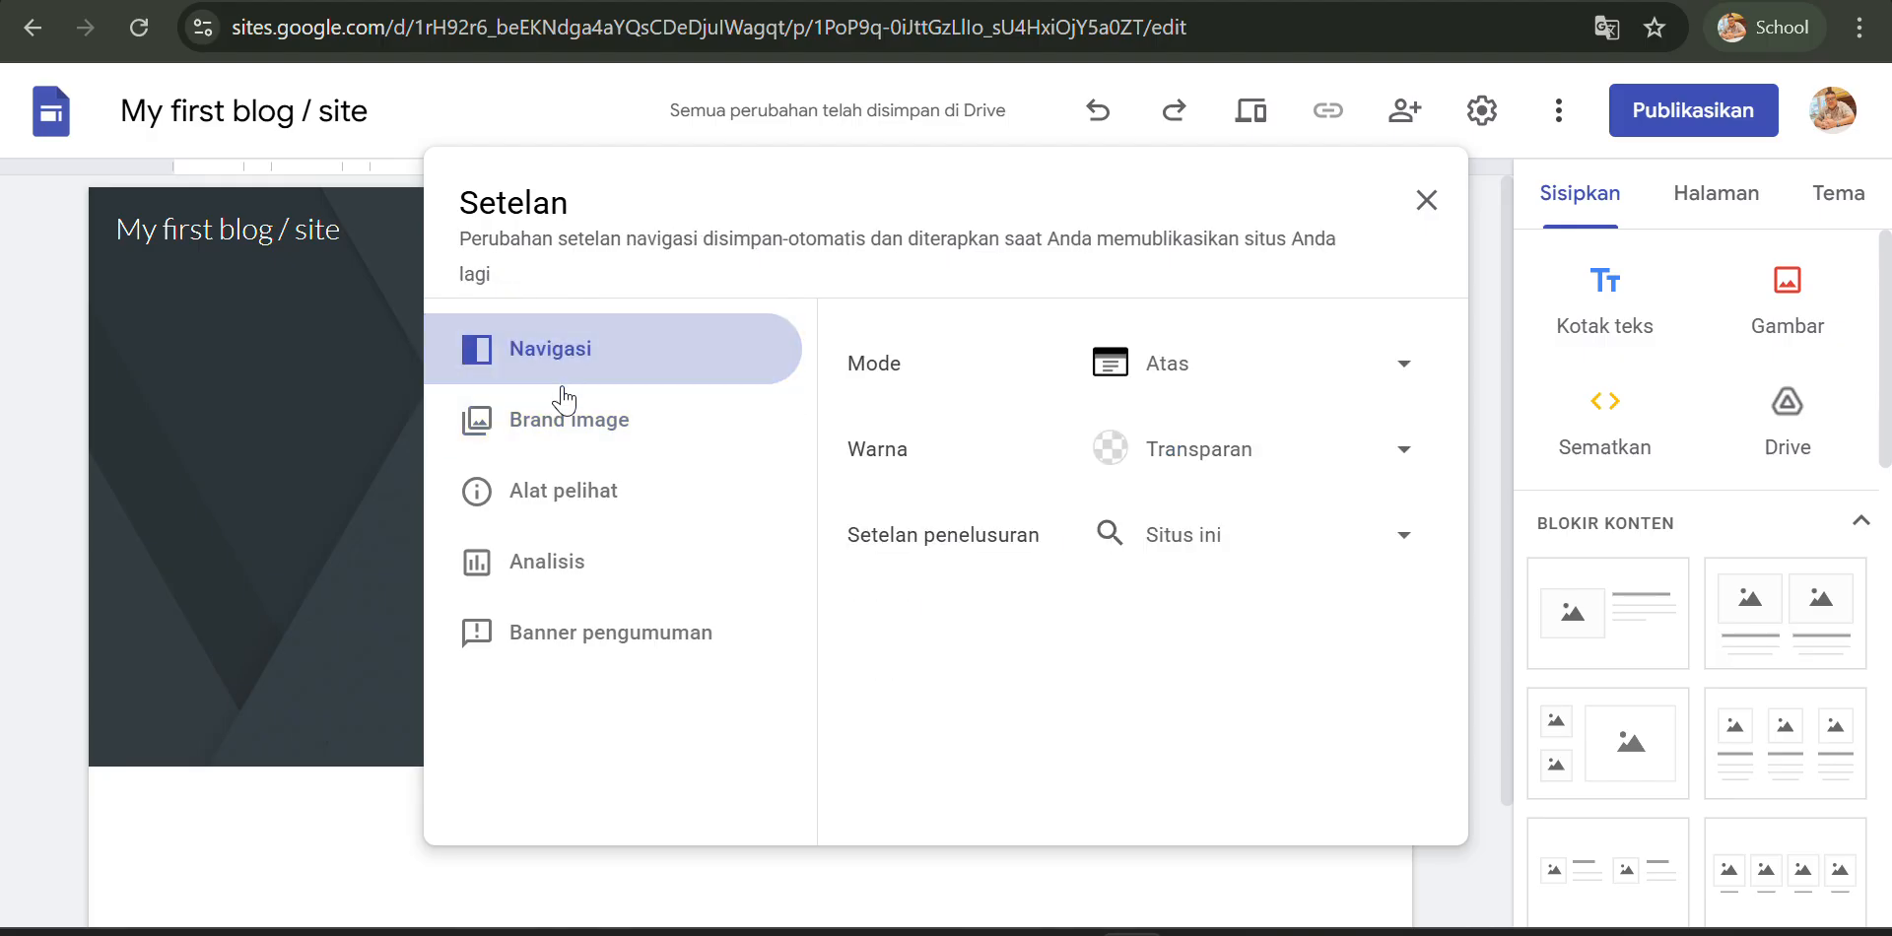
click(565, 424)
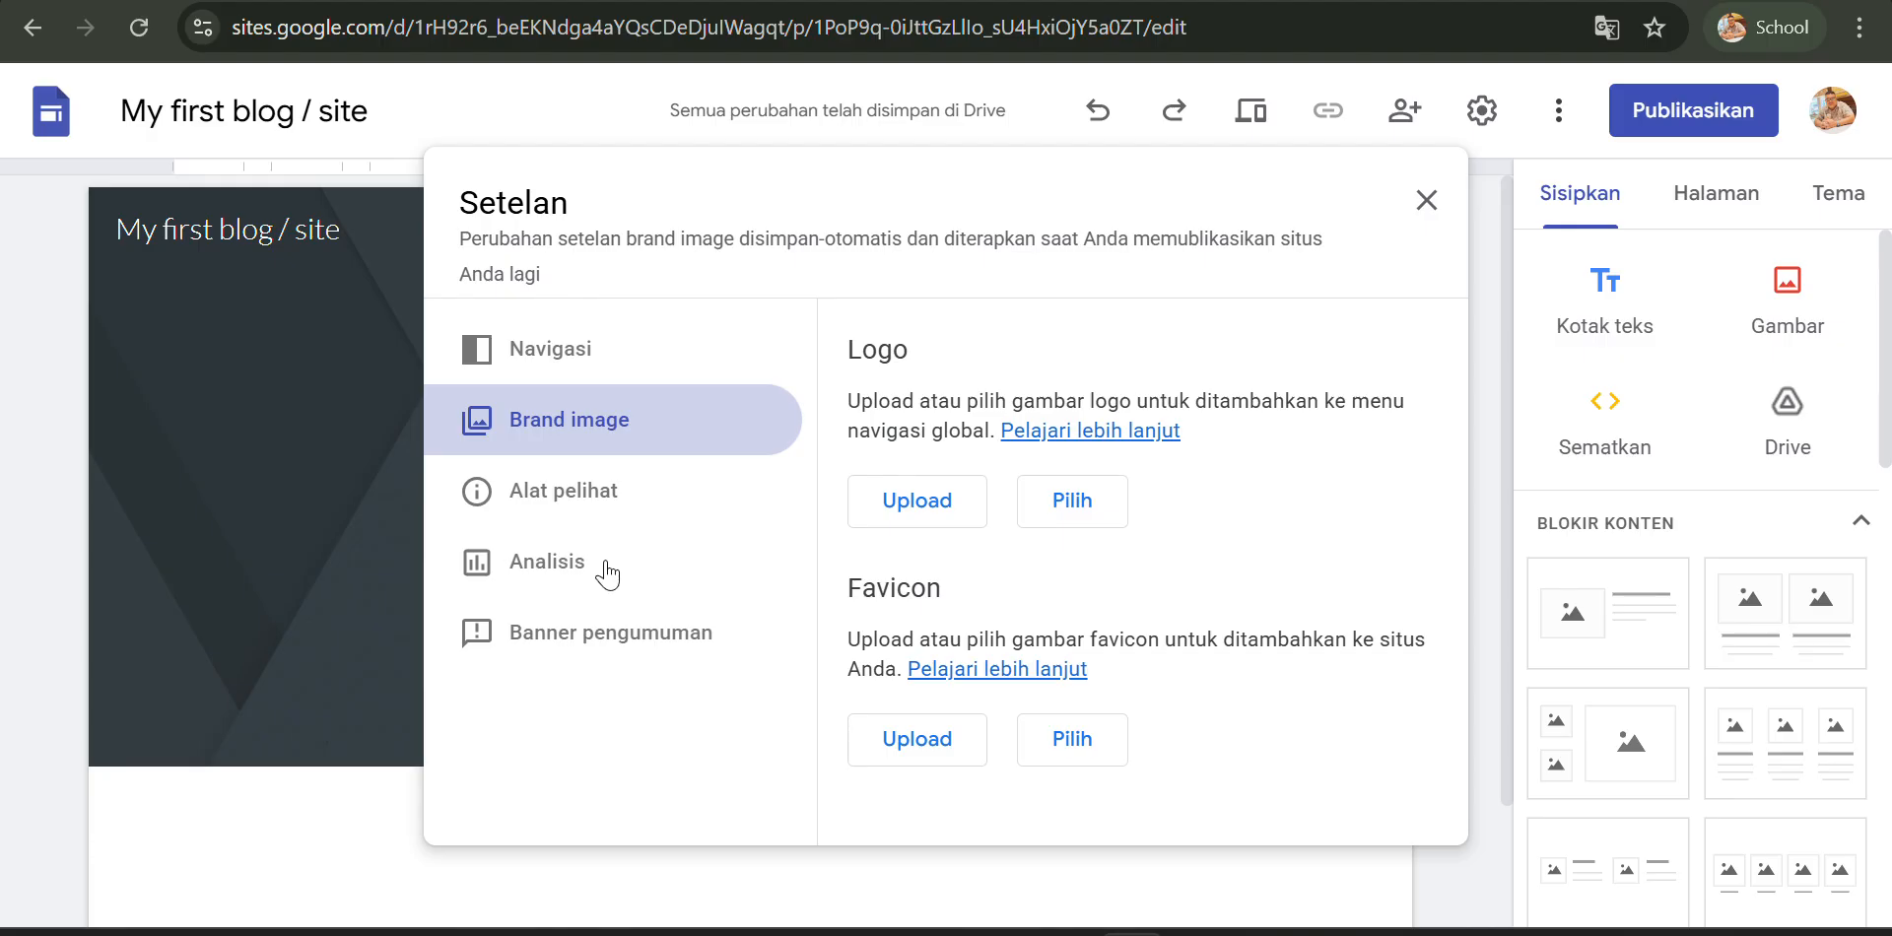
click(1419, 207)
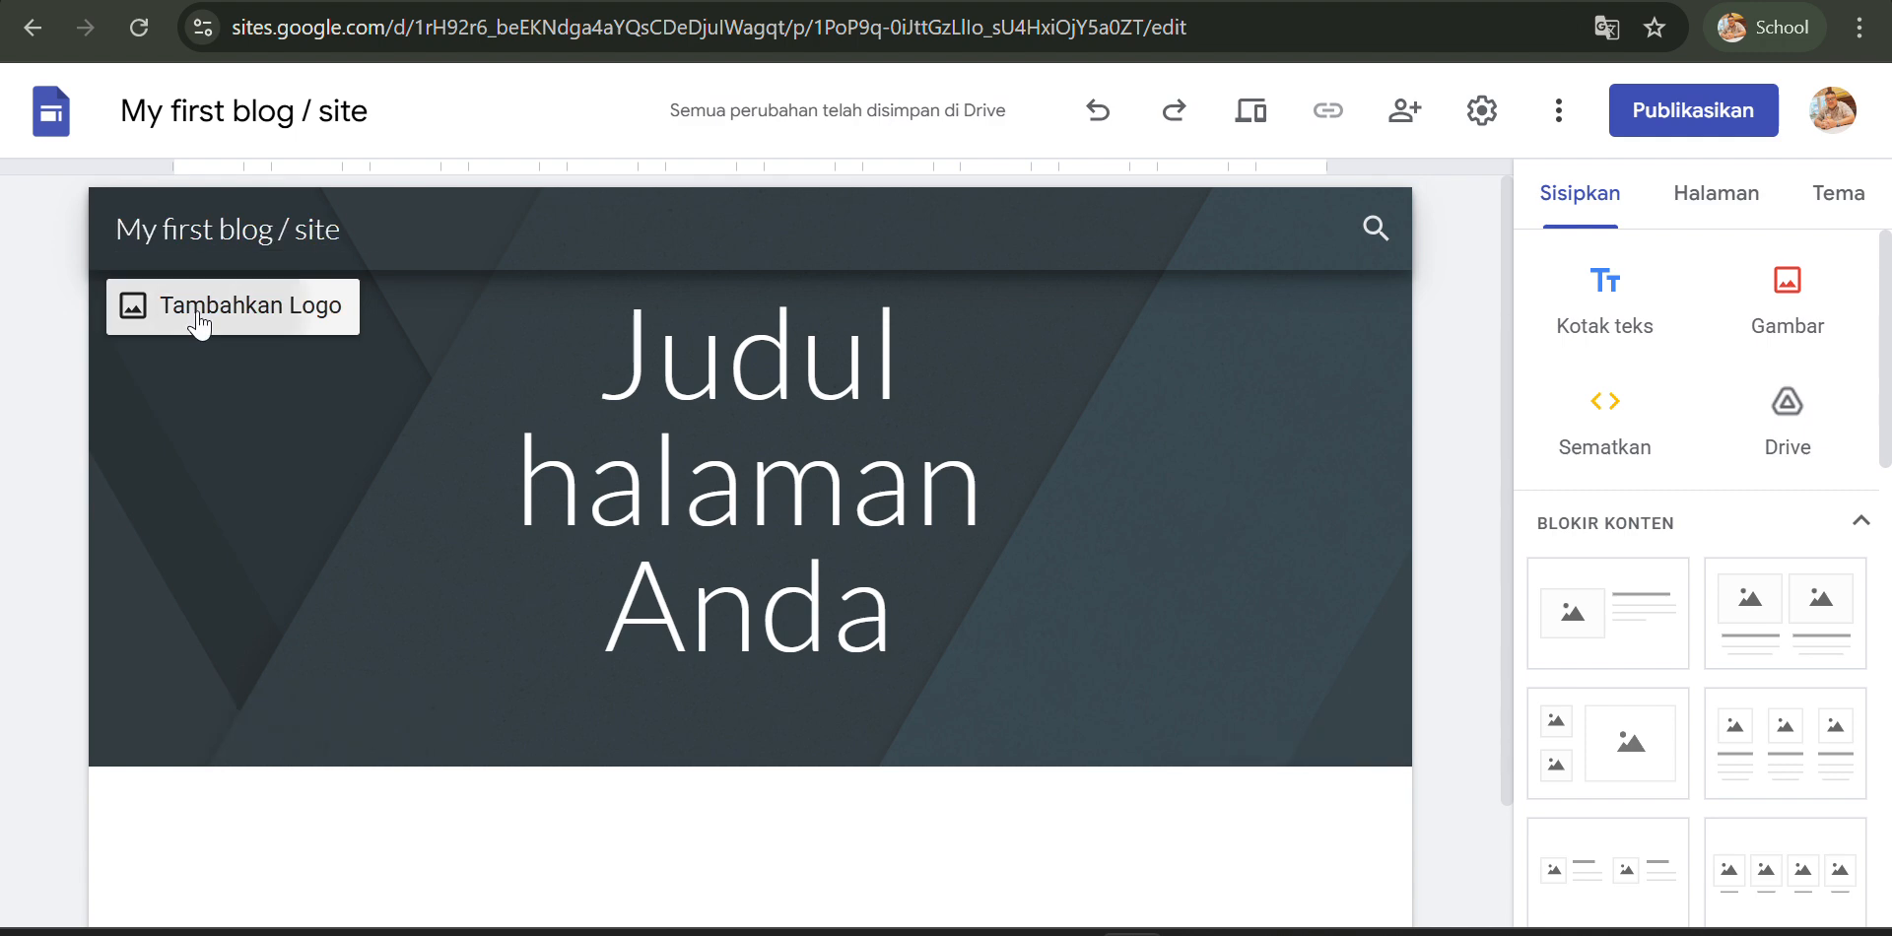
click(200, 323)
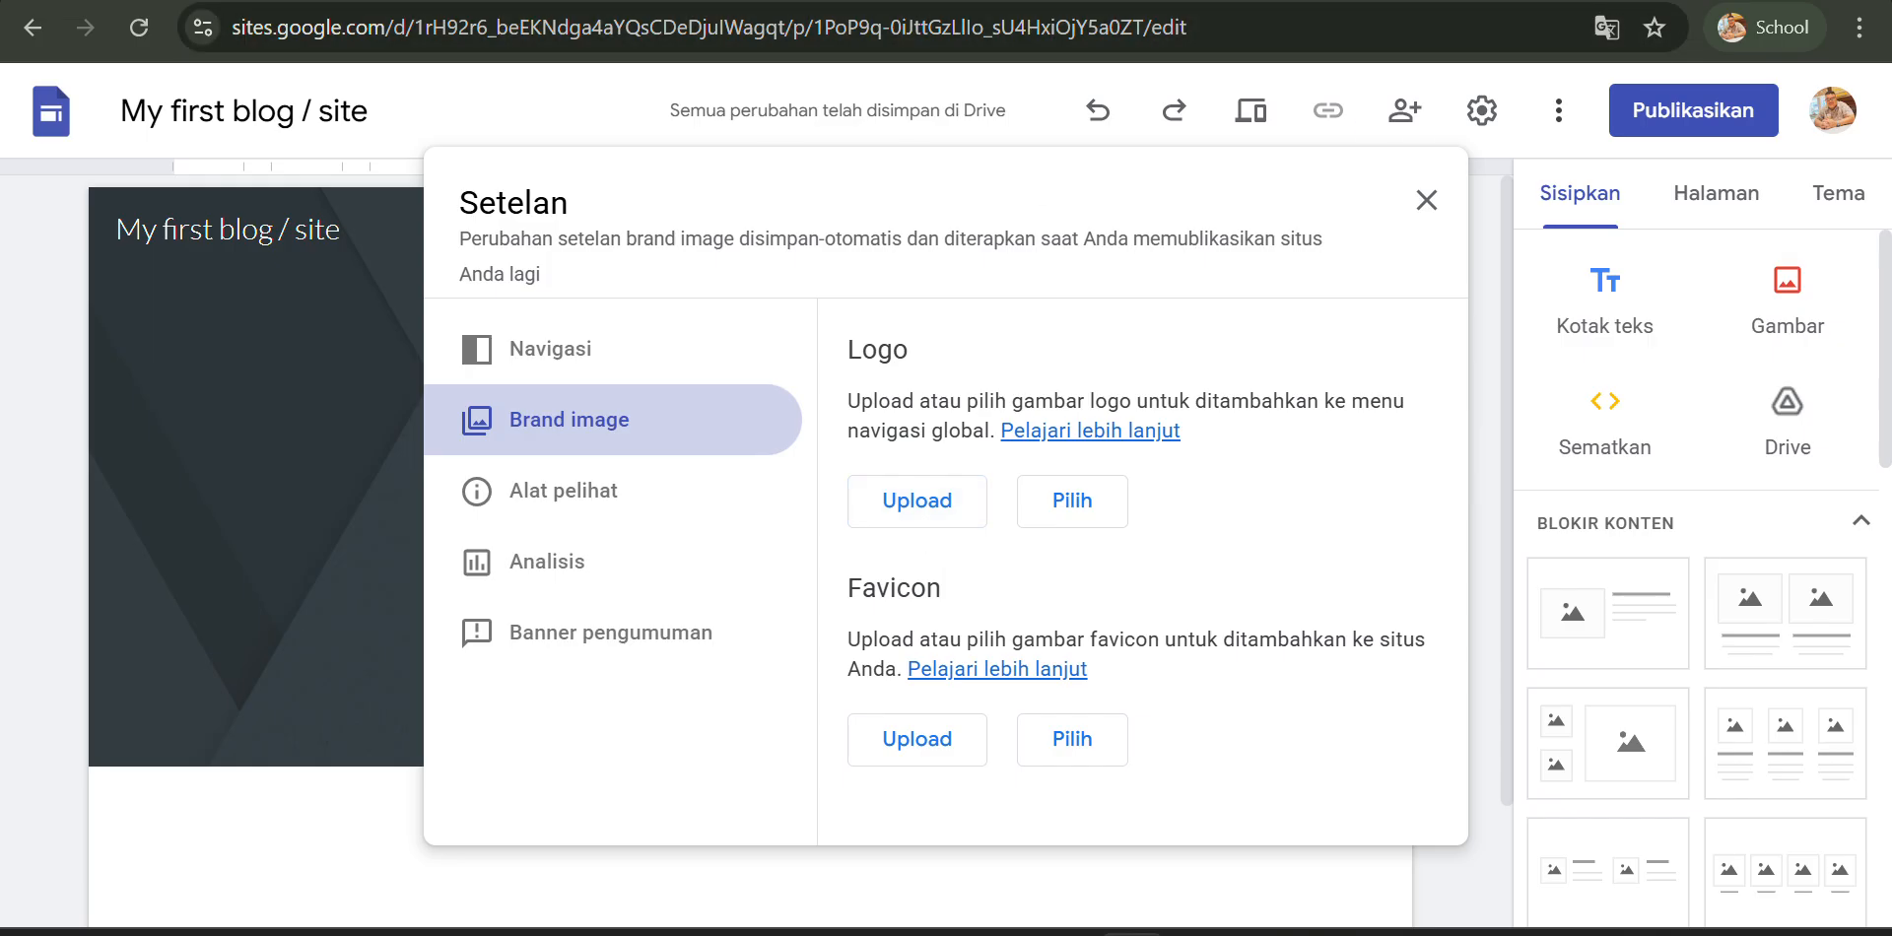
click(1428, 197)
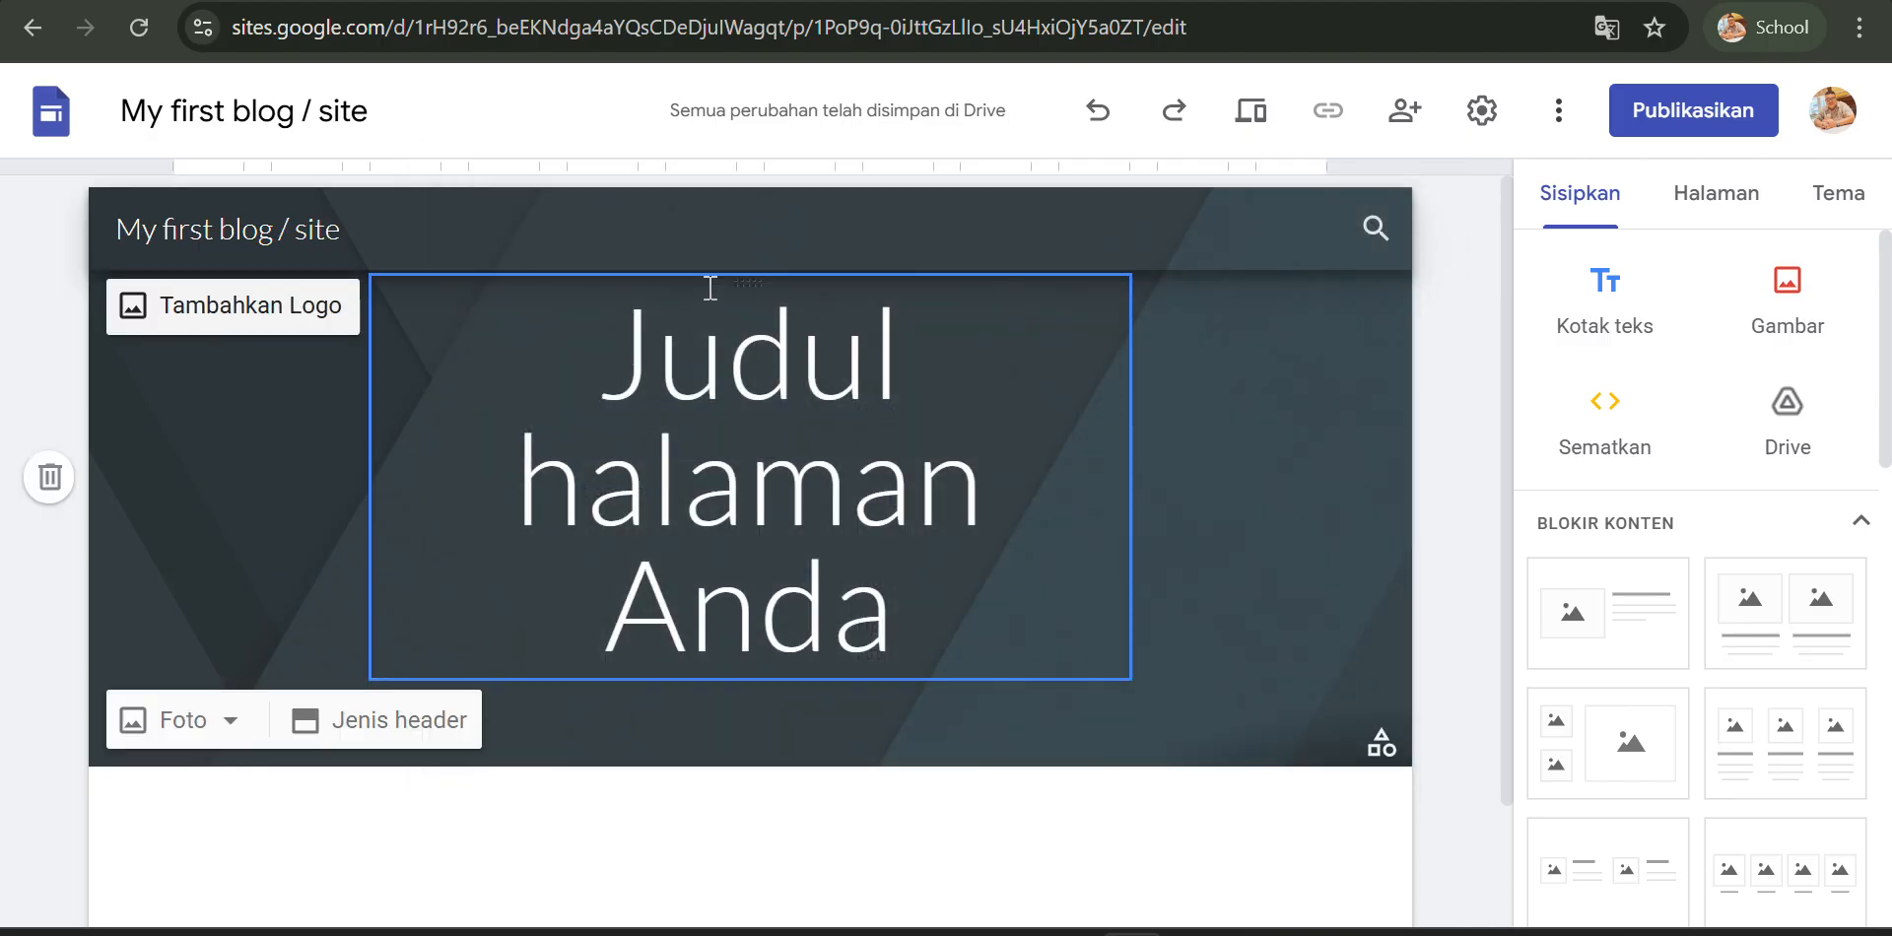
- Replace the header's page title text with Mr dede Blog
click(507, 384)
drag(642, 375, 983, 615)
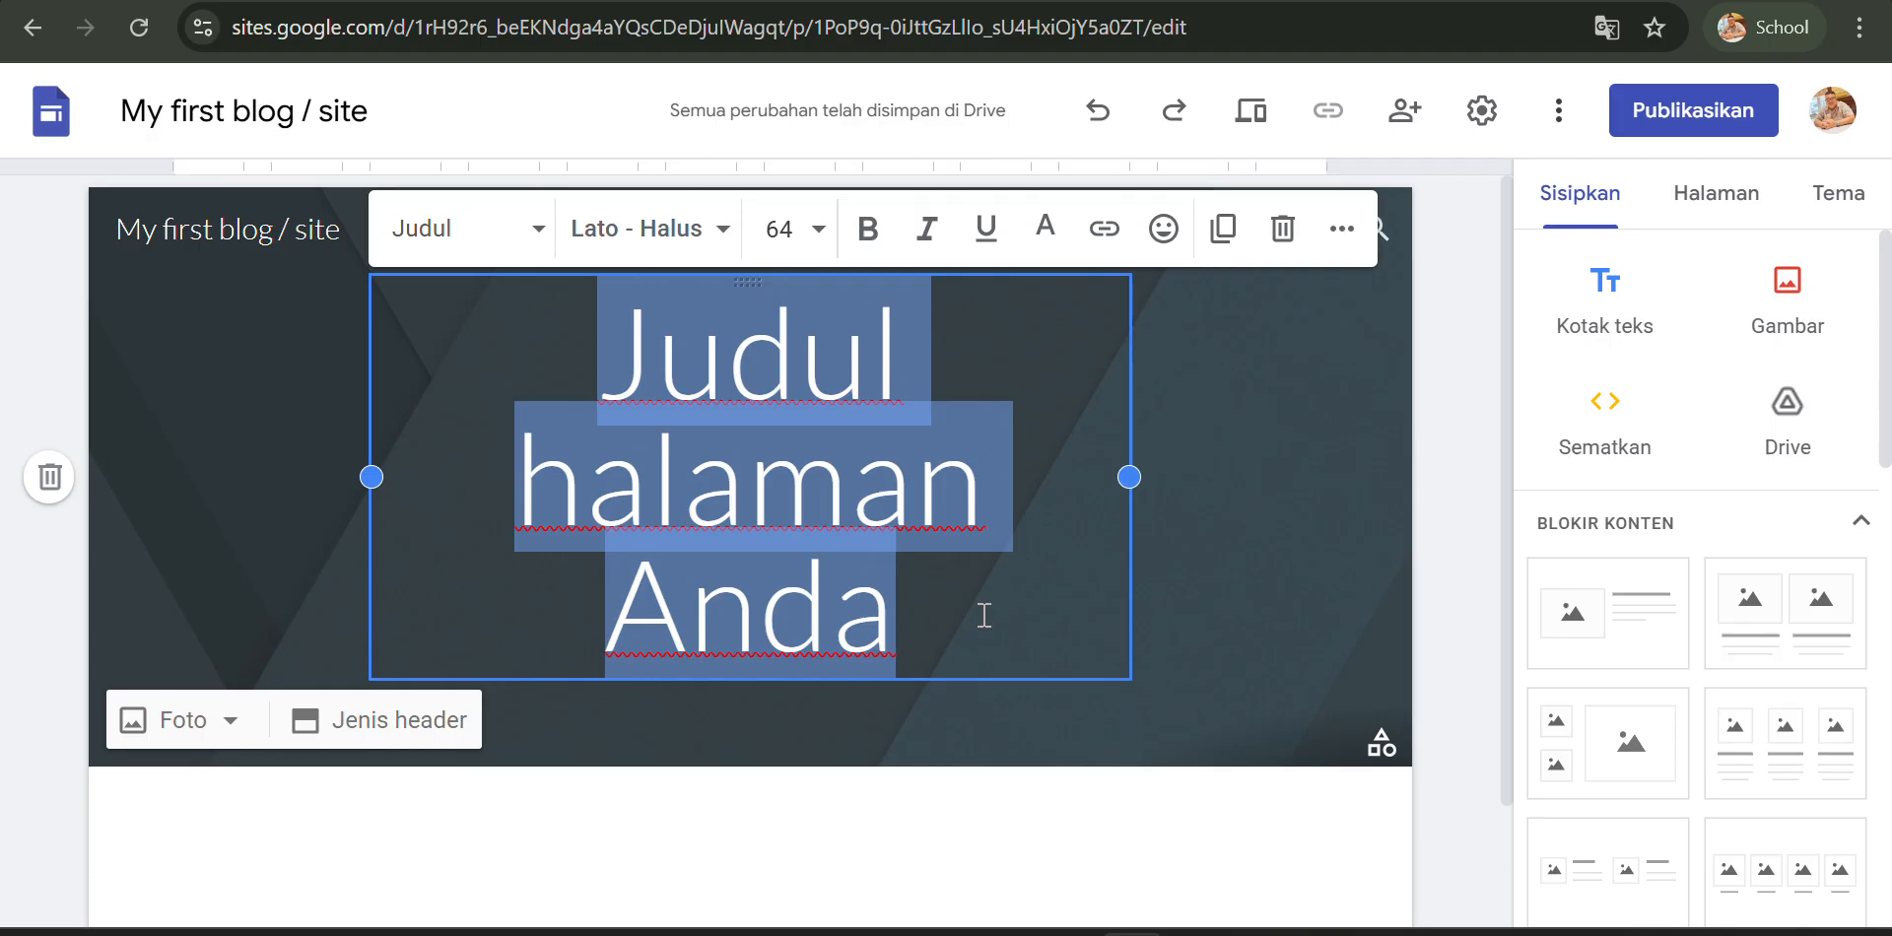
text(M)
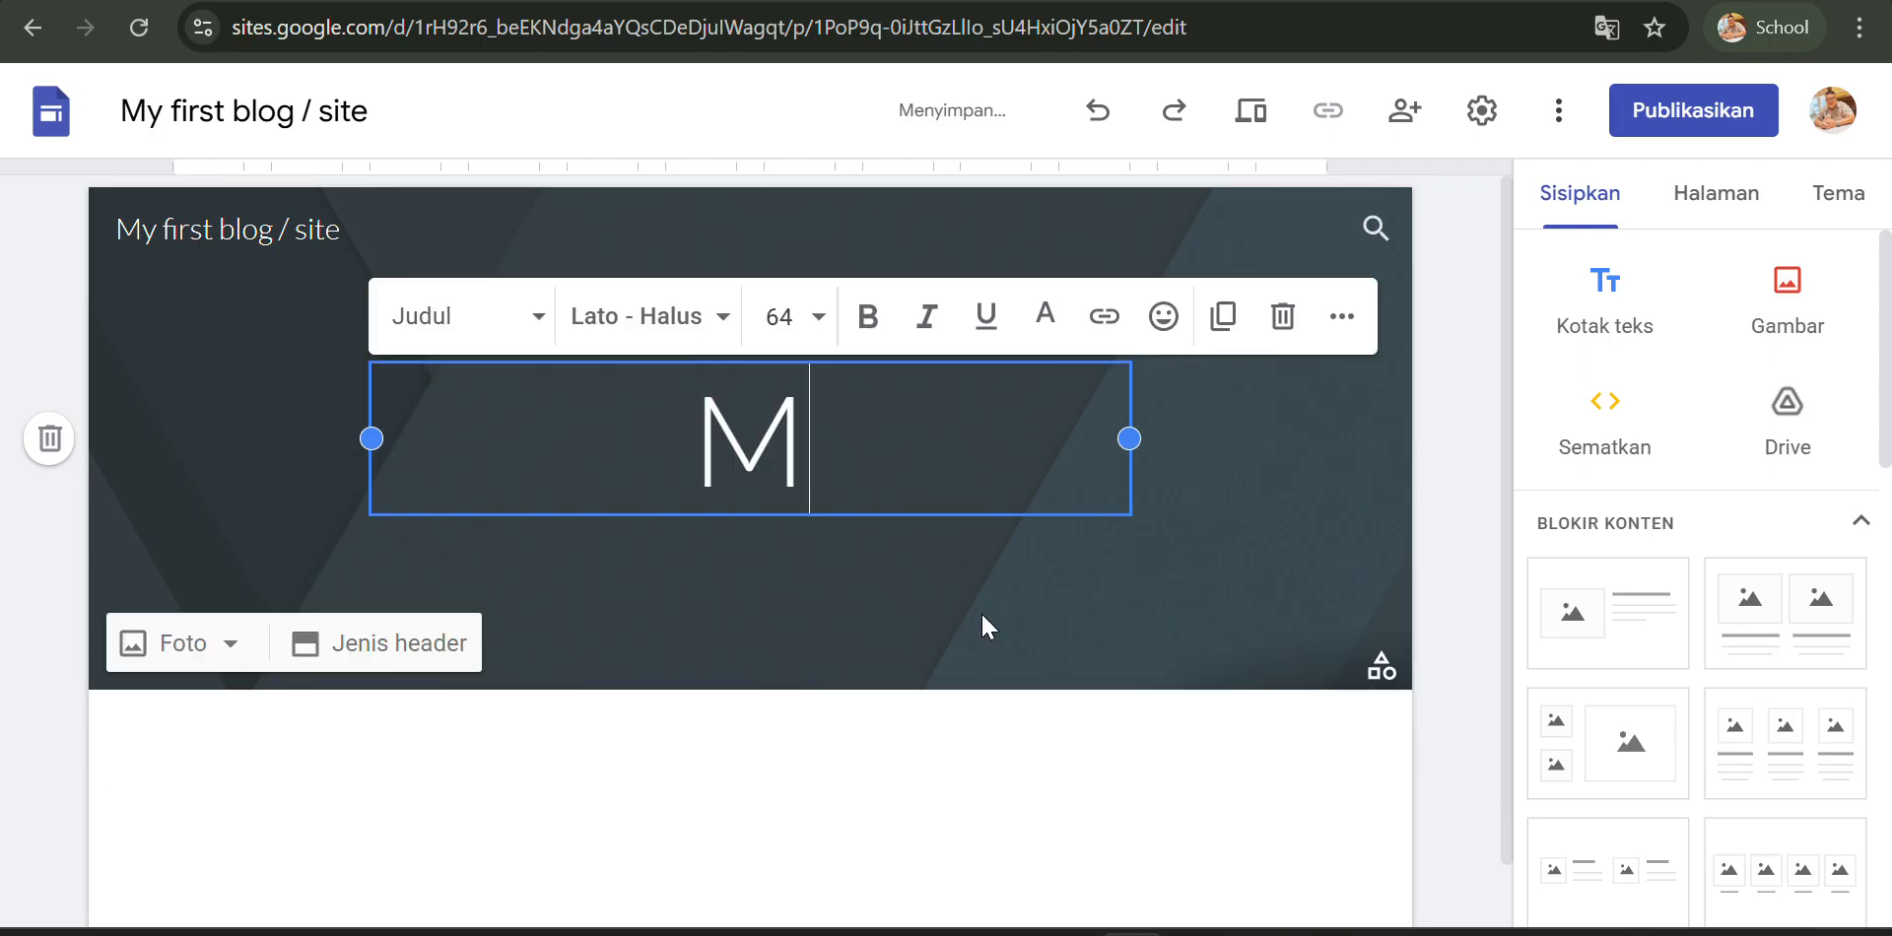
text(r ded)
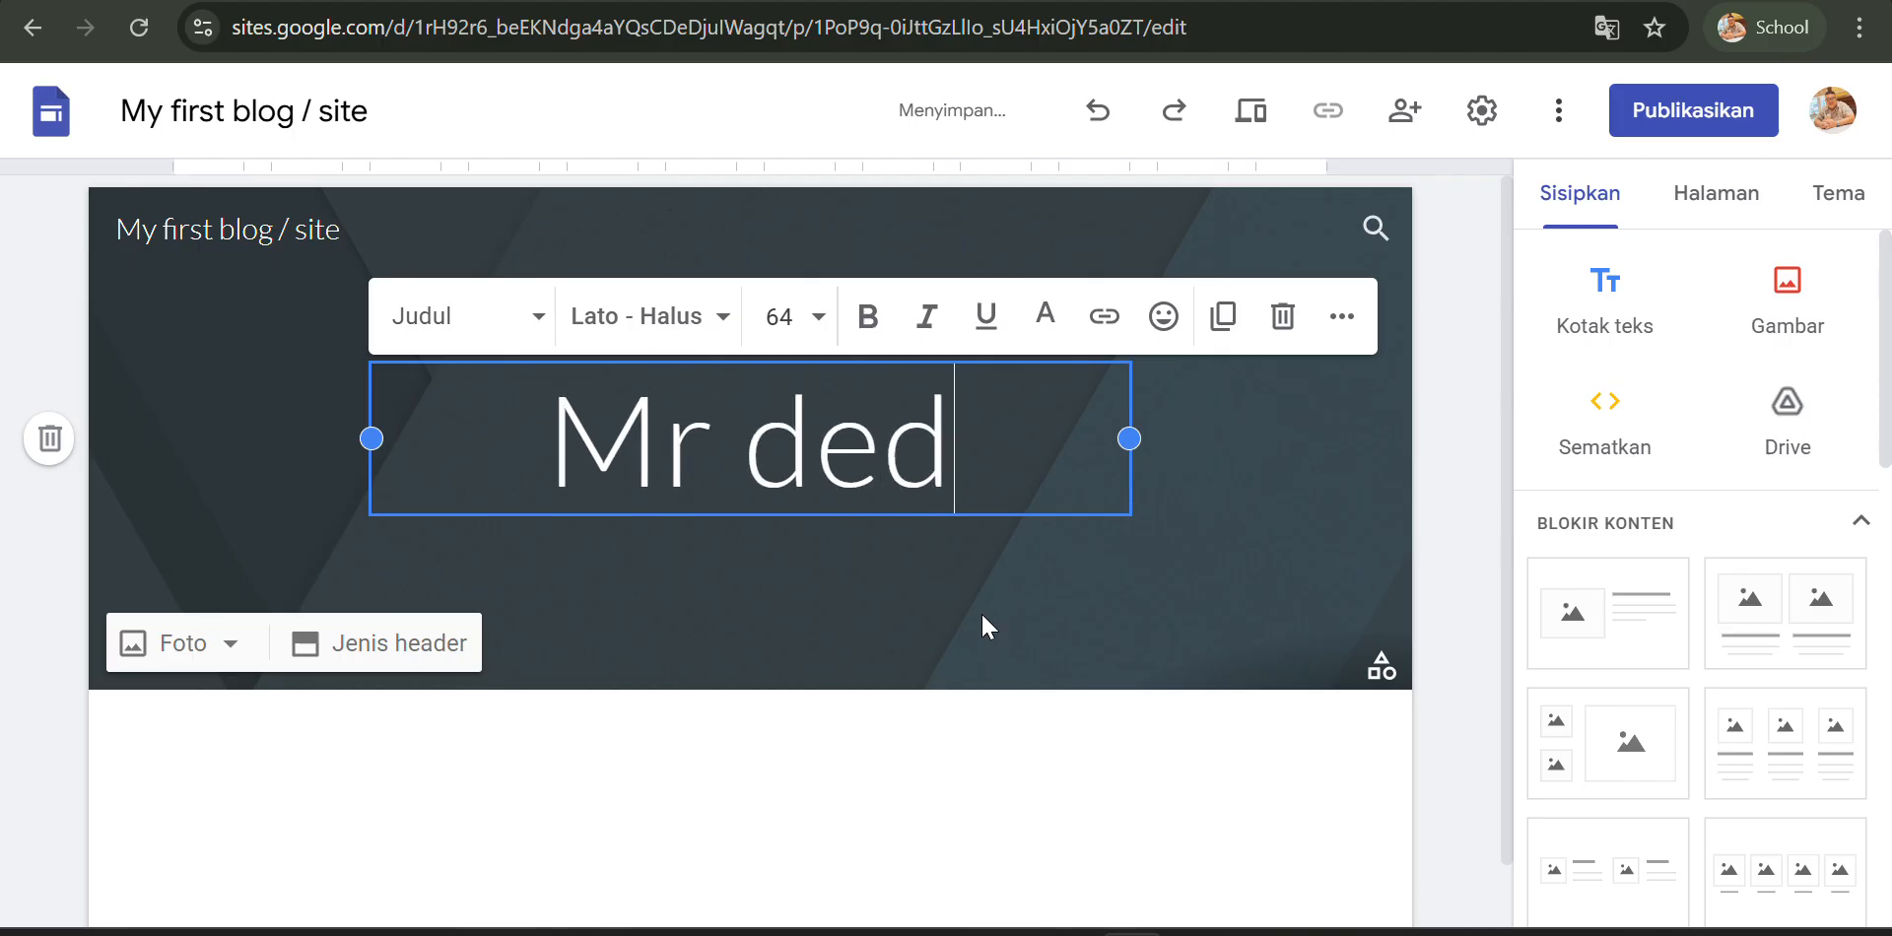
text(e B)
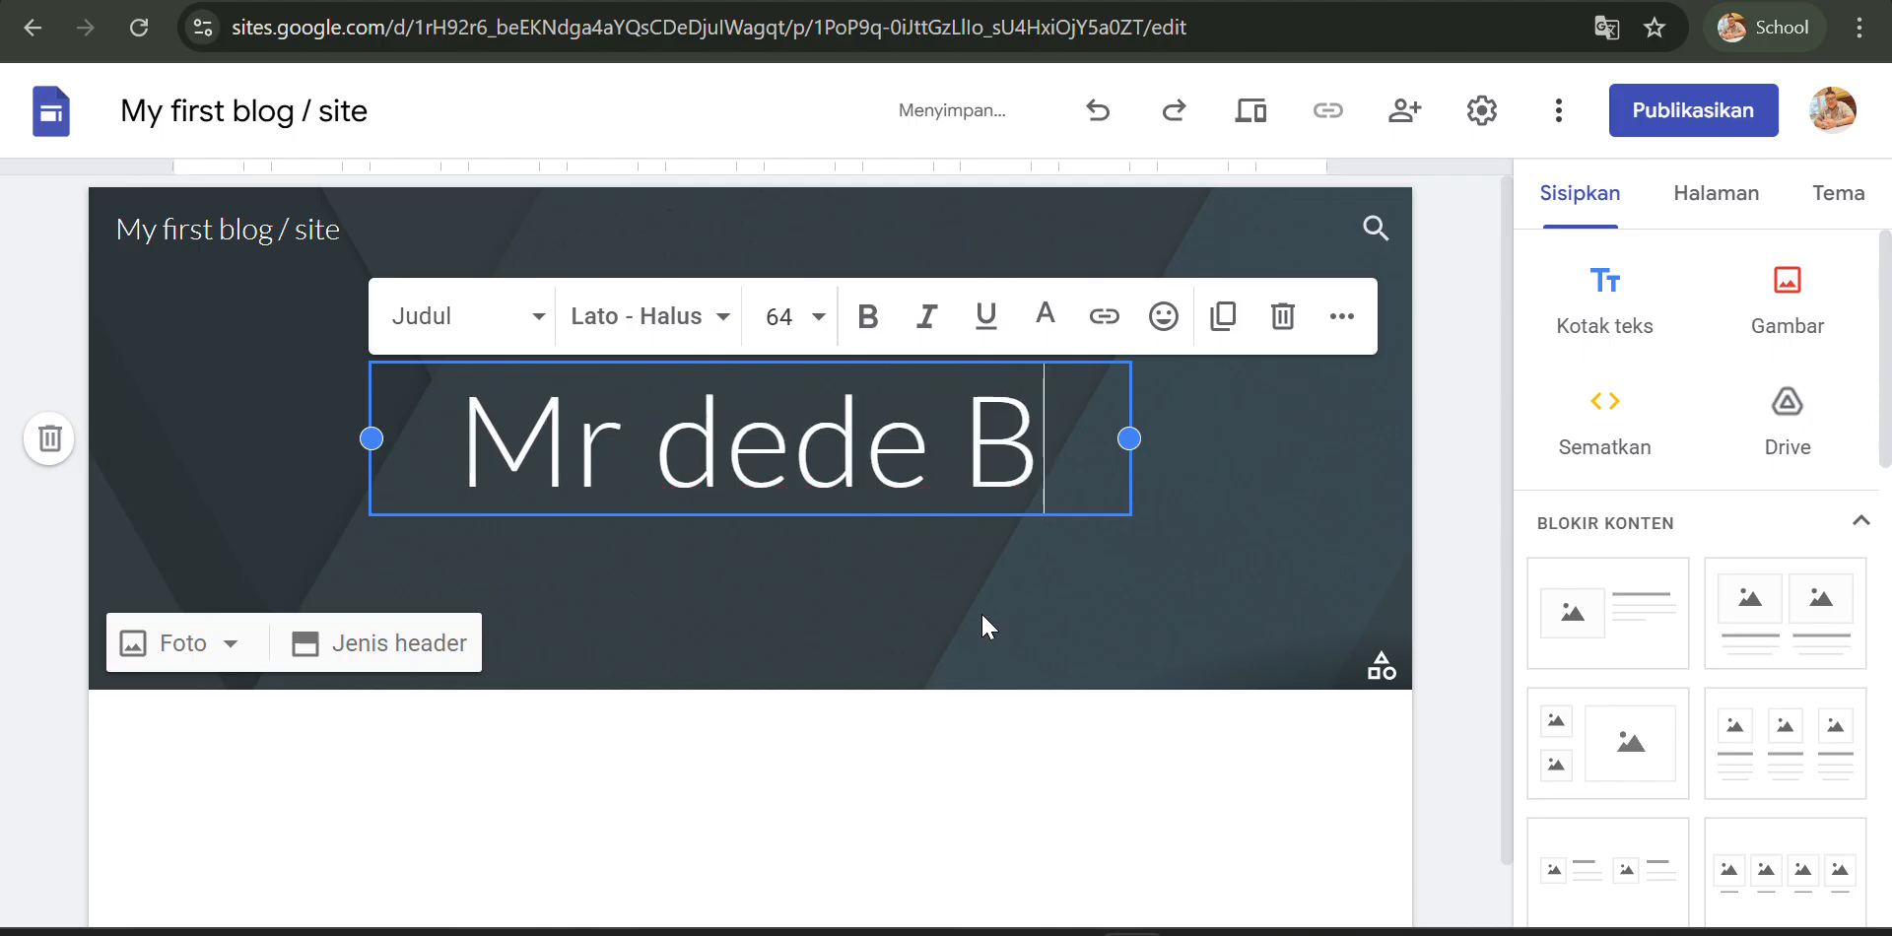
text(log)
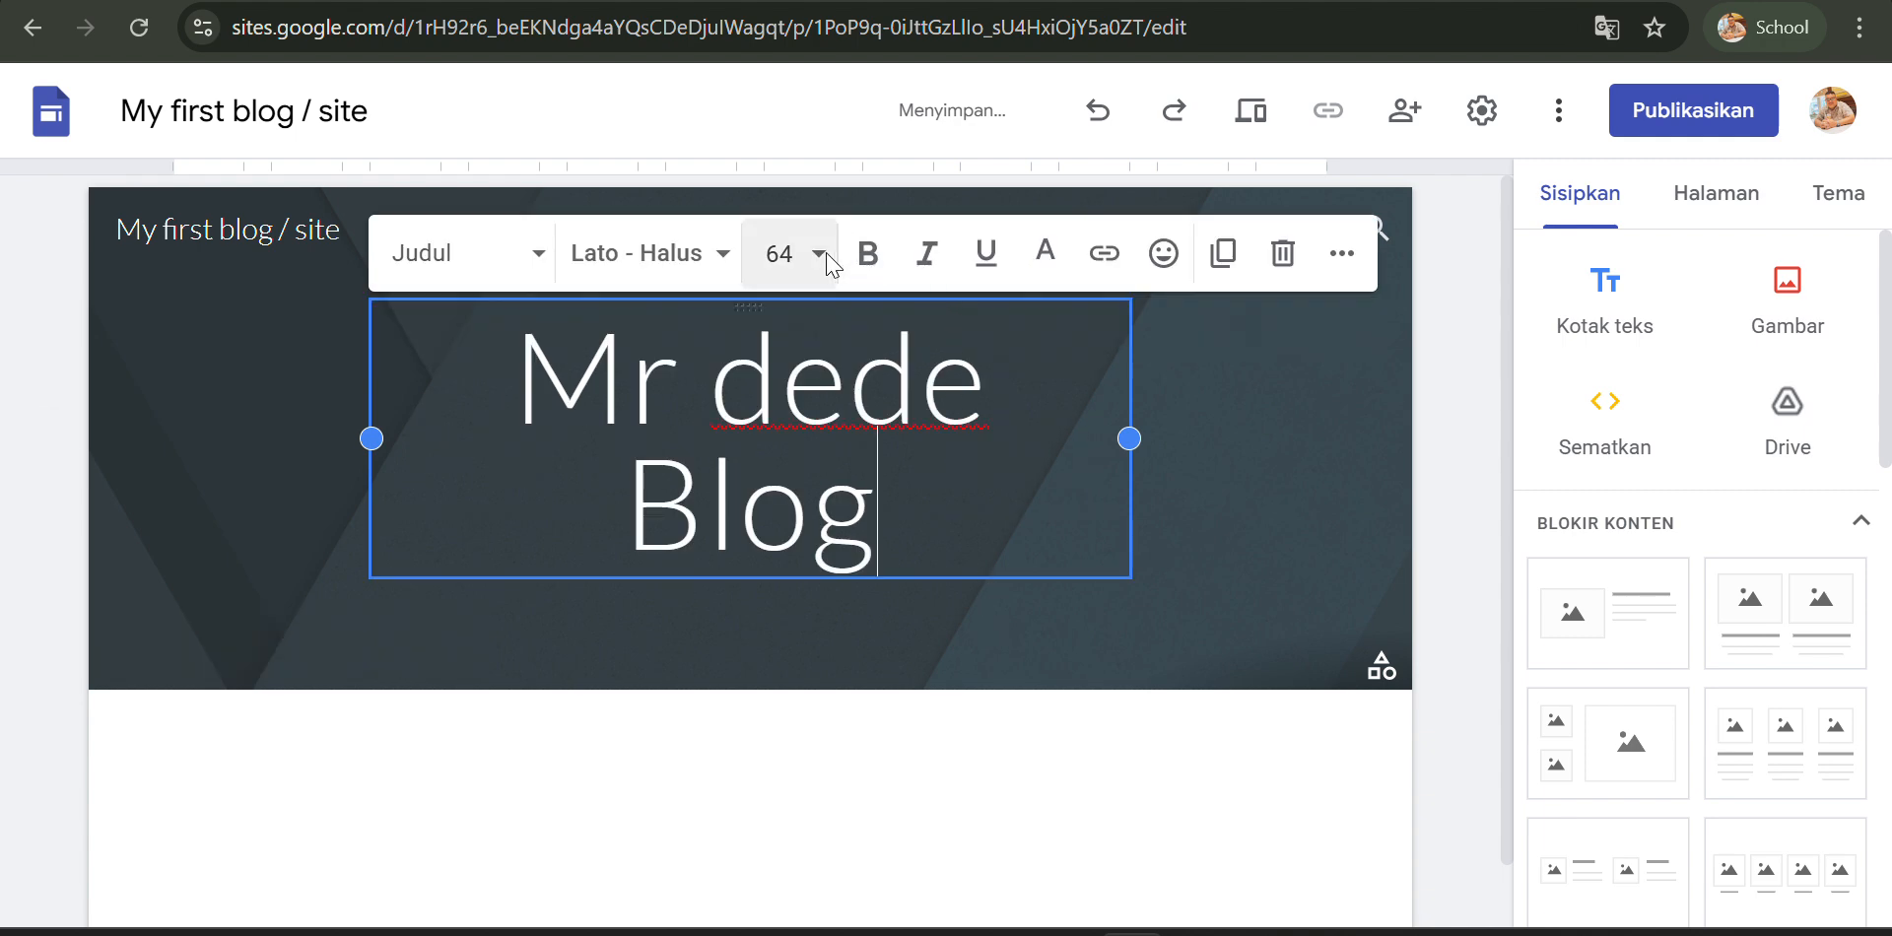
- Set the header title's font size to 48
drag(899, 540, 514, 389)
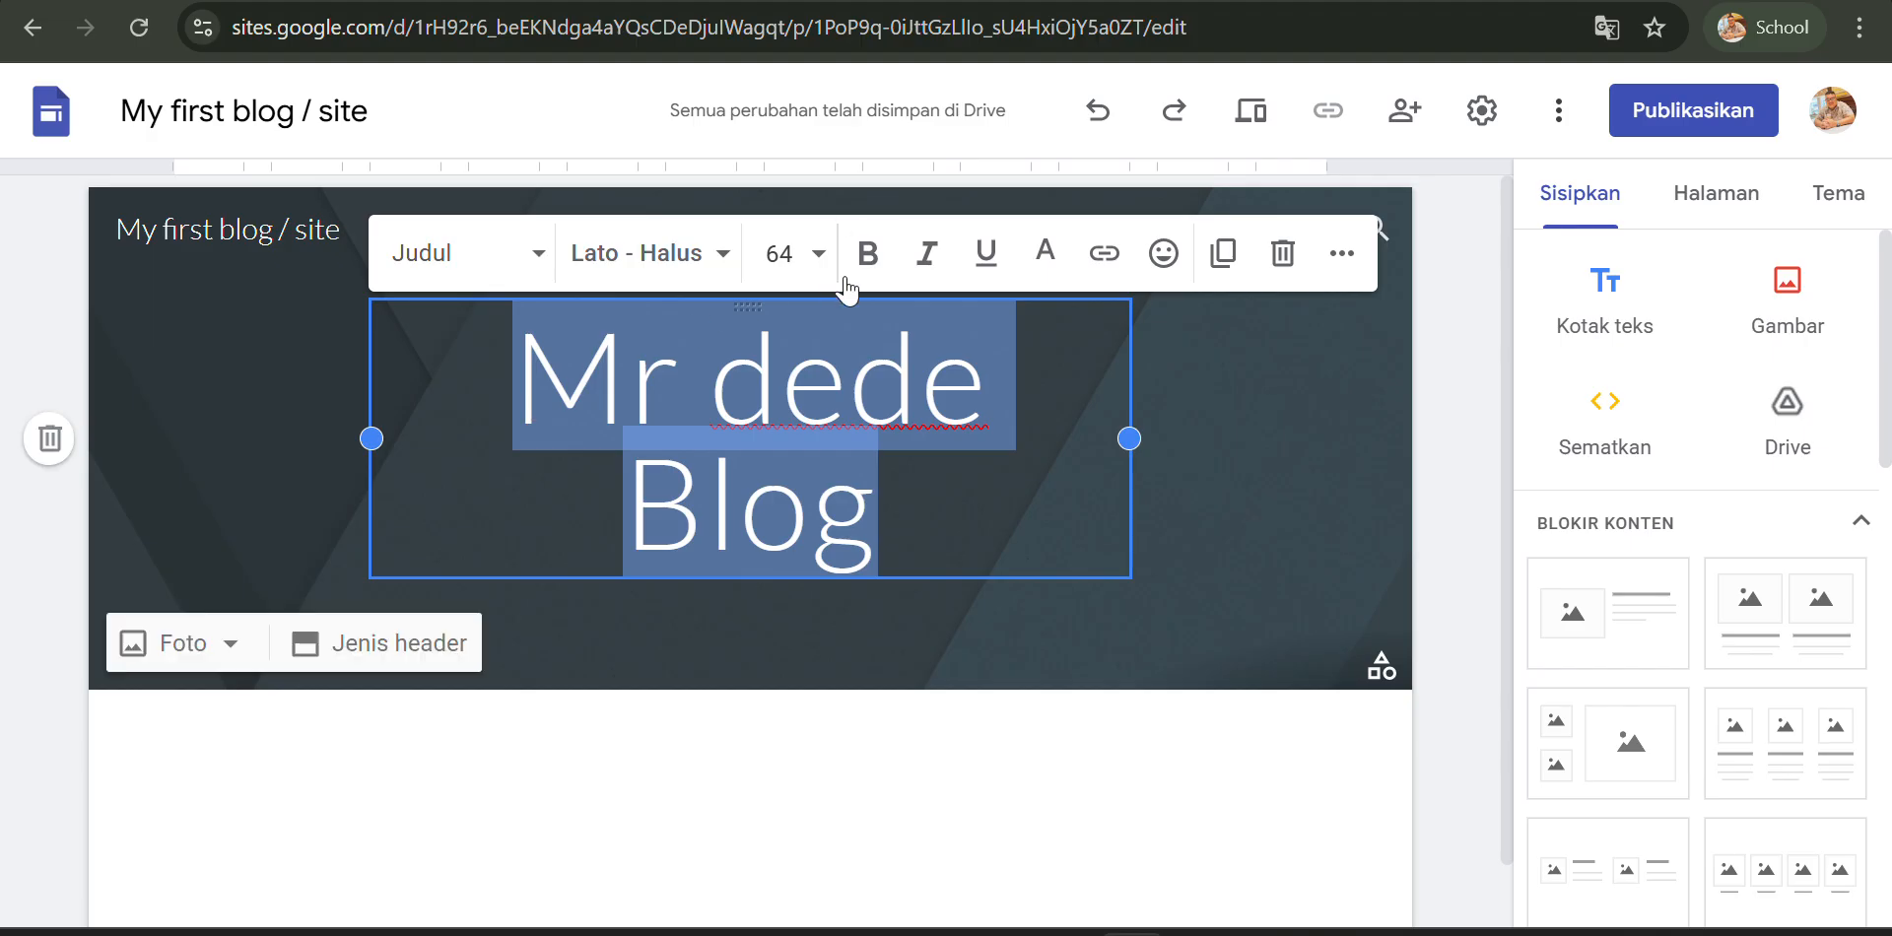
click(824, 257)
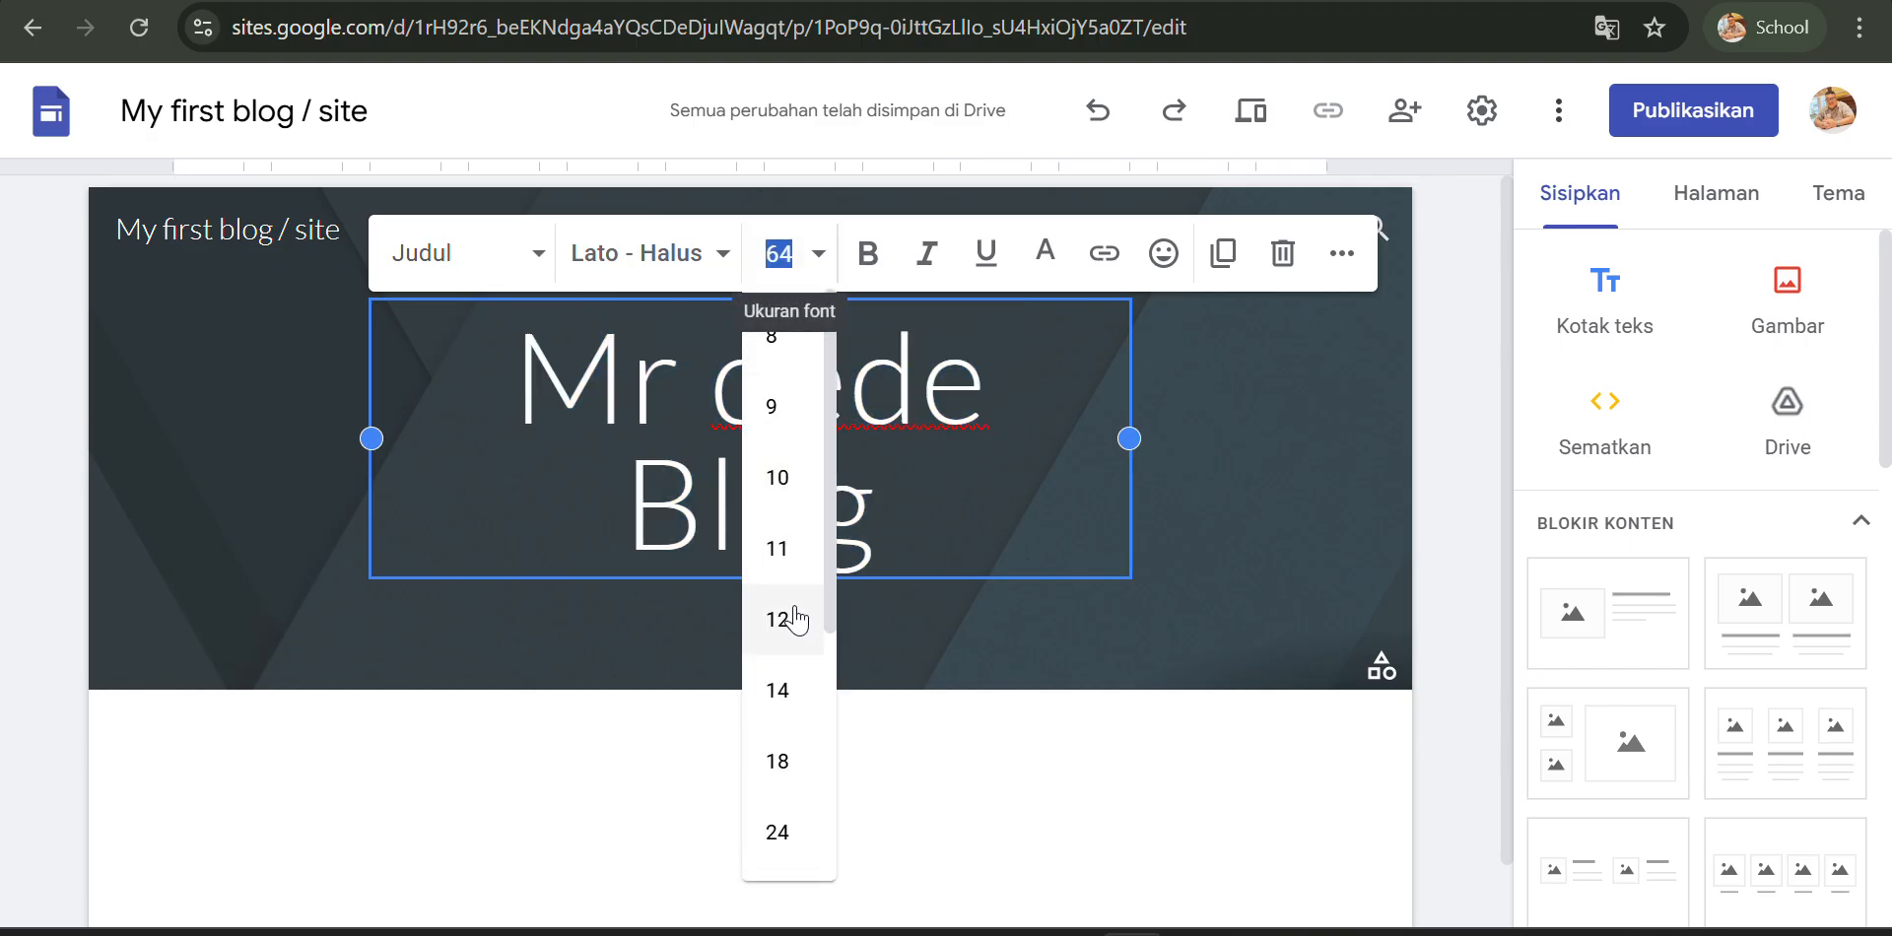
scroll(791, 631, down, 3)
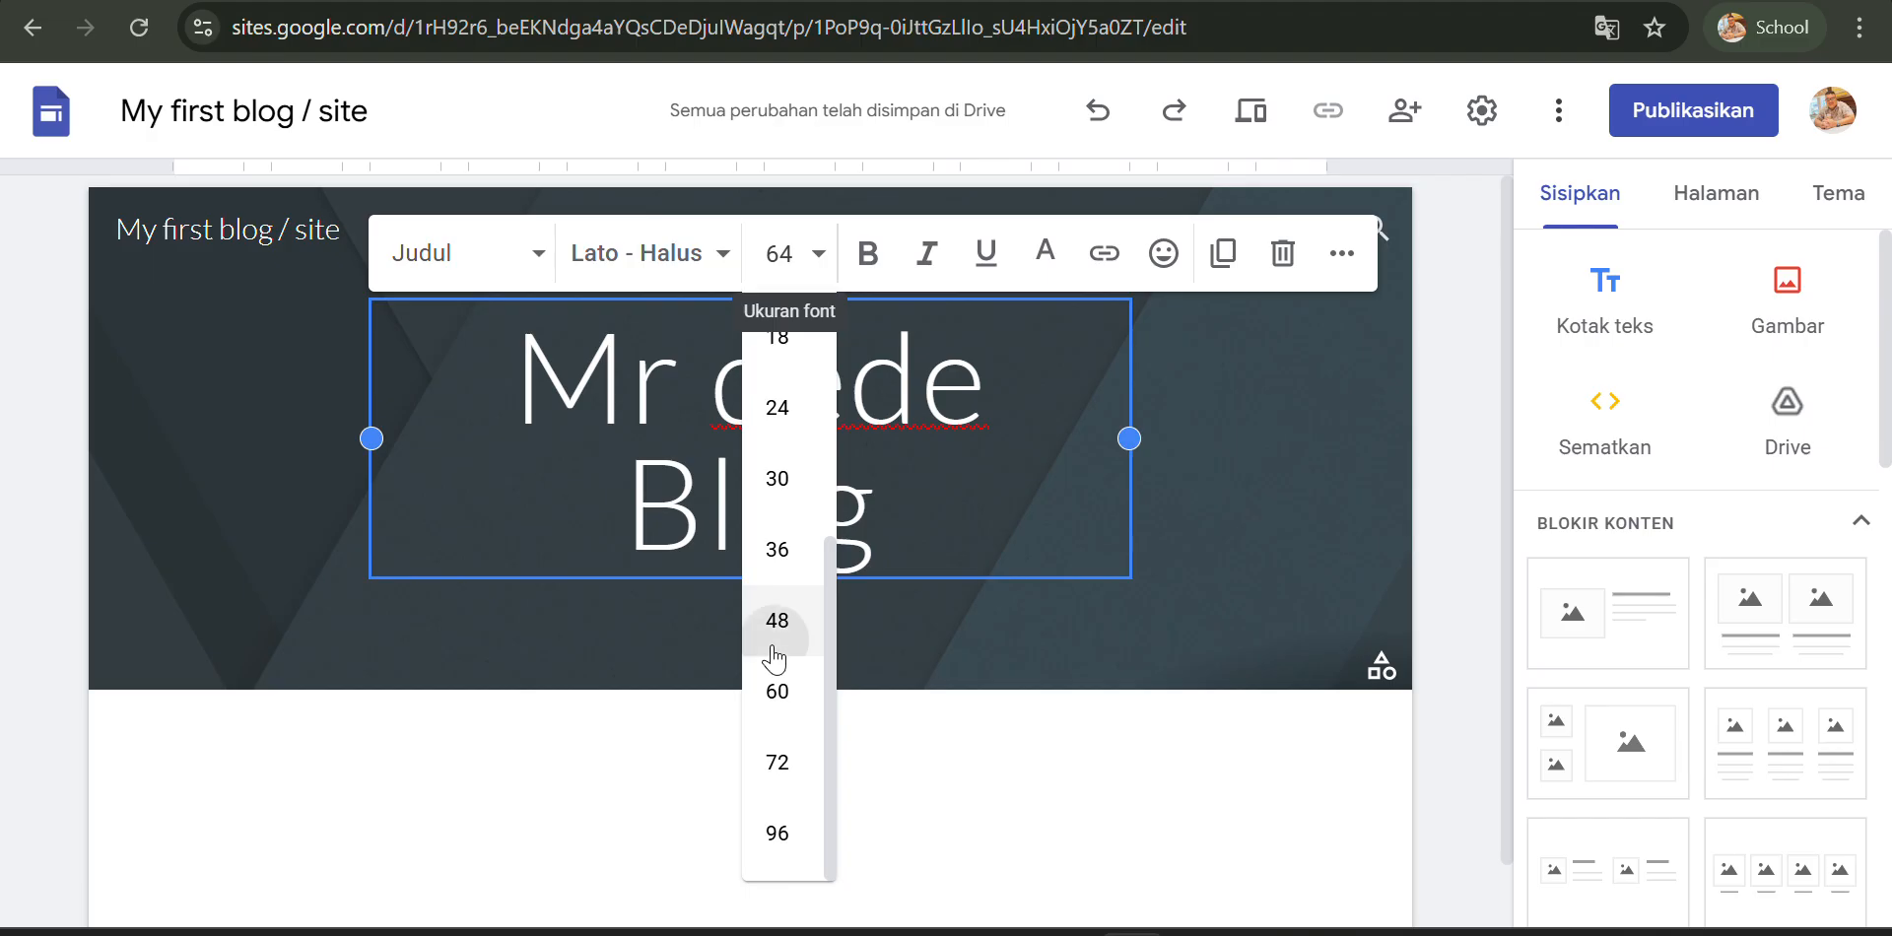
click(787, 631)
click(849, 593)
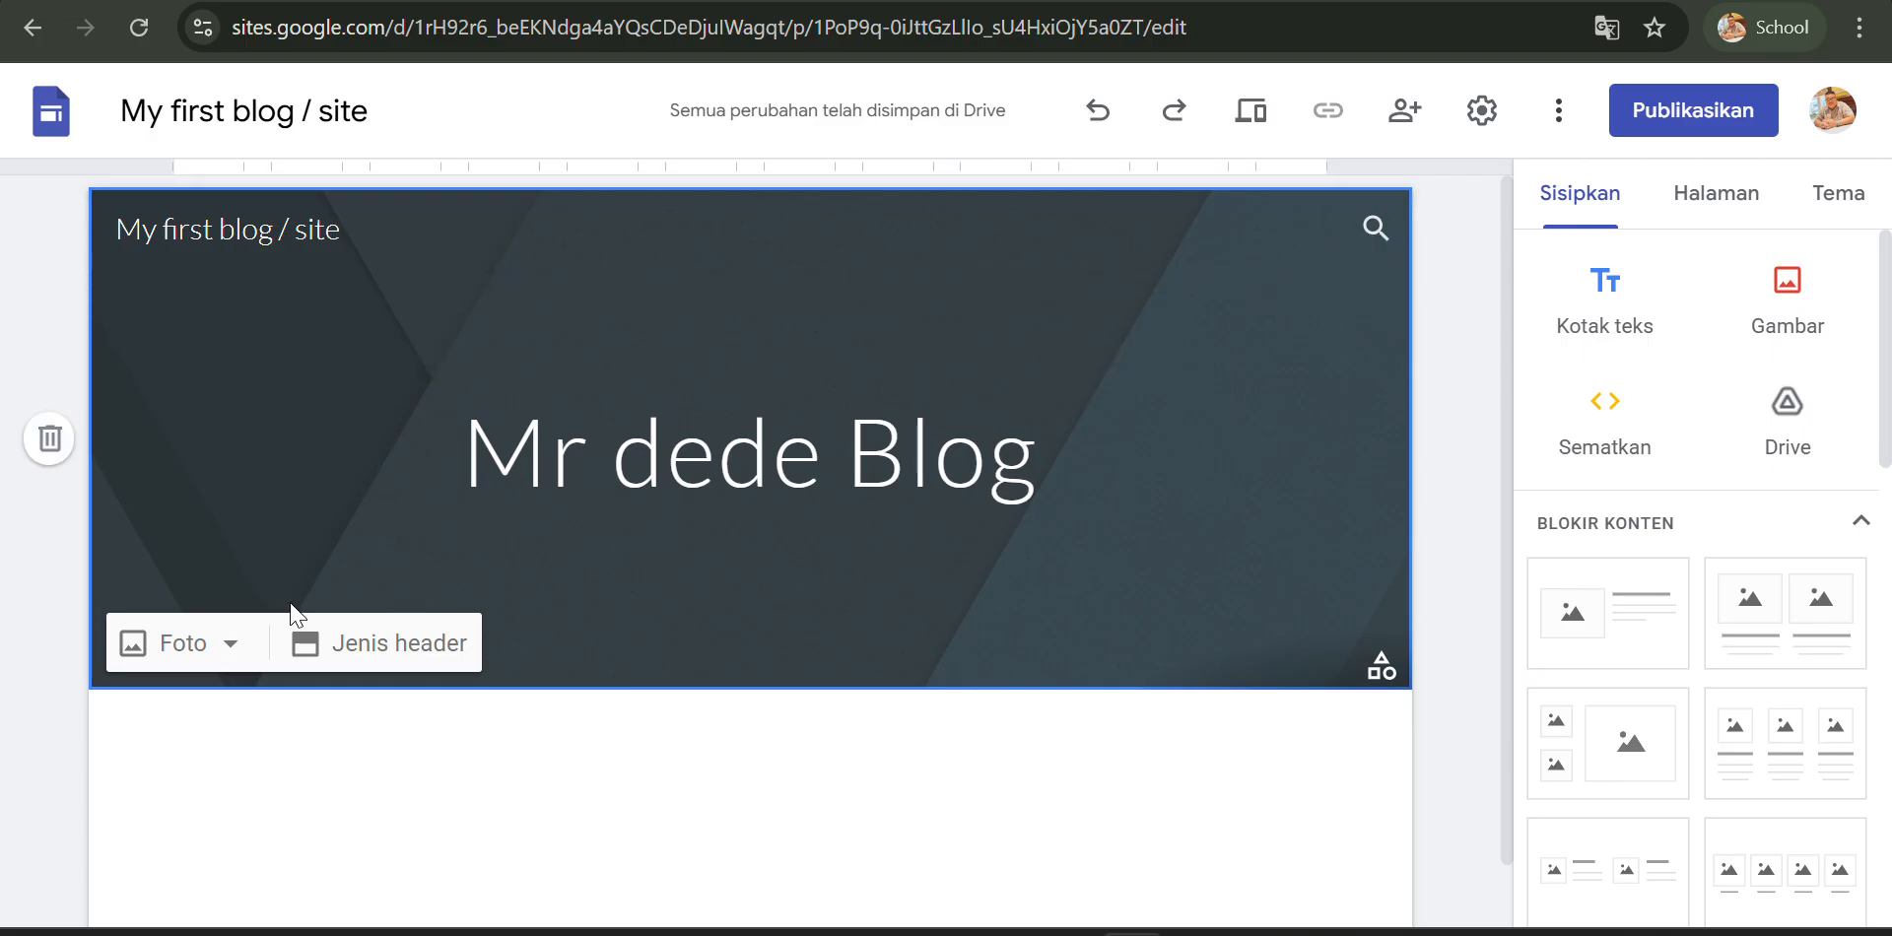
- Open the header's image chooser and browse the gallery of stock images
click(230, 648)
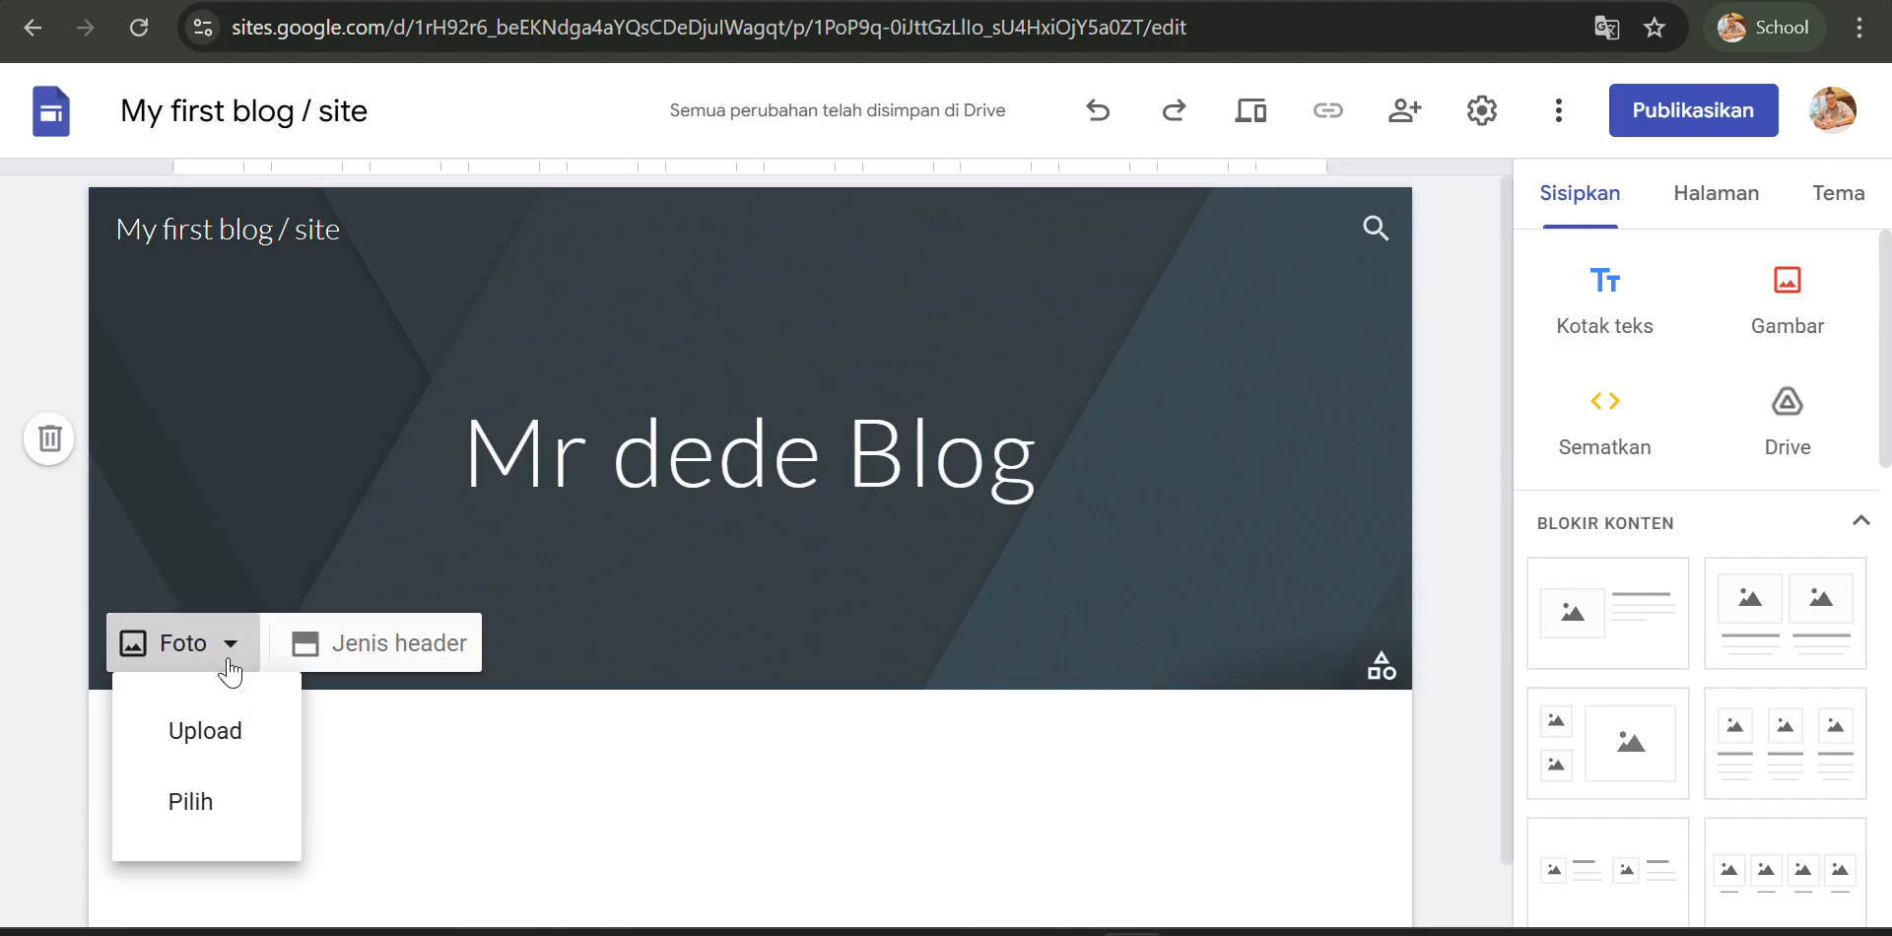
click(203, 810)
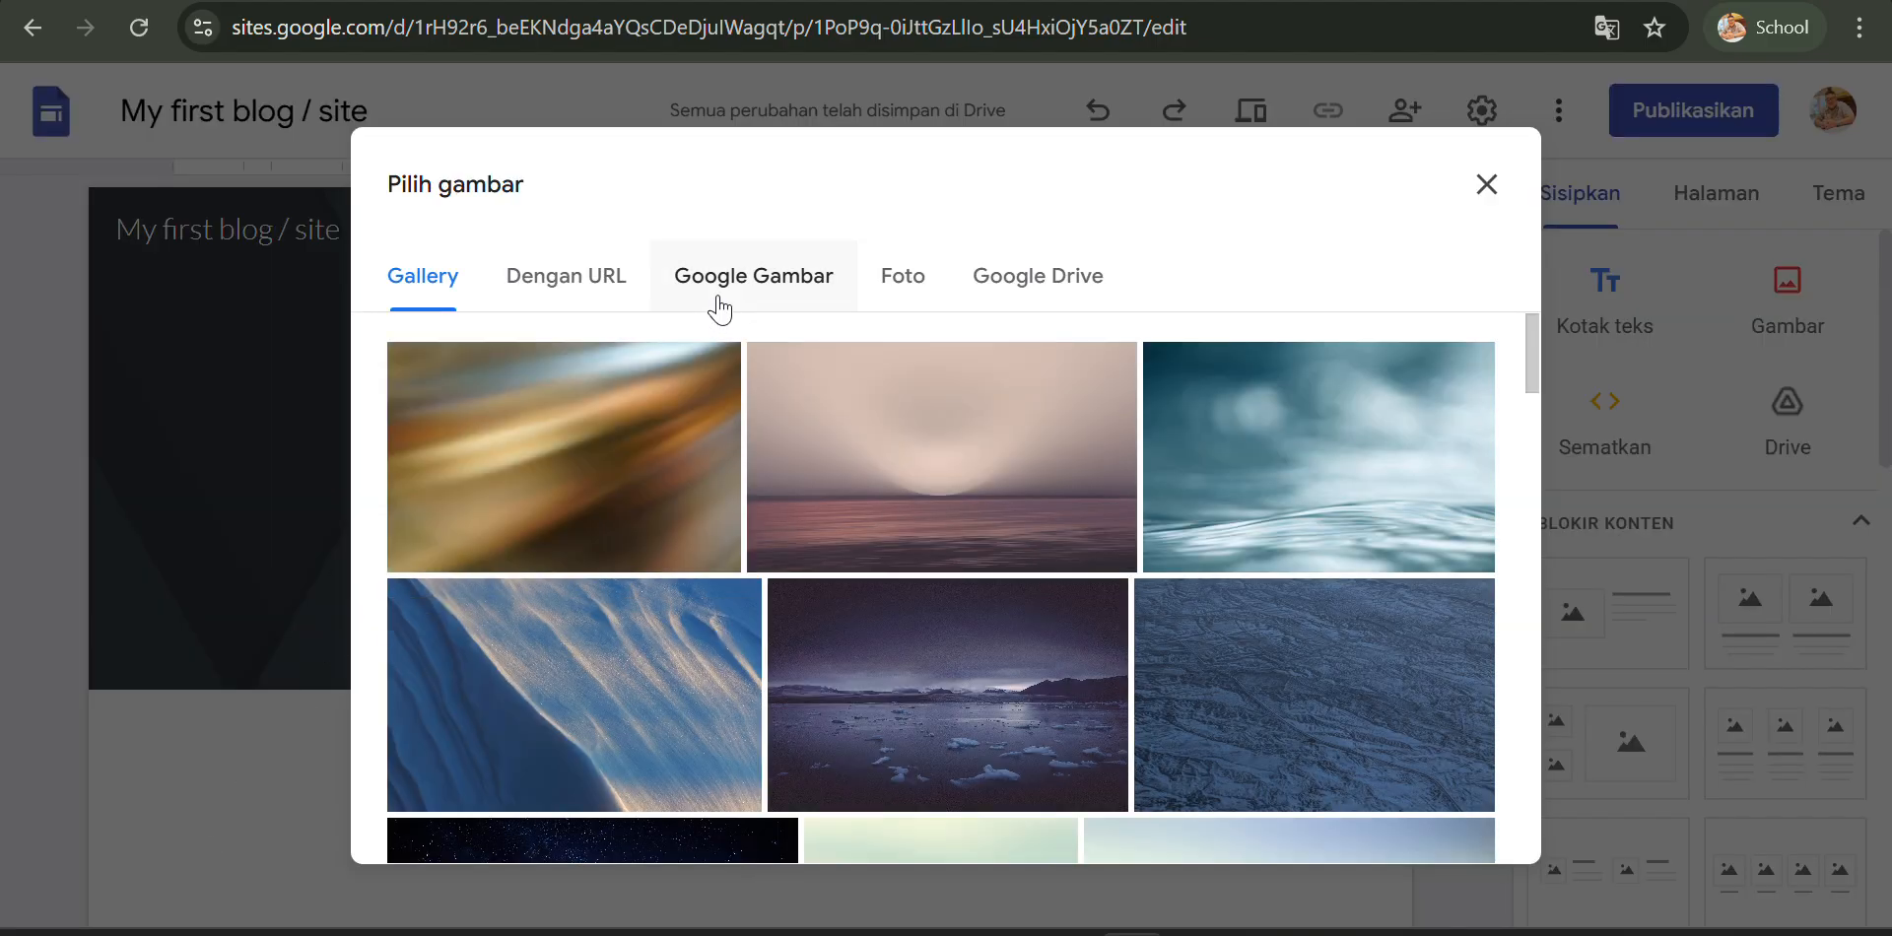
click(725, 307)
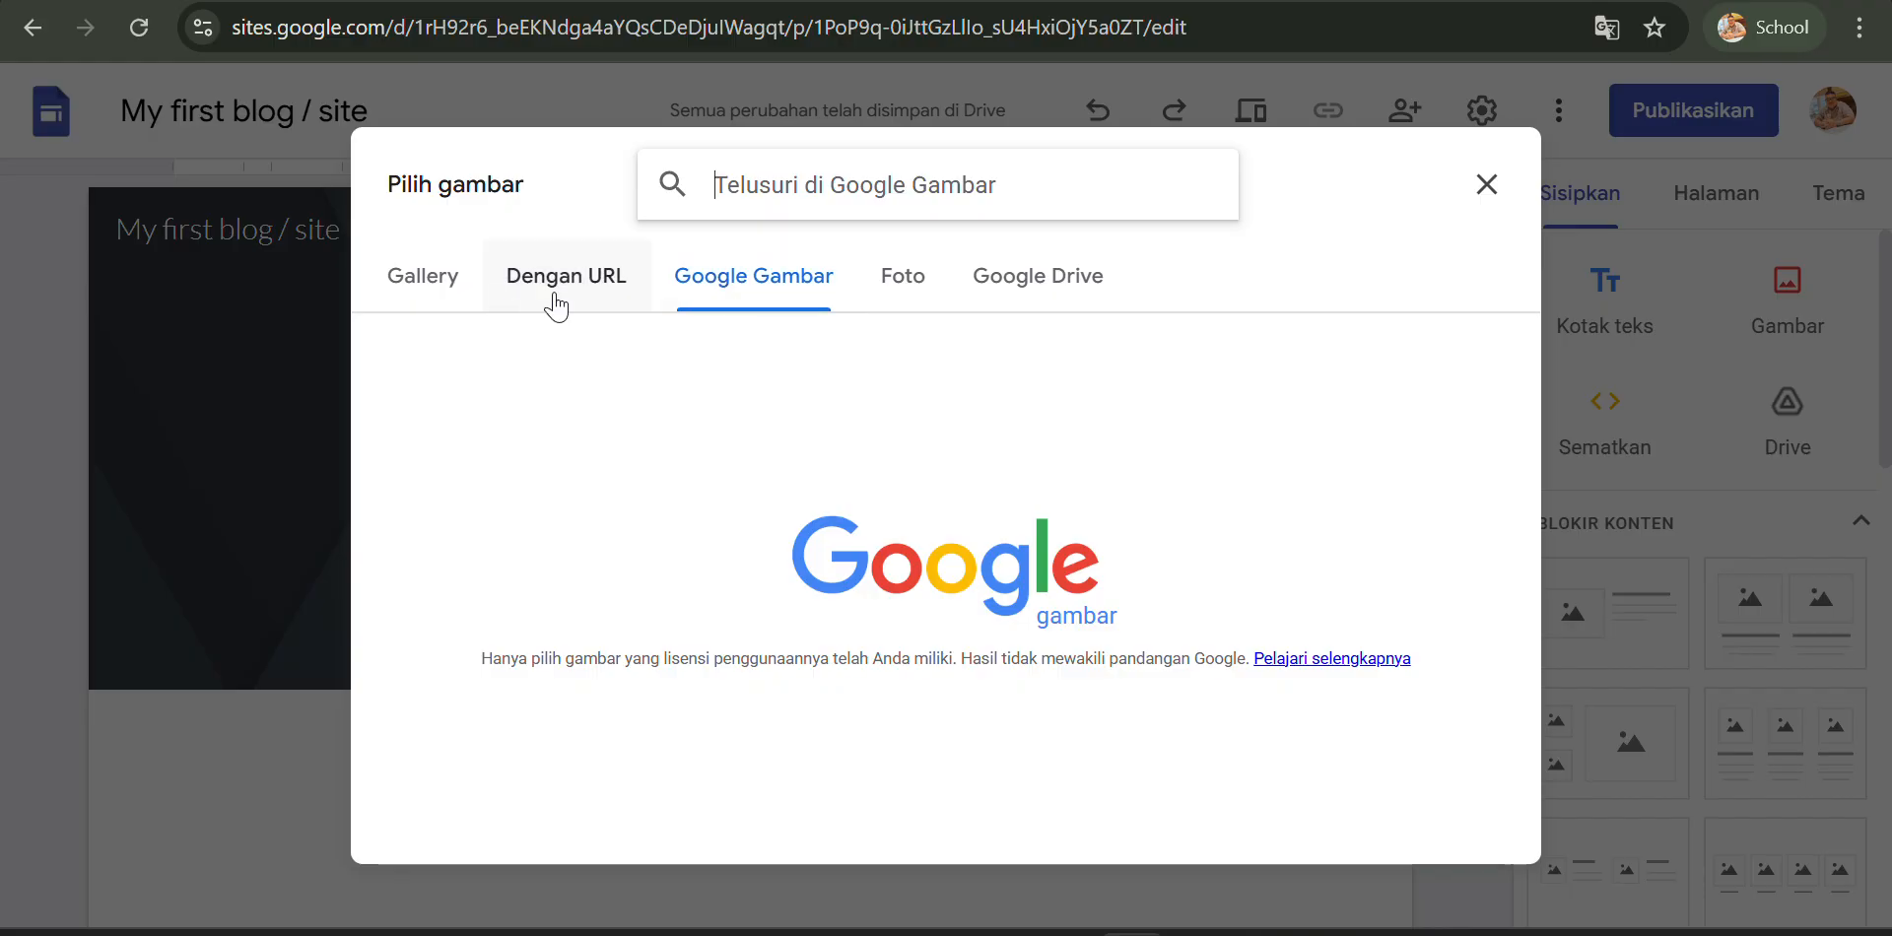
click(424, 305)
scroll(697, 473, down, 15)
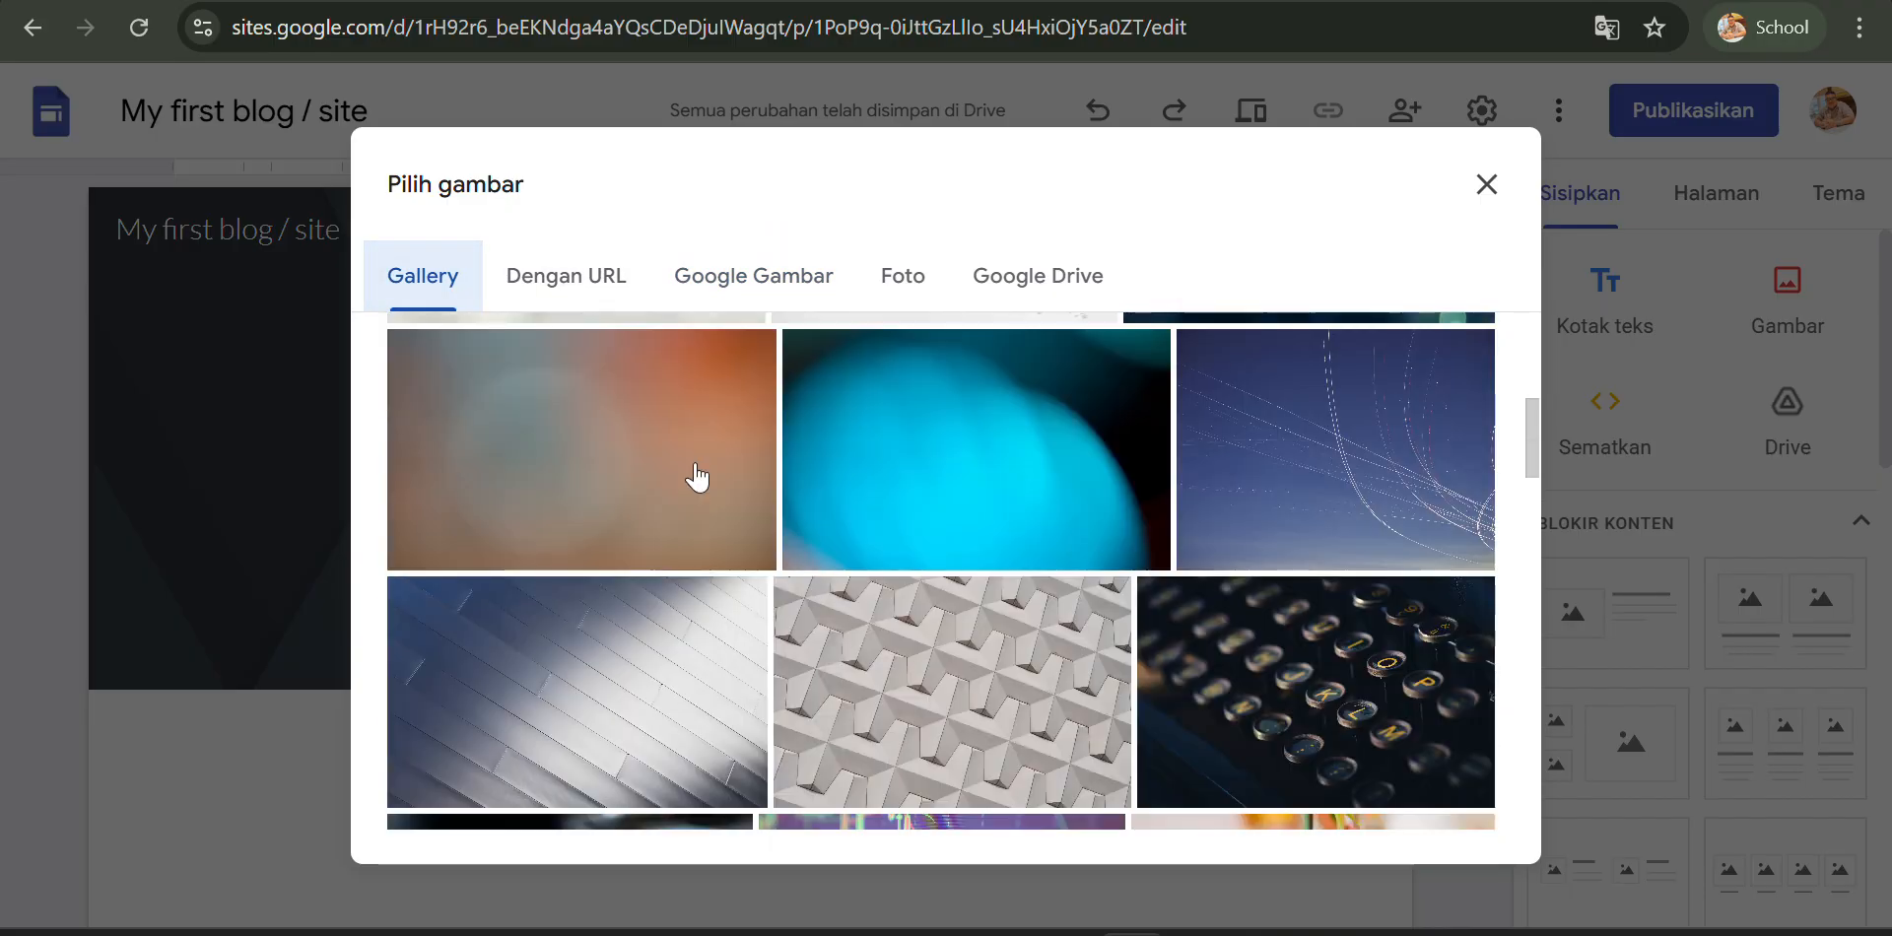
scroll(697, 473, up, 5)
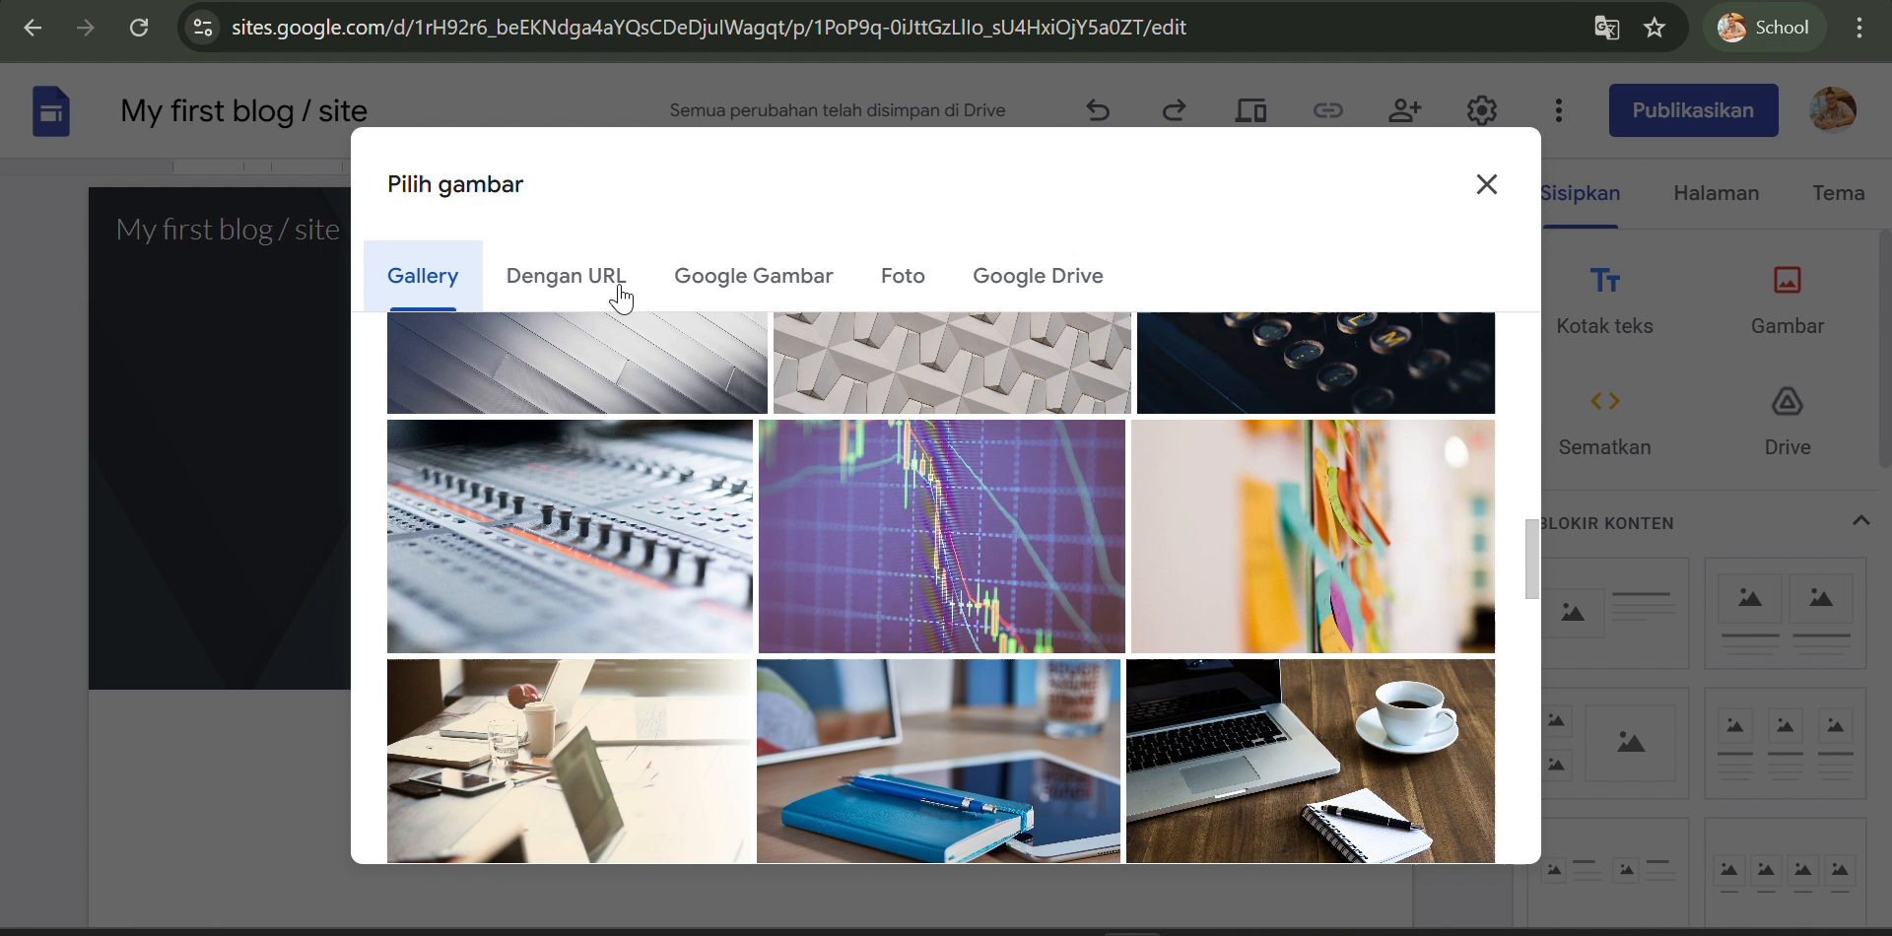
click(704, 274)
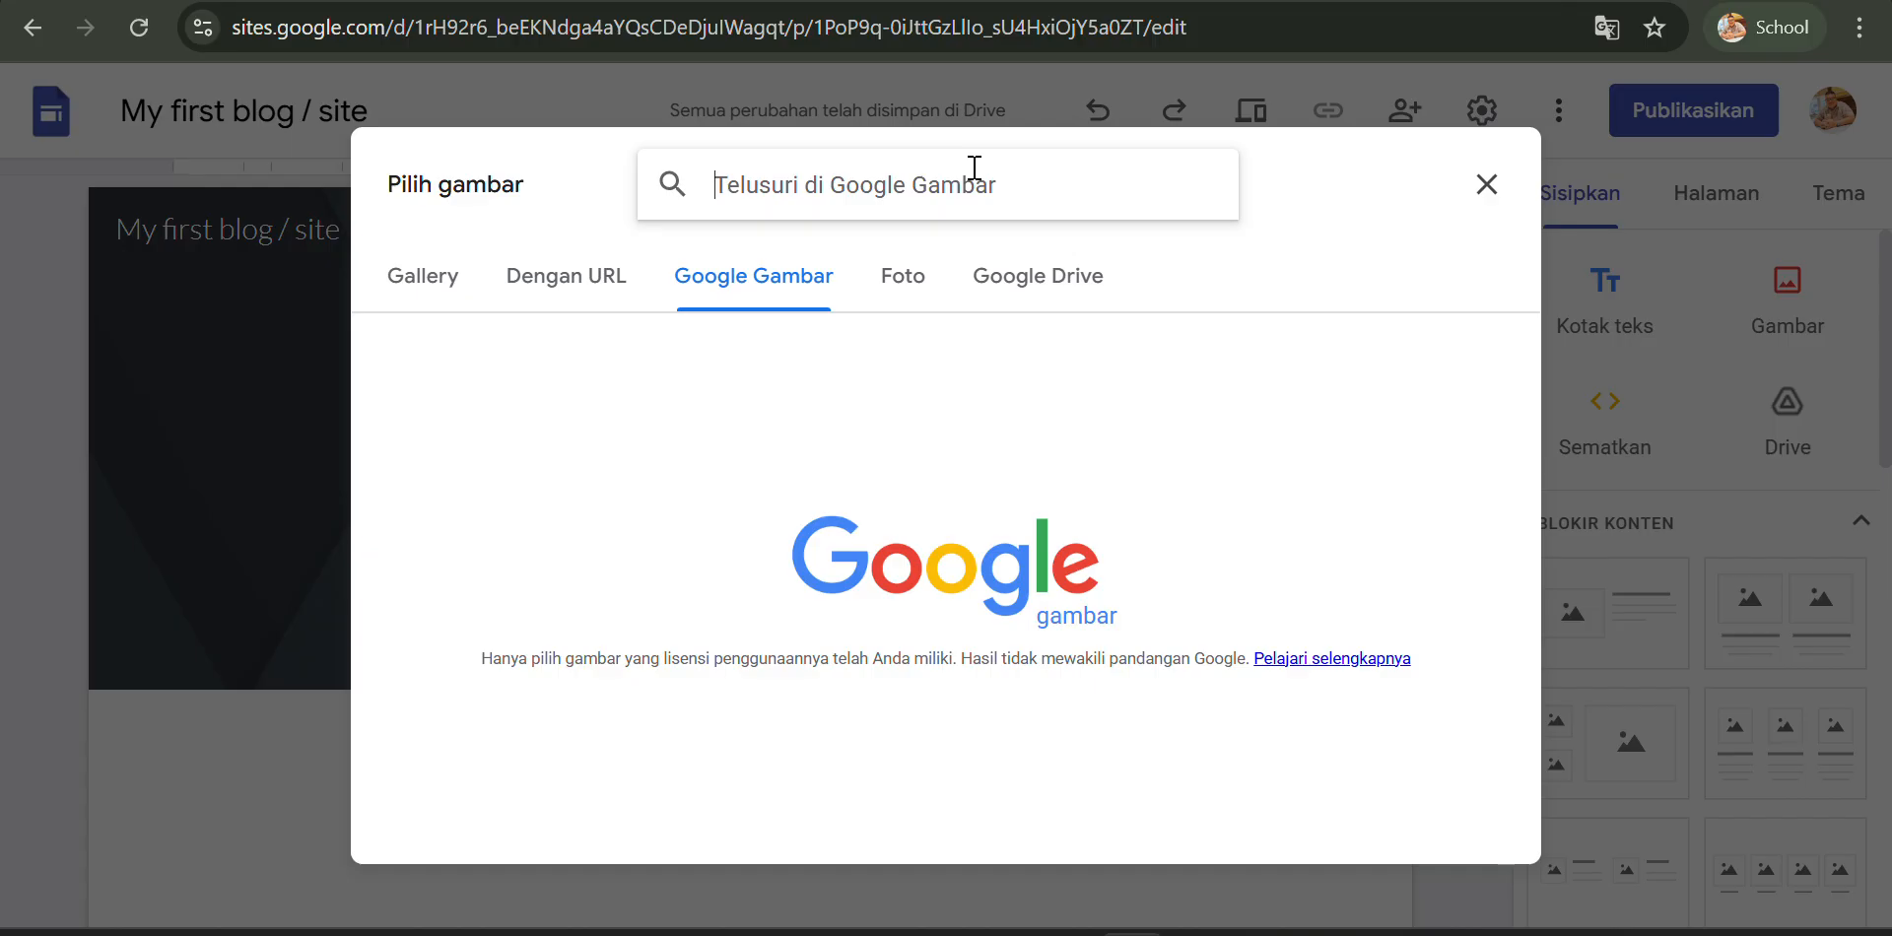
- Search Google Images for Doraemon and insert the Korean Doraemon lettering image as the header background
text(Doraemon)
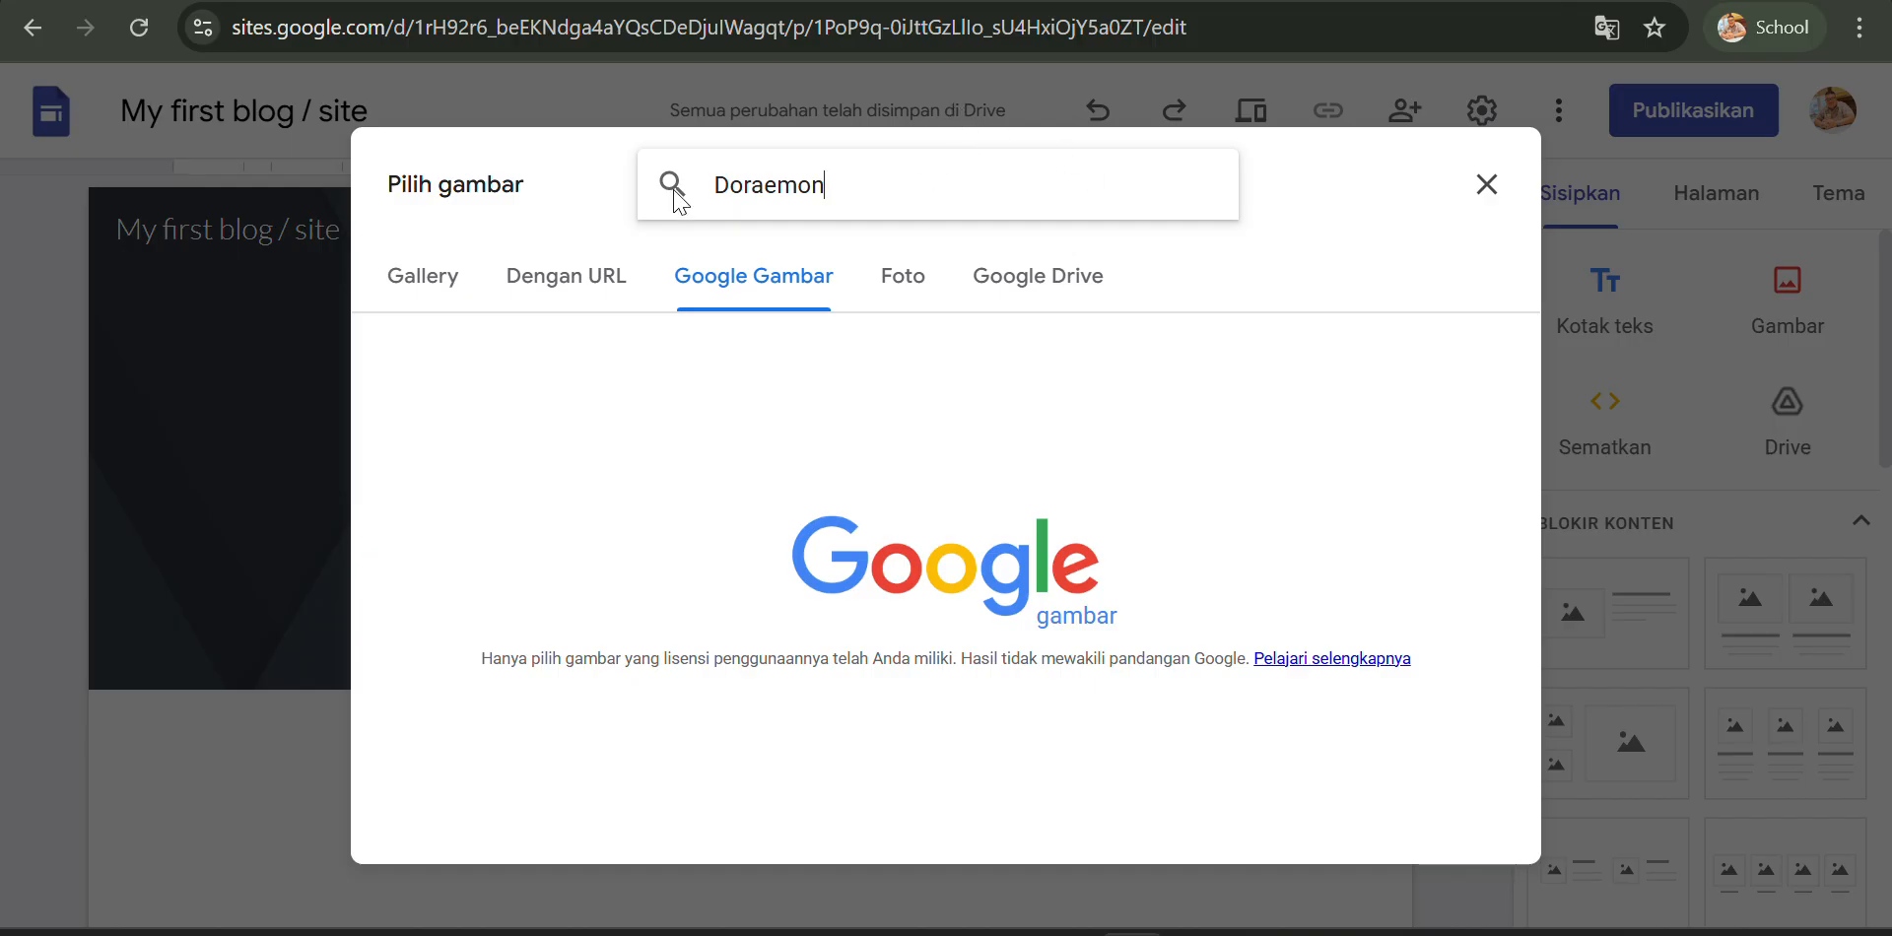
key(Return)
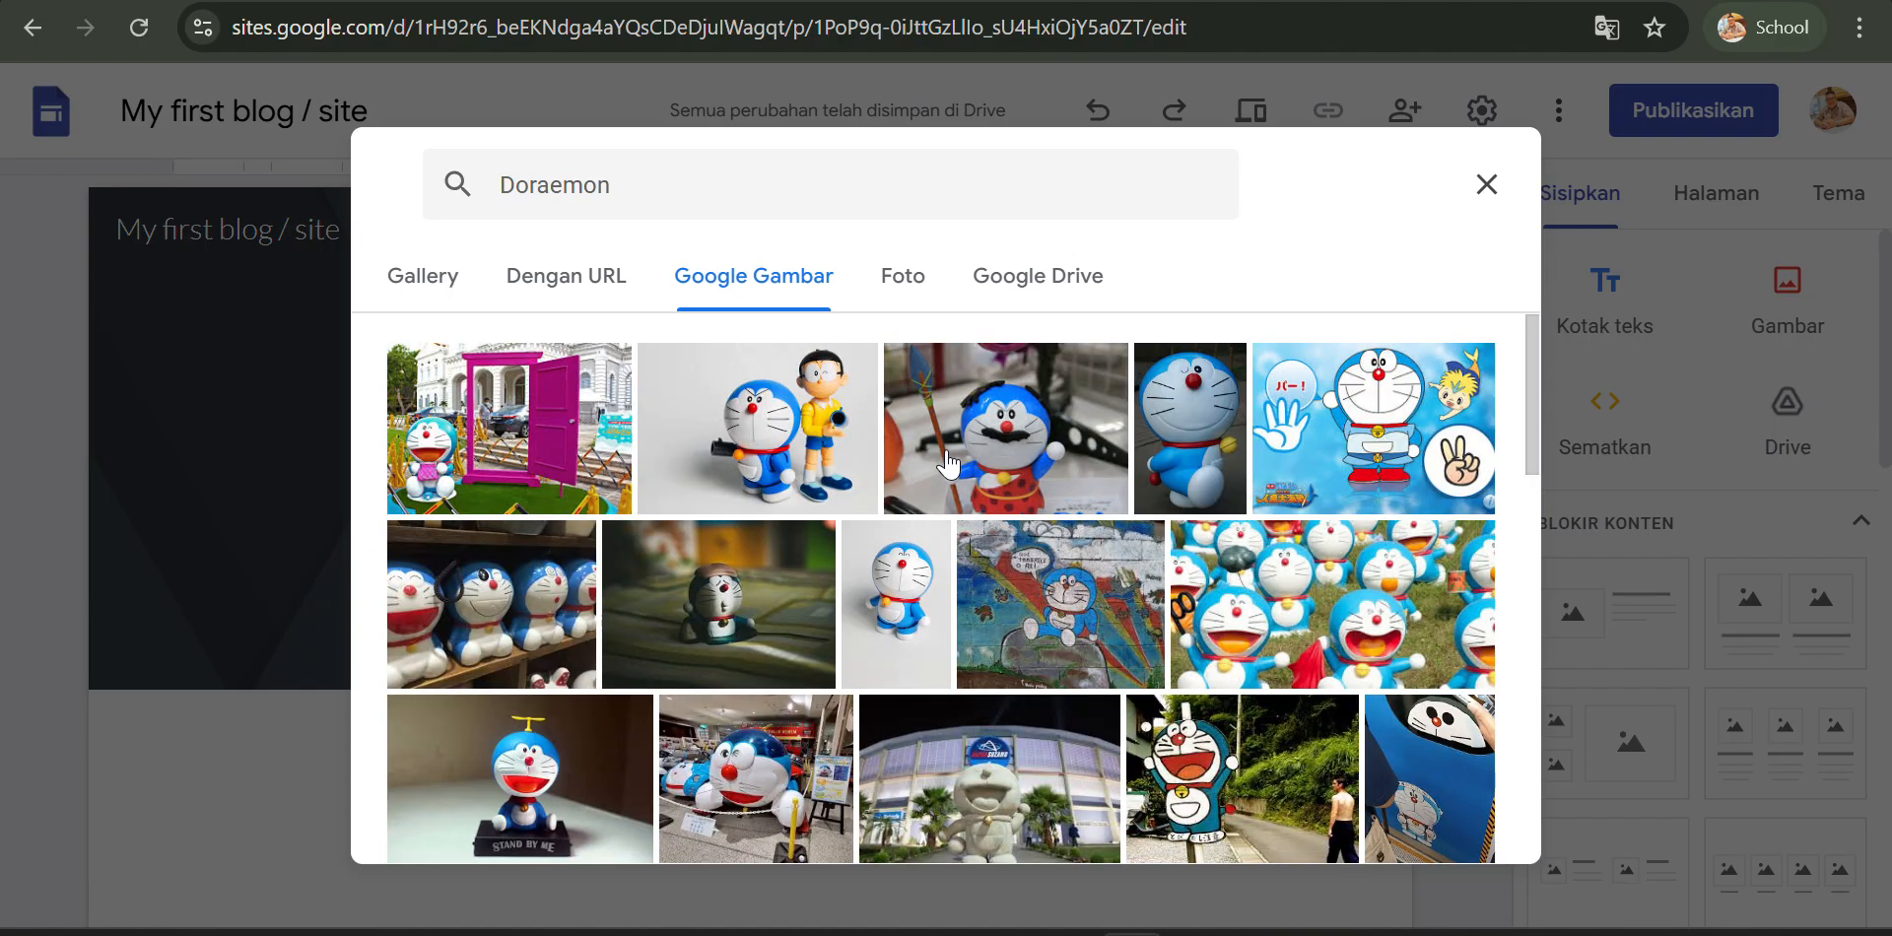
scroll(948, 463, down, 5)
scroll(948, 463, up, 5)
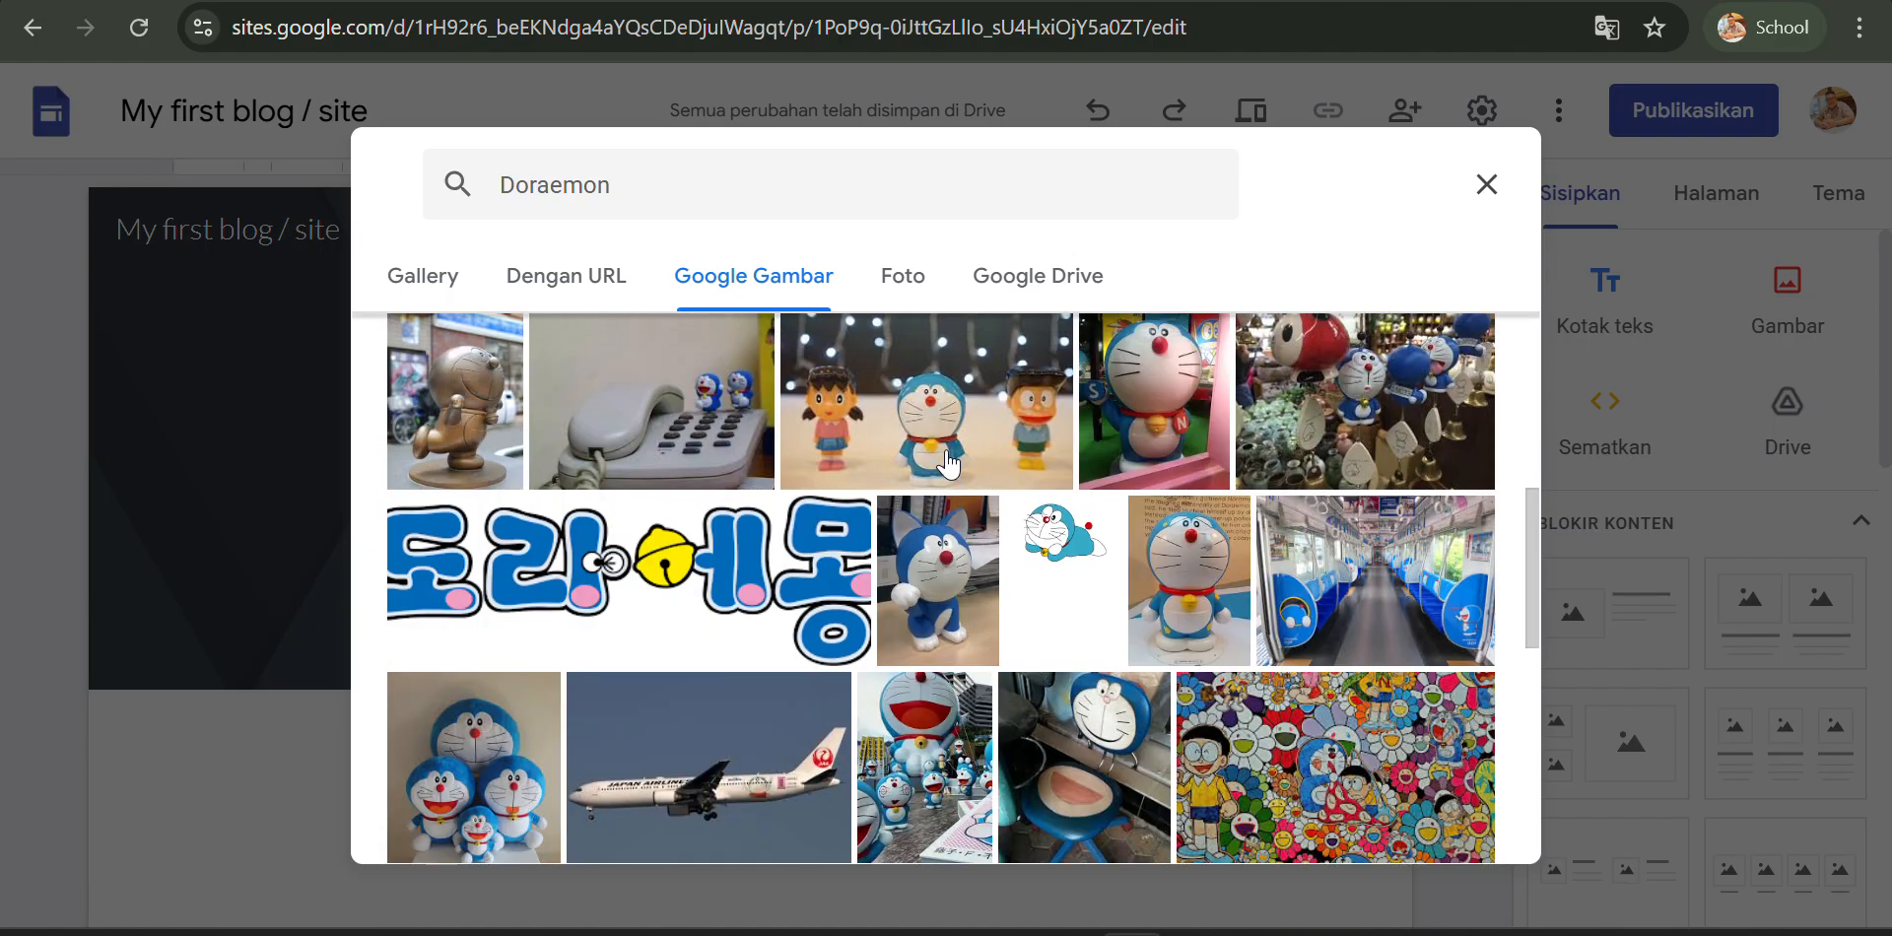
scroll(948, 463, down, 6)
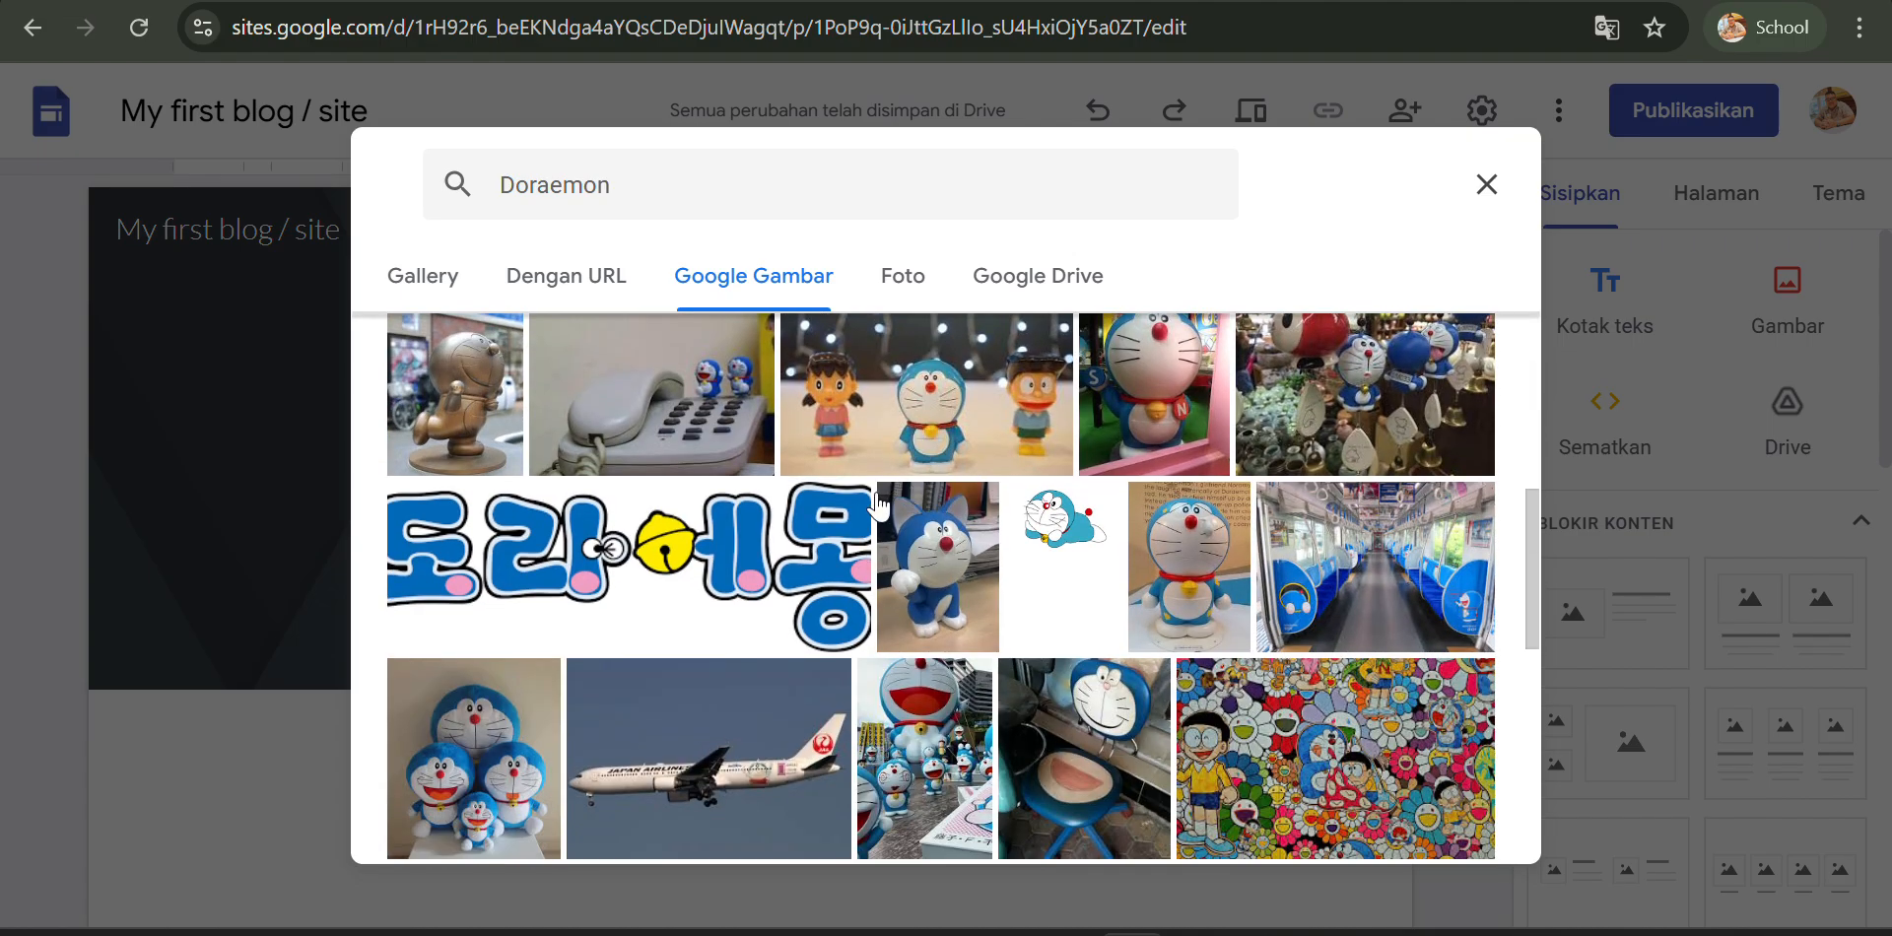
scroll(1094, 478, up, 6)
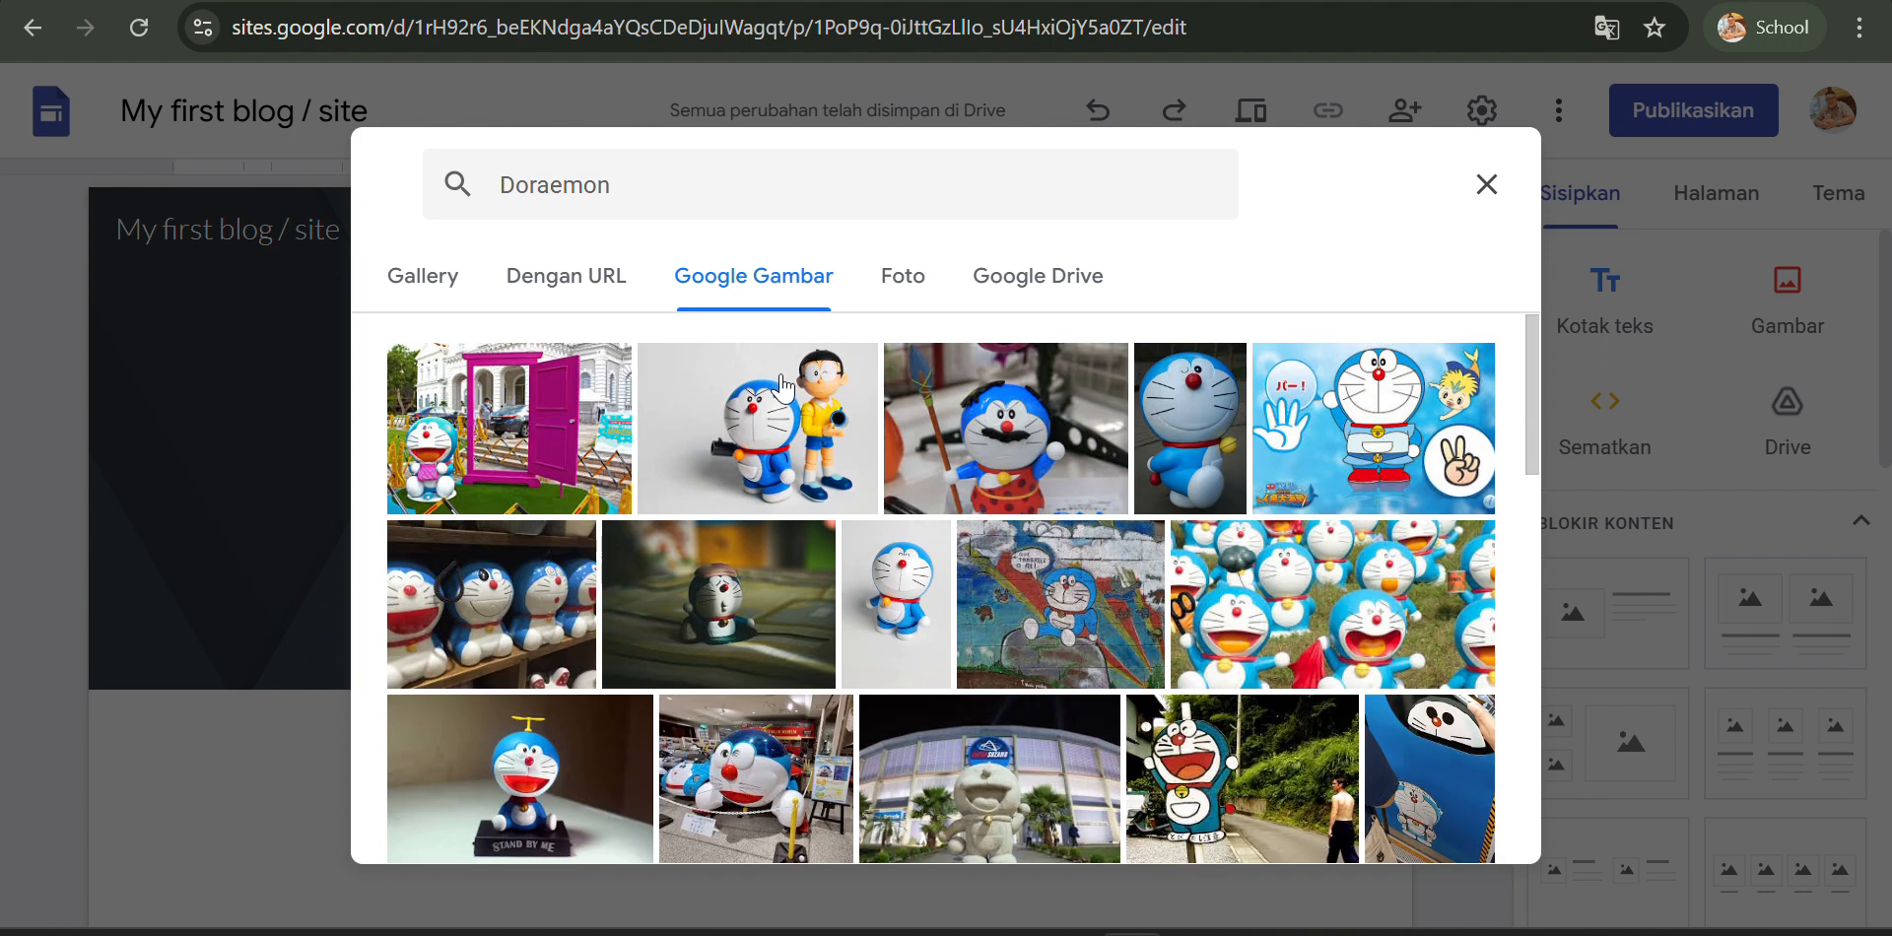
scroll(905, 422, down, 1)
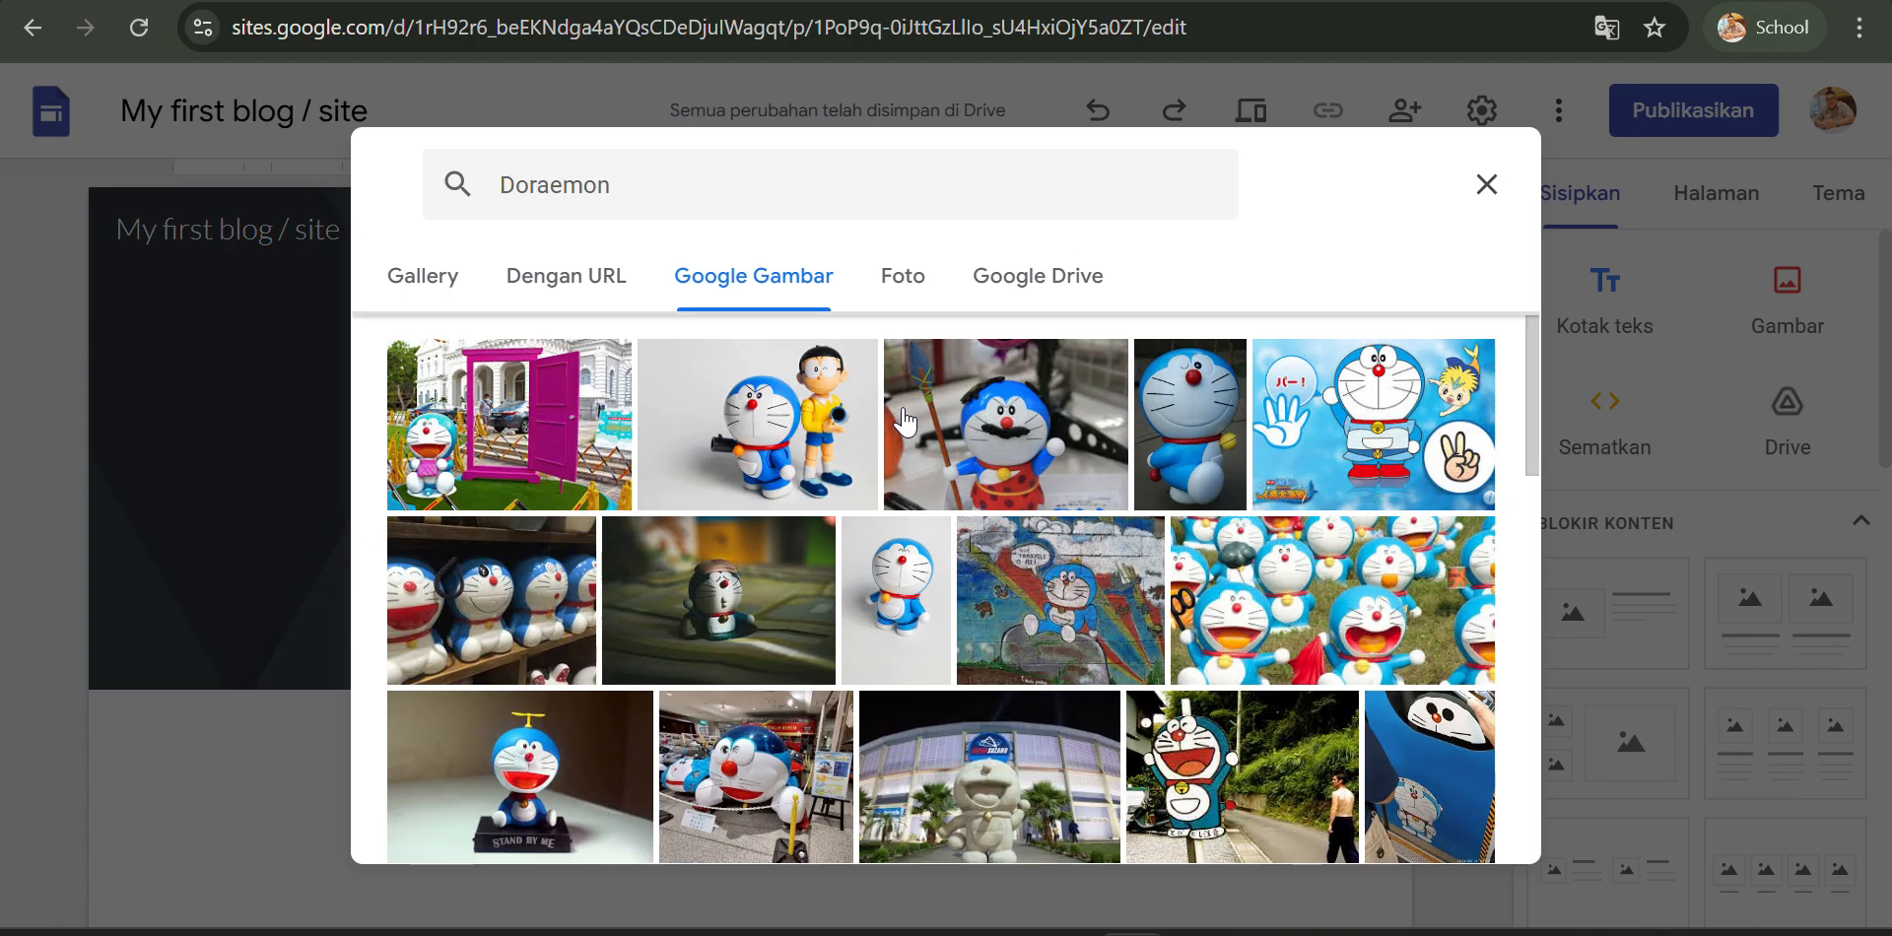
scroll(905, 422, down, 6)
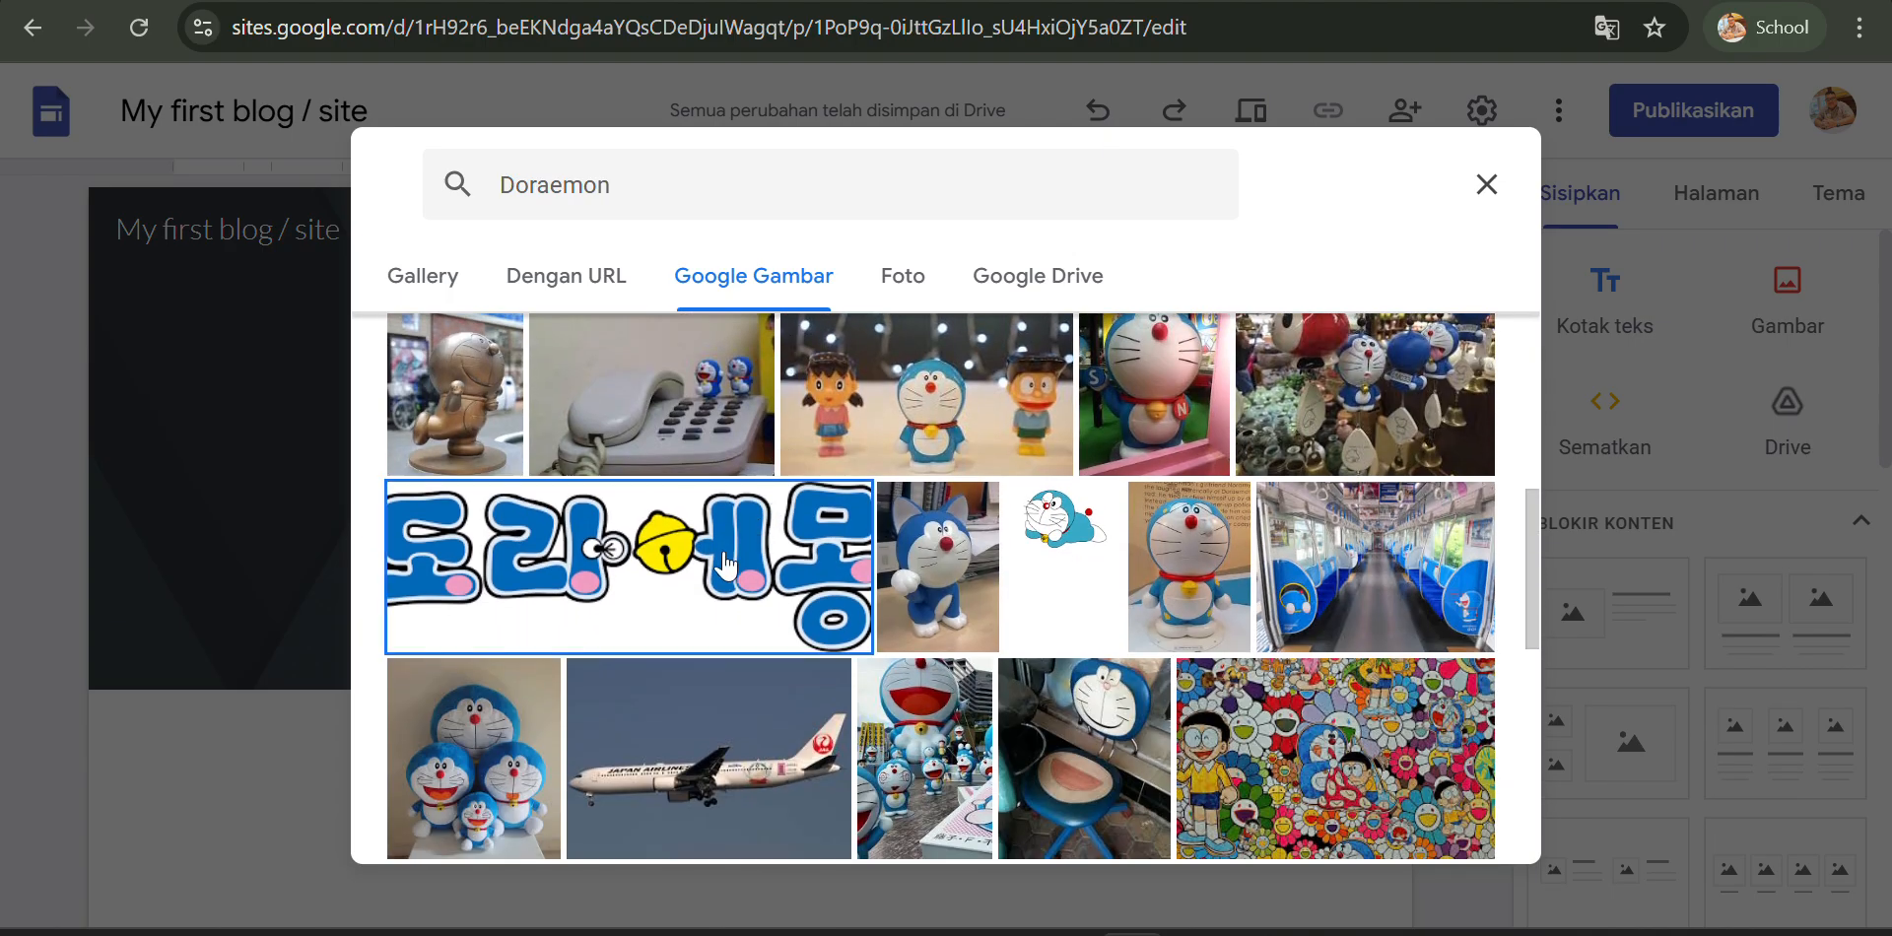
click(730, 568)
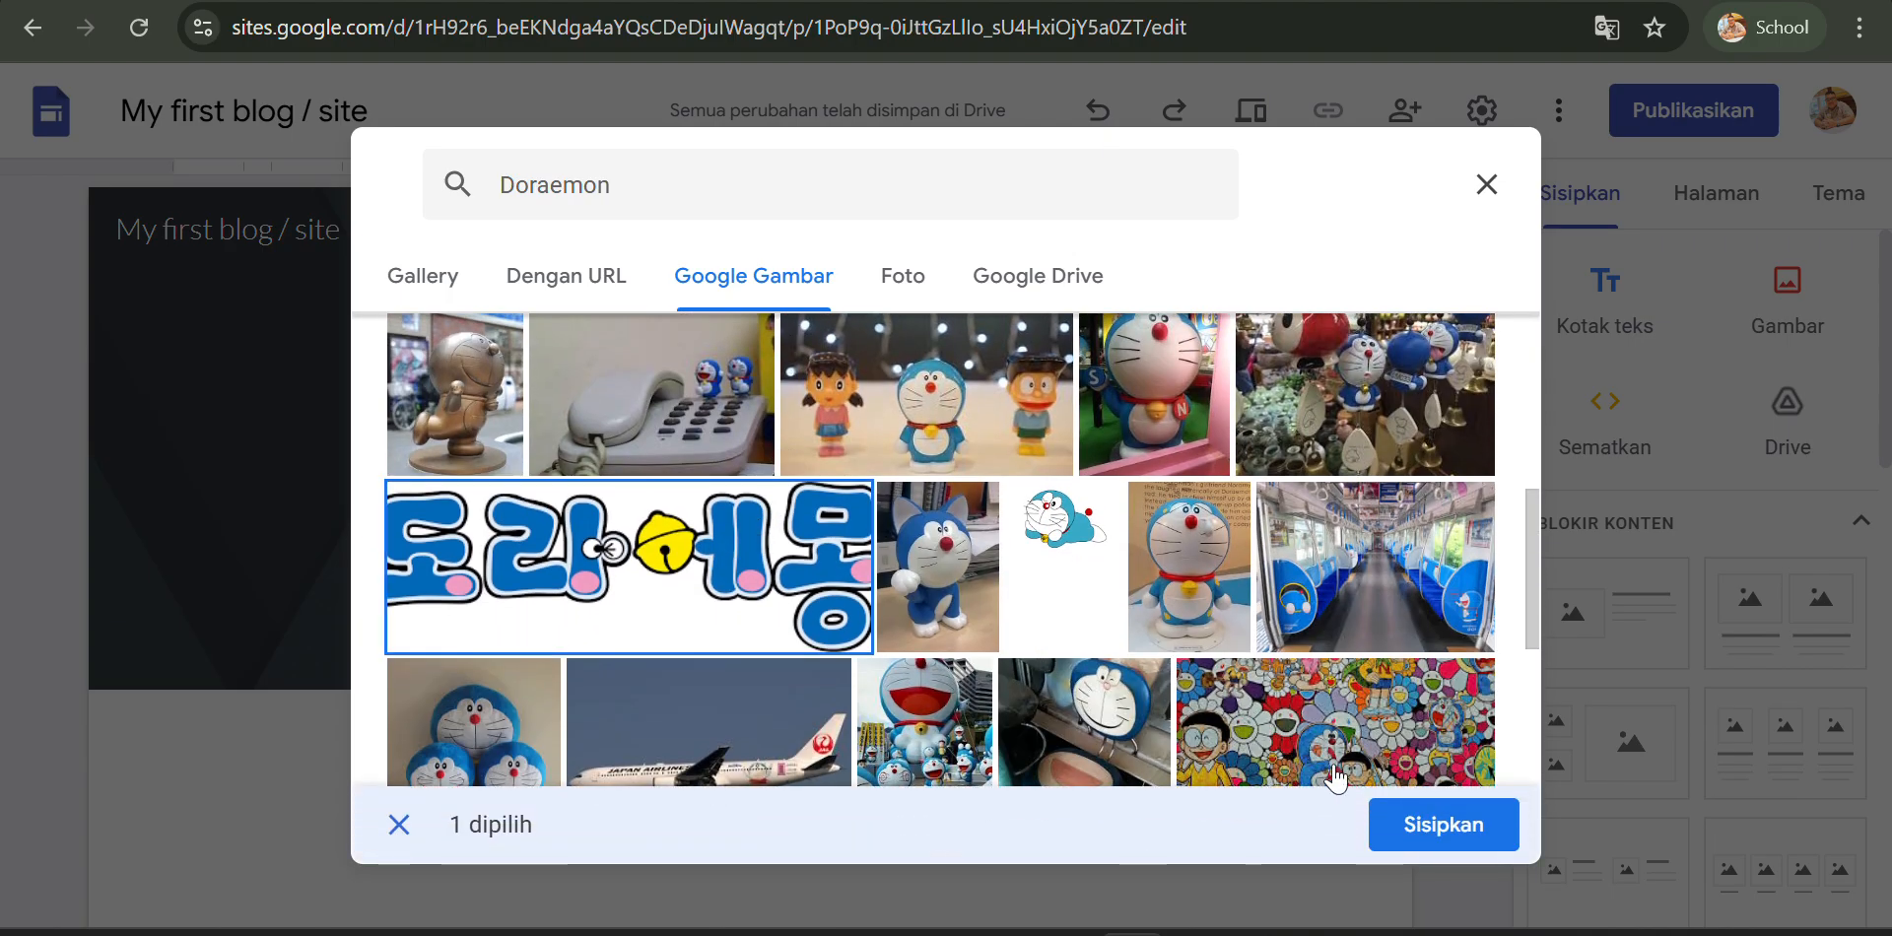
click(1422, 824)
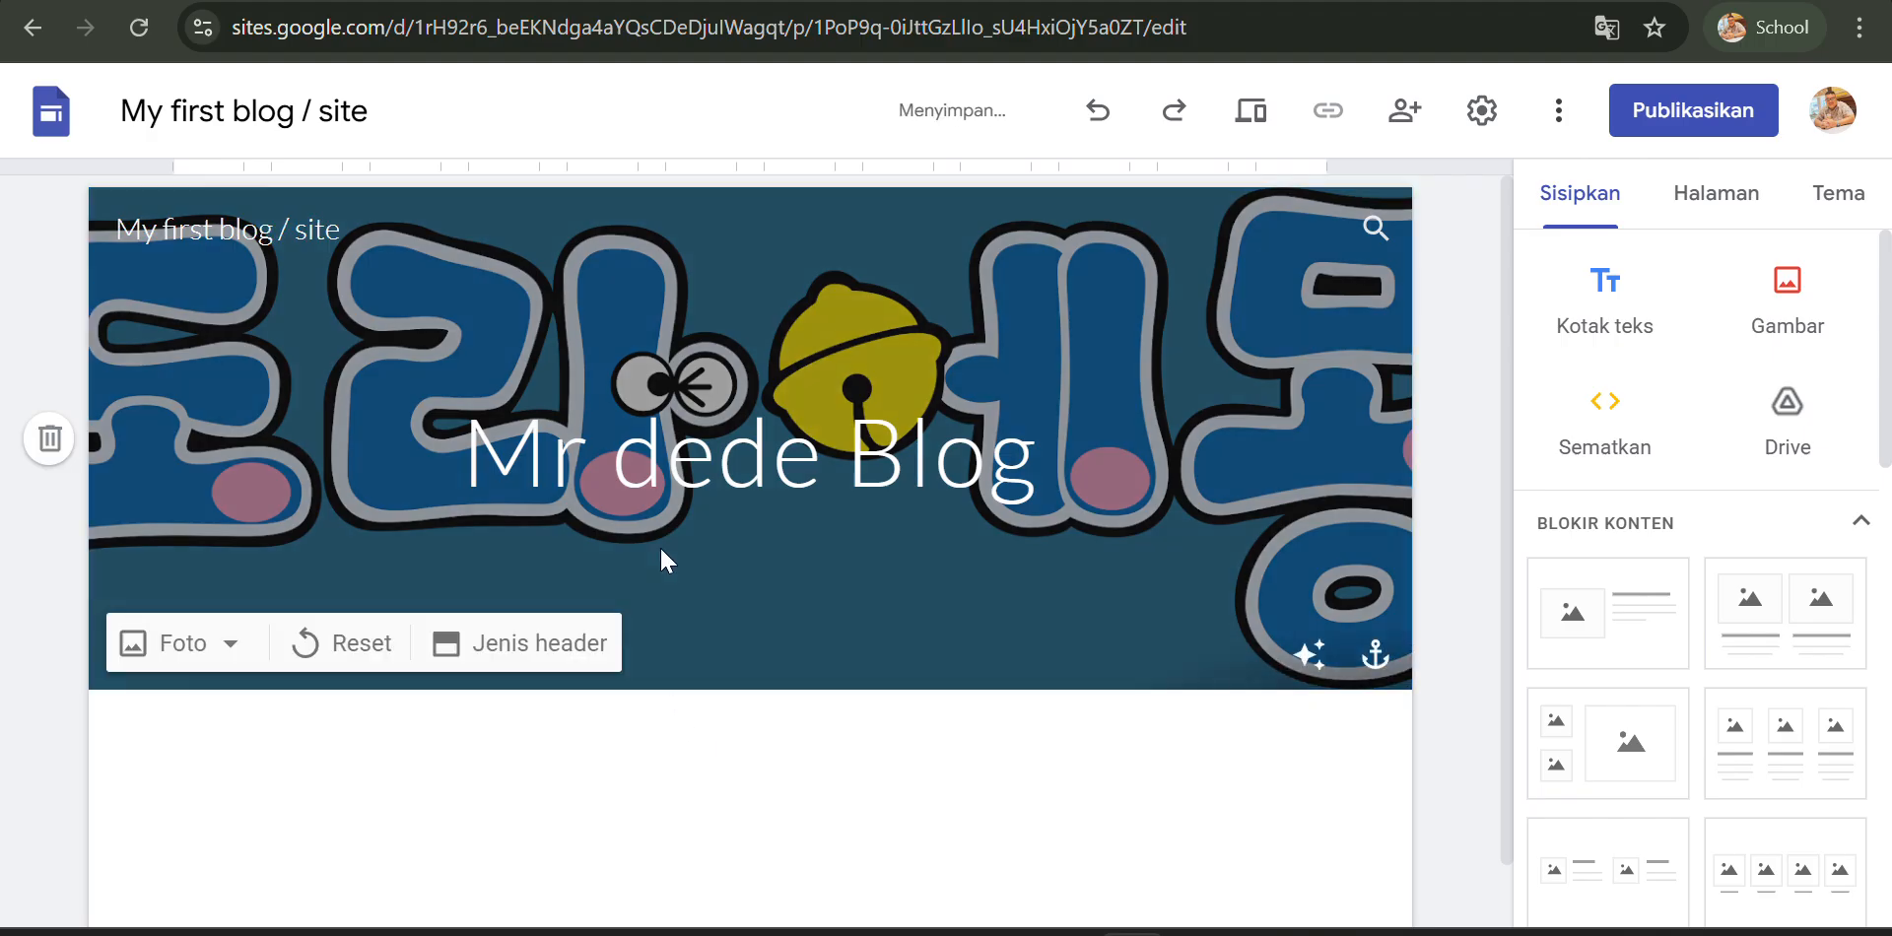
scroll(661, 540, down, 1)
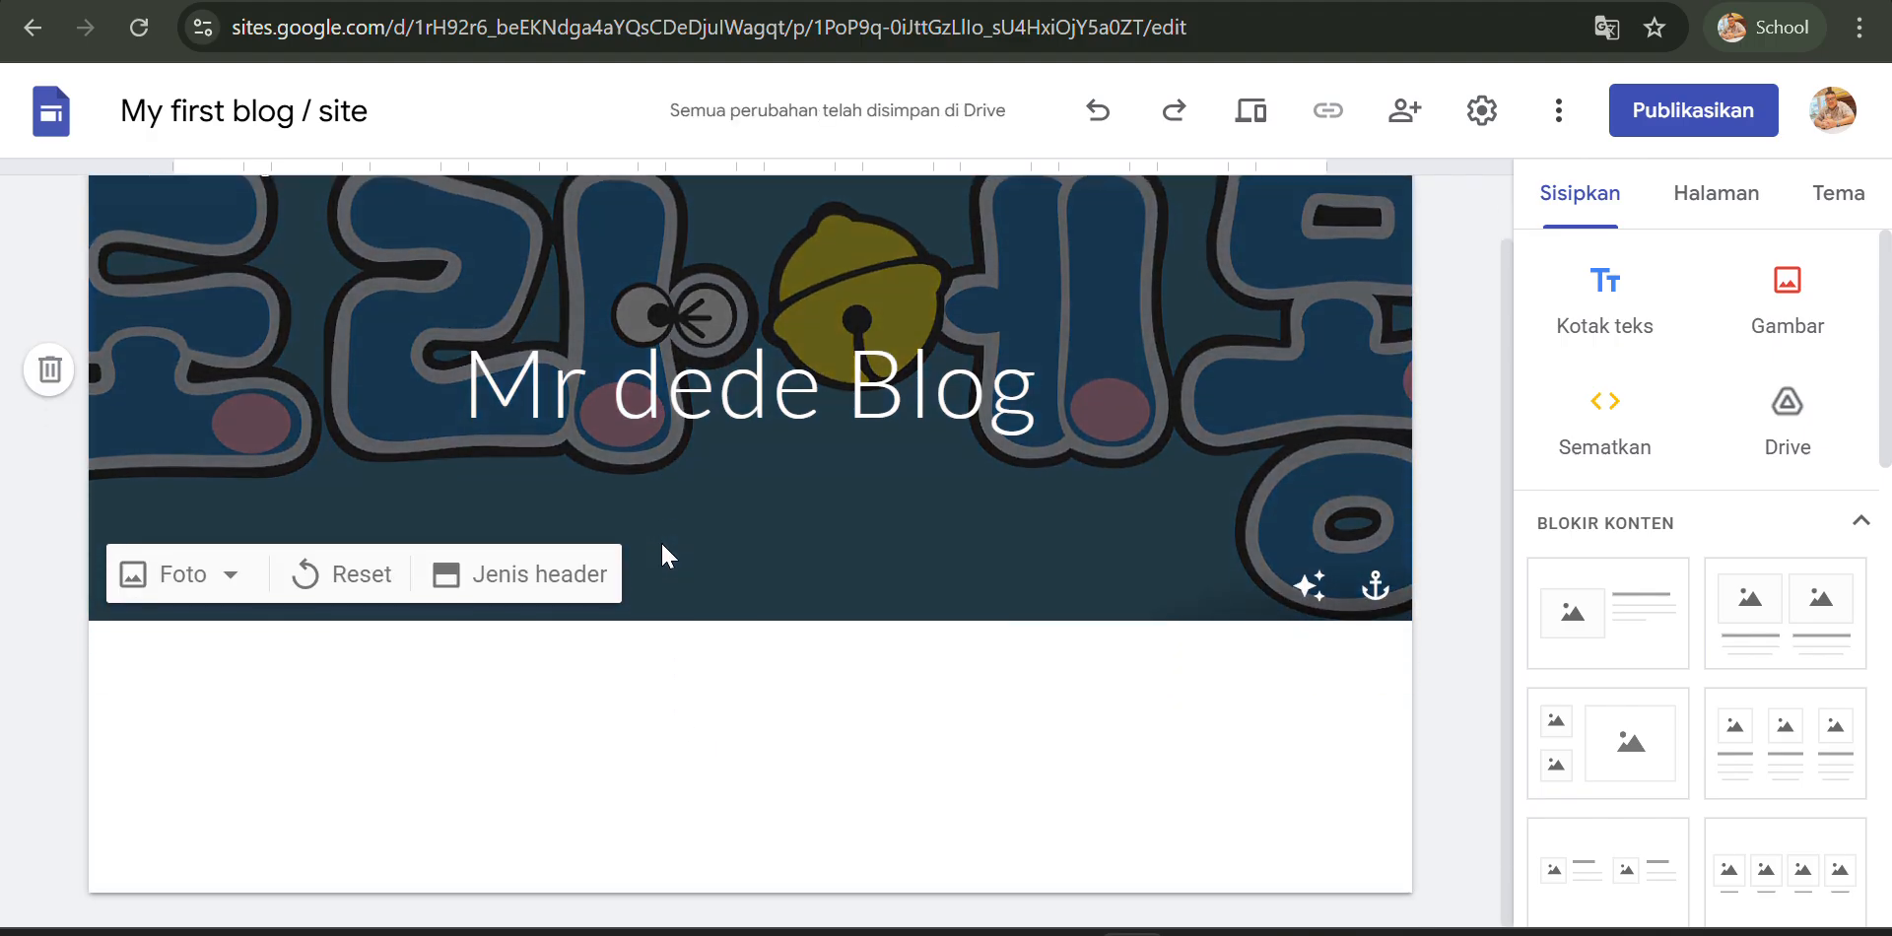
scroll(663, 545, up, 1)
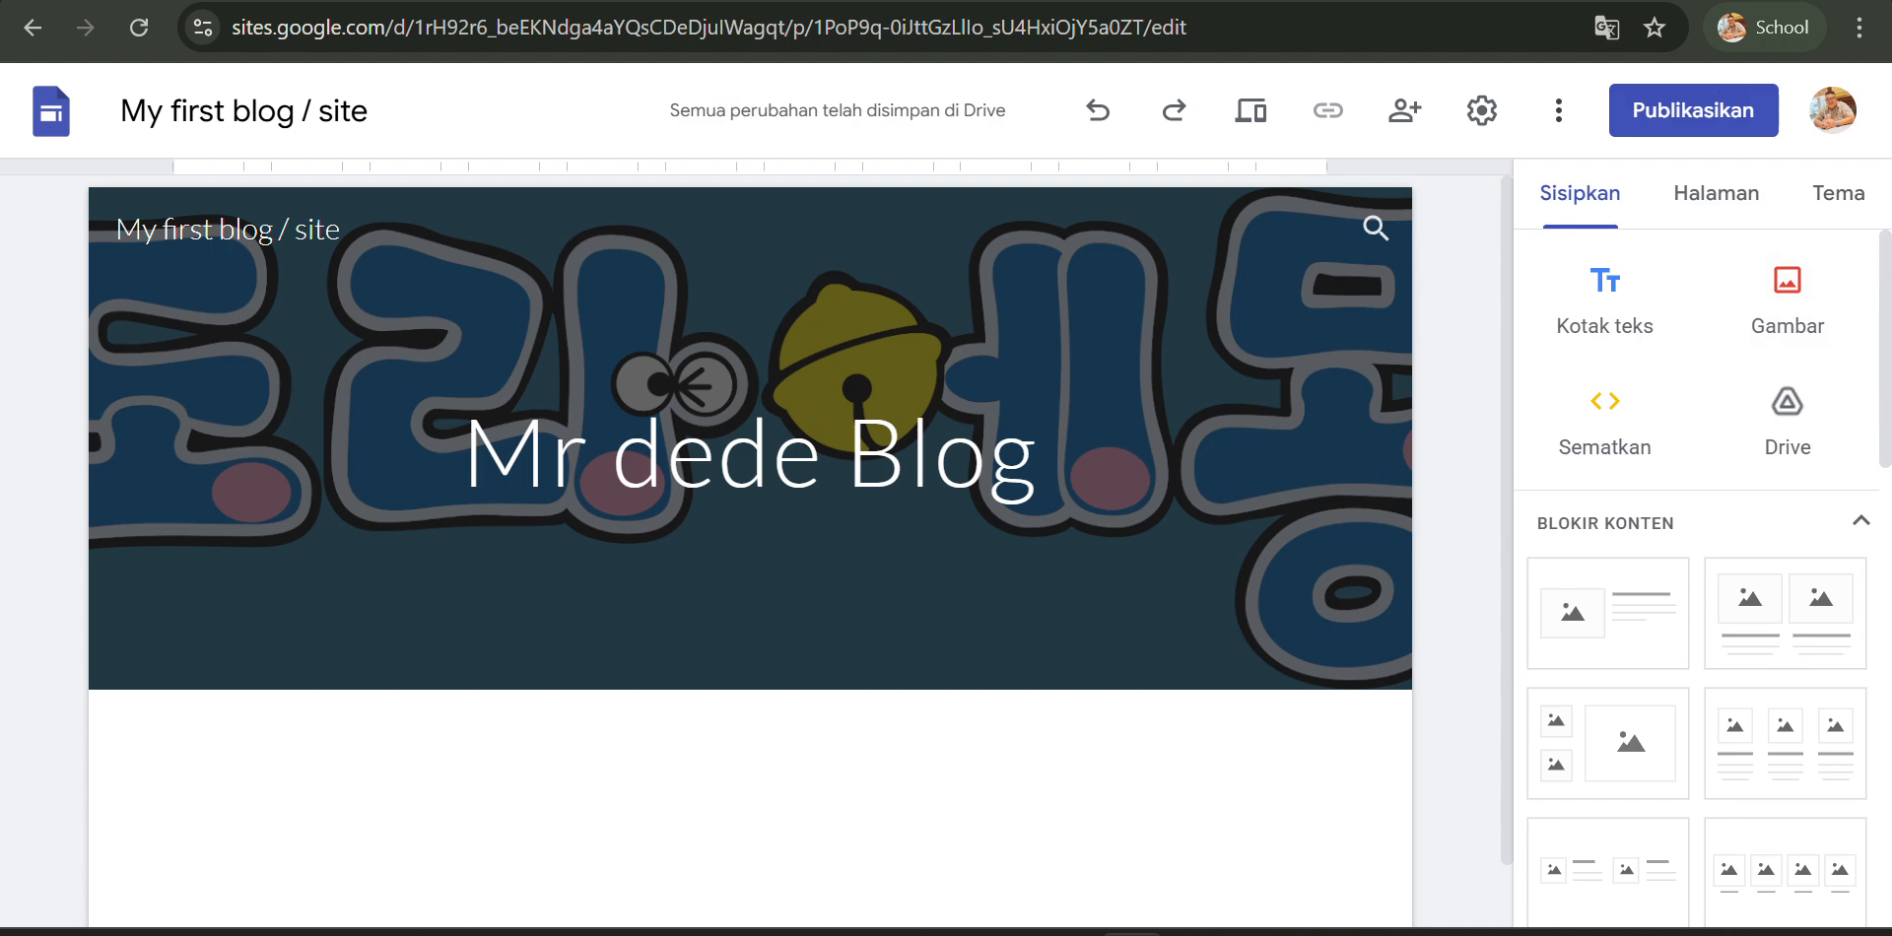
scroll(1790, 300, down, 4)
scroll(1781, 308, up, 2)
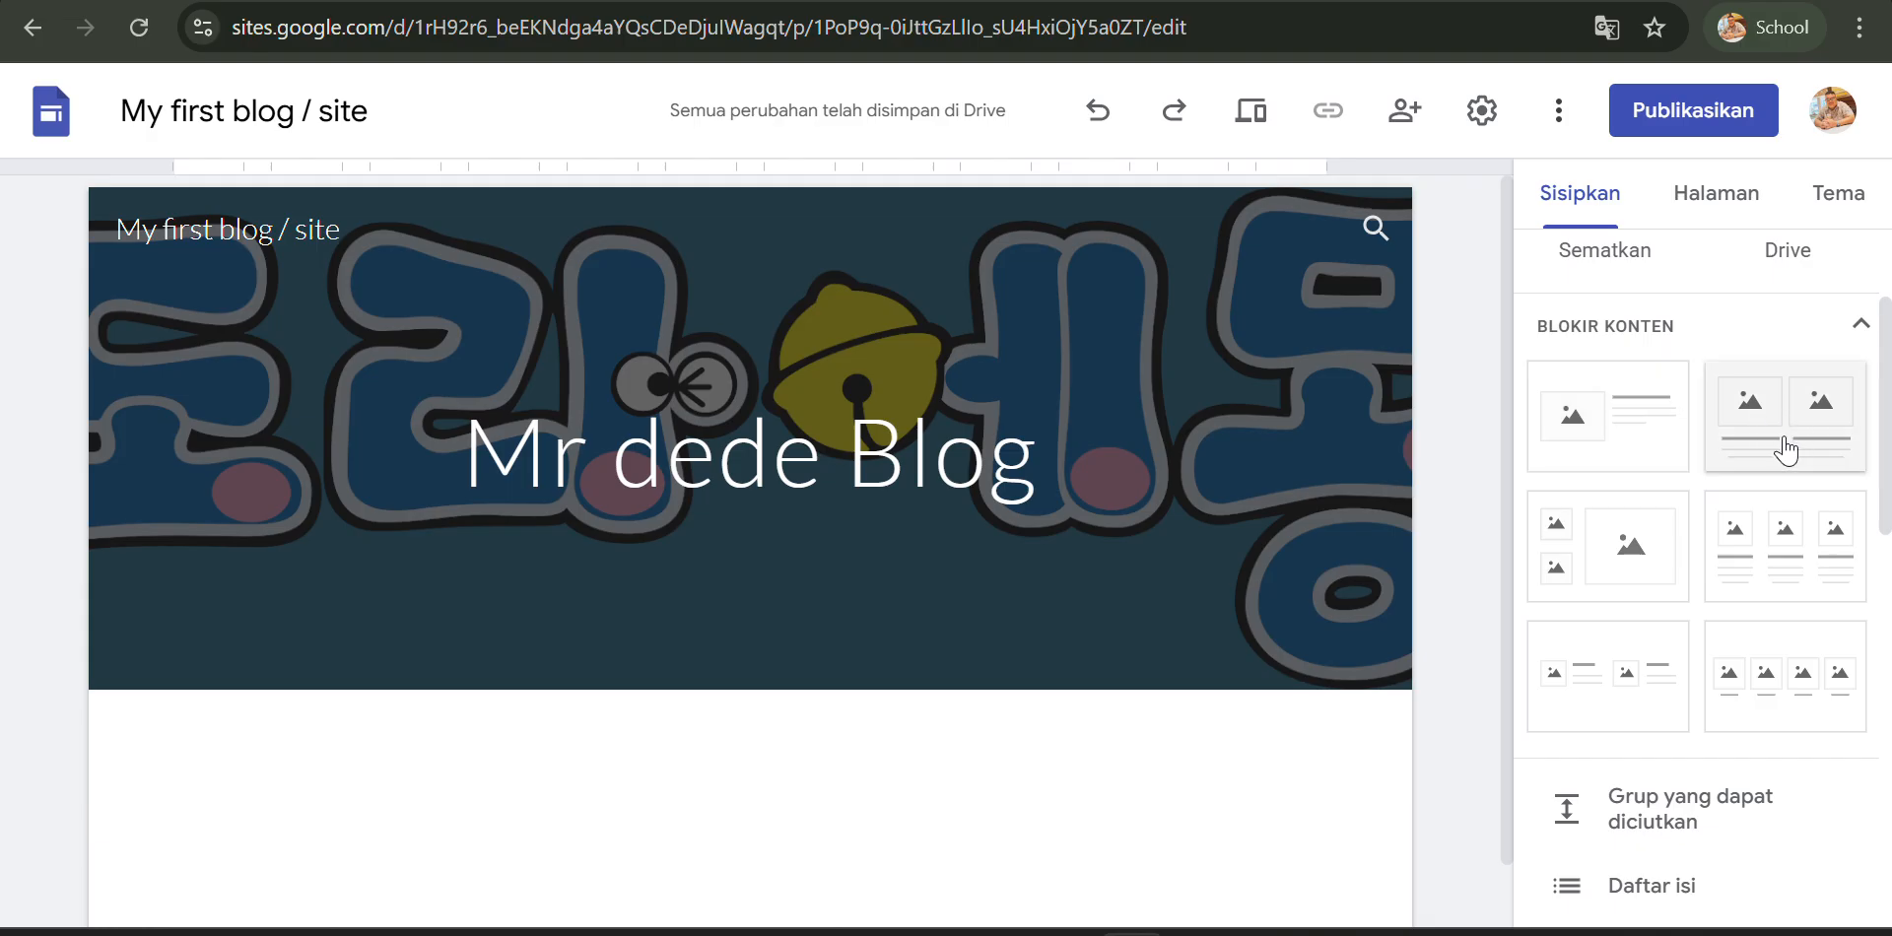
- Insert a two-column content block with image and text placeholders below the header
scroll(1784, 548, down, 2)
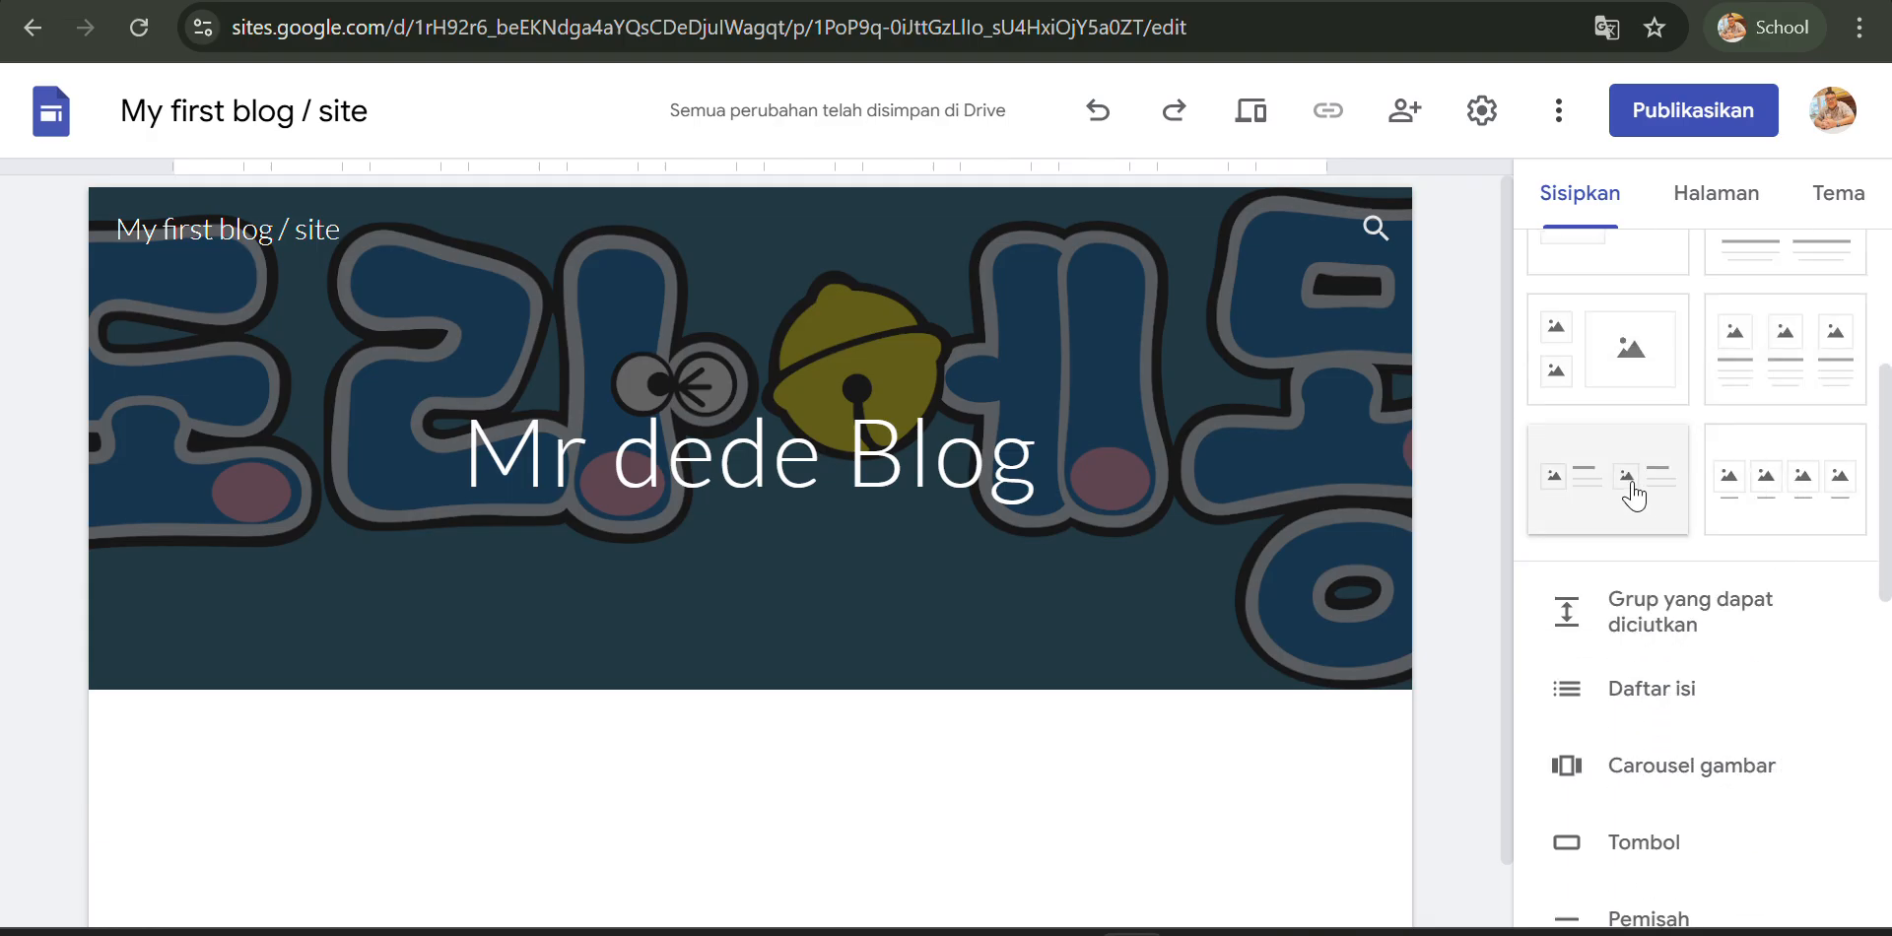
scroll(1759, 485, up, 2)
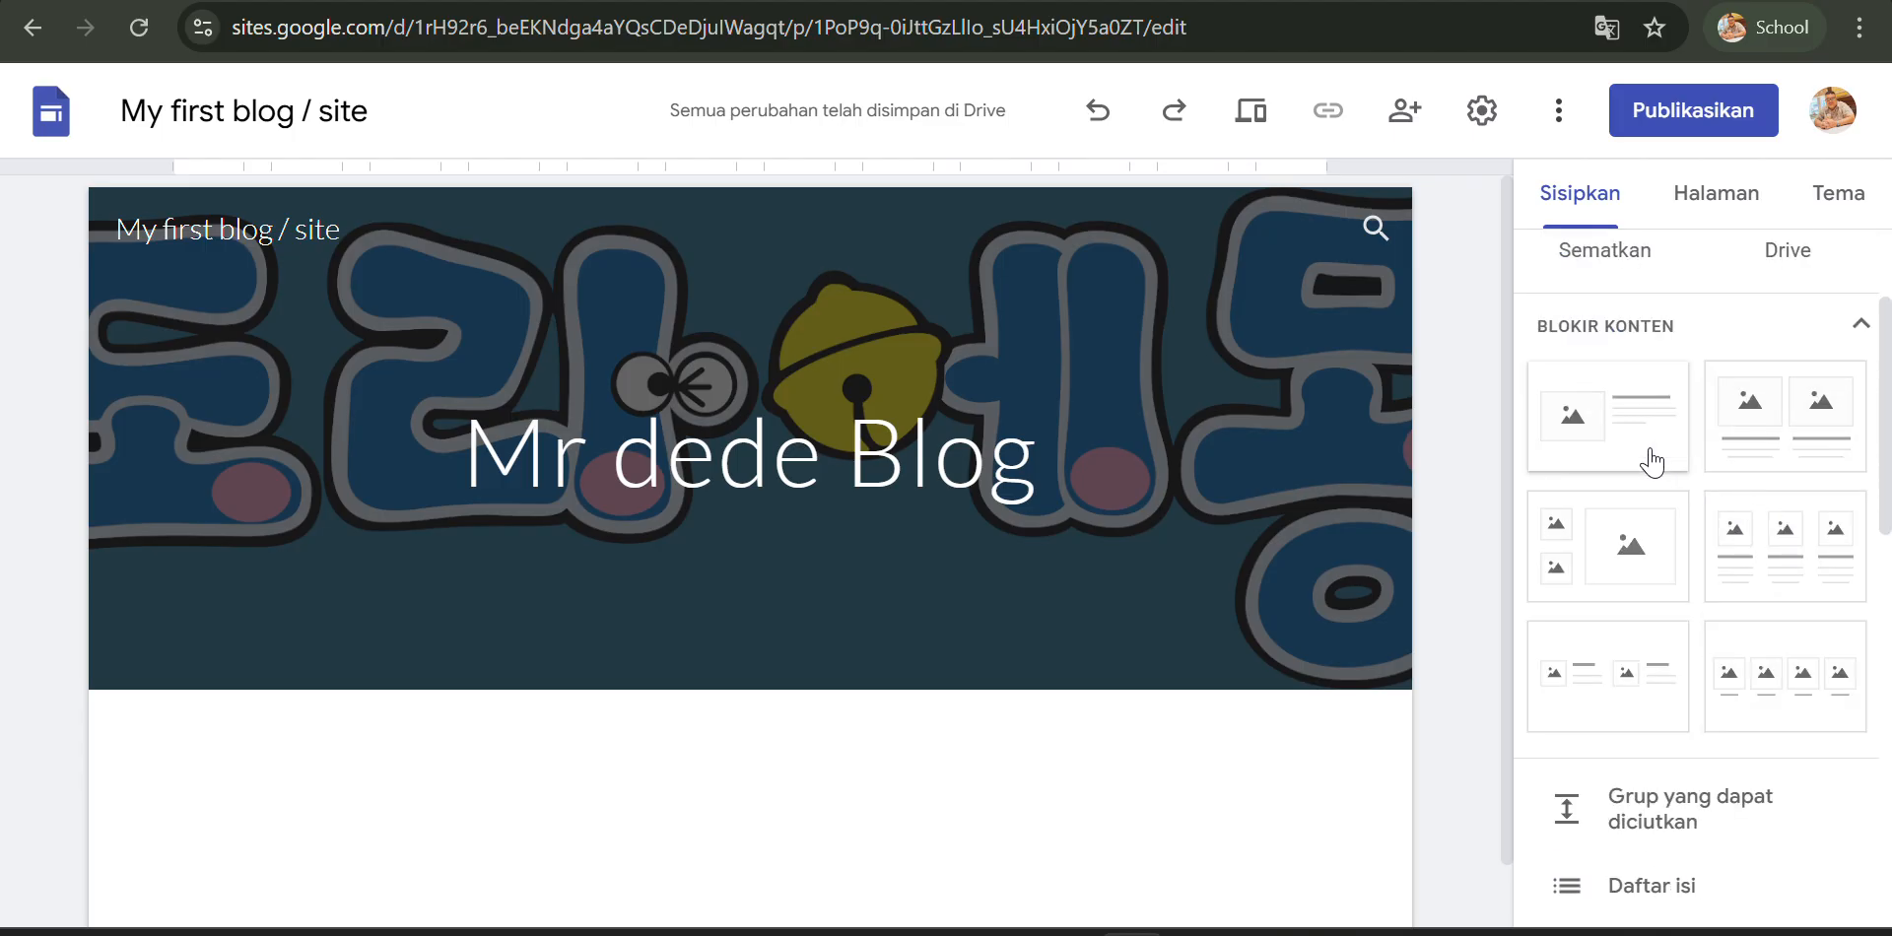
click(1767, 414)
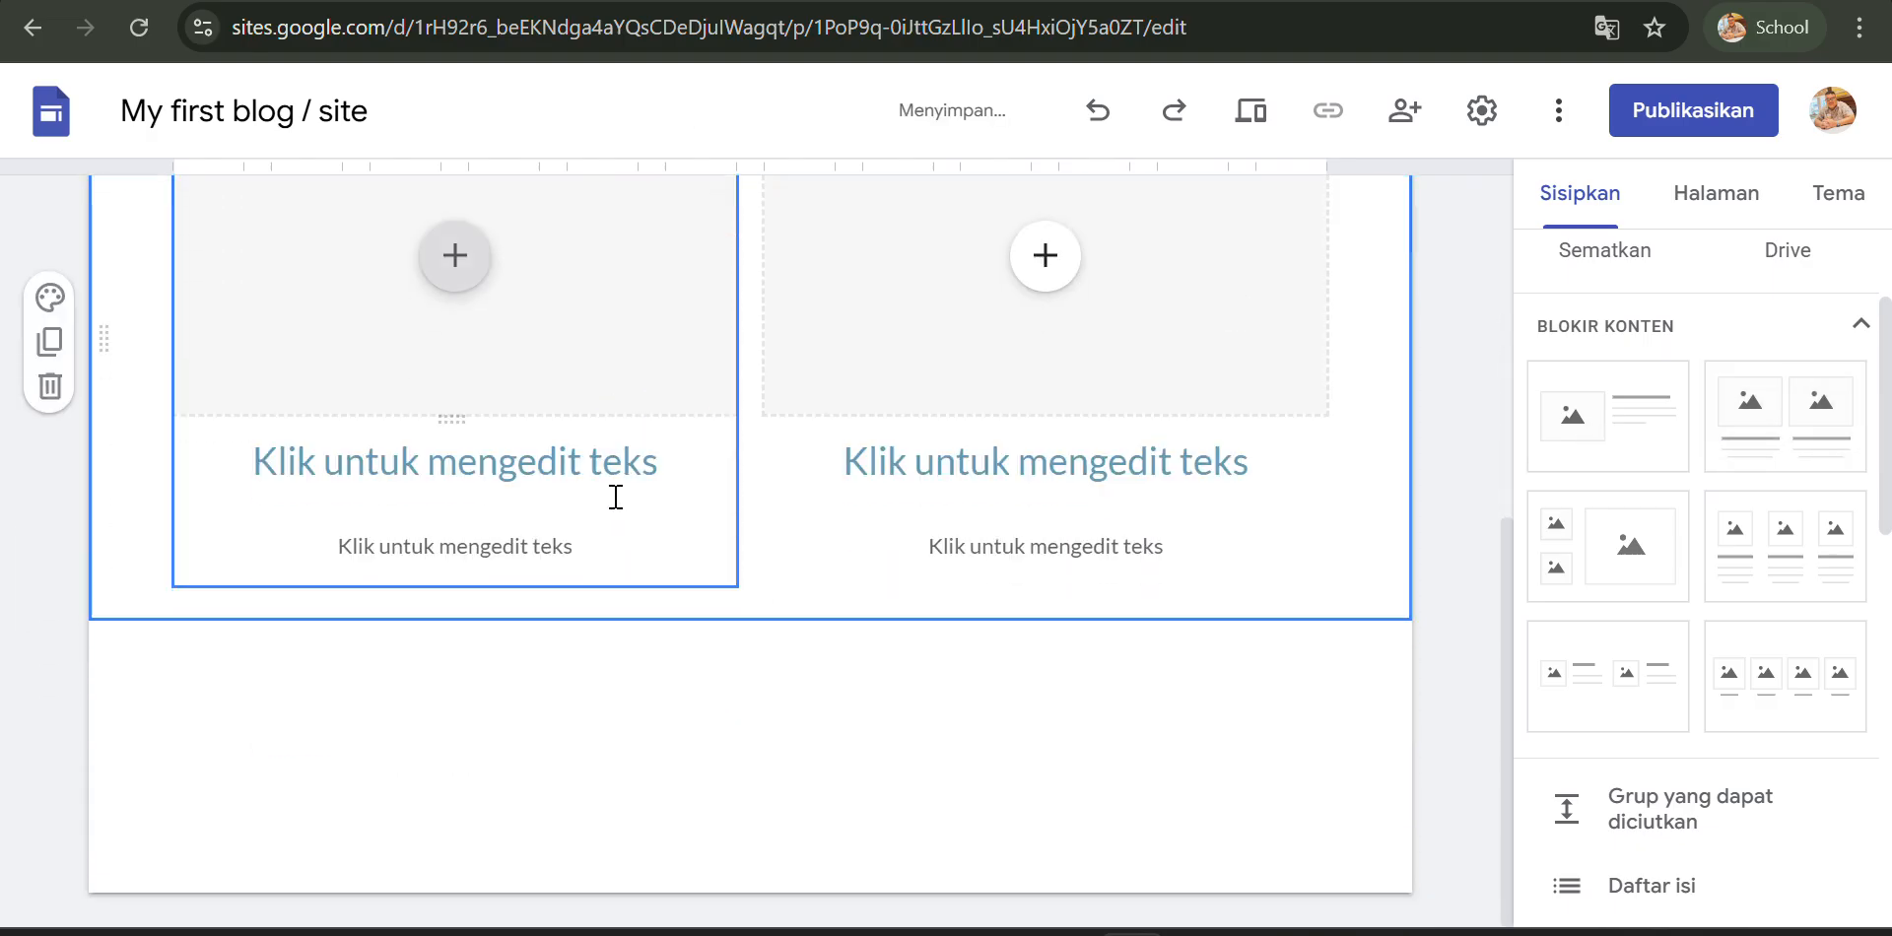
click(532, 482)
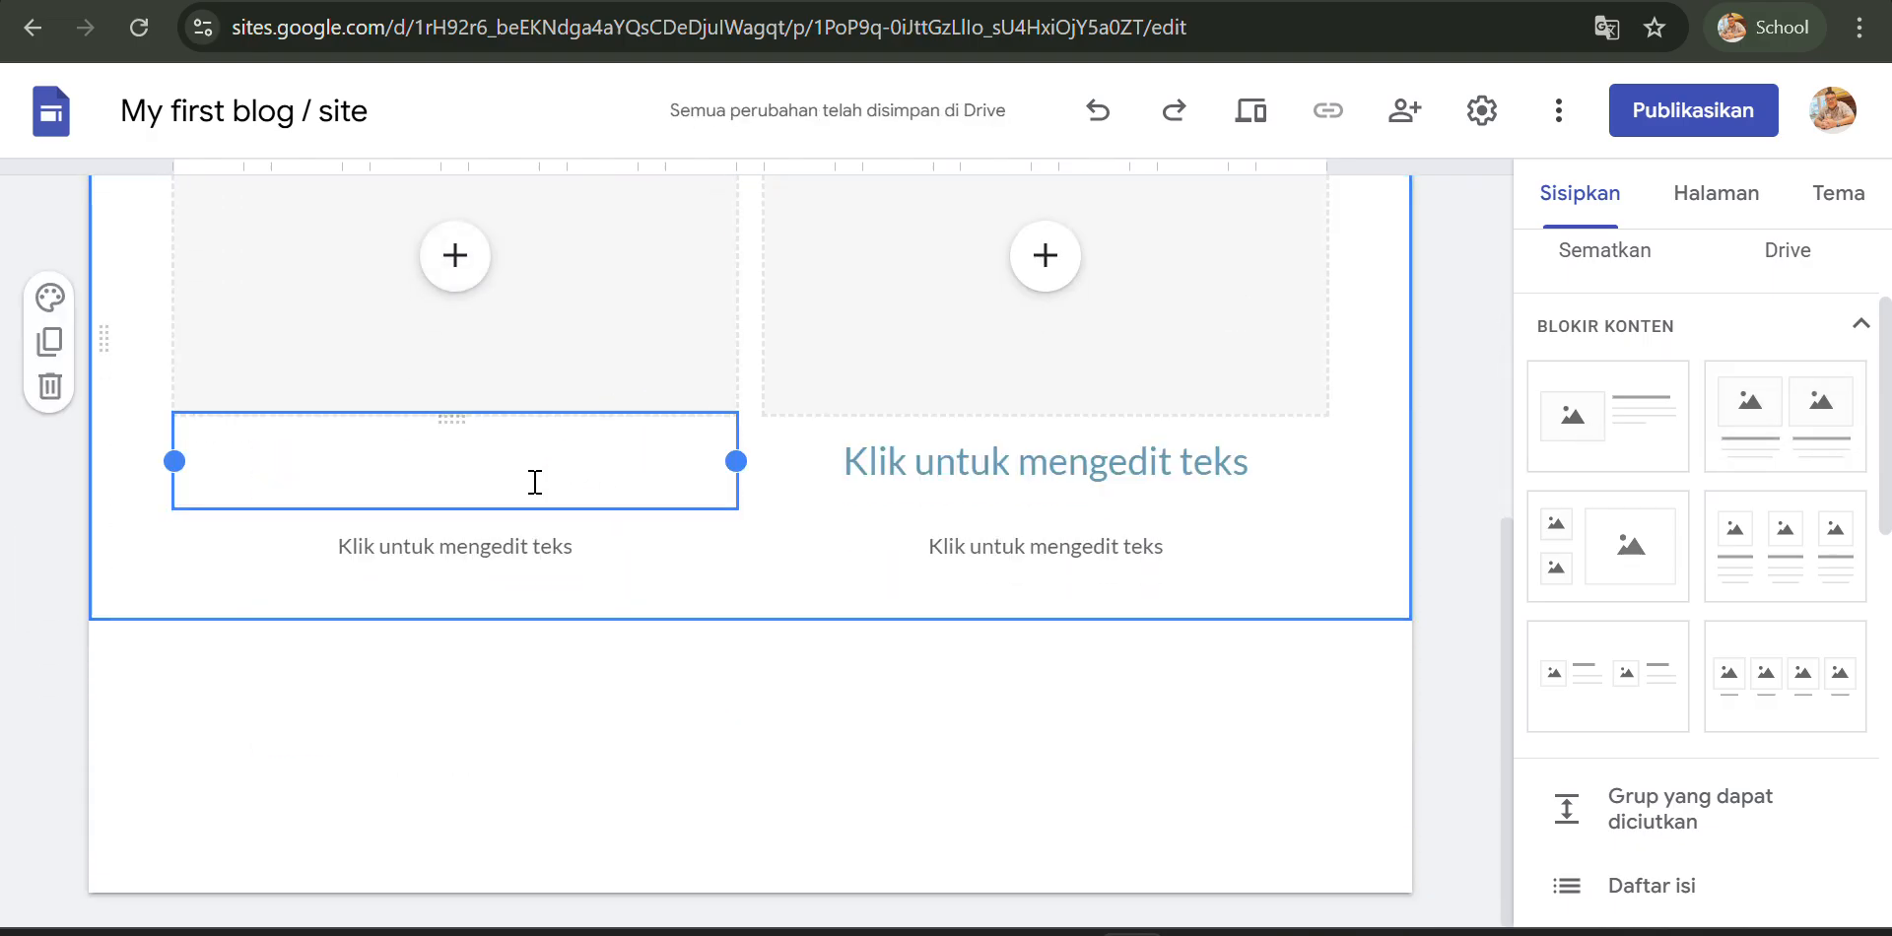
click(463, 542)
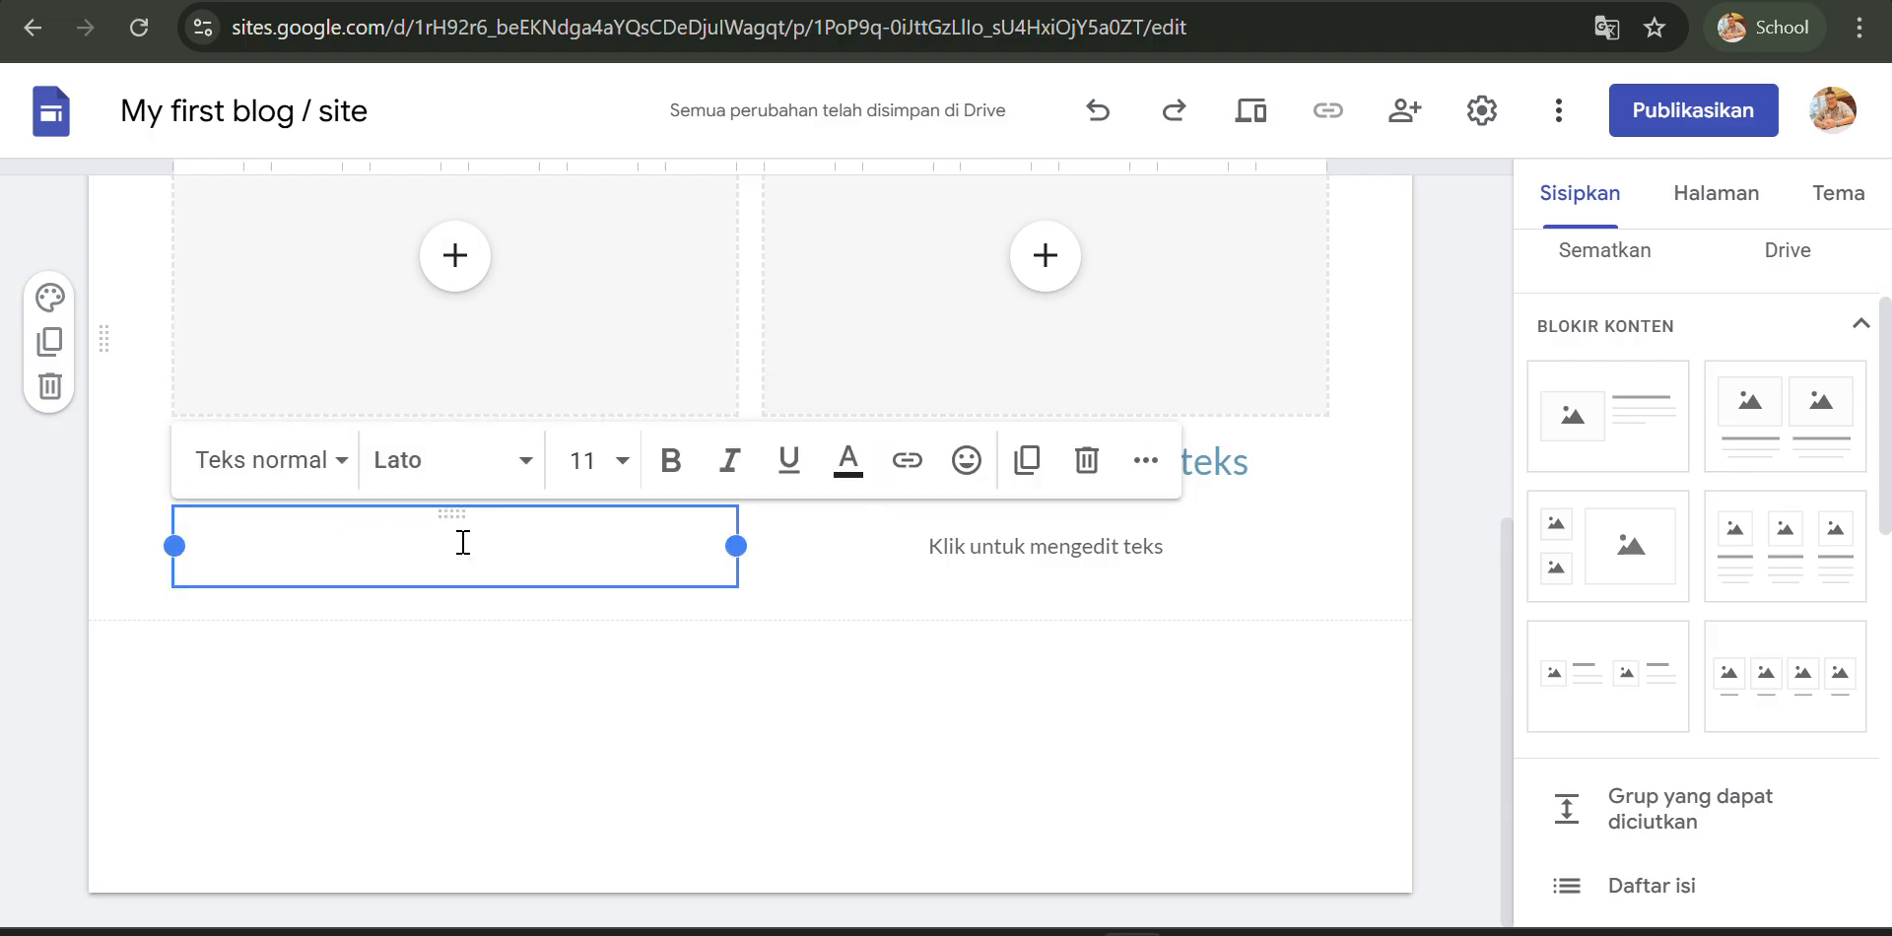
click(1037, 540)
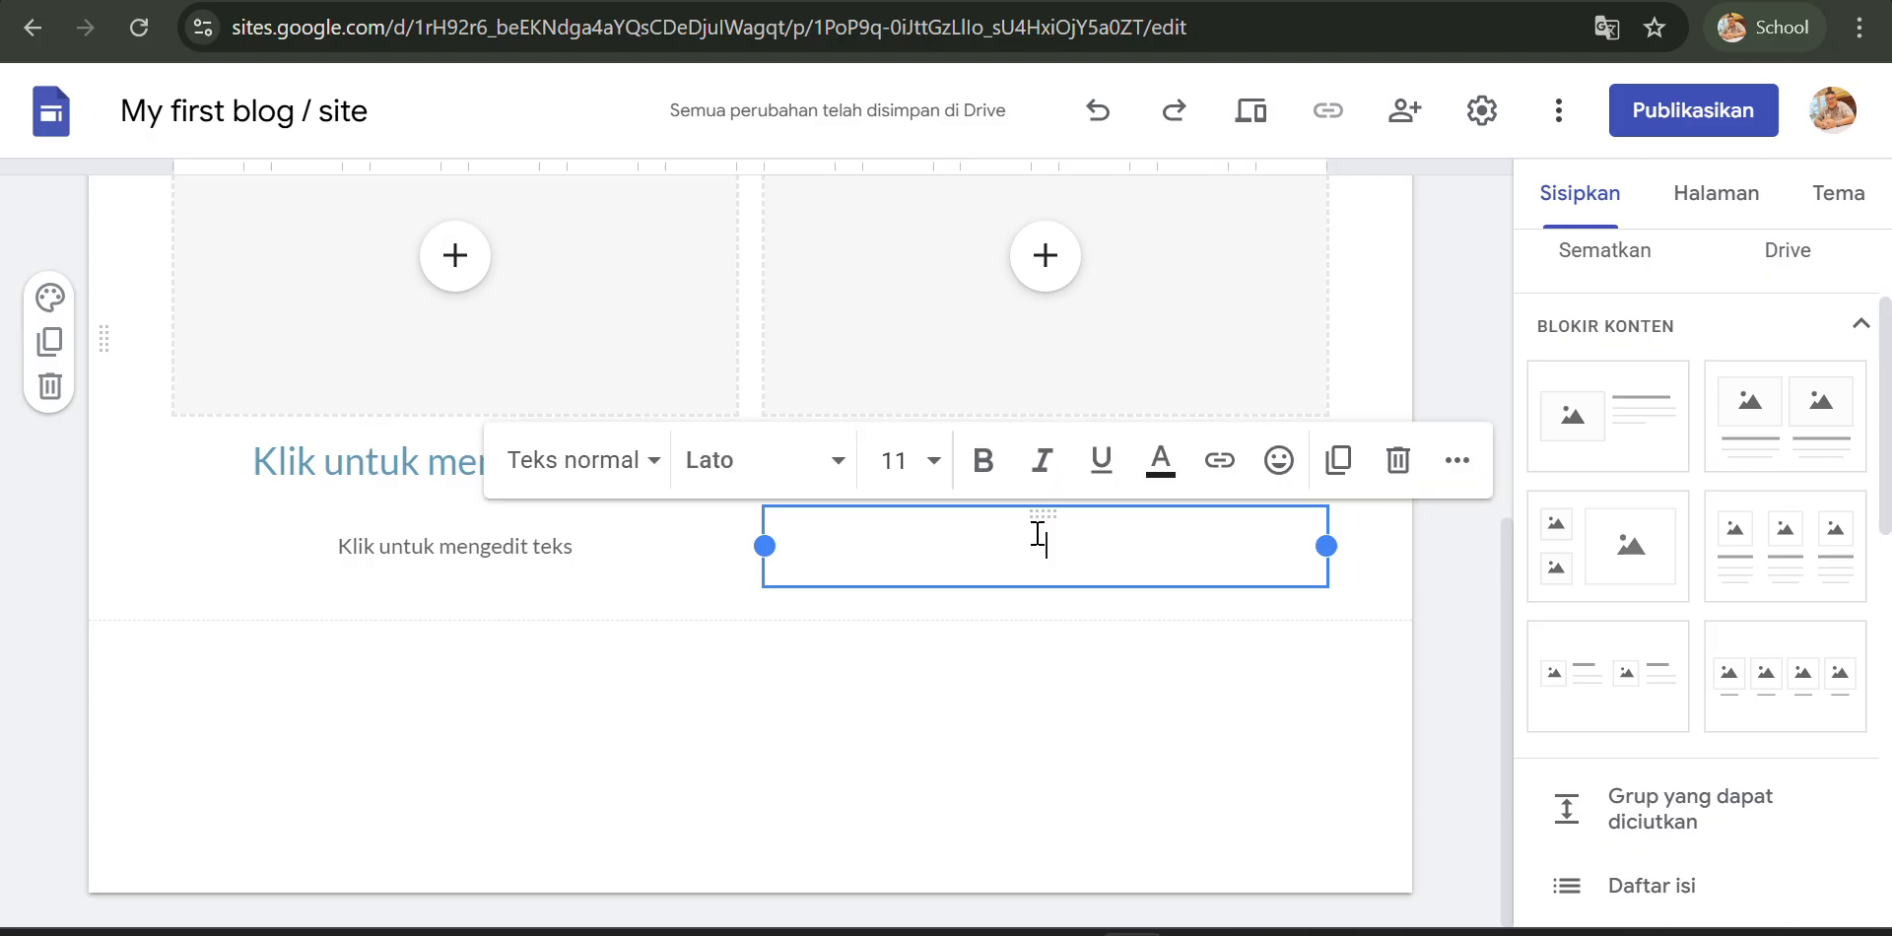
- Search Google Images for doraemon and place the Doraemon and Nobita figure photo in the first column's image slot
scroll(502, 323, up, 2)
click(458, 483)
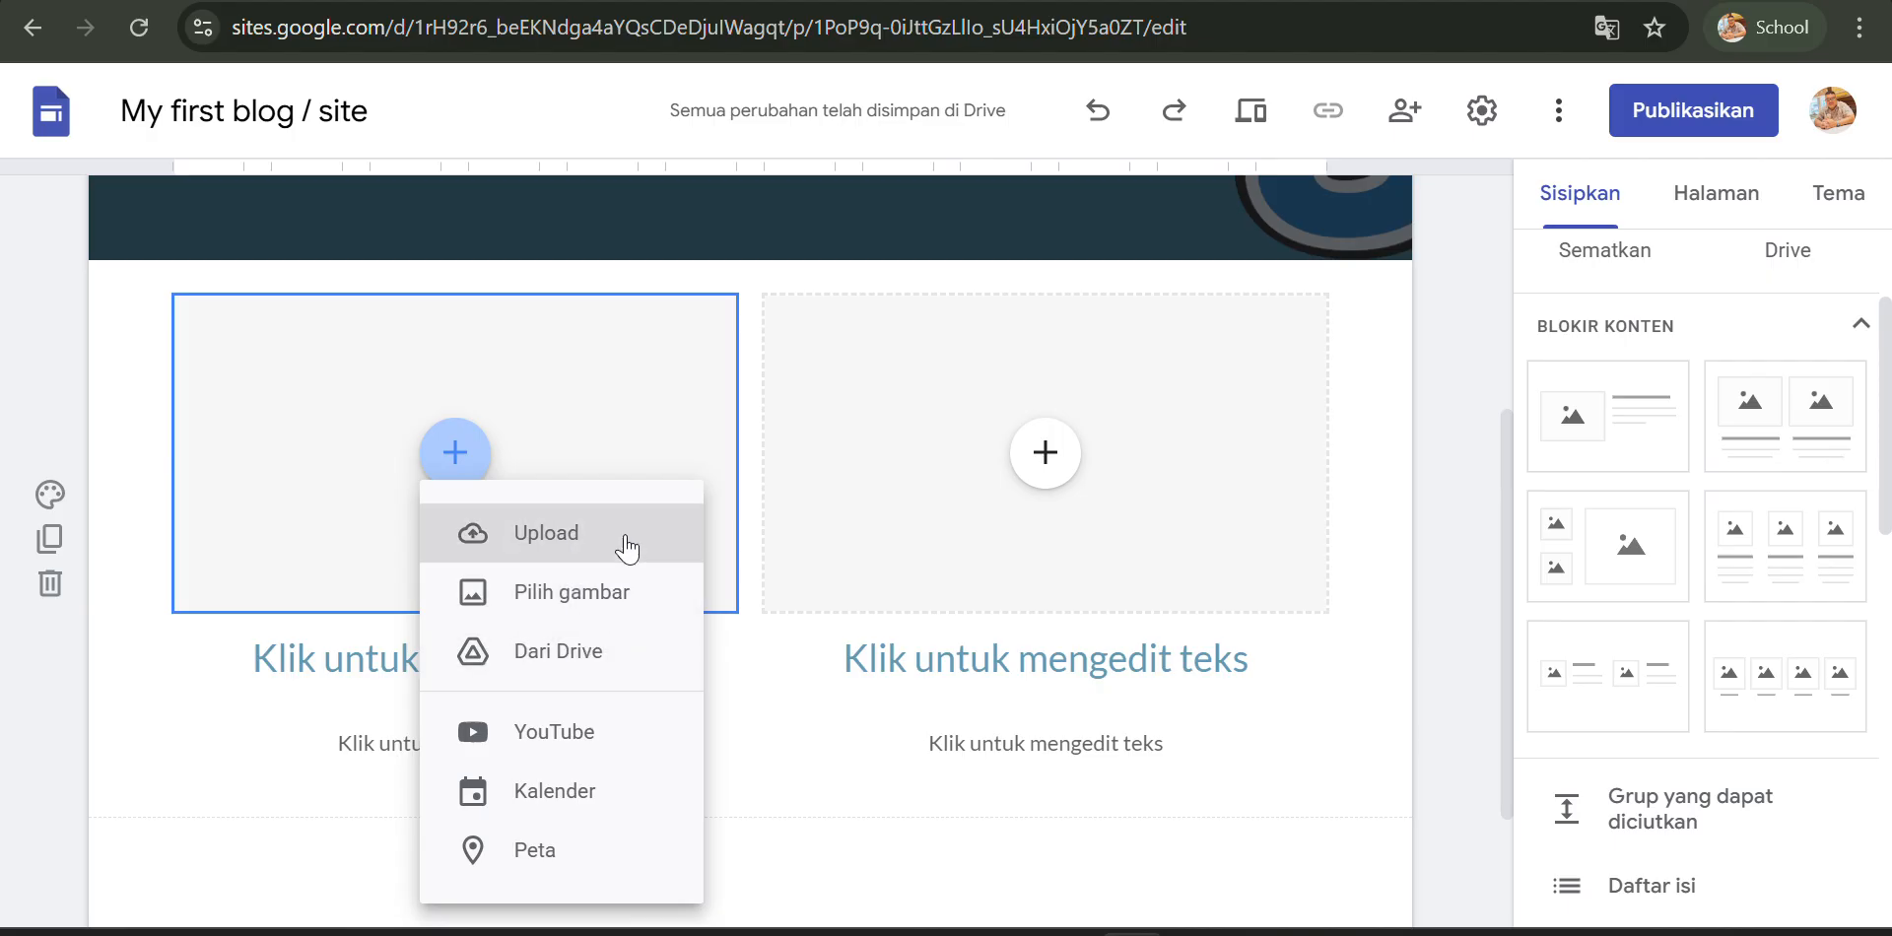
click(584, 609)
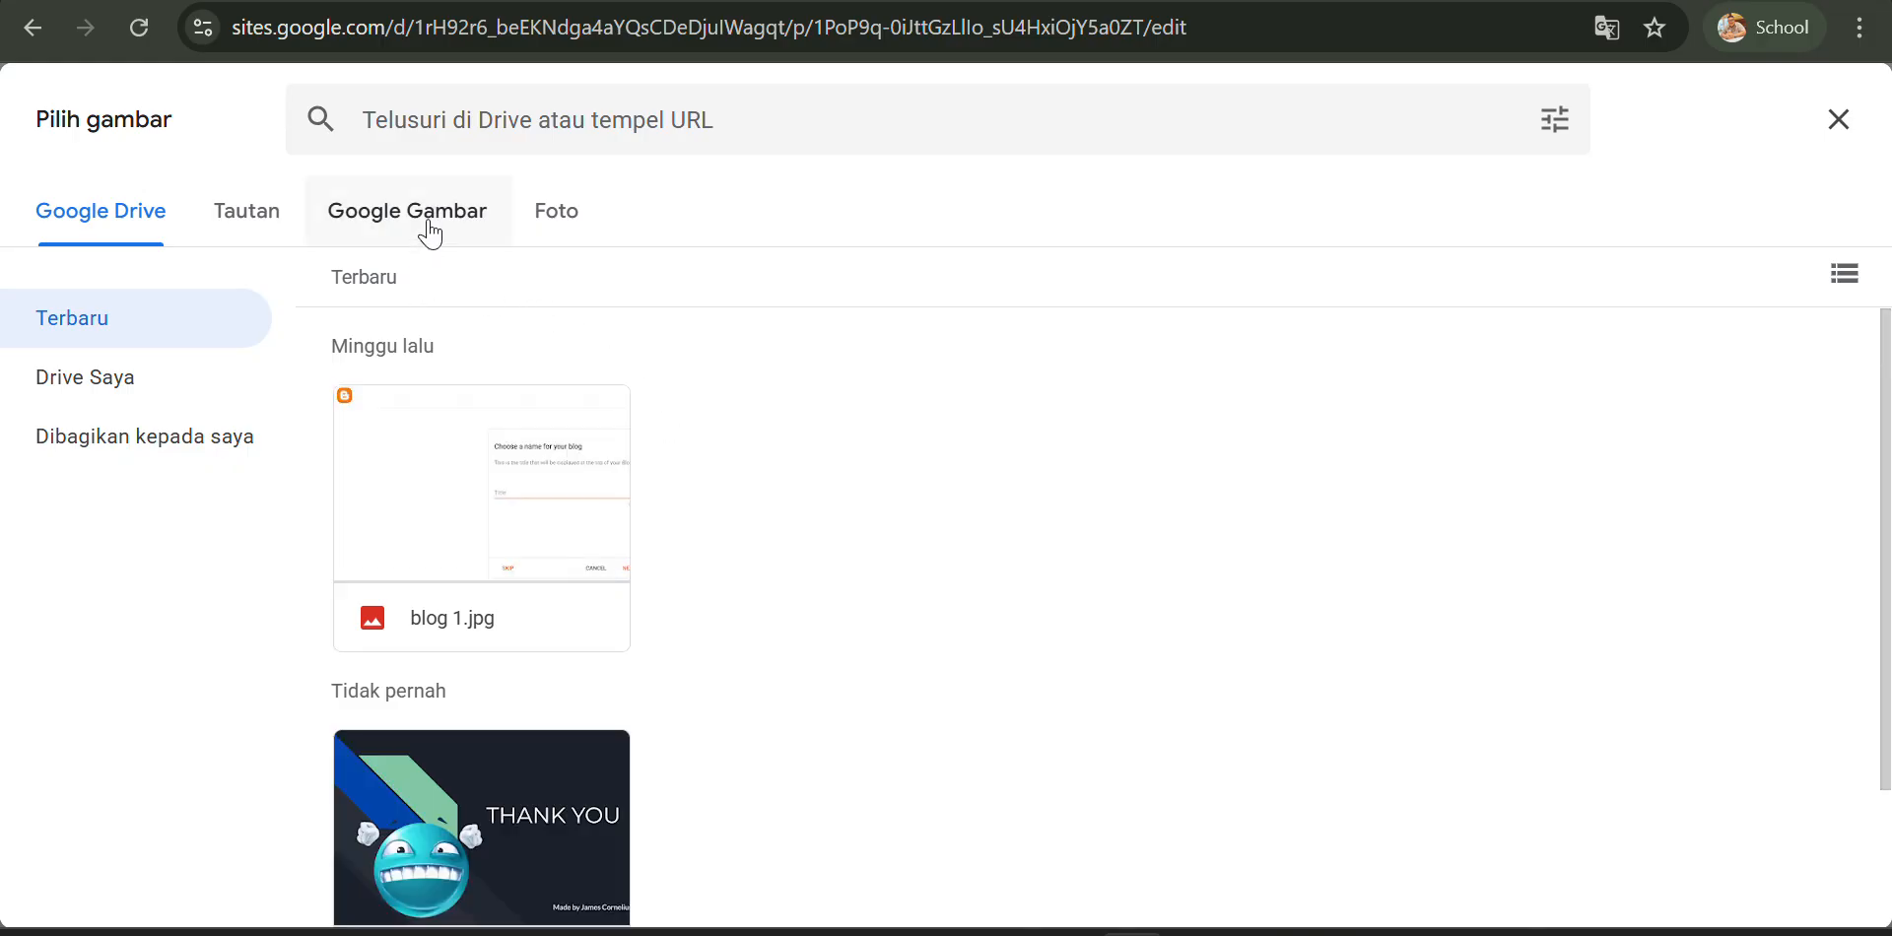
click(429, 231)
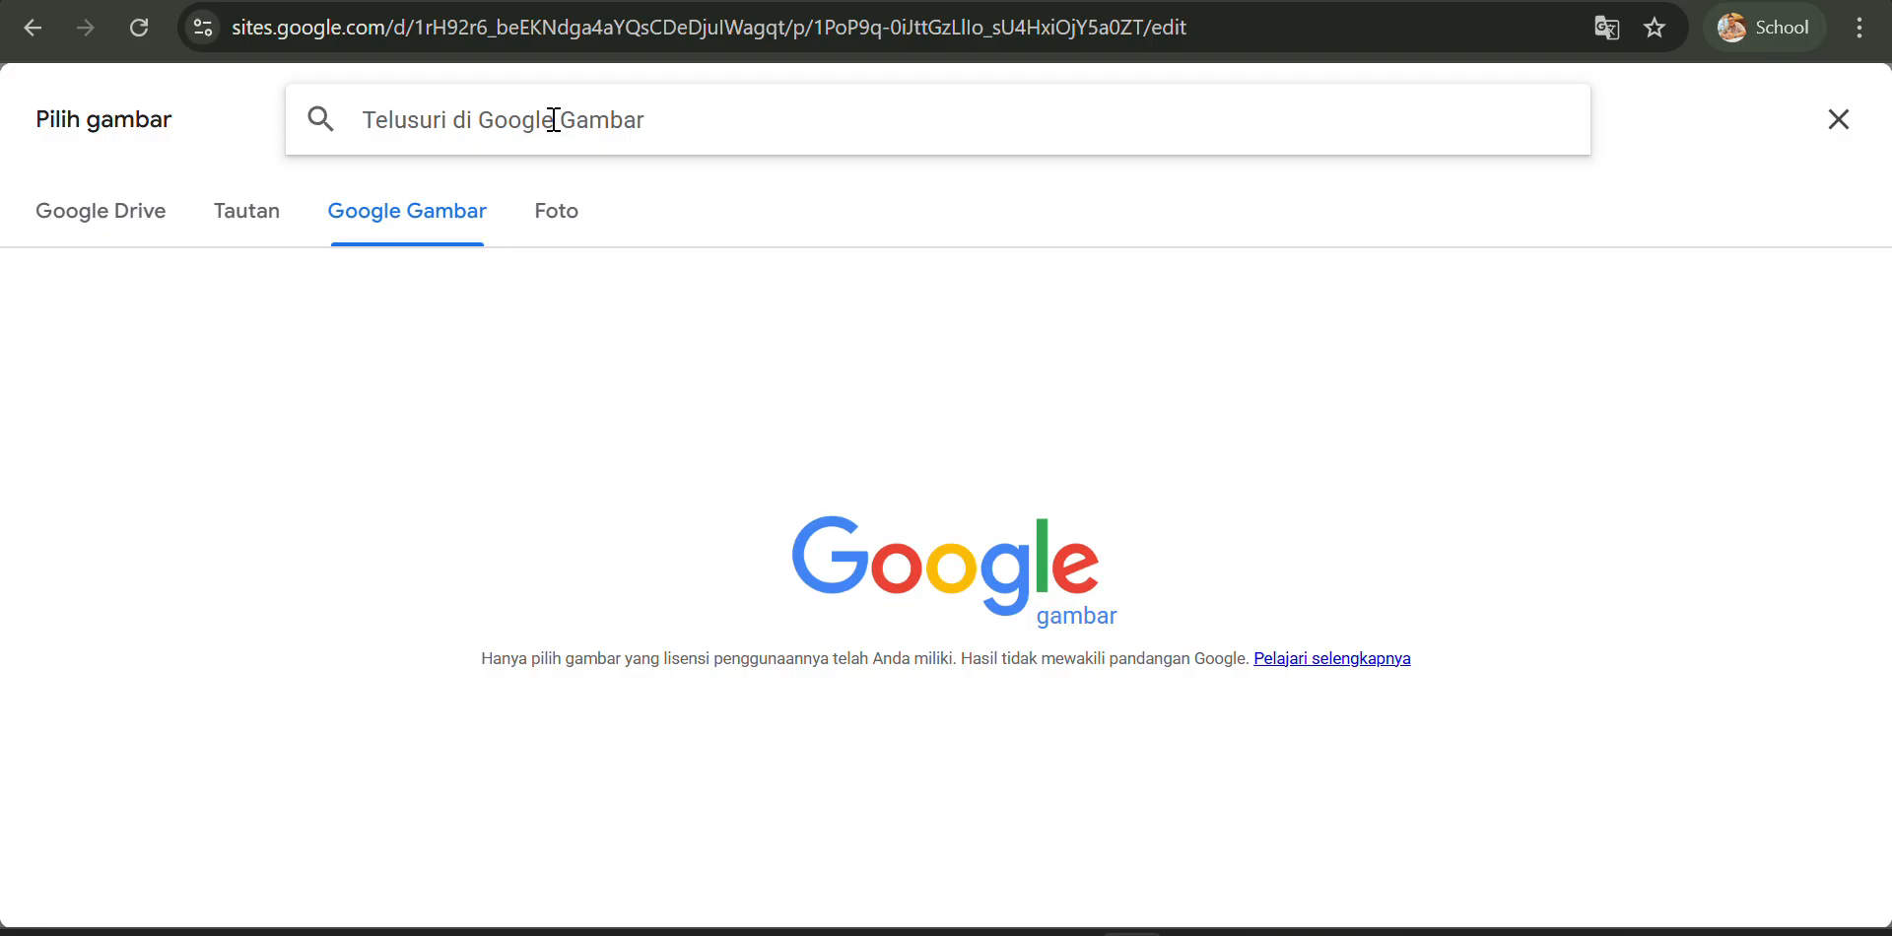
text(doraemon)
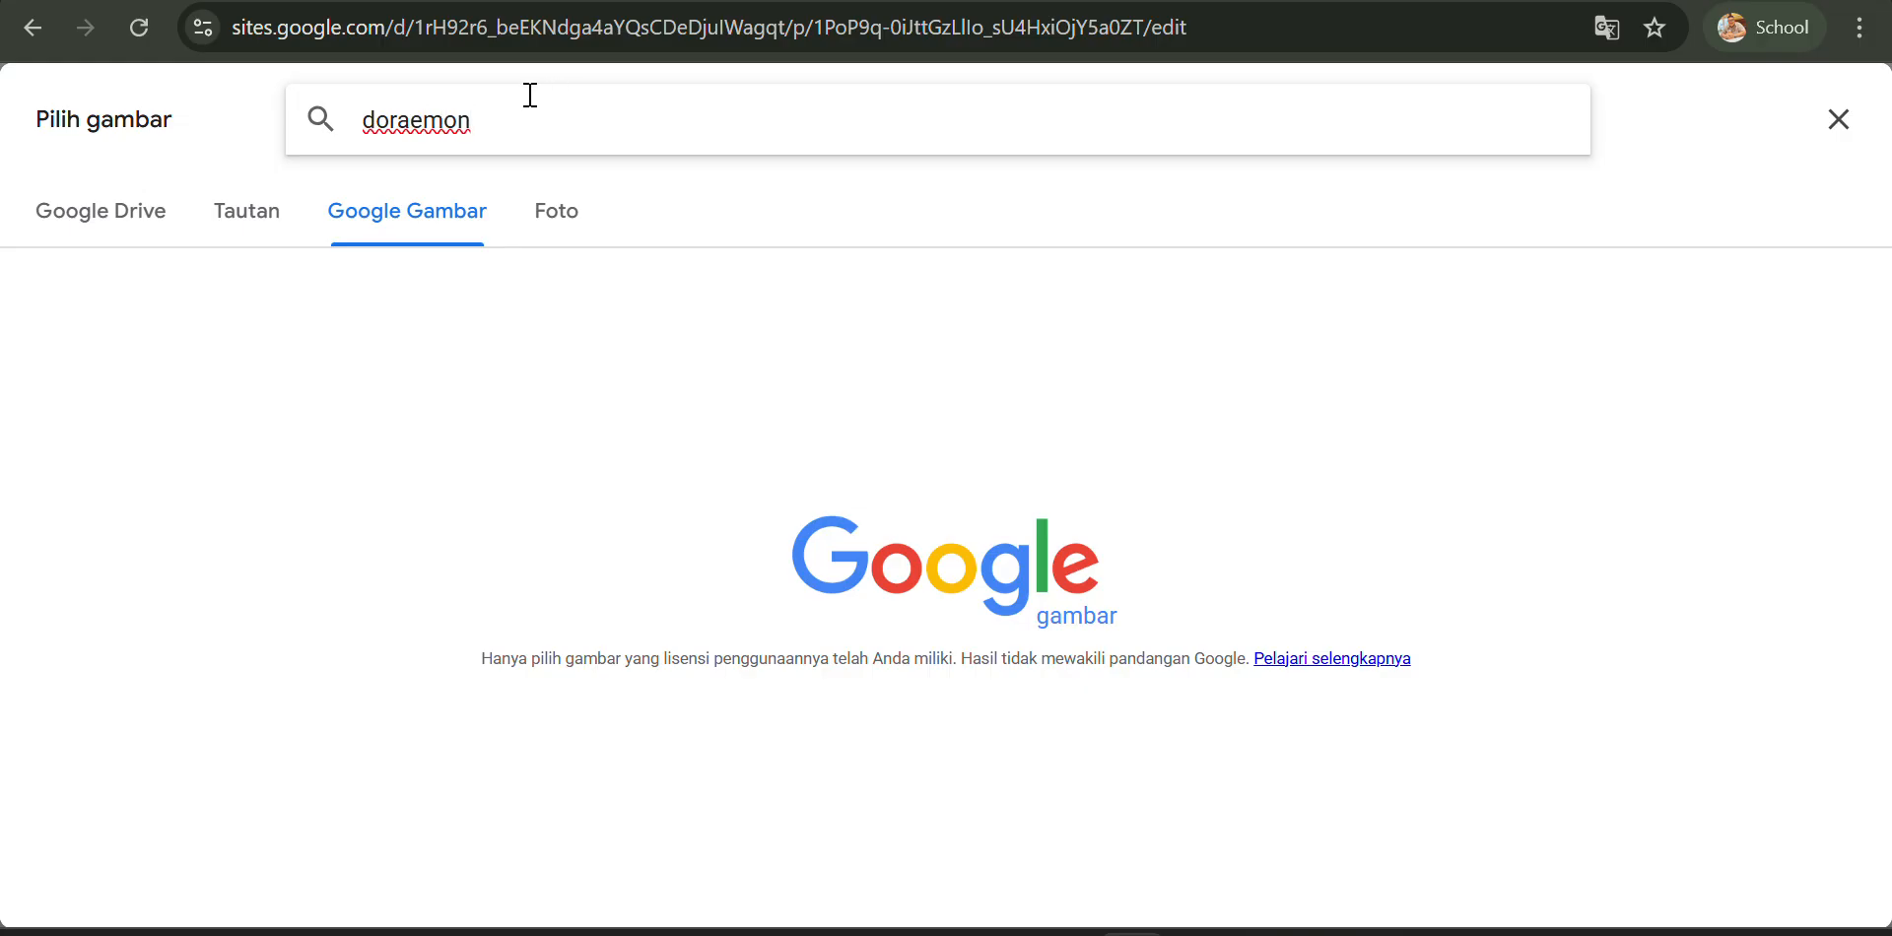
key(Return)
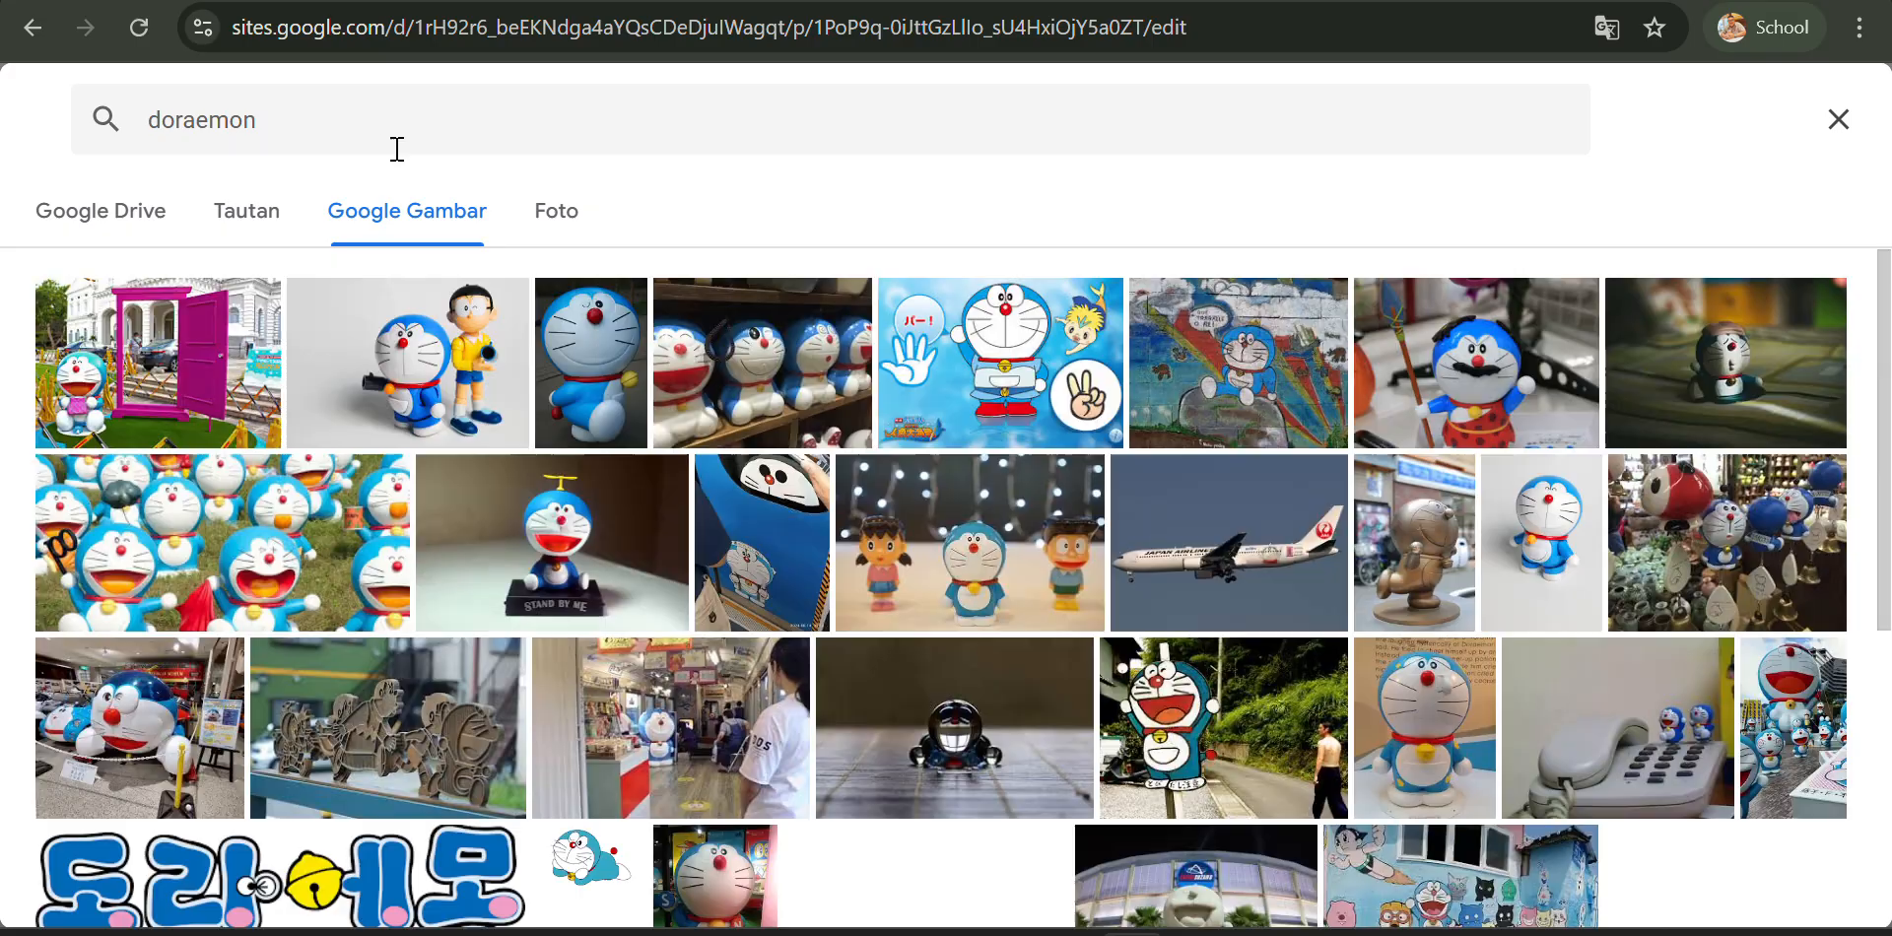
scroll(774, 505, down, 4)
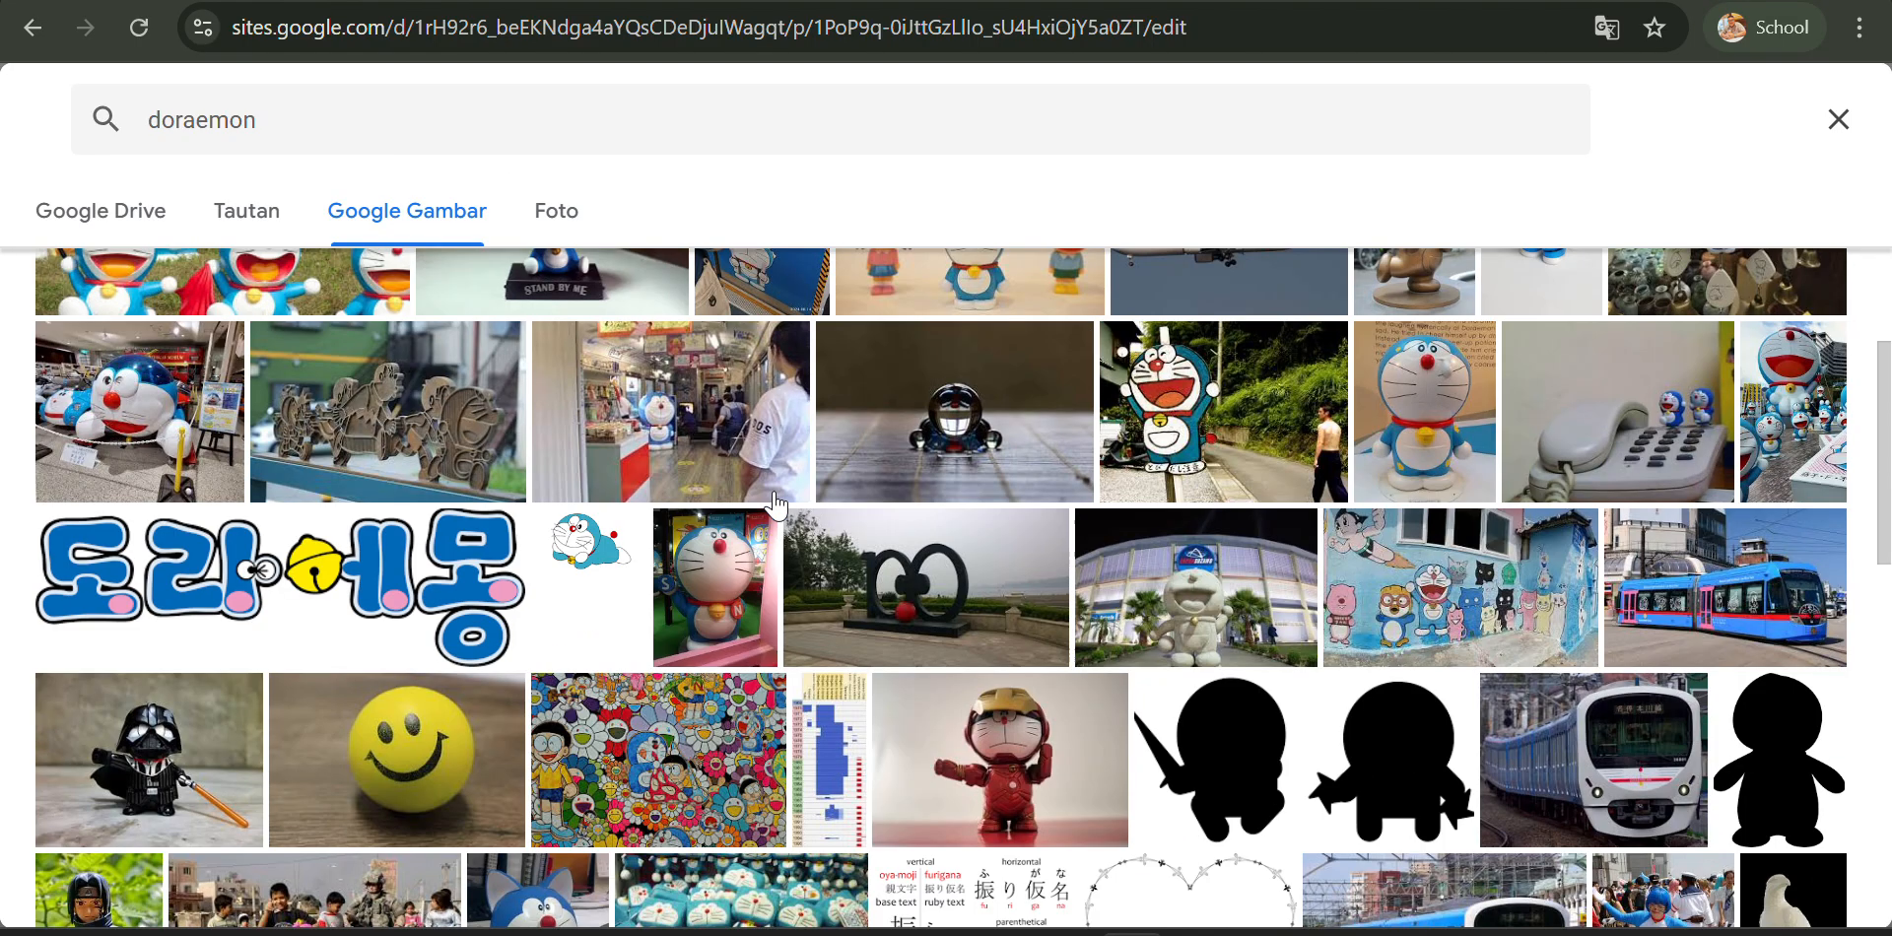
scroll(775, 505, up, 4)
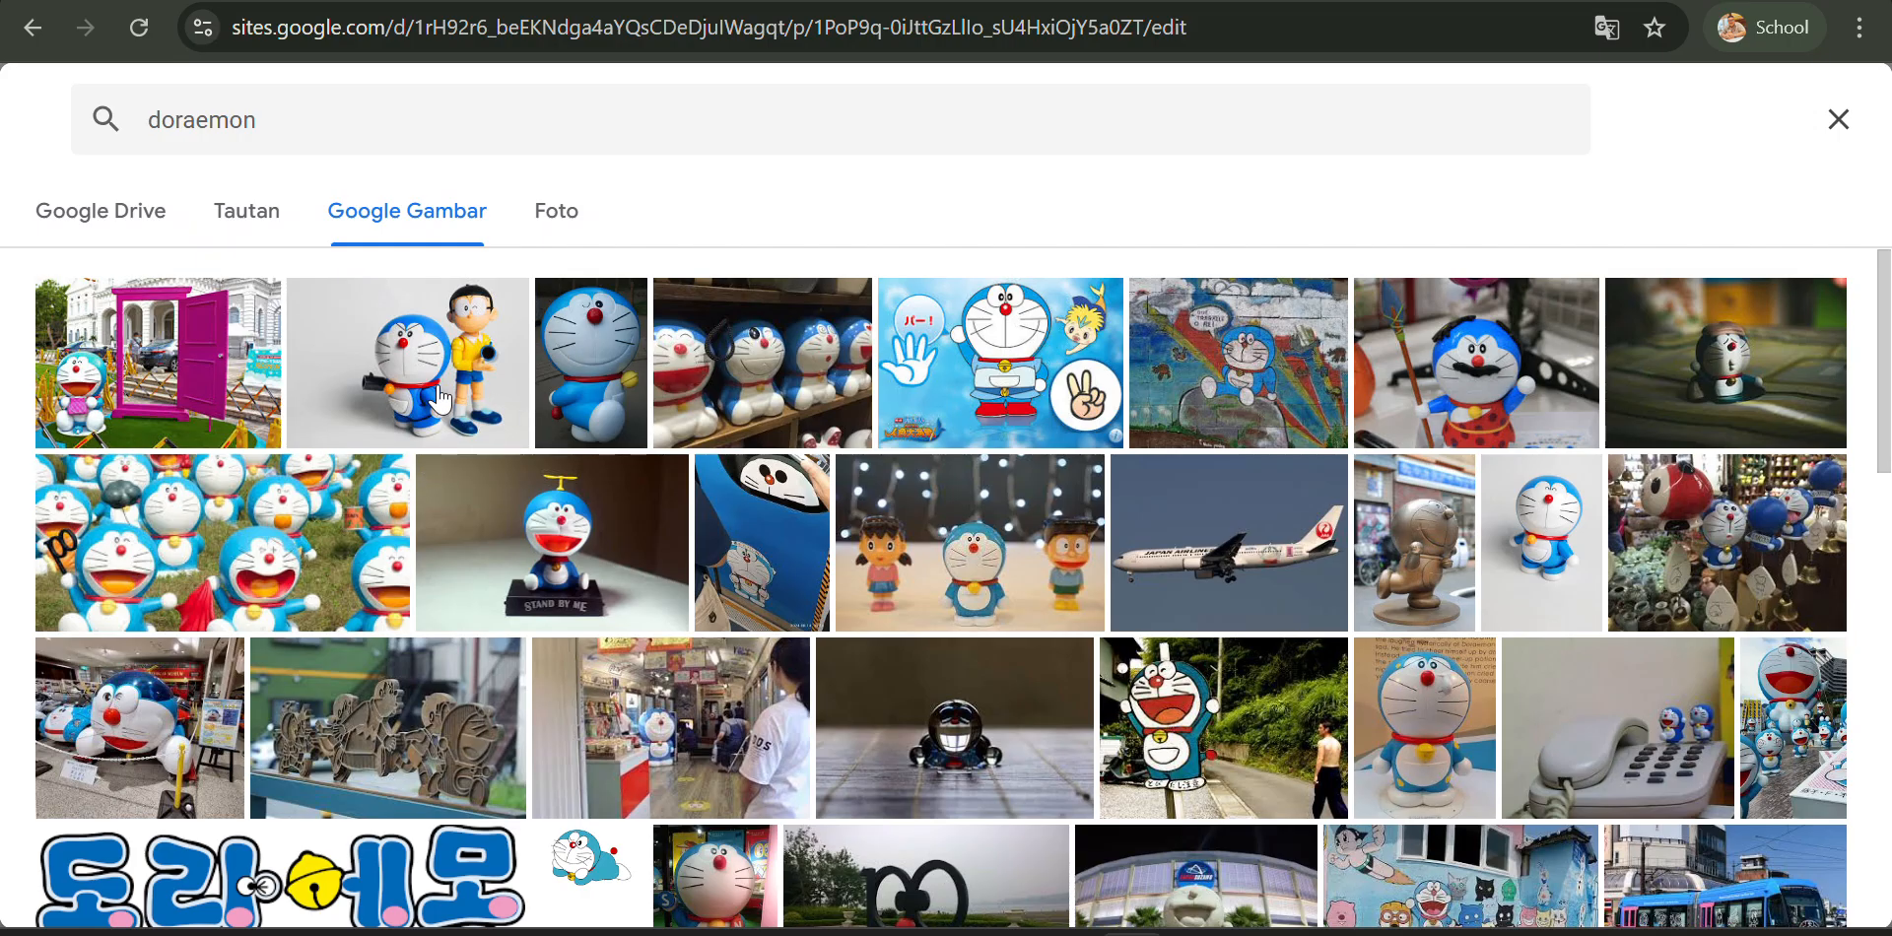
click(382, 368)
double_click(383, 368)
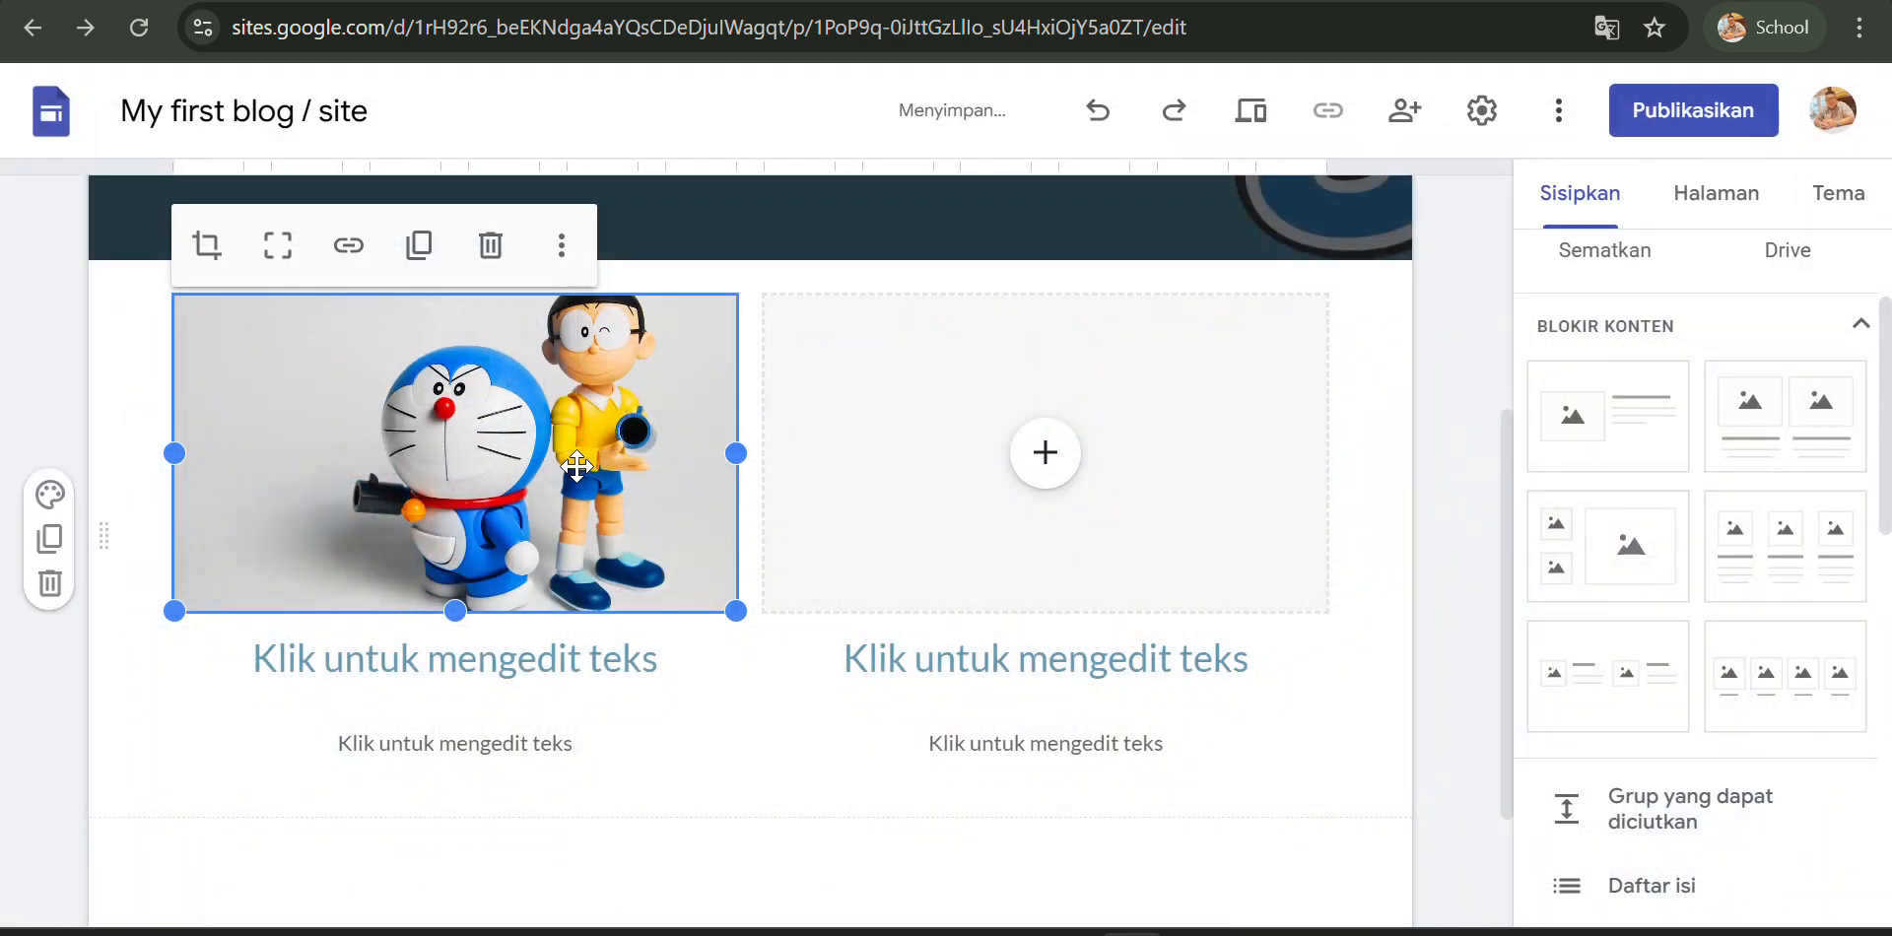
- Set the first column's heading text to Doraemon
scroll(493, 512, down, 2)
click(447, 487)
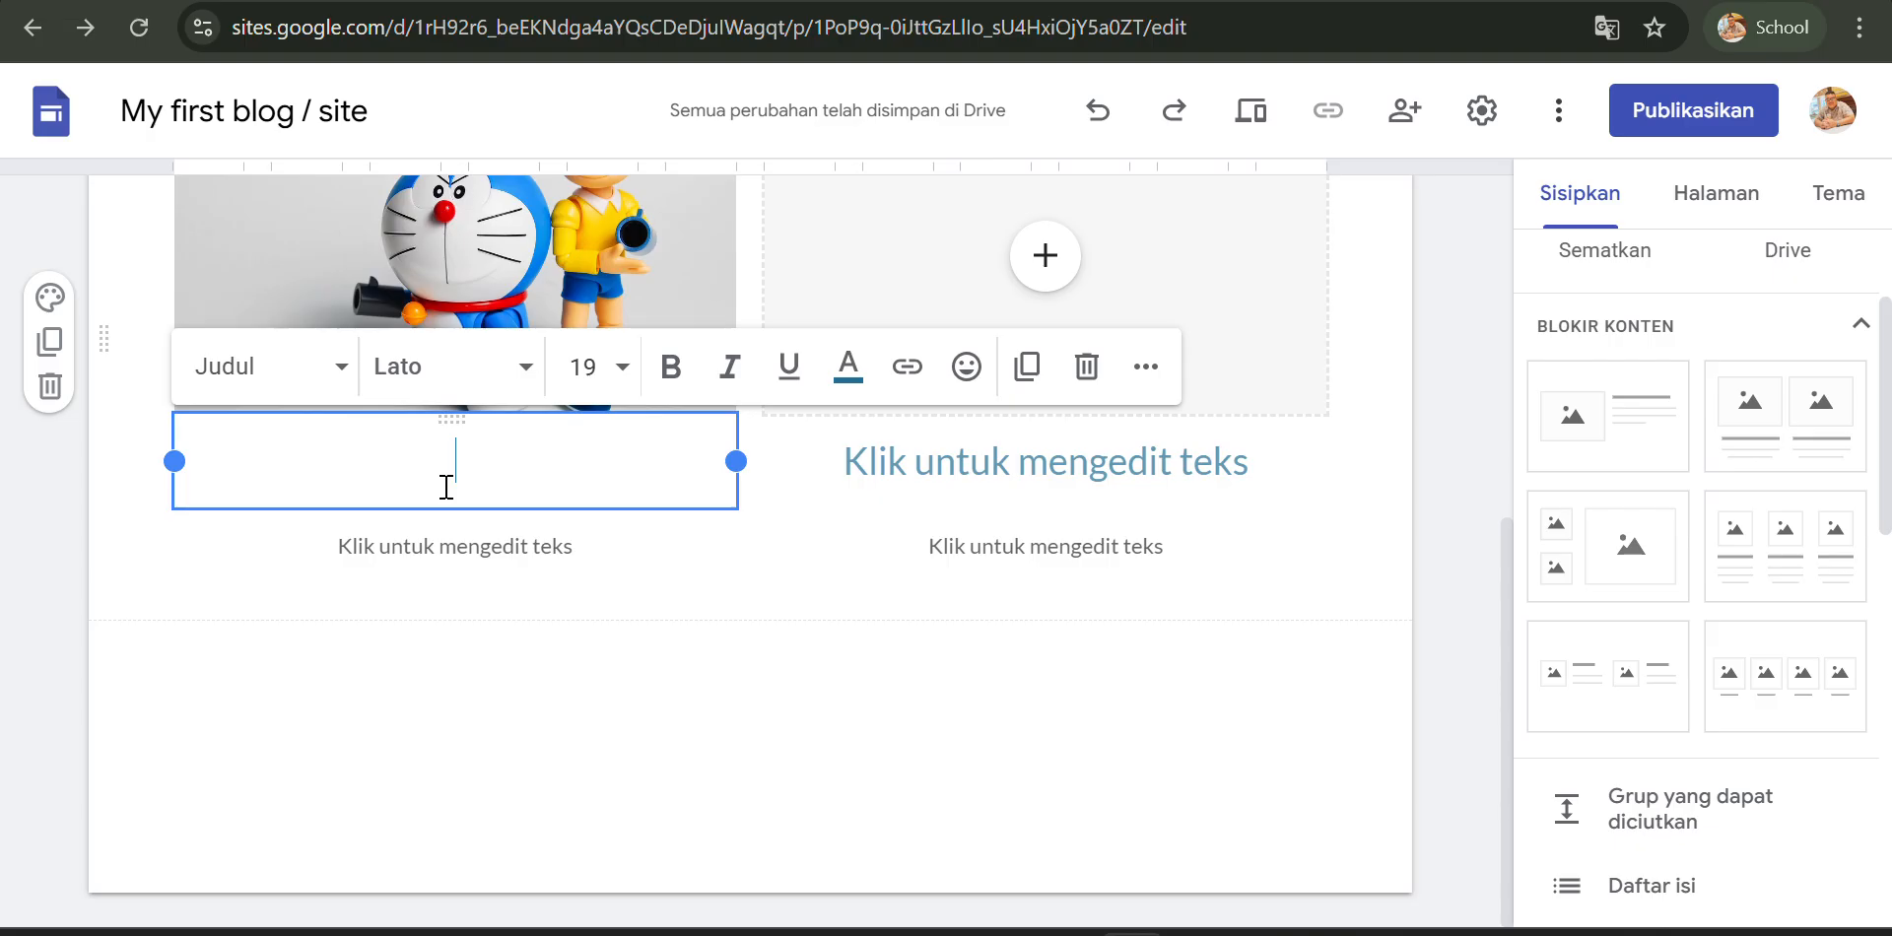
text(Do)
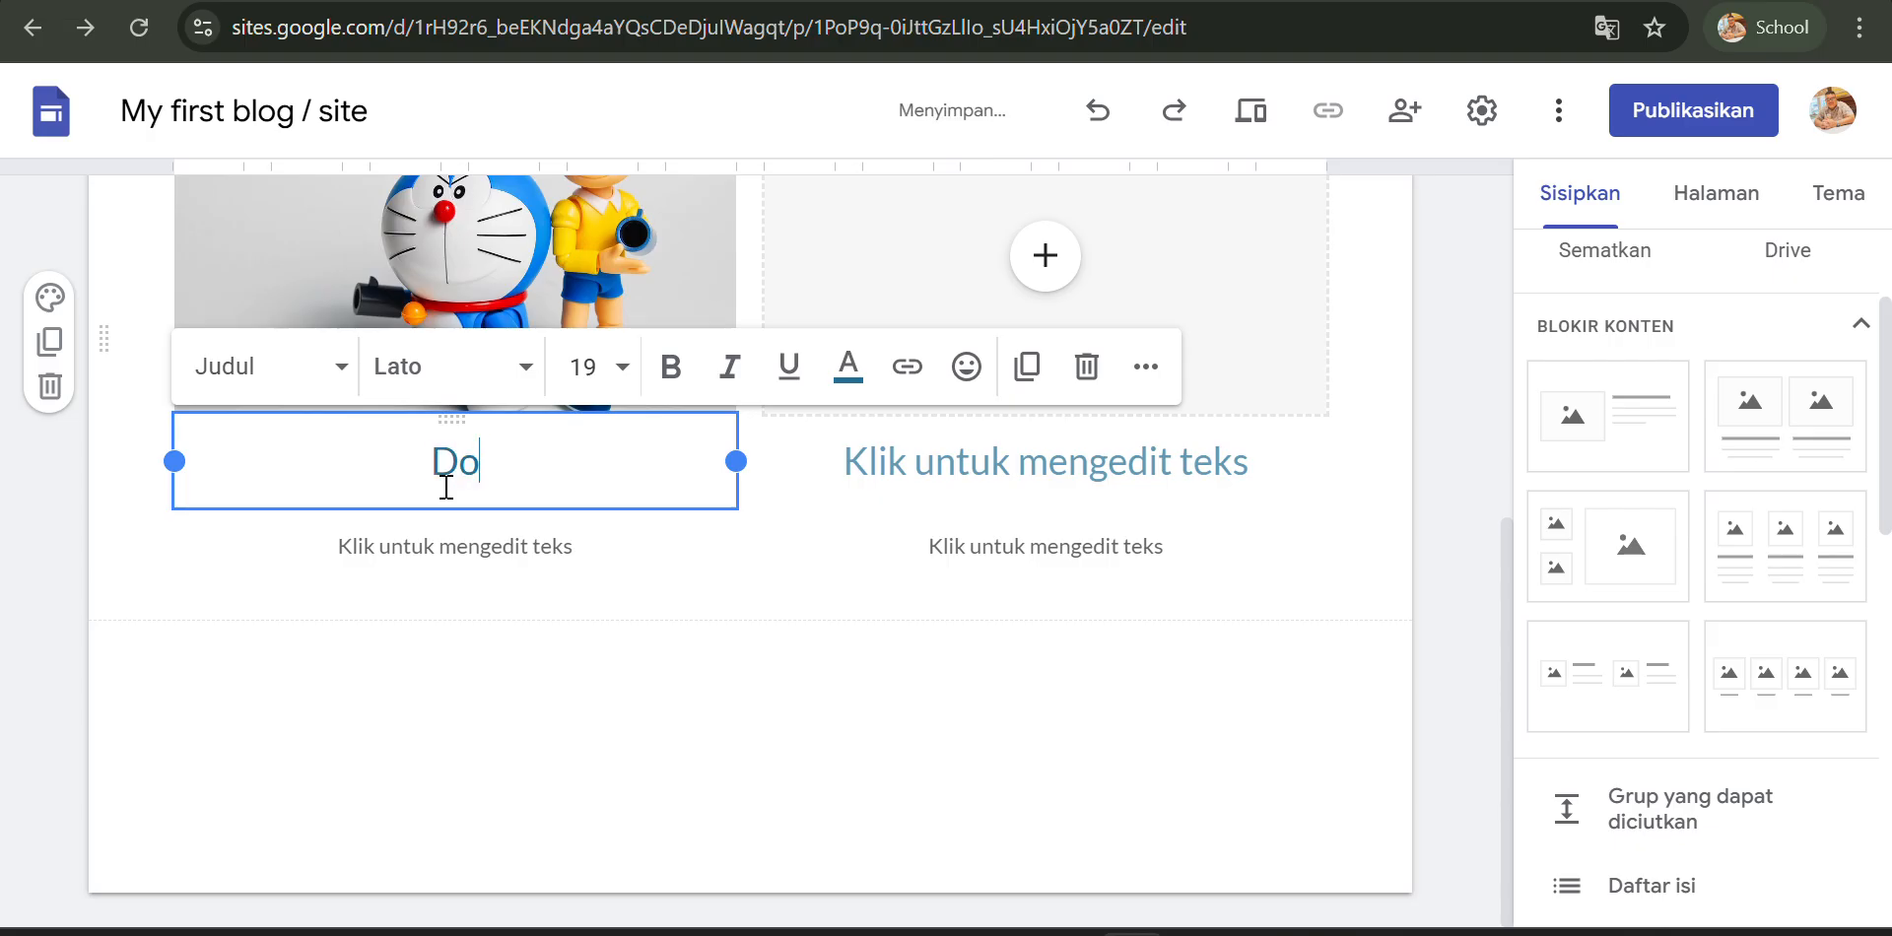
text(raemon)
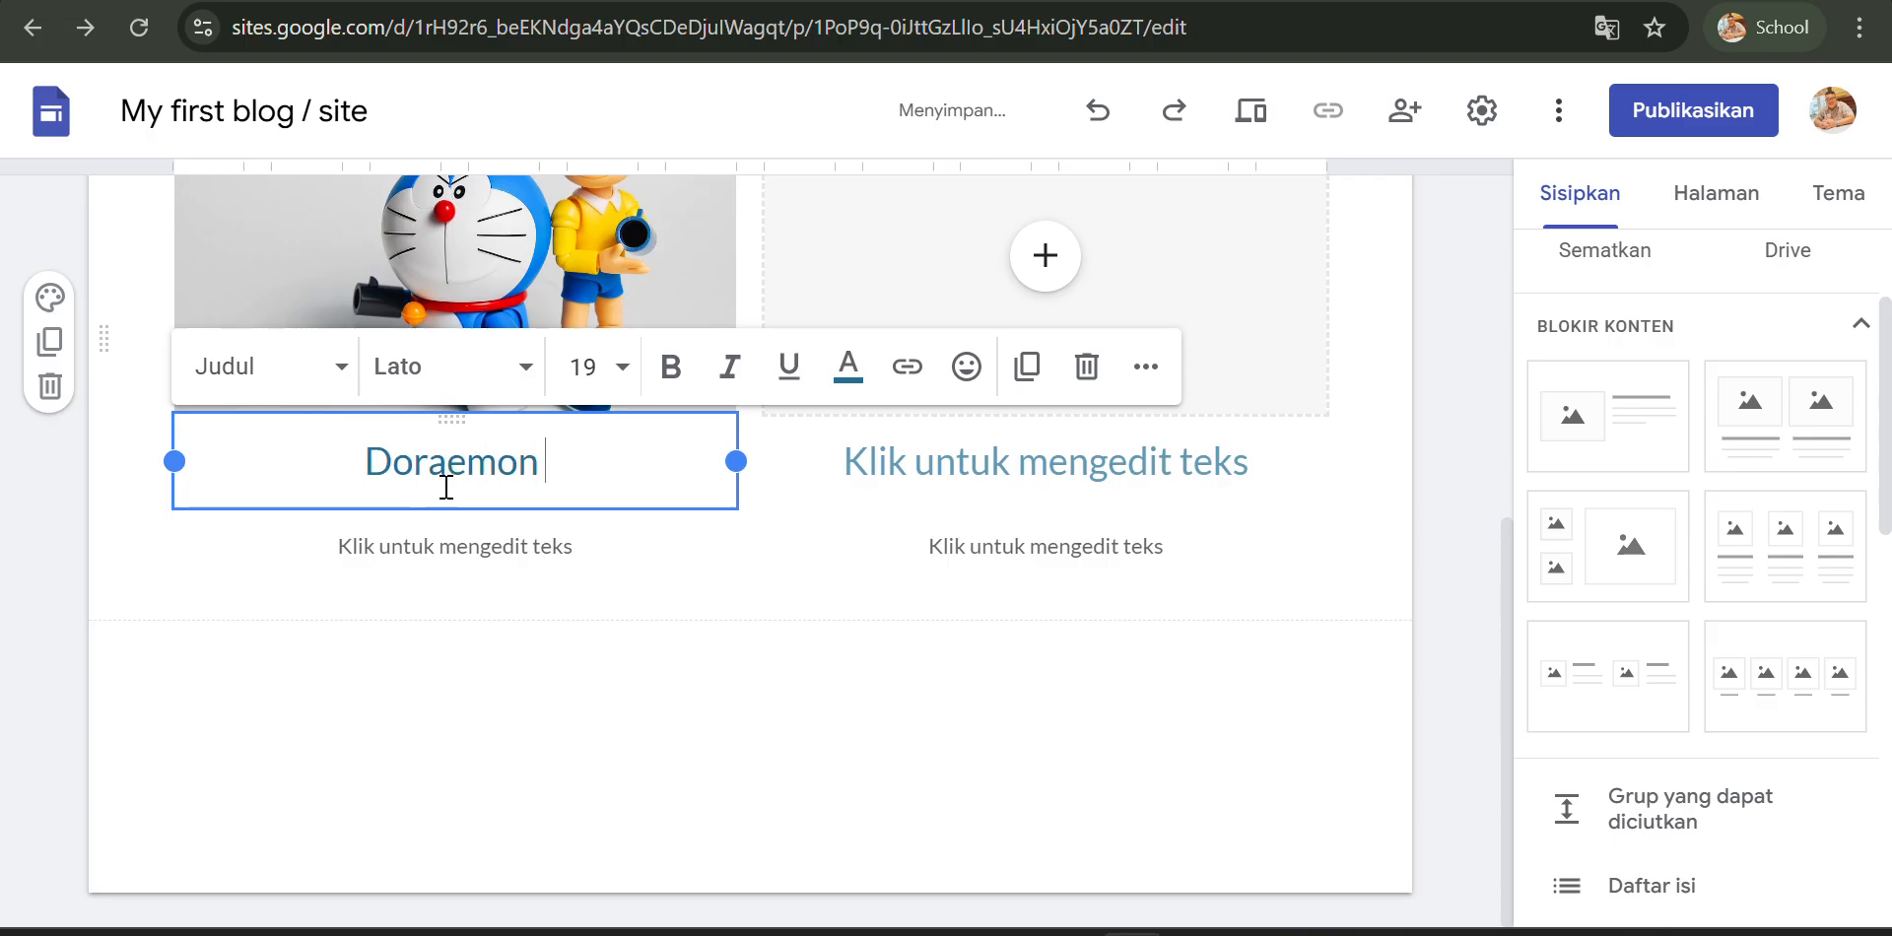
text( id)
- Extend the first column's heading to "Doraemon is the most favorite manga in Japan" and make it bold
key(BackSpace)
text(s)
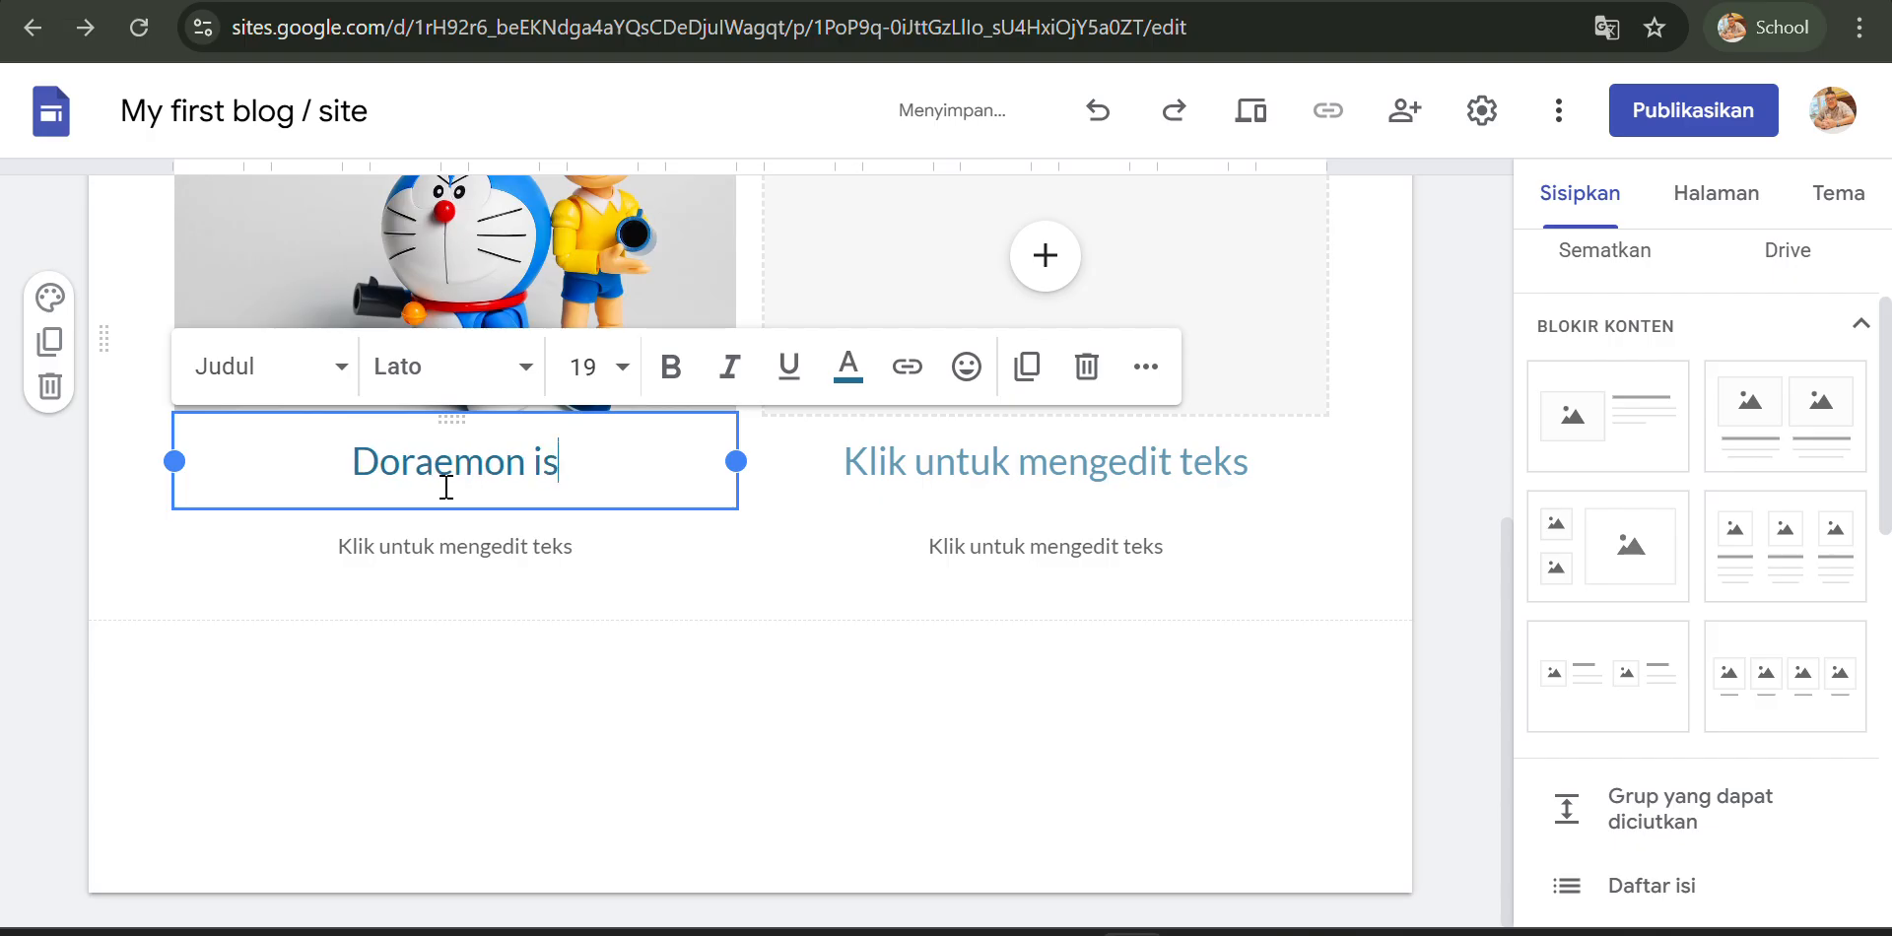
text( the)
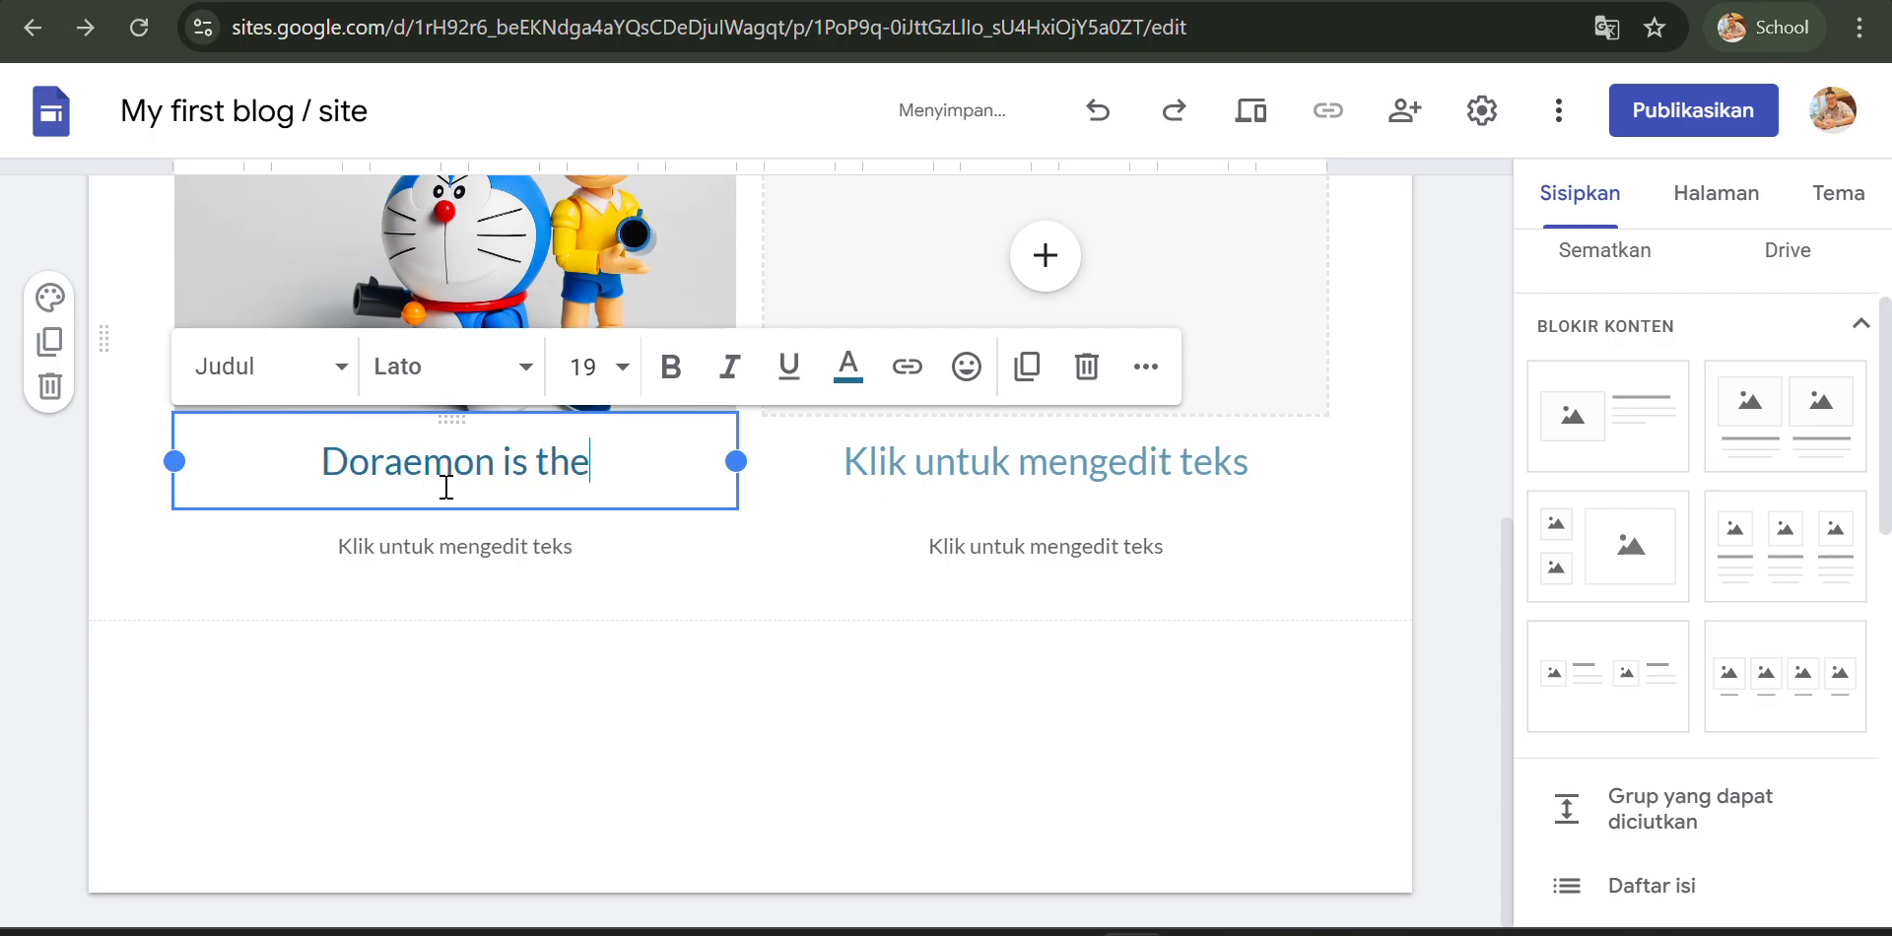
text( most fac)
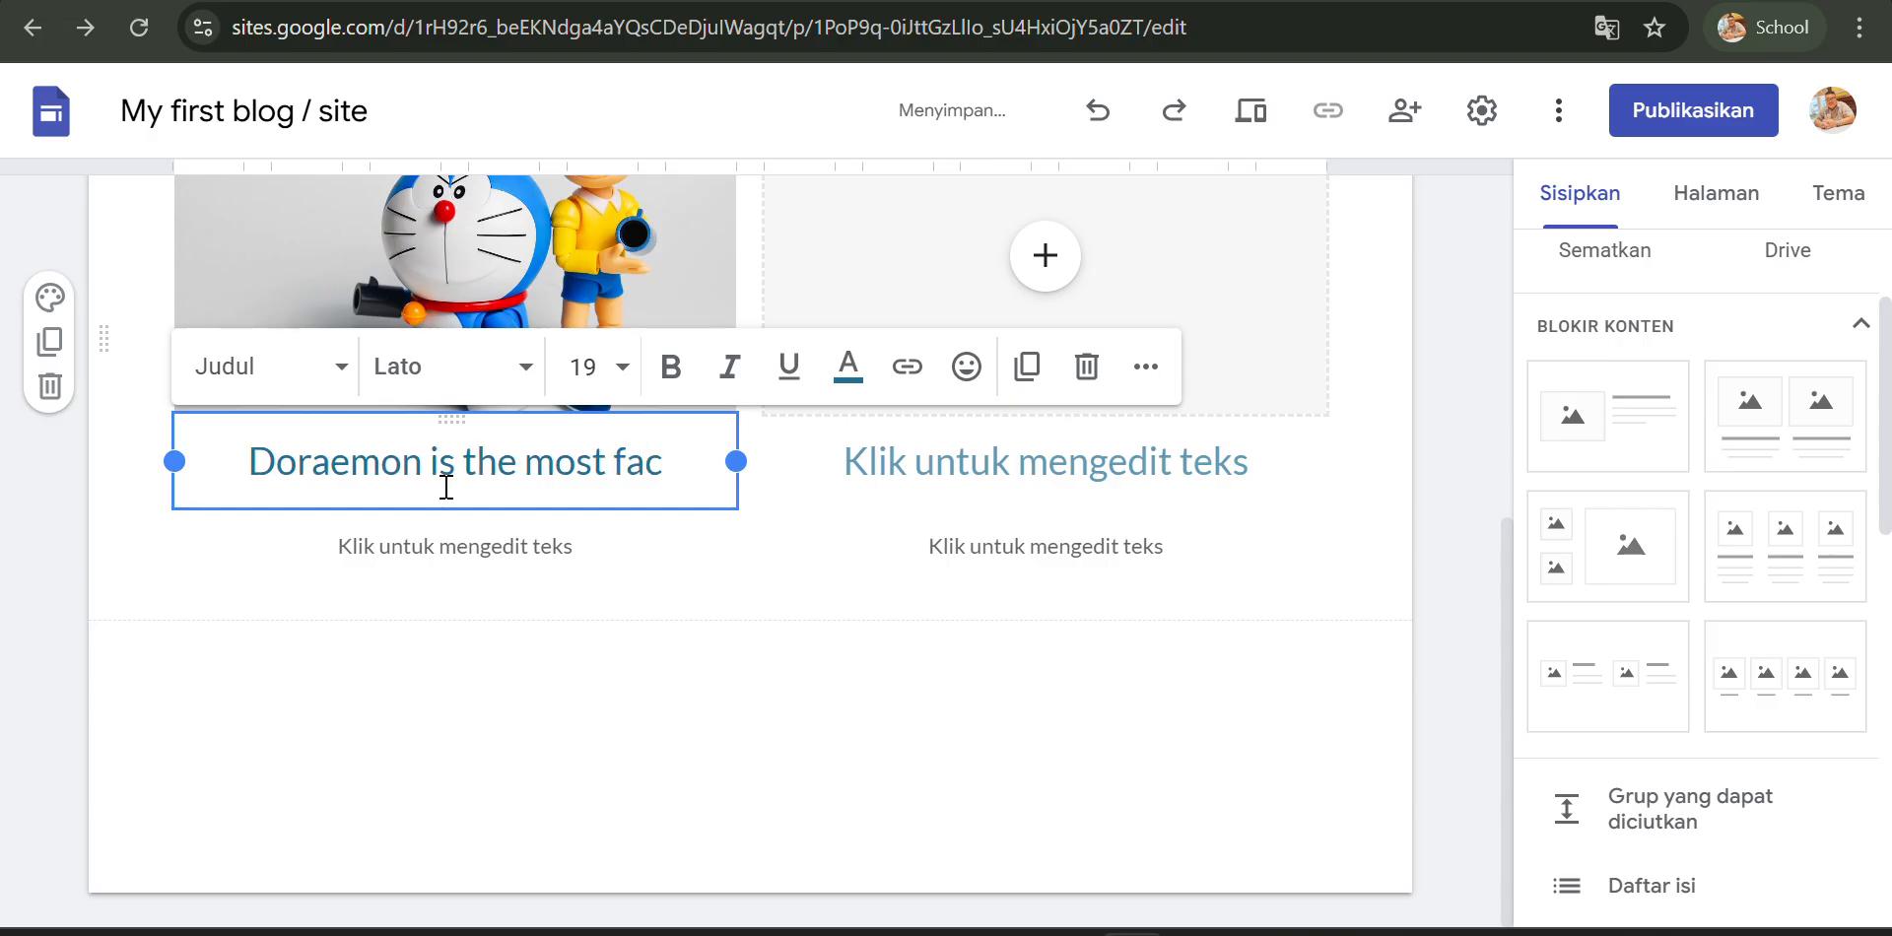
key(BackSpace)
text(v)
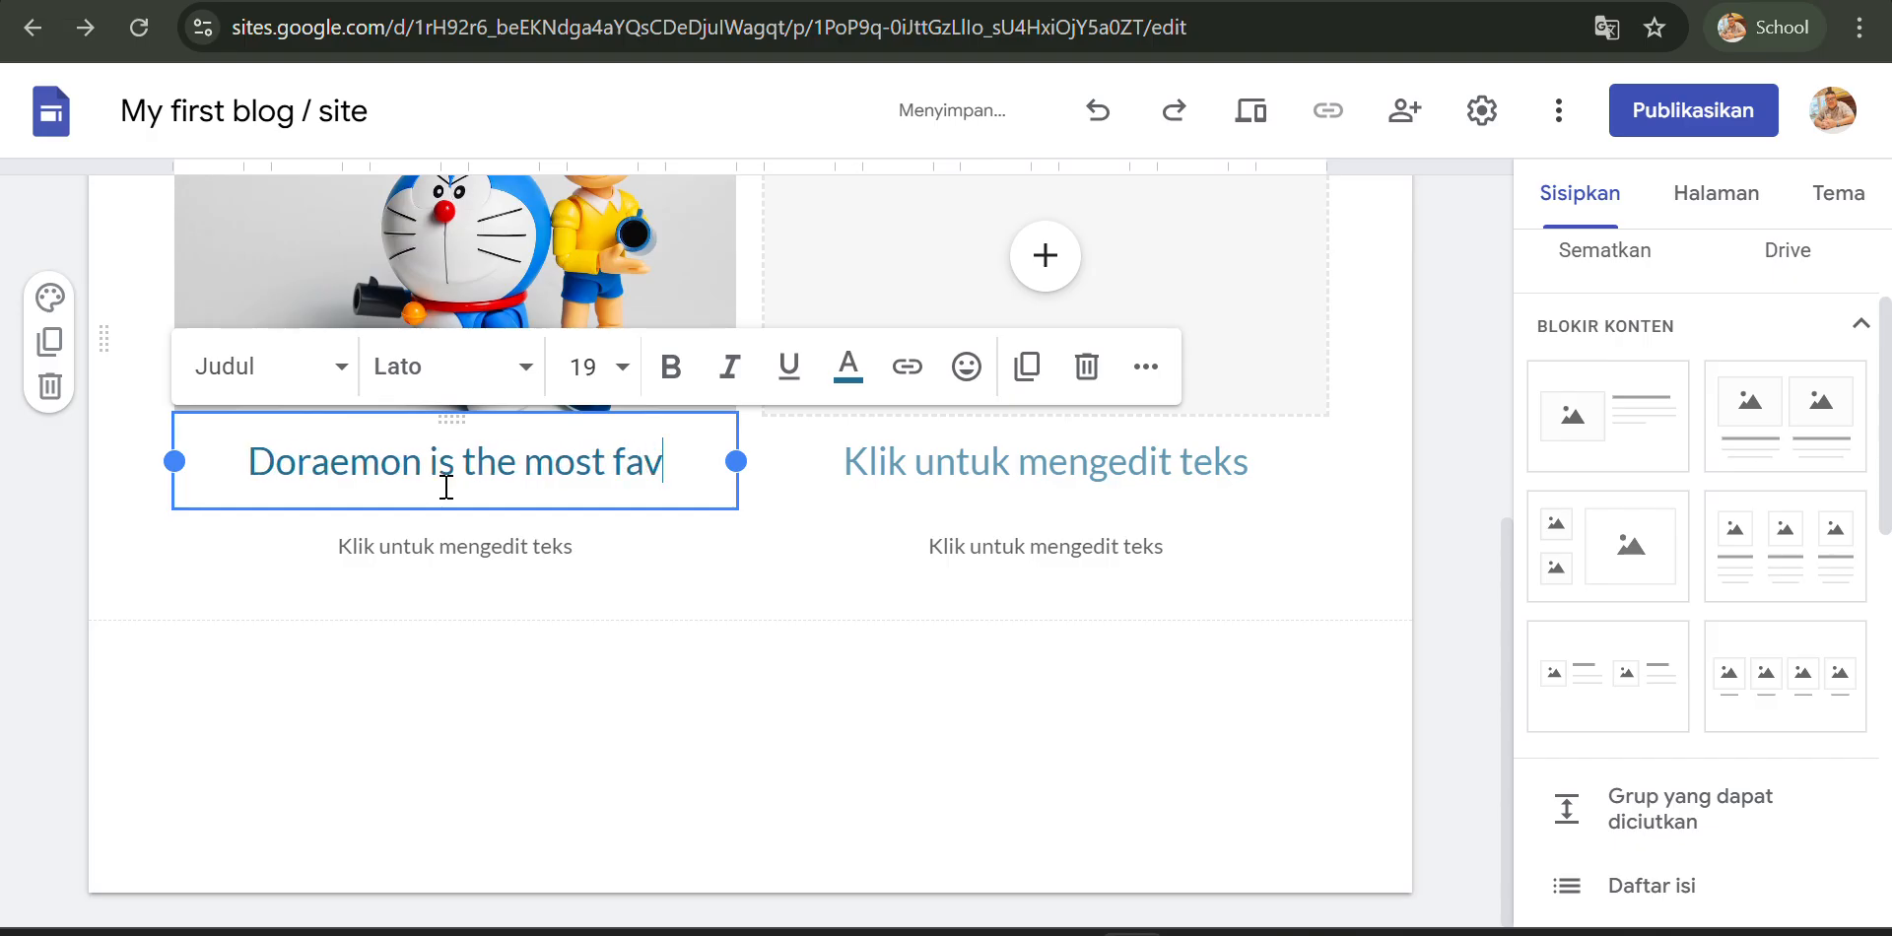
text(o)
text(ri)
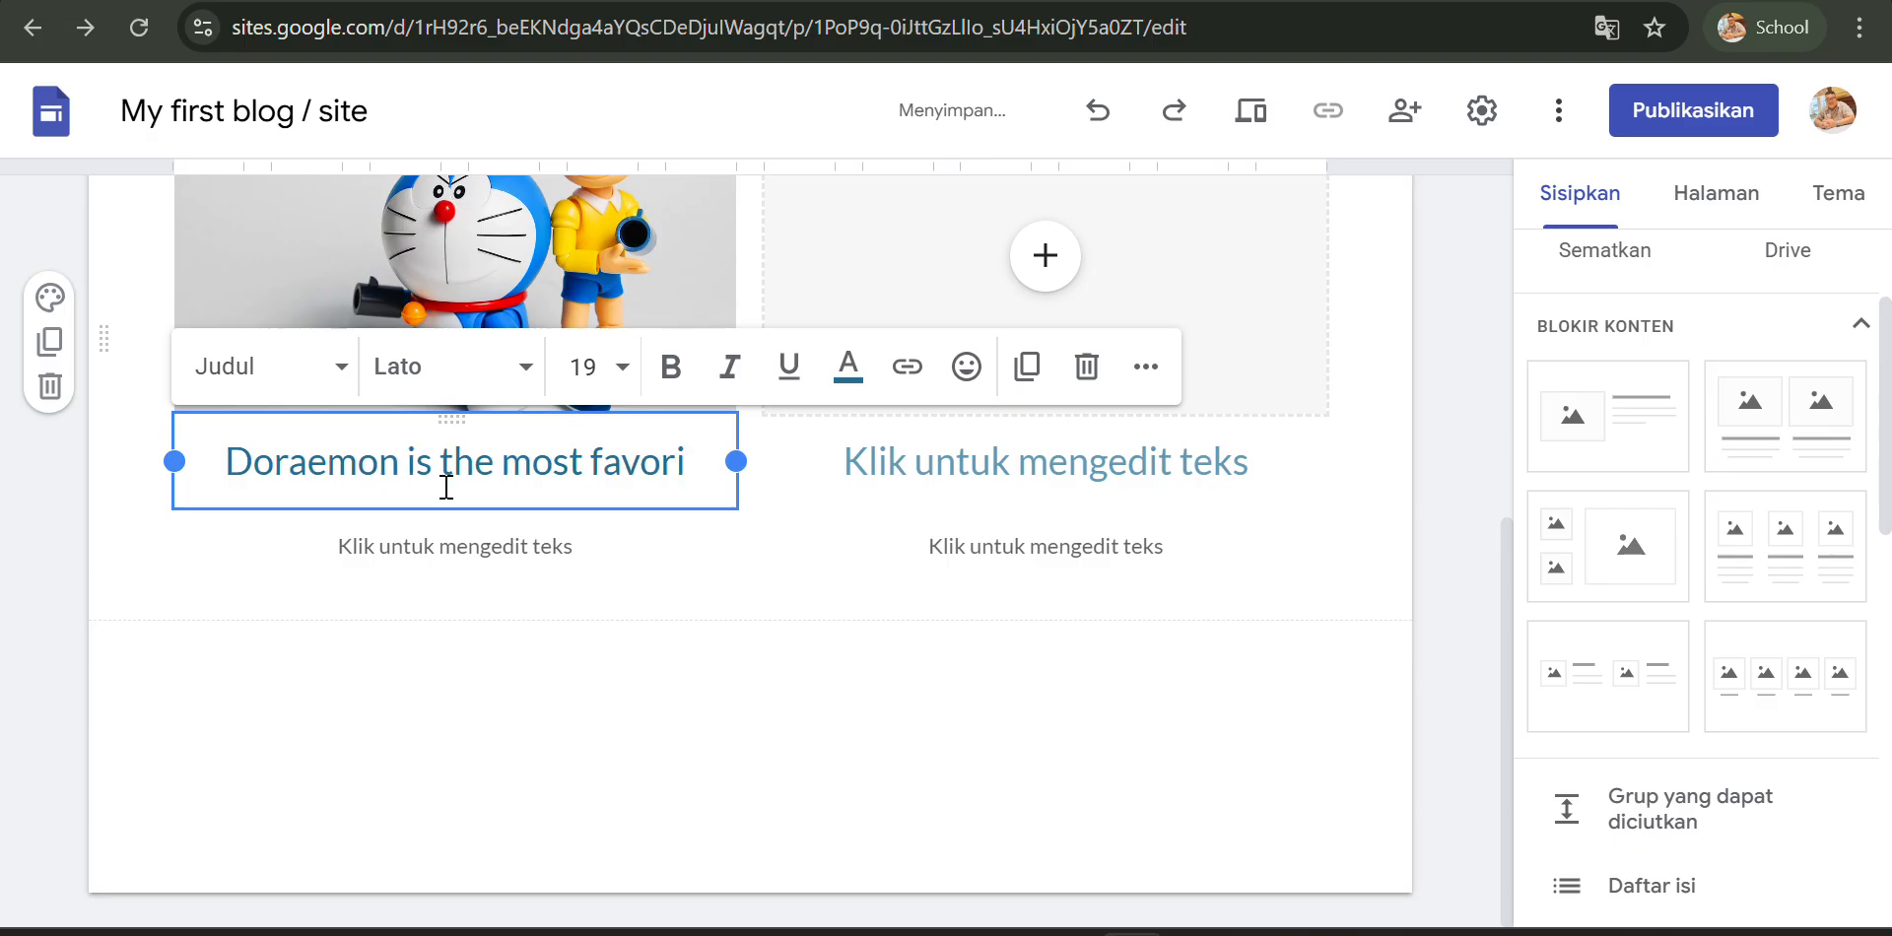
text(te mang)
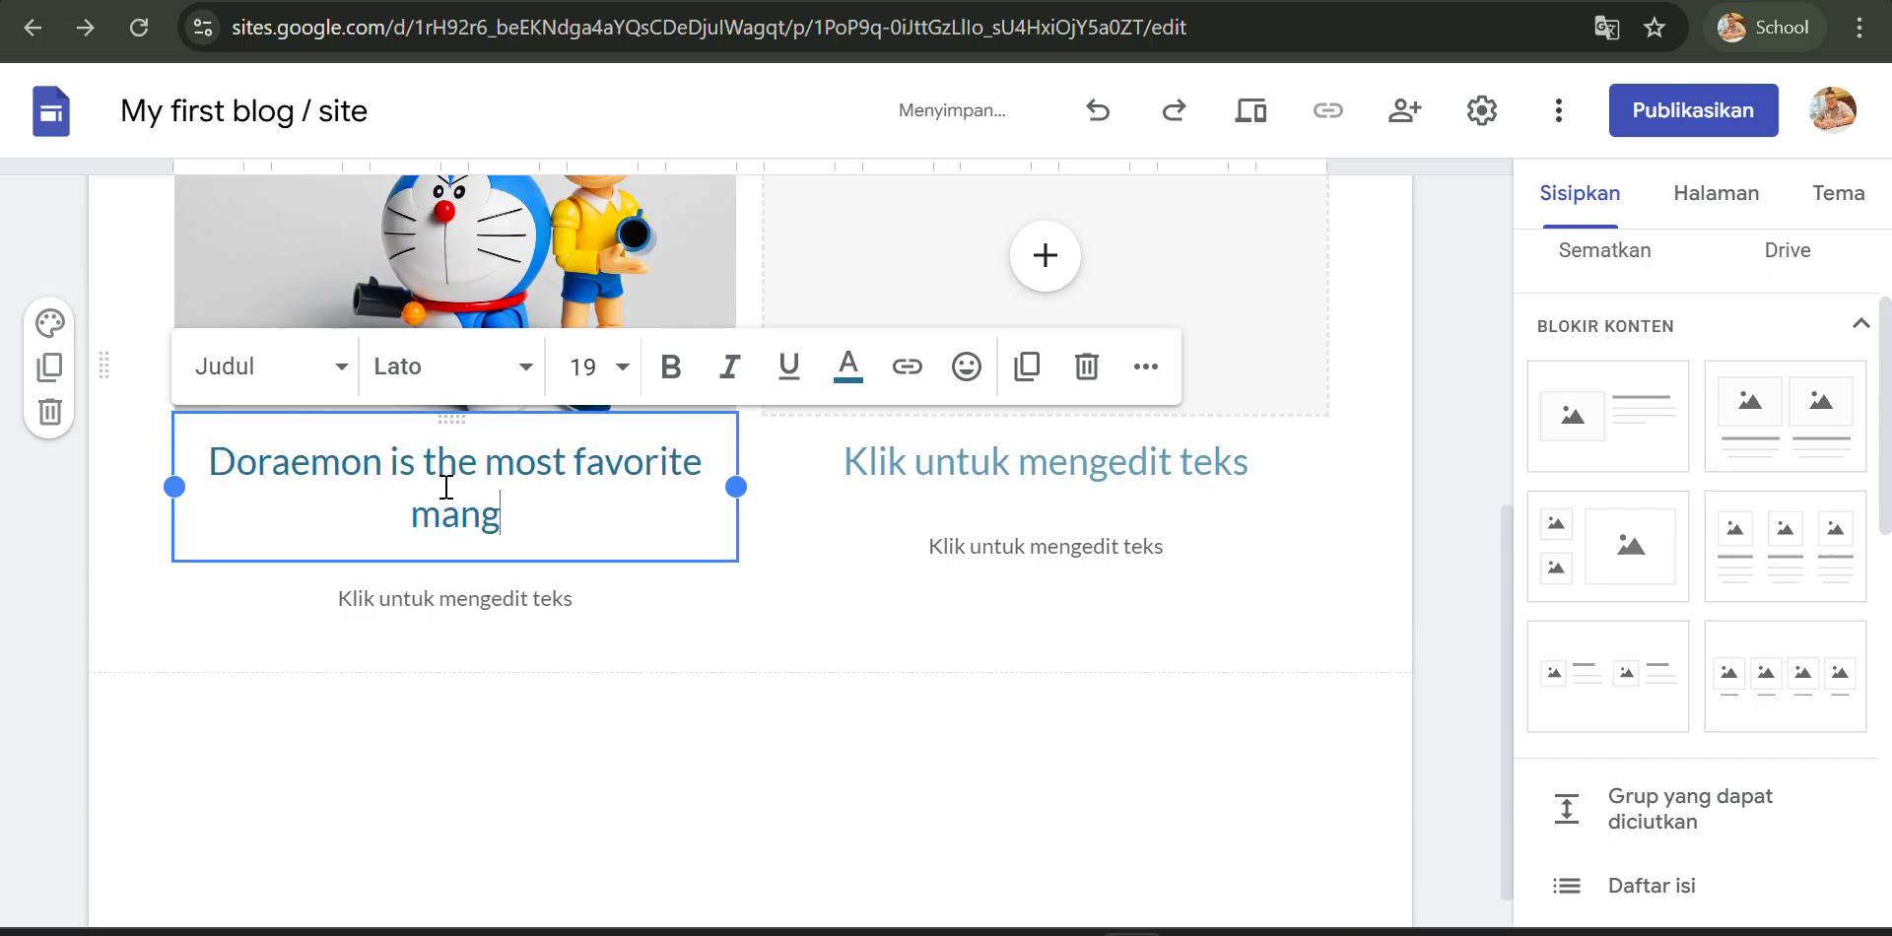
text(a in)
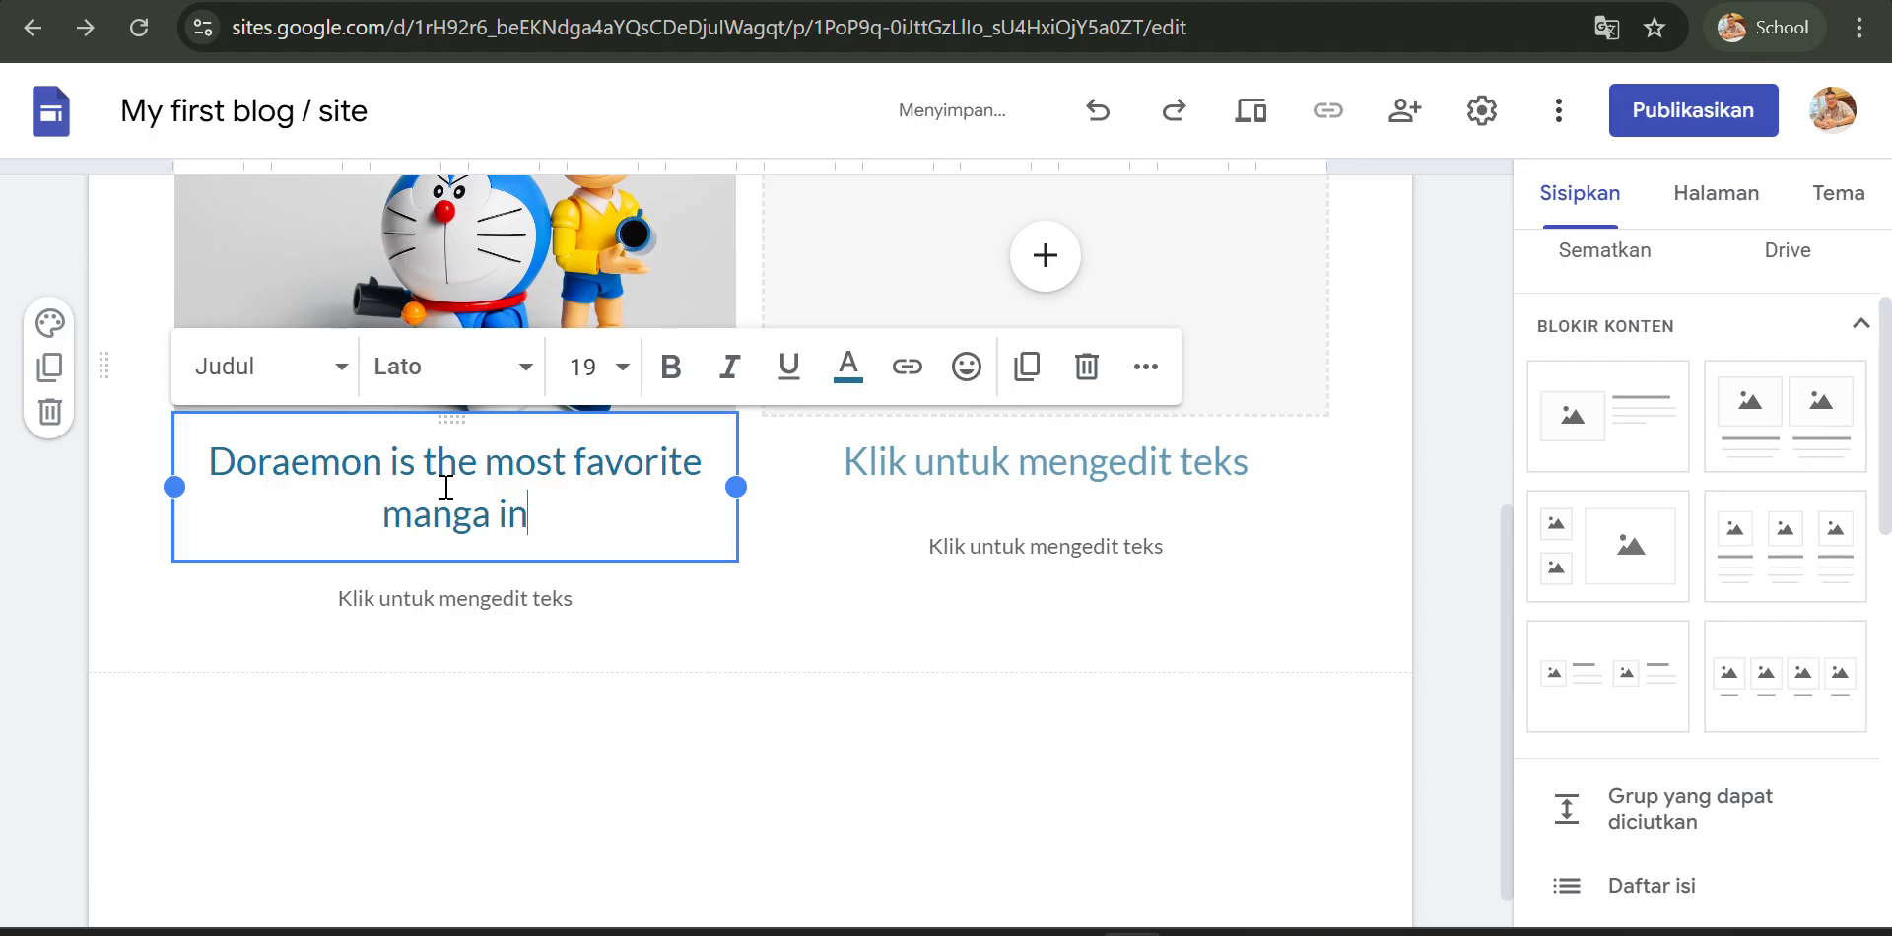
text( Japan)
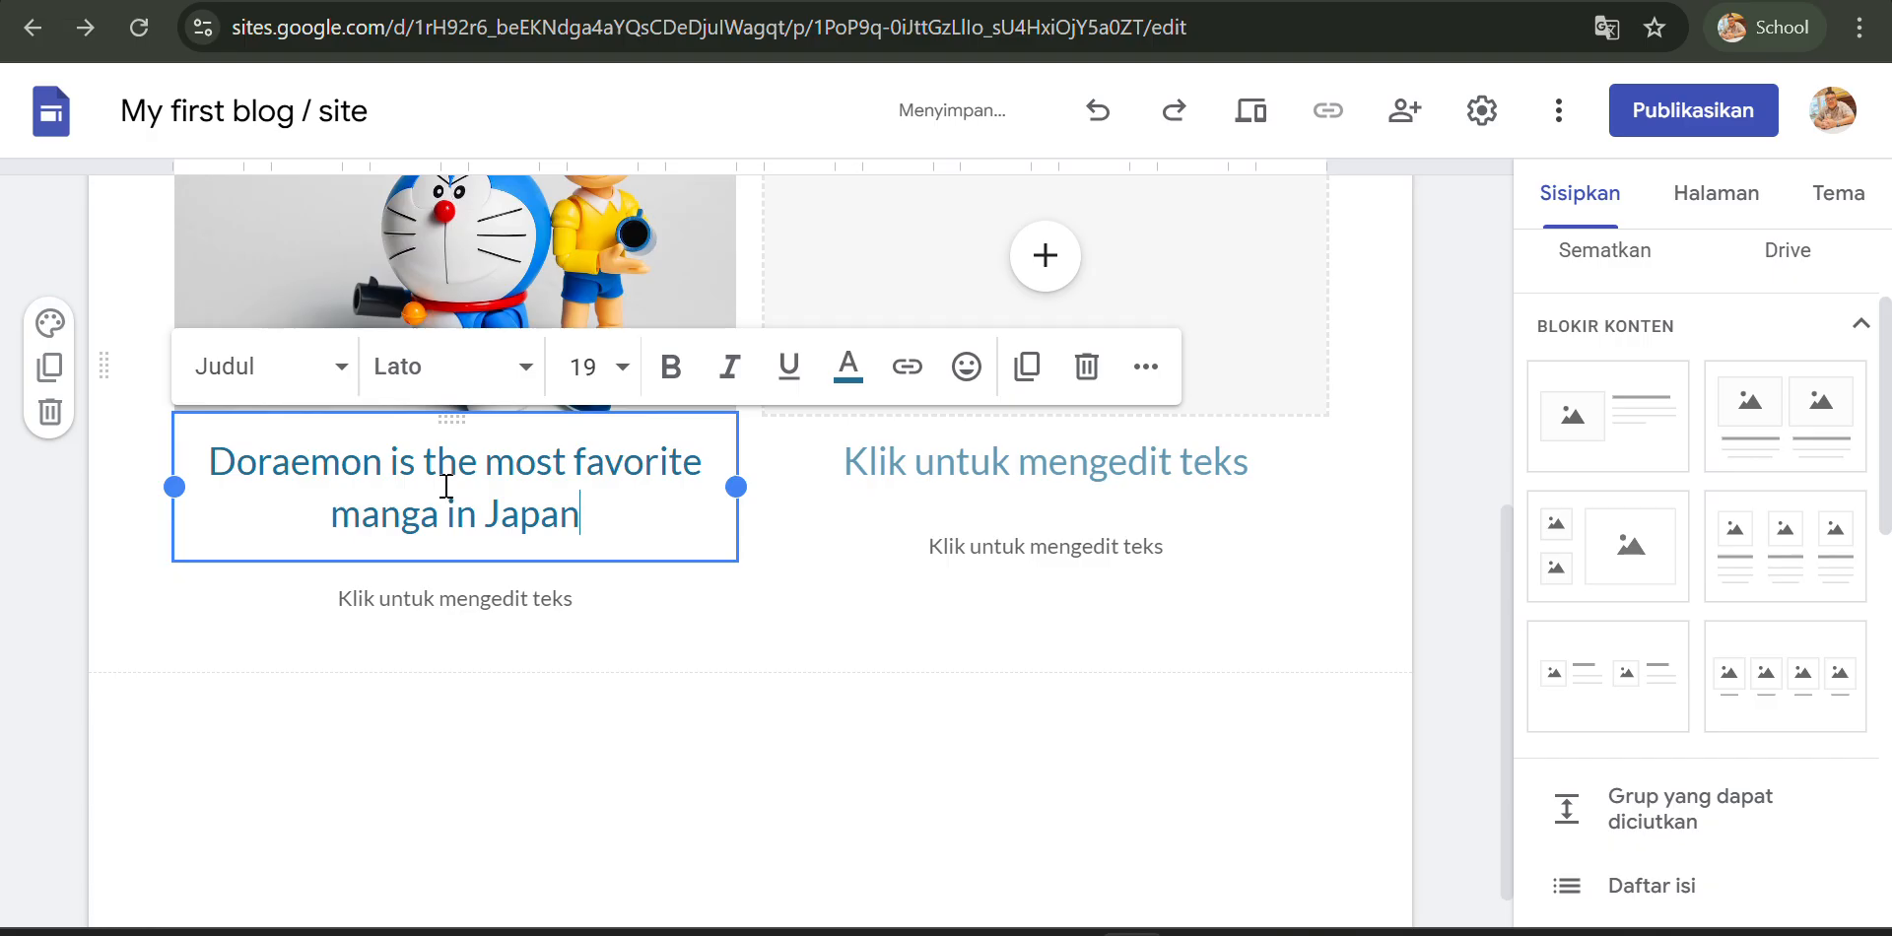
drag(582, 515, 211, 434)
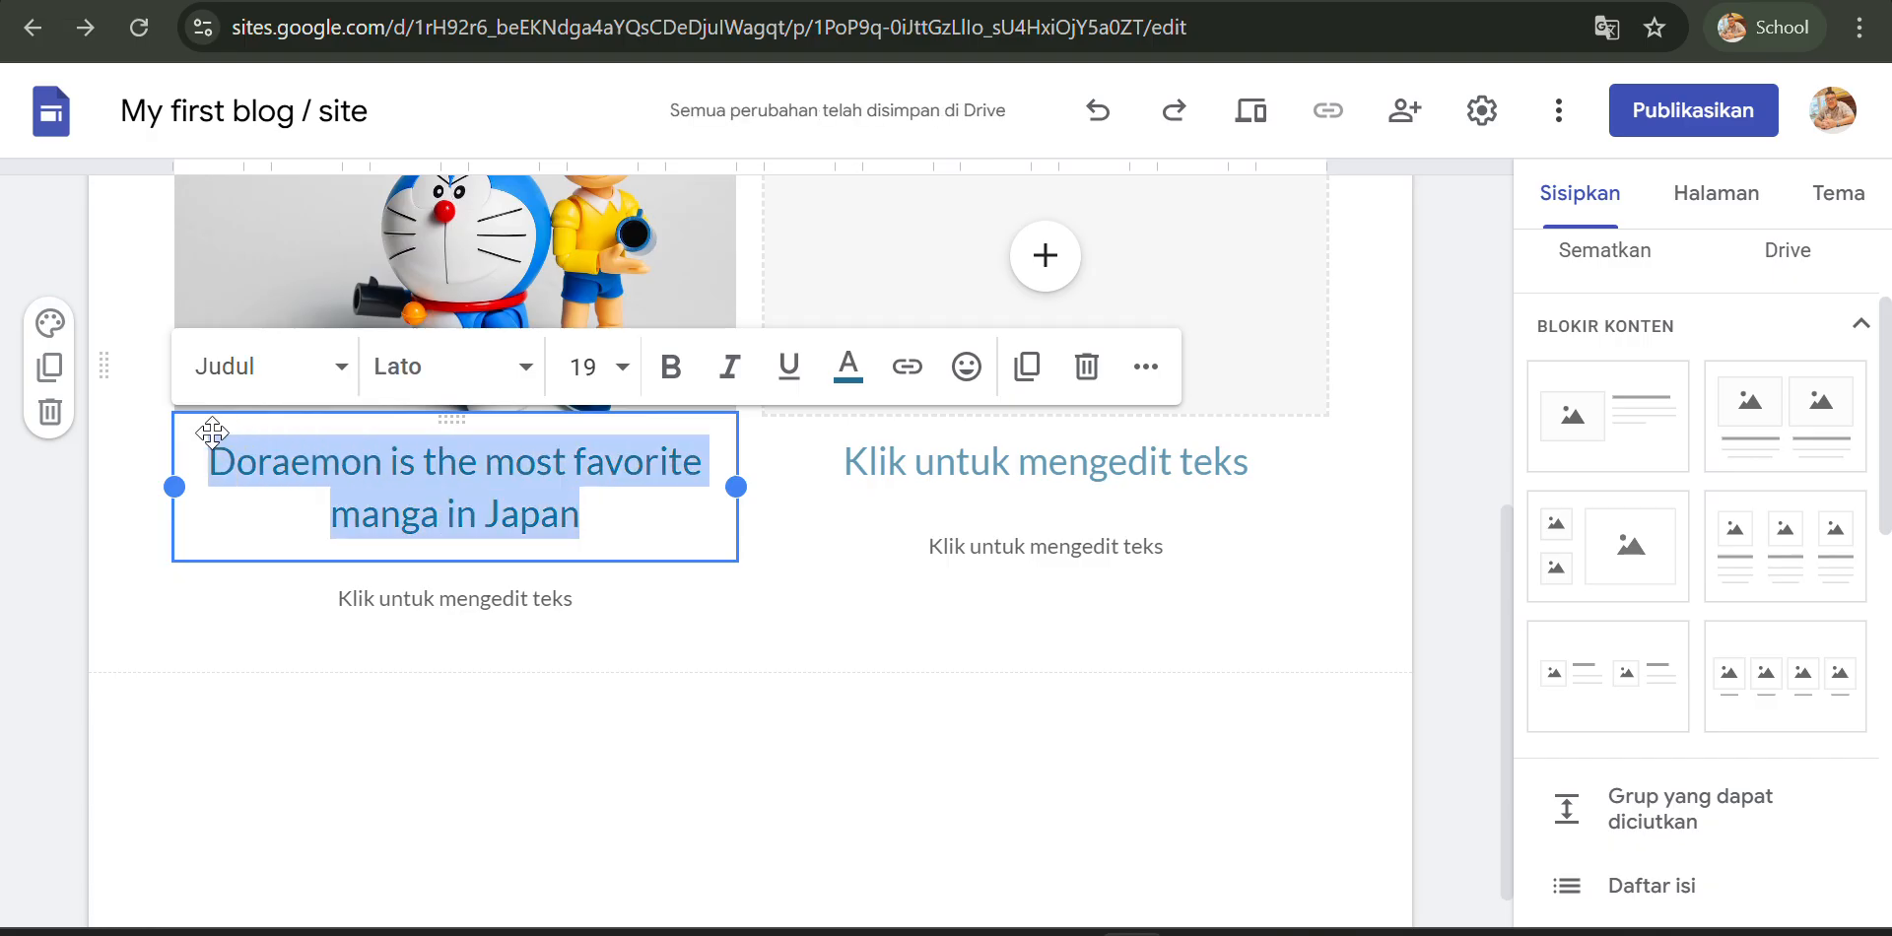
click(671, 382)
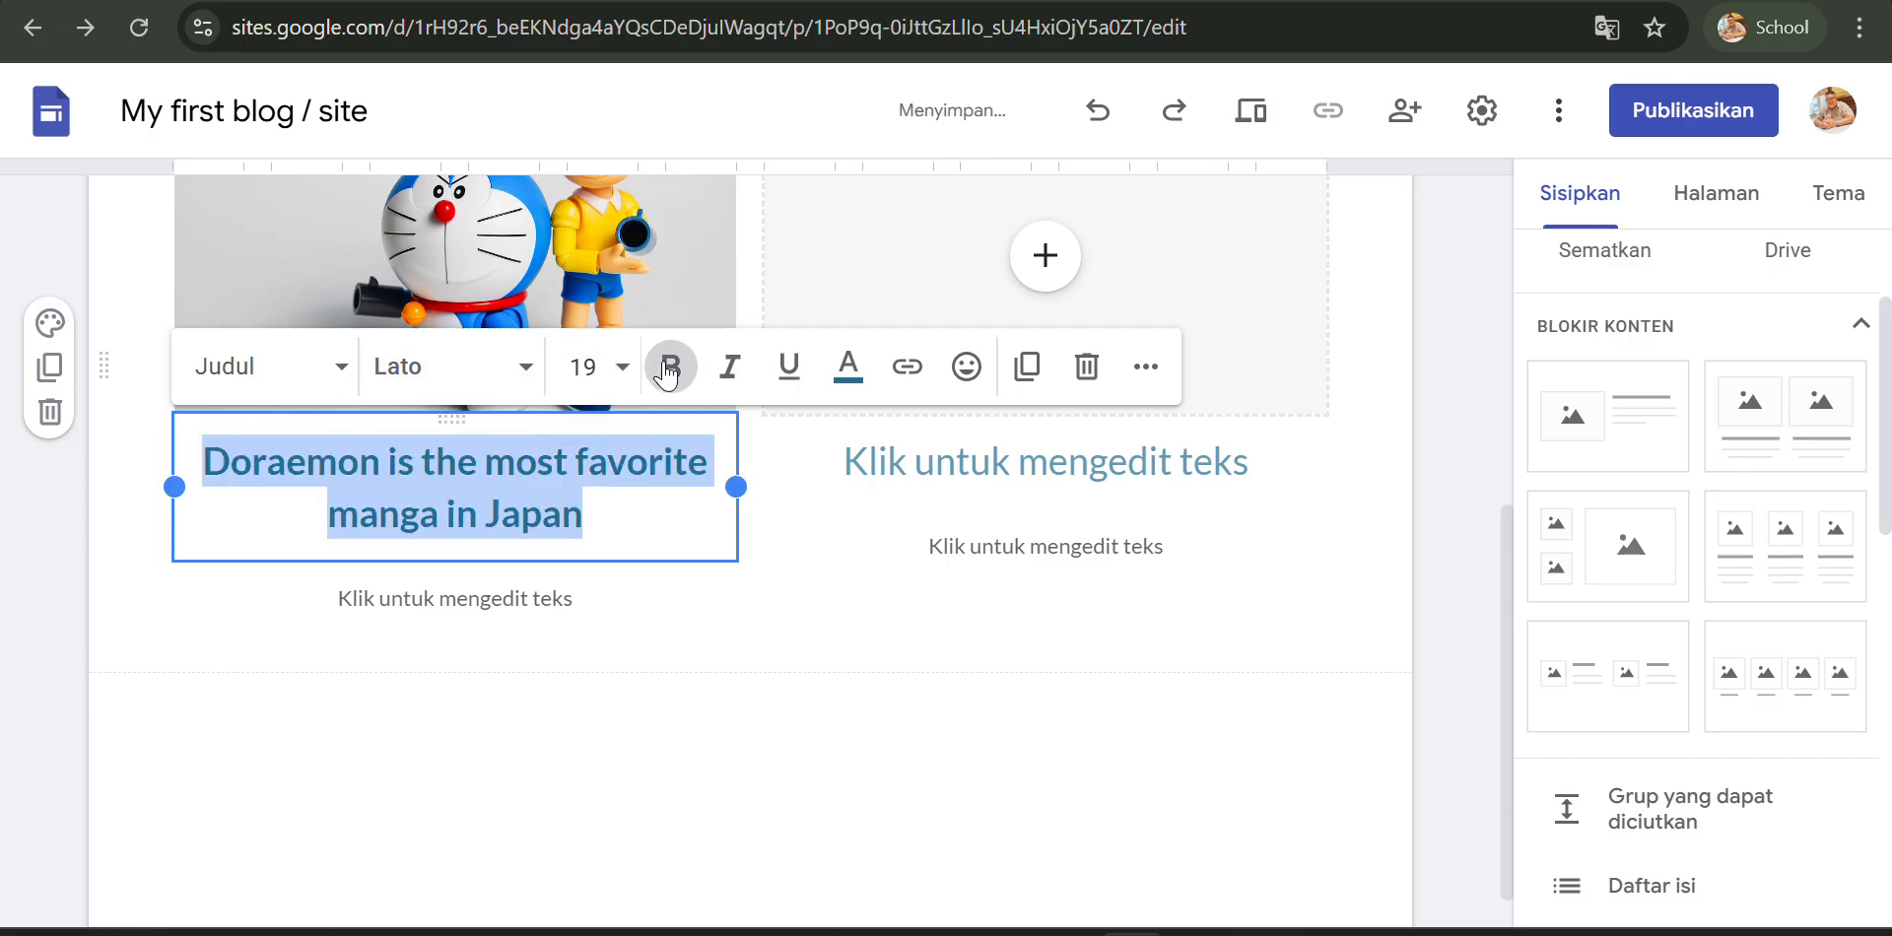
- Enter "Doraemon is really famous" as the first column's body text
click(468, 596)
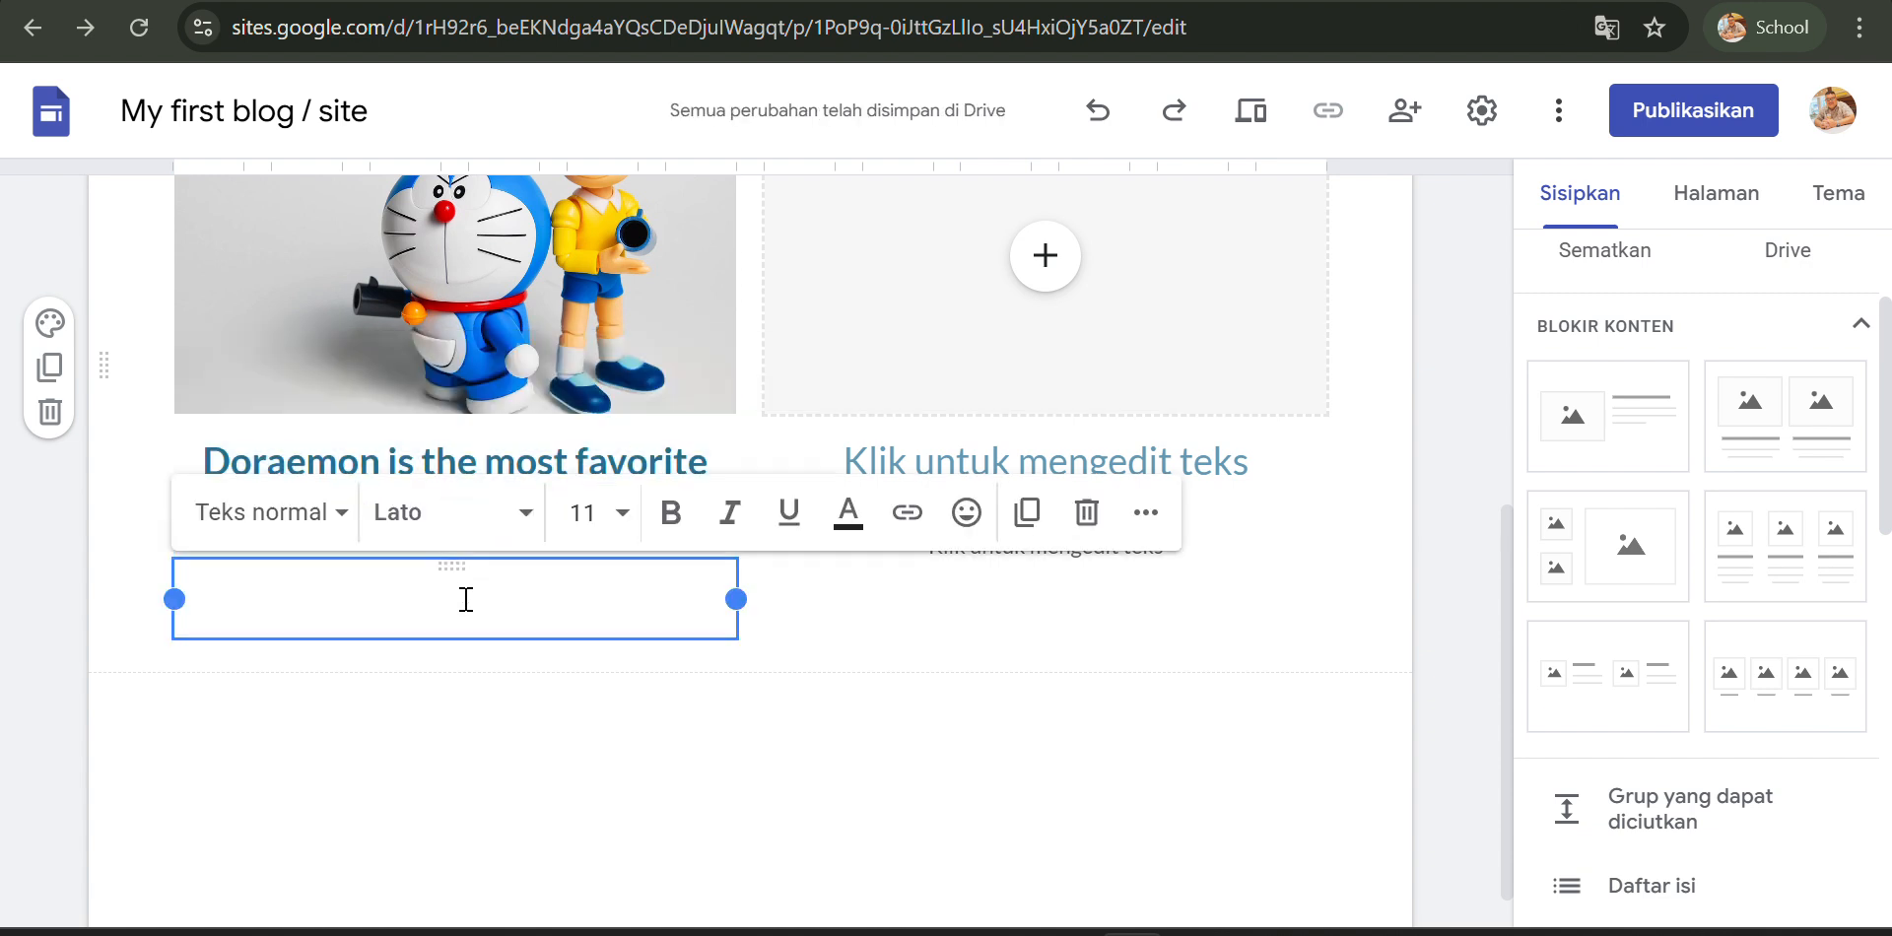
text(Dor)
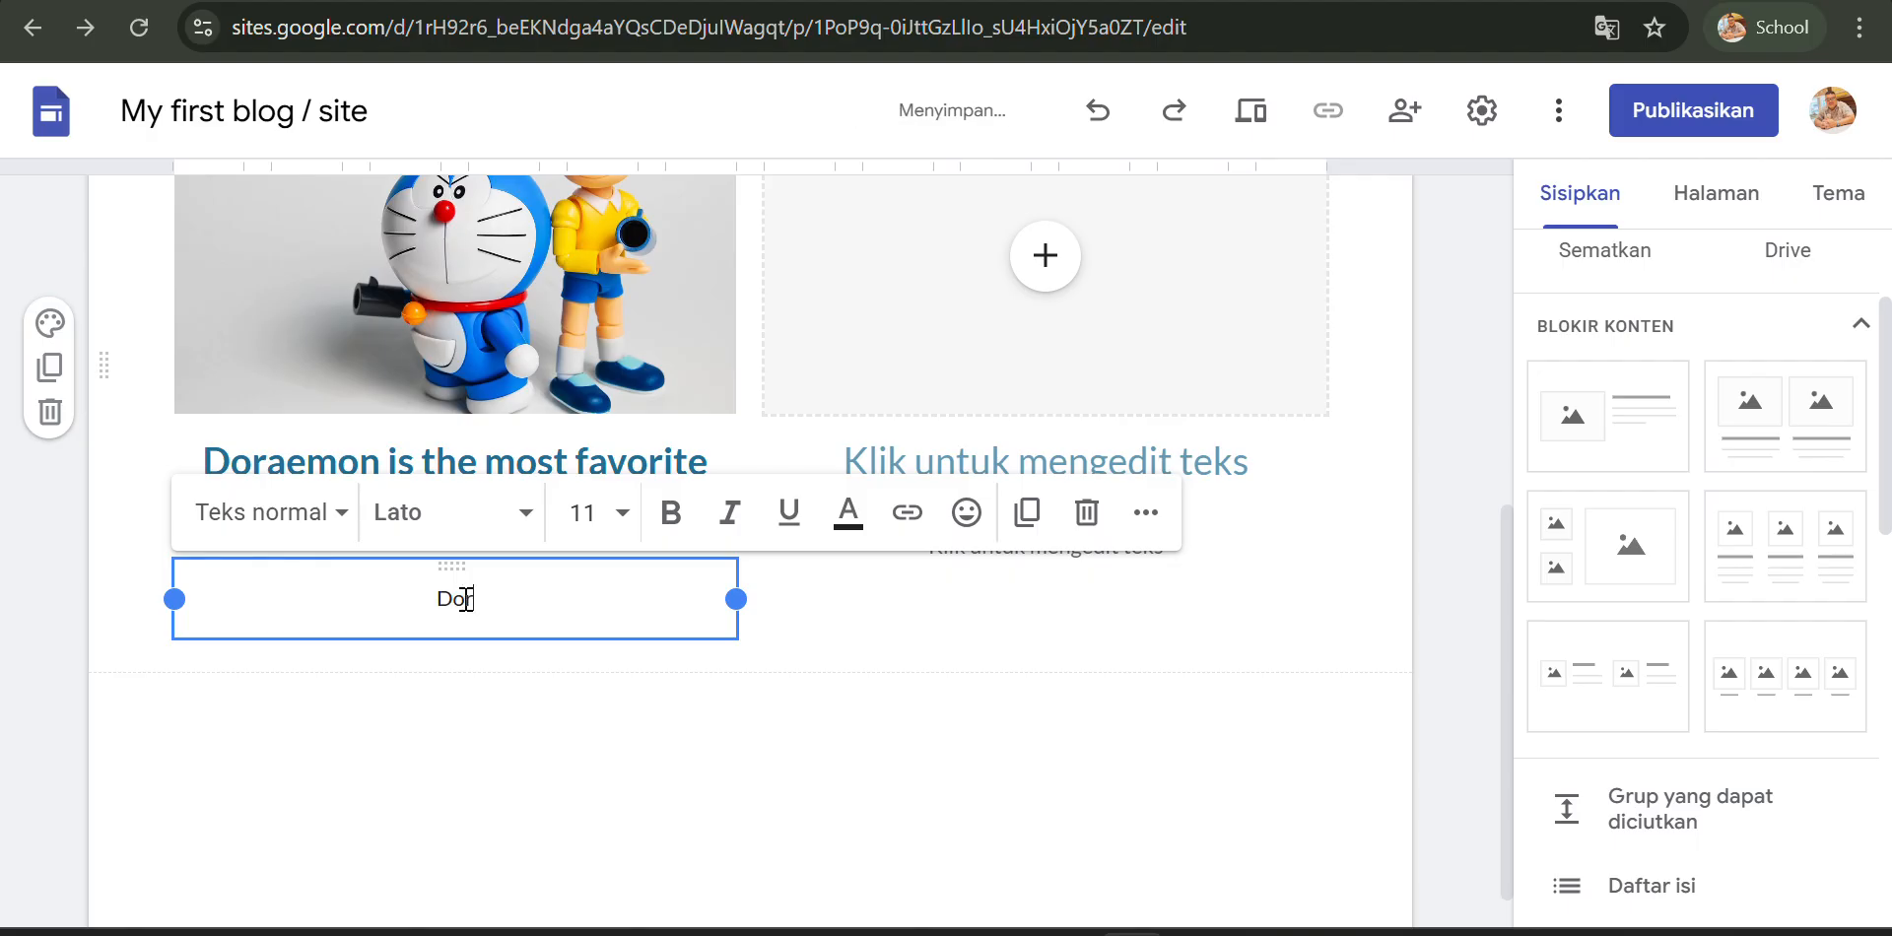
text(aemon is rea)
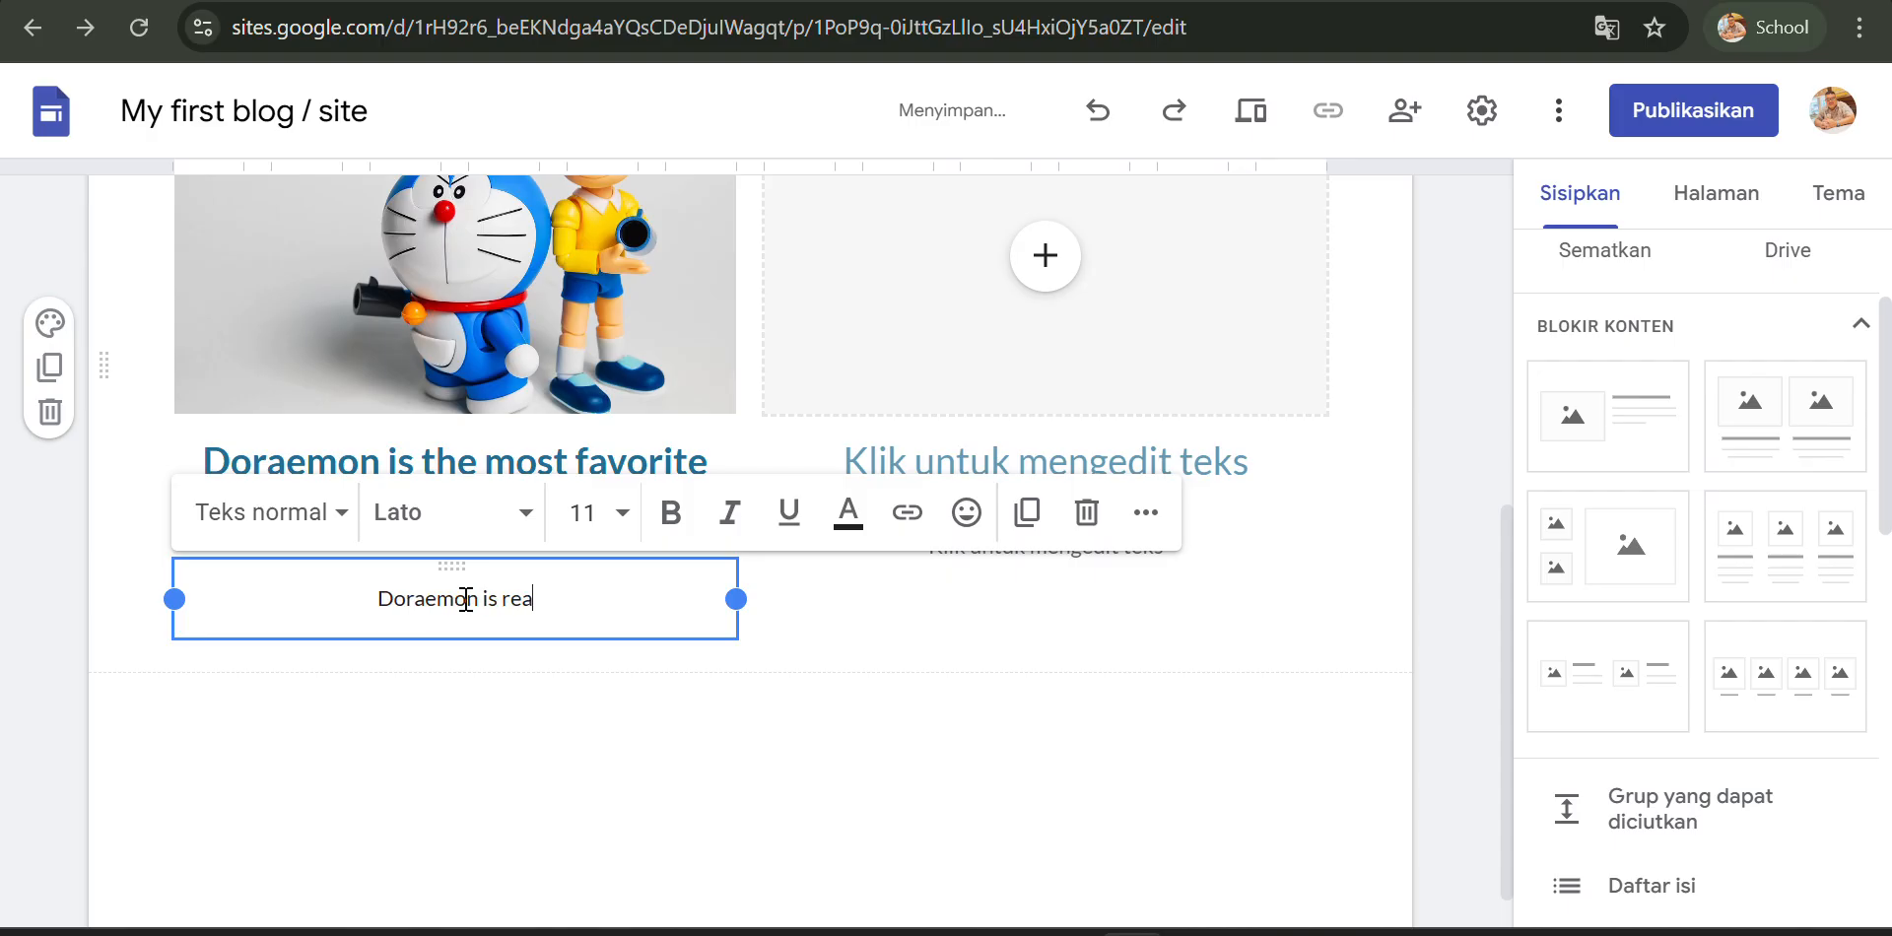
text(lly fam)
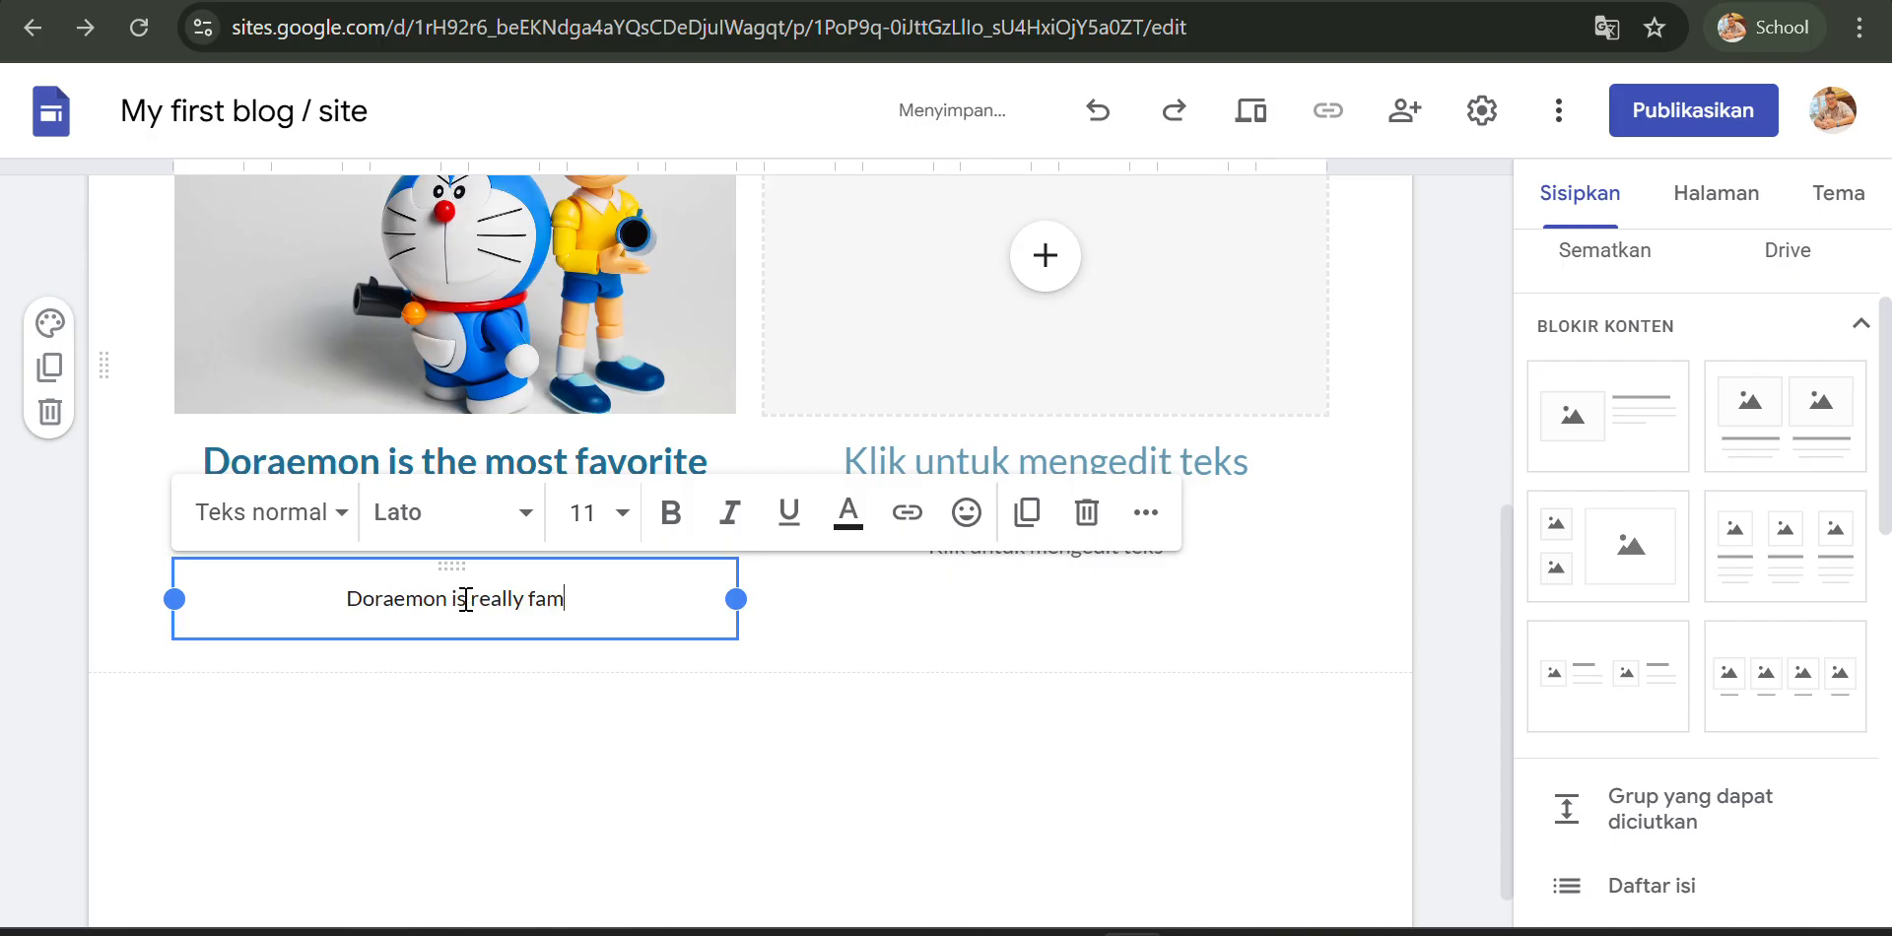
text(ouse)
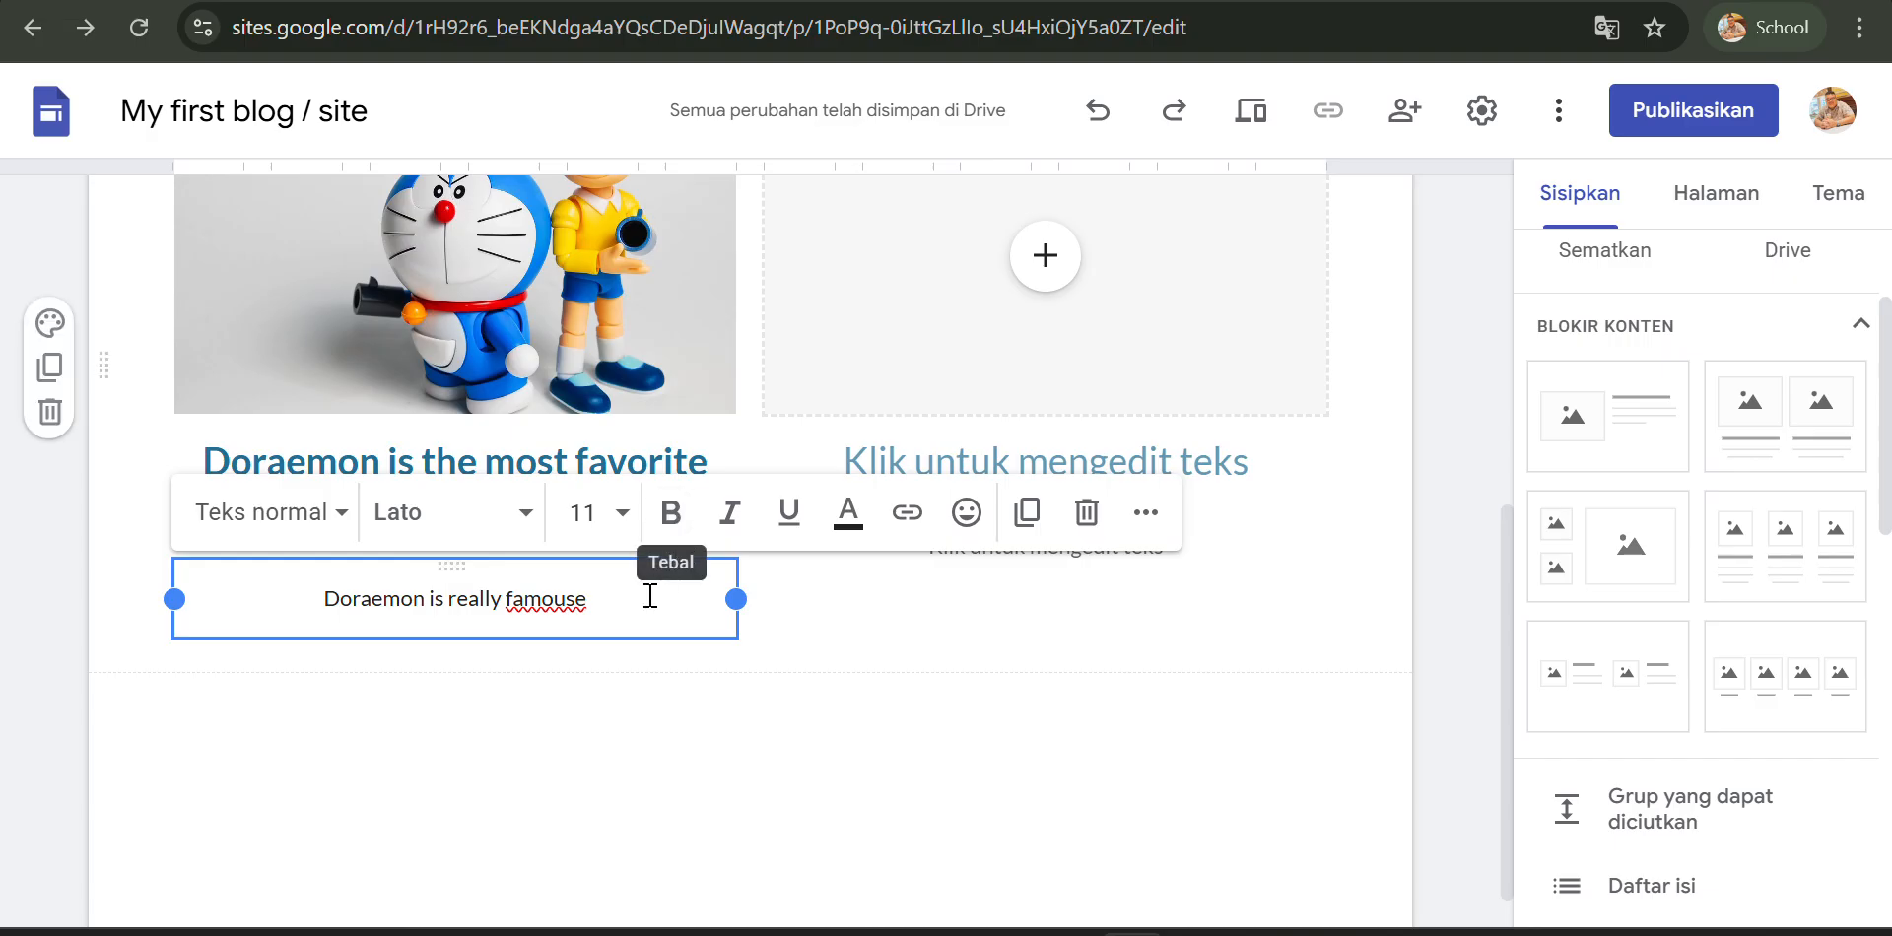
key(BackSpace)
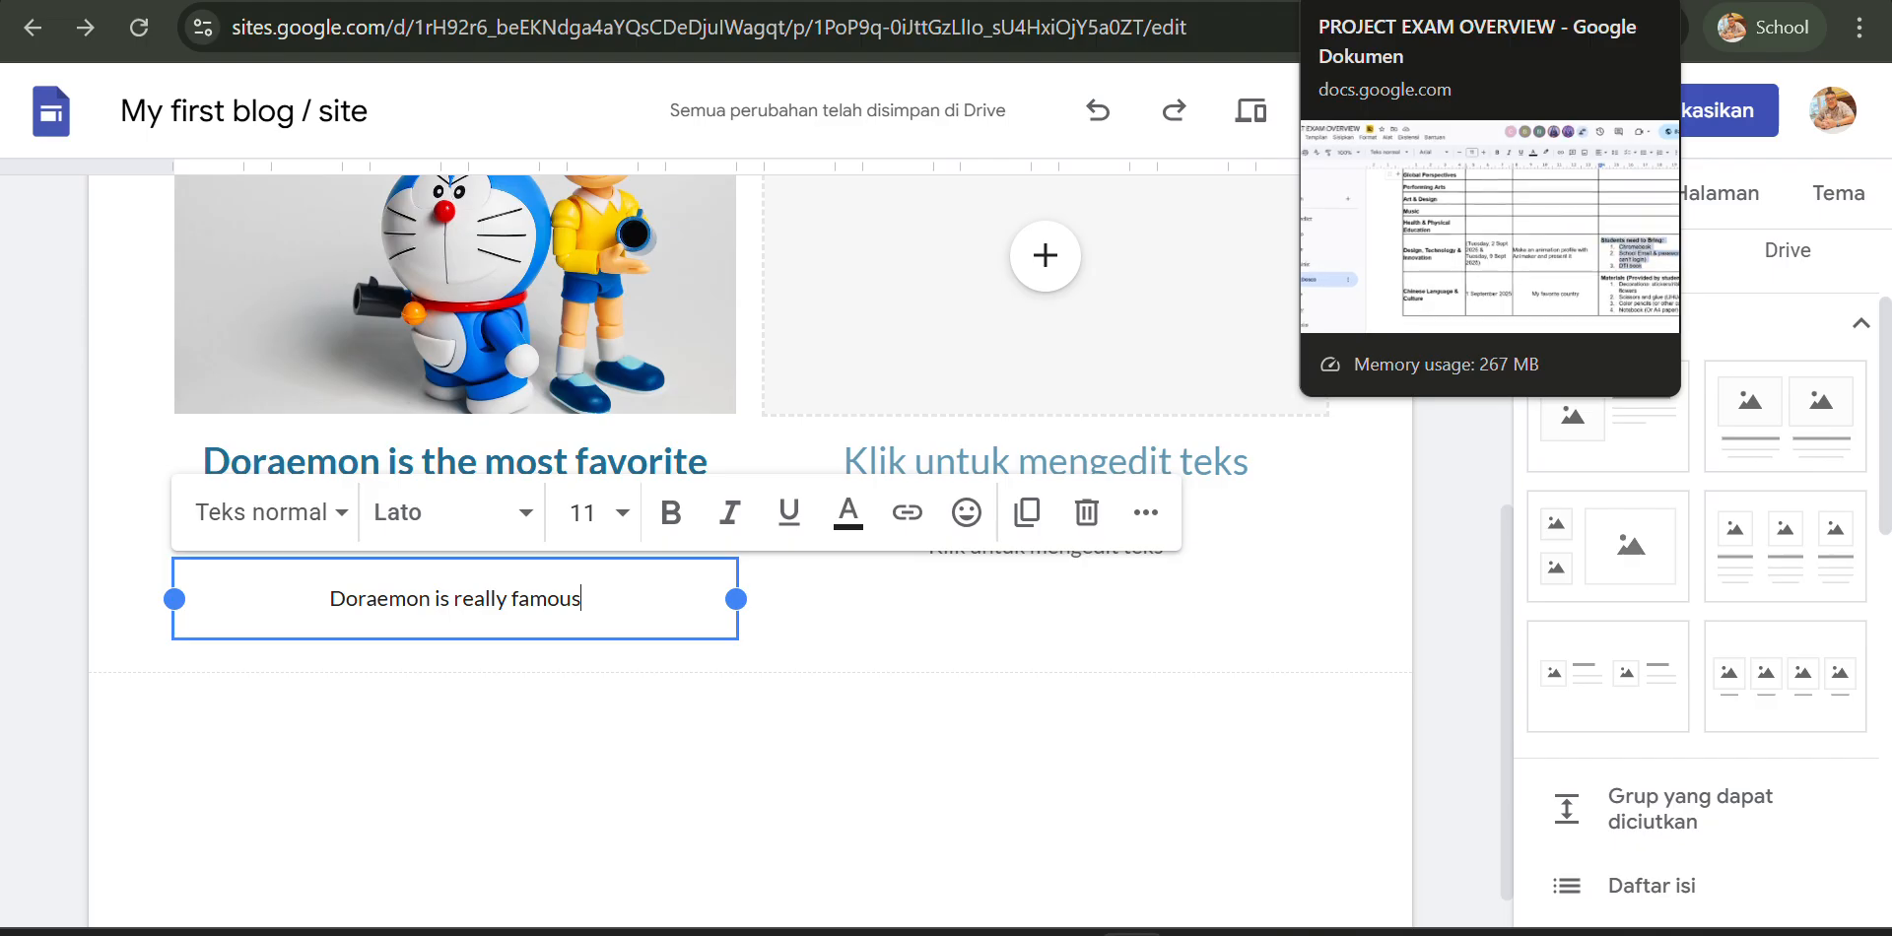
click(1390, 1)
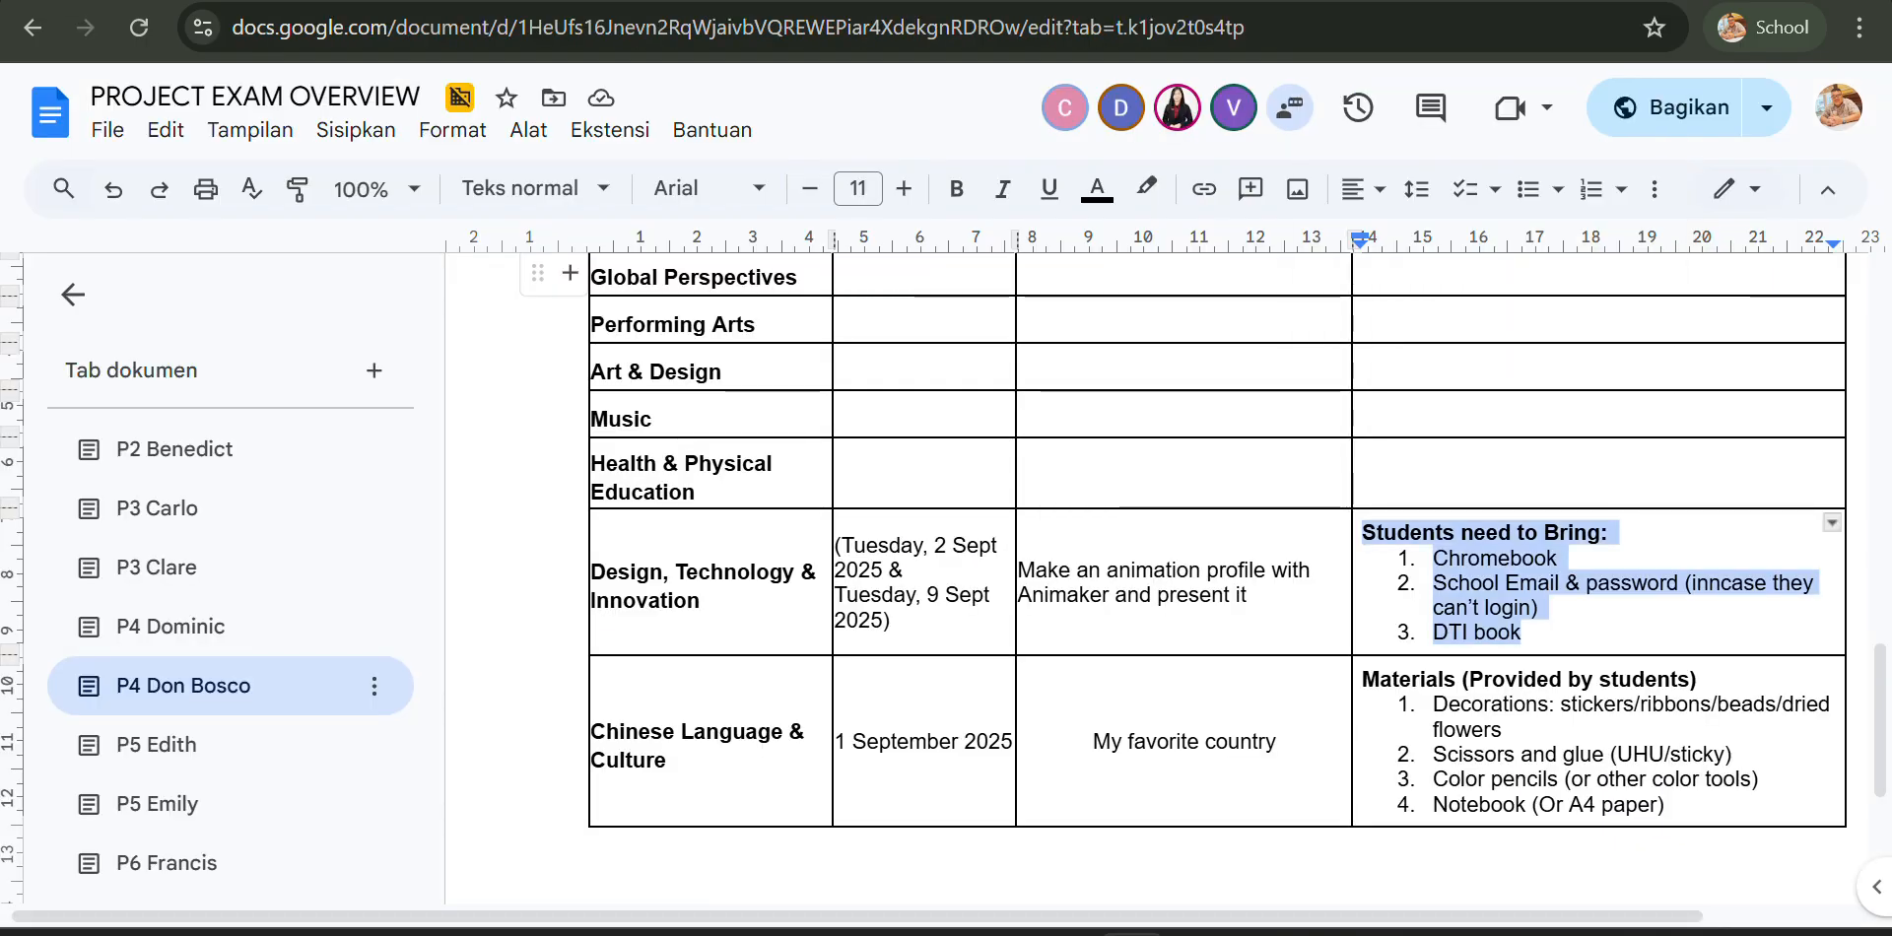
key(ctrl+shift+Tab)
- Search YouTube for doraemon and embed the "Doraemon new episode 2024 -season-19" video in the second column's image slot
click(887, 329)
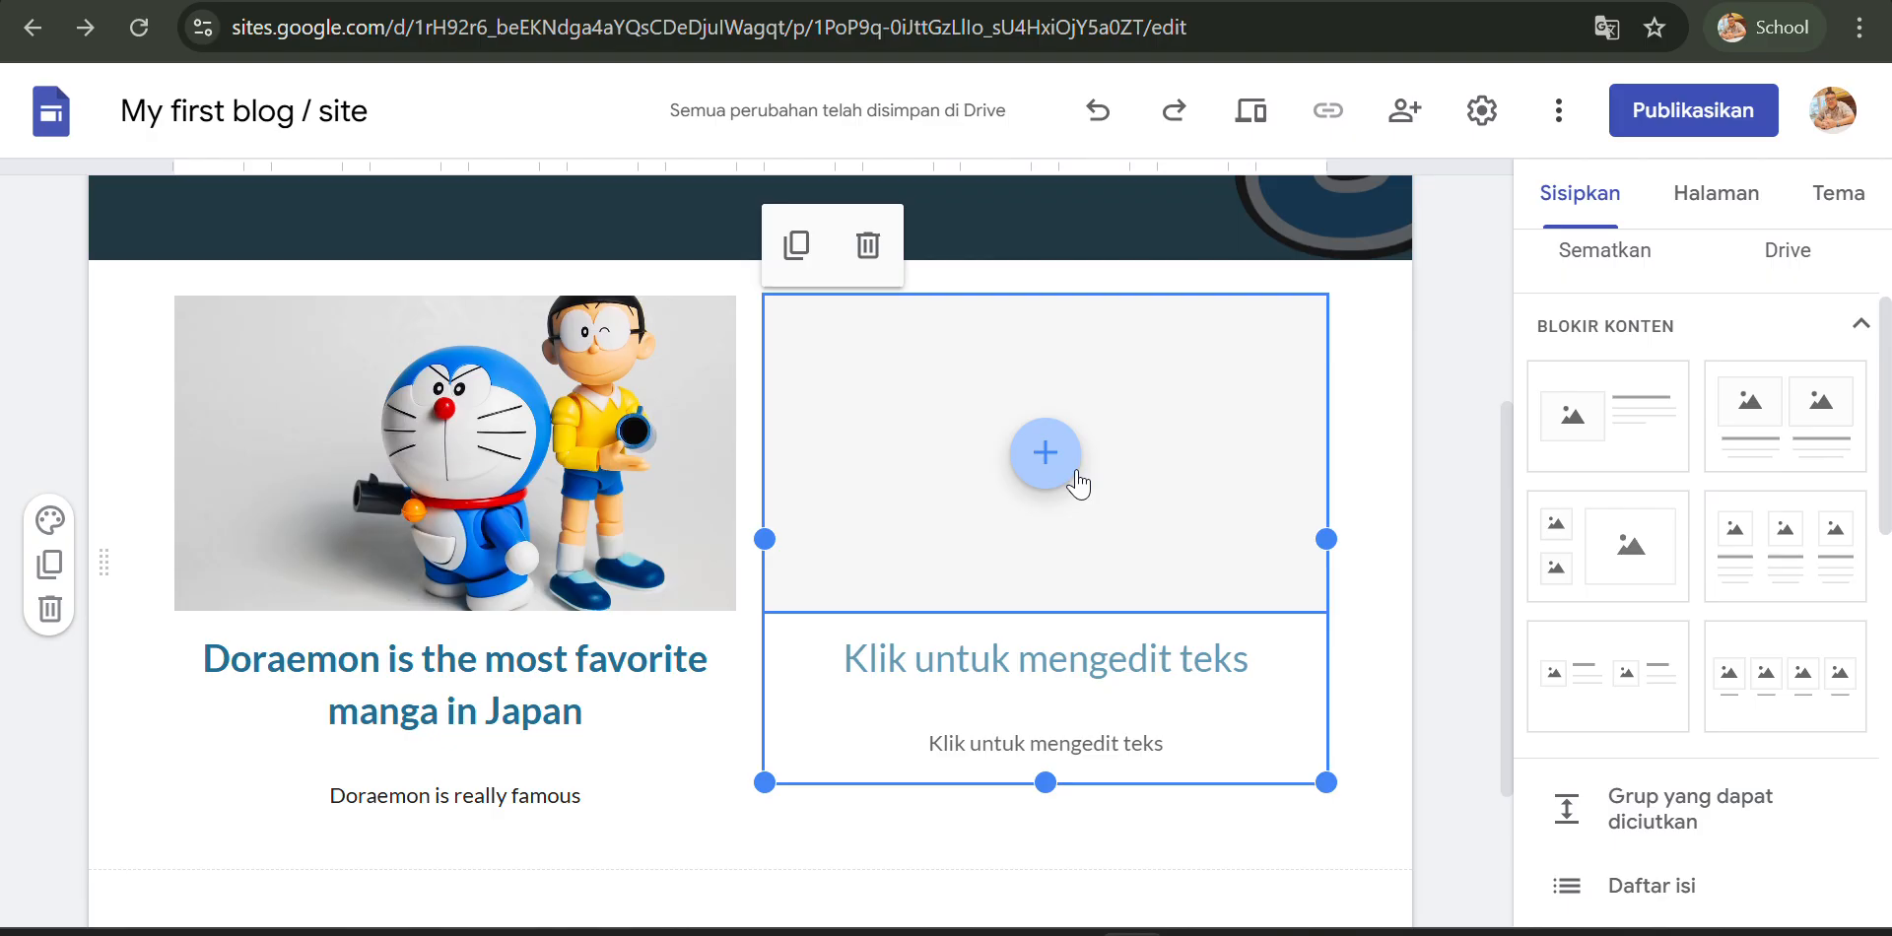
click(1046, 455)
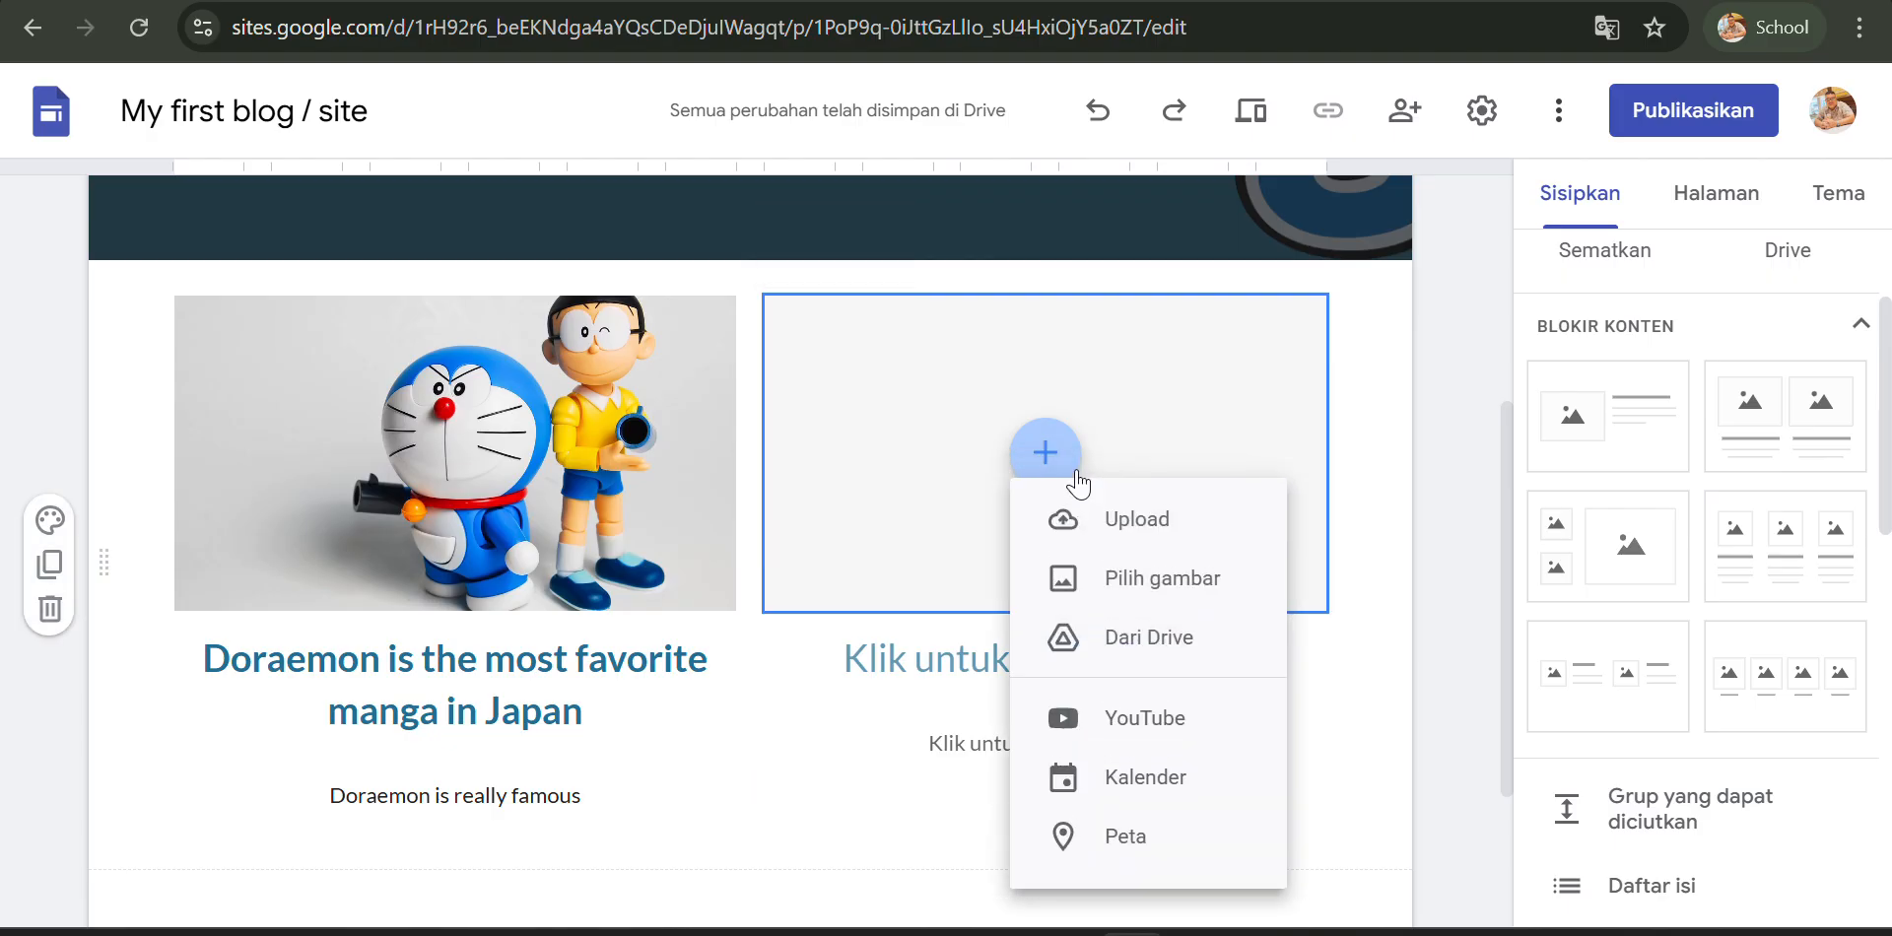
click(1103, 727)
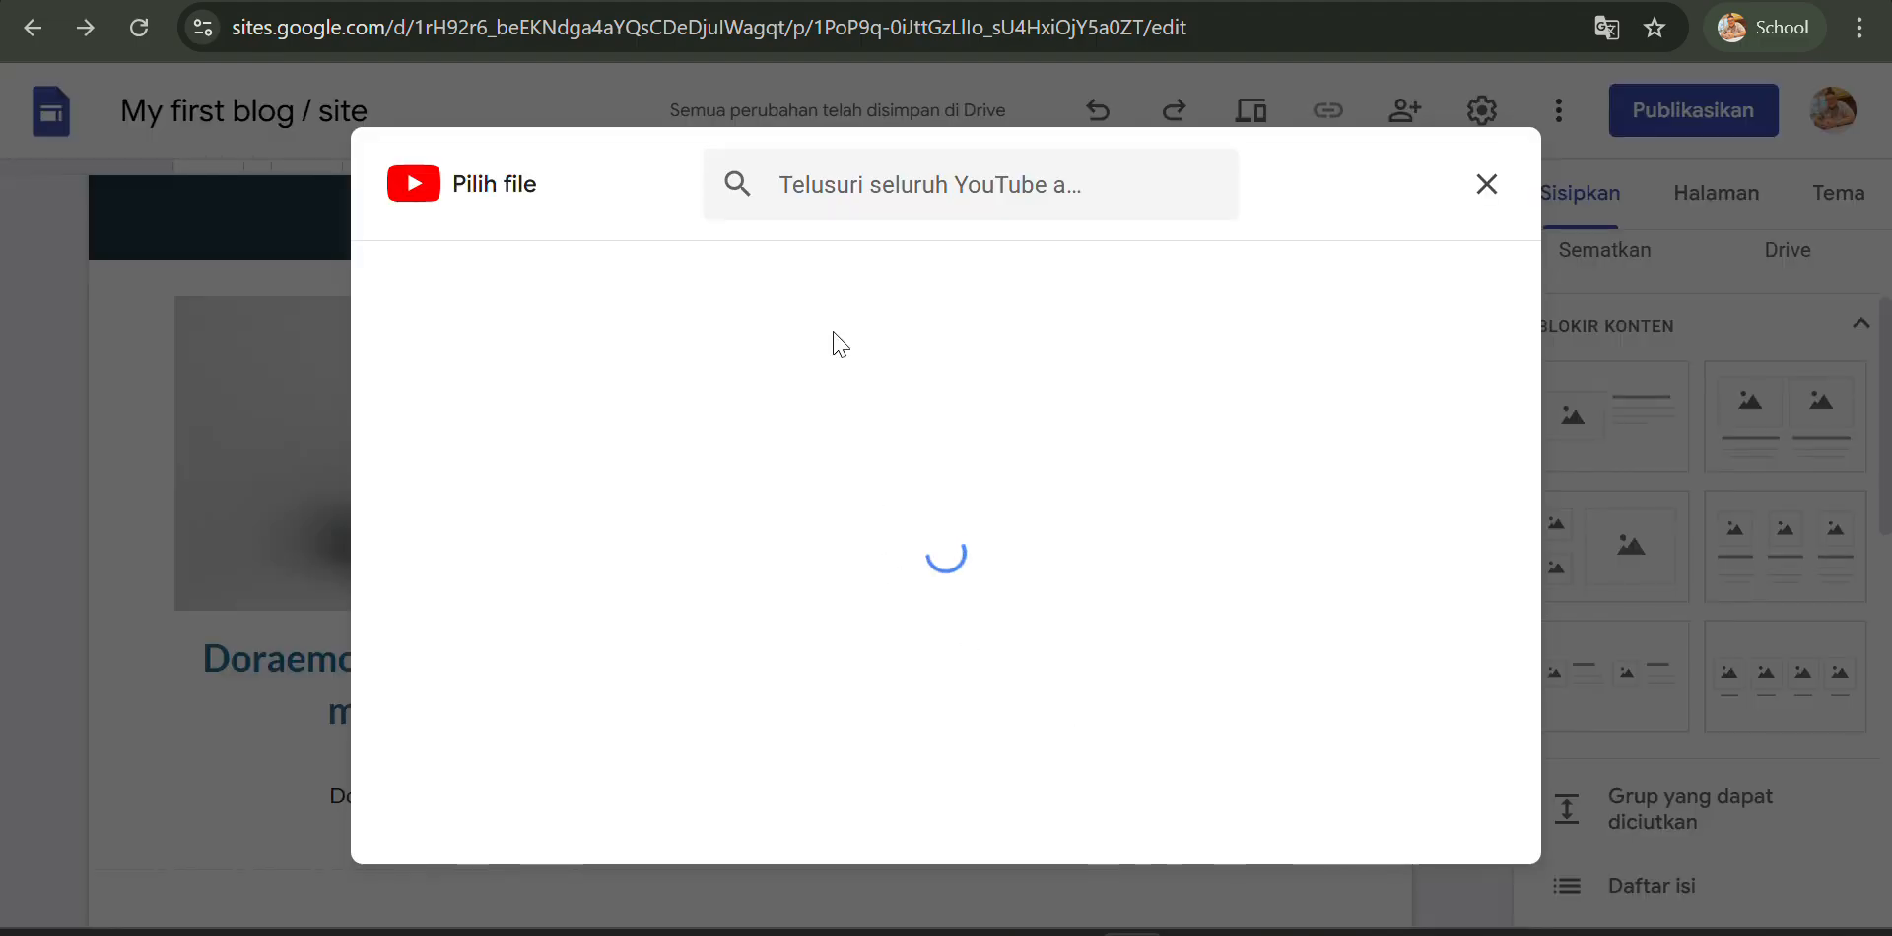
click(892, 197)
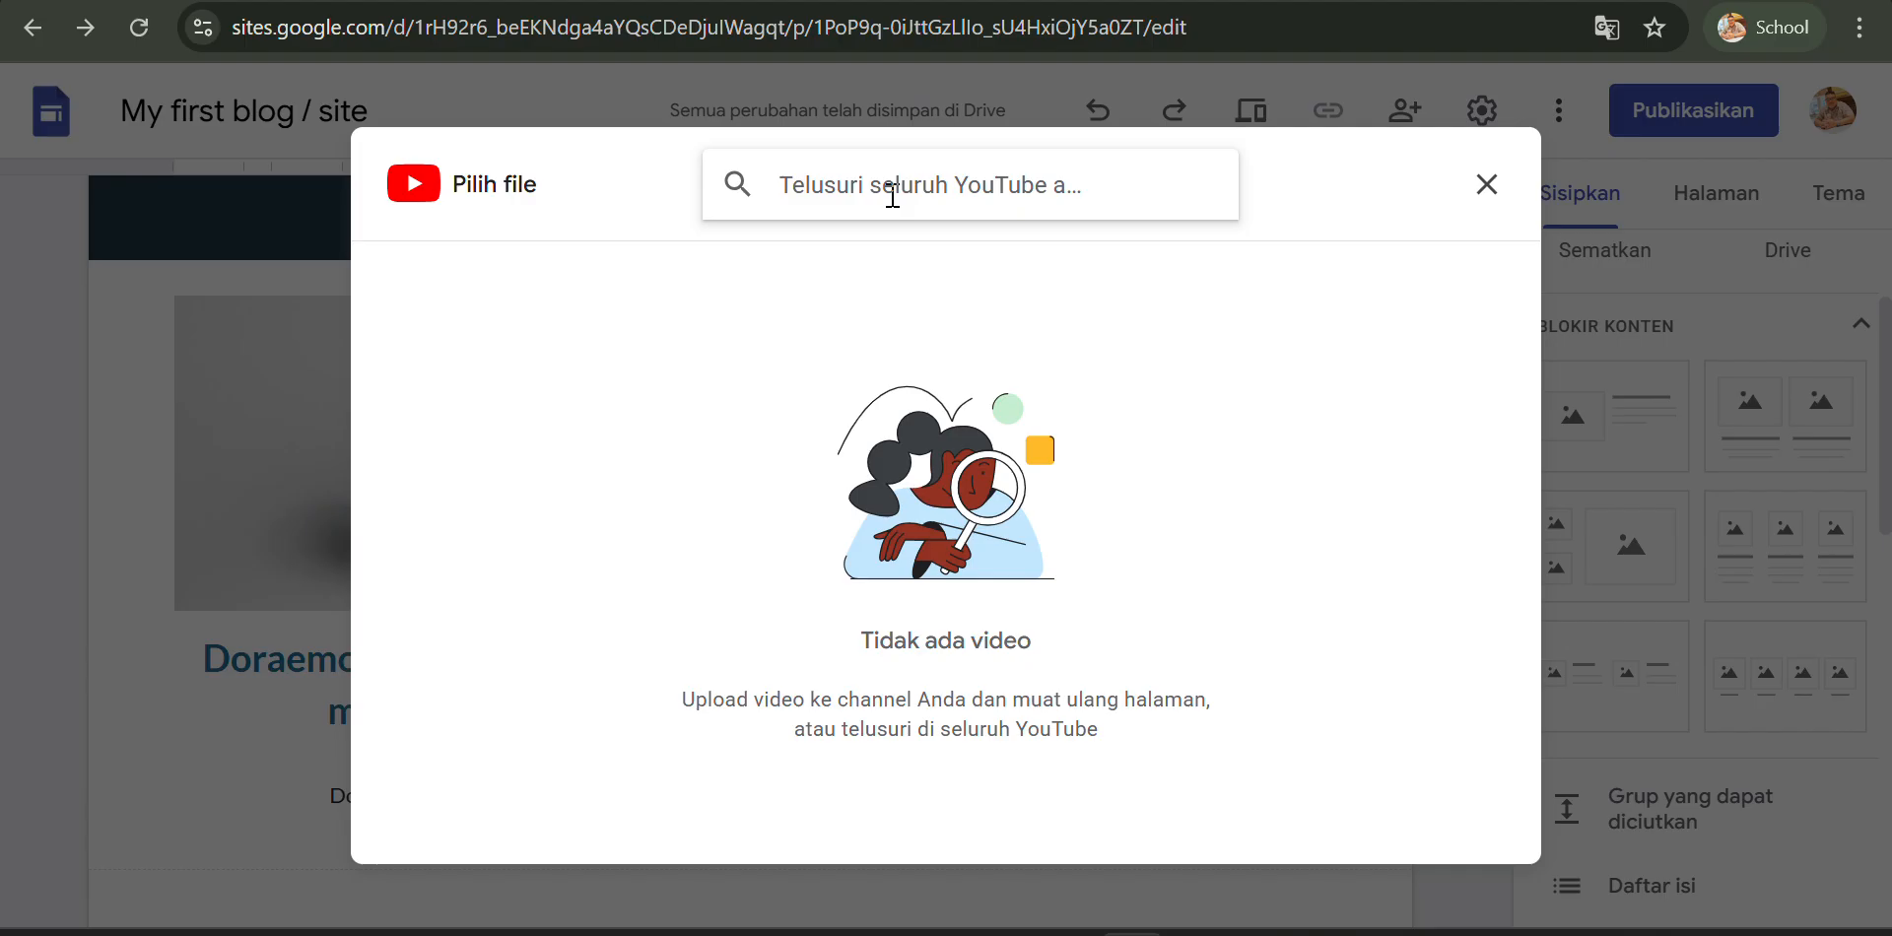
text(dora)
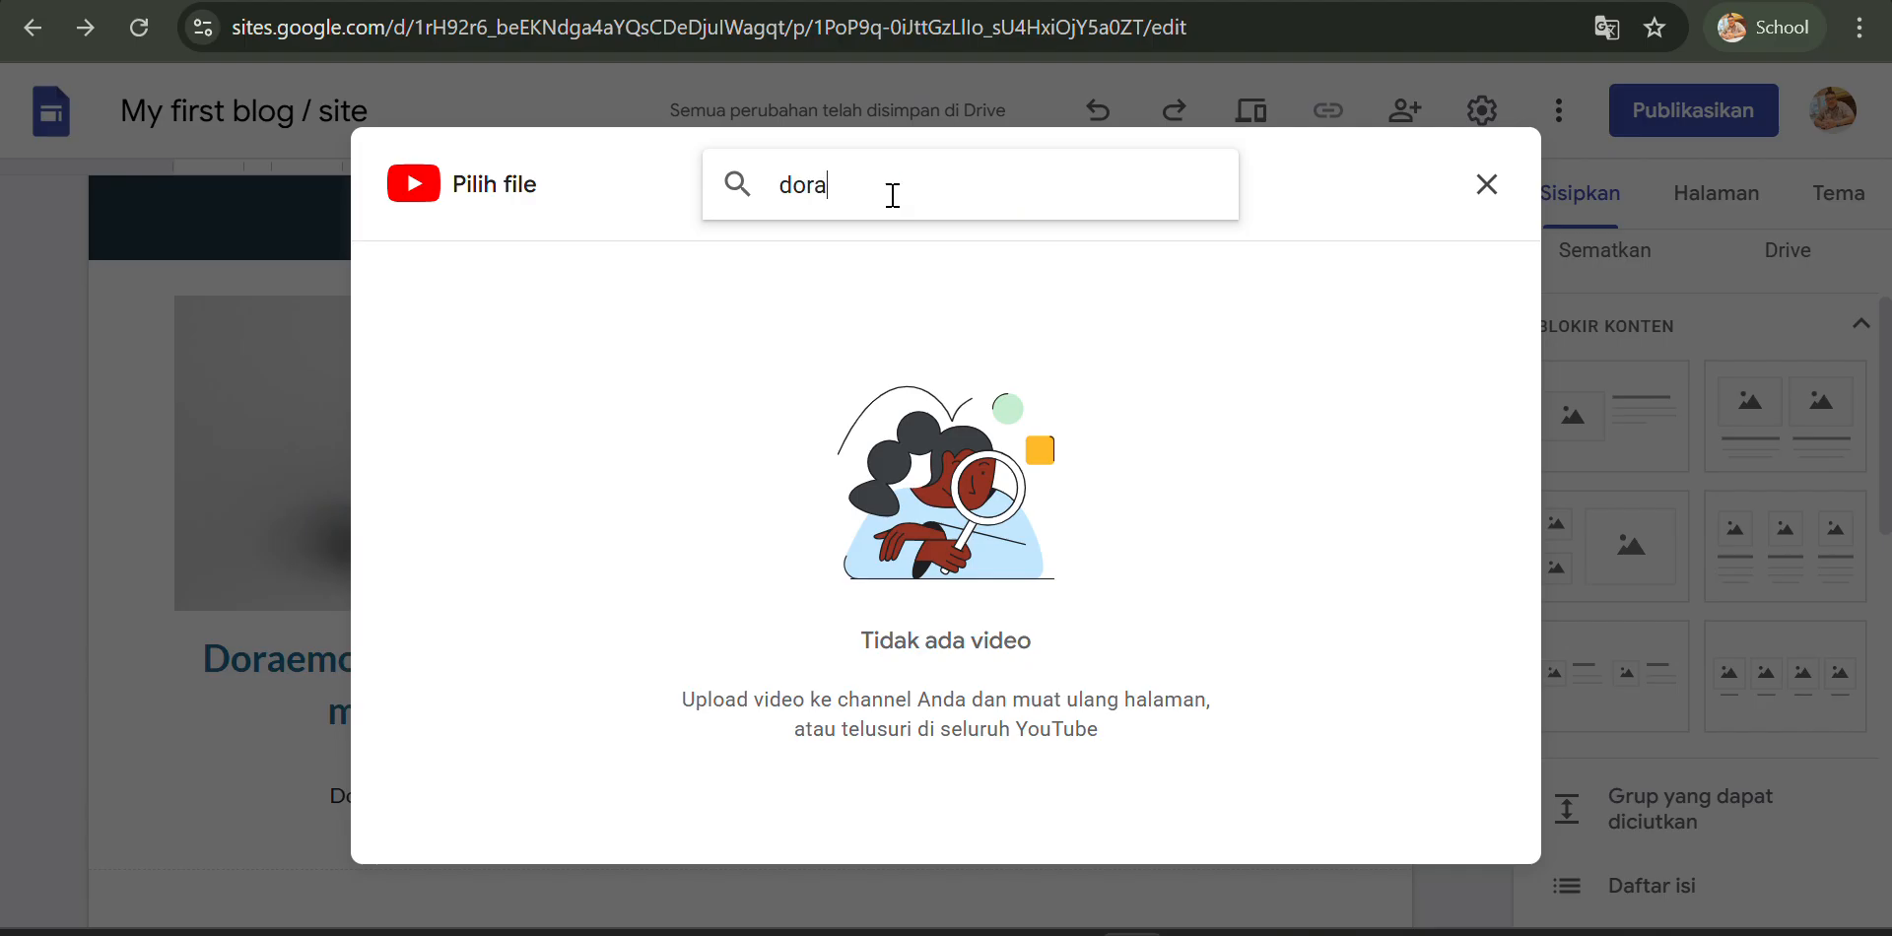
text(emon)
key(Return)
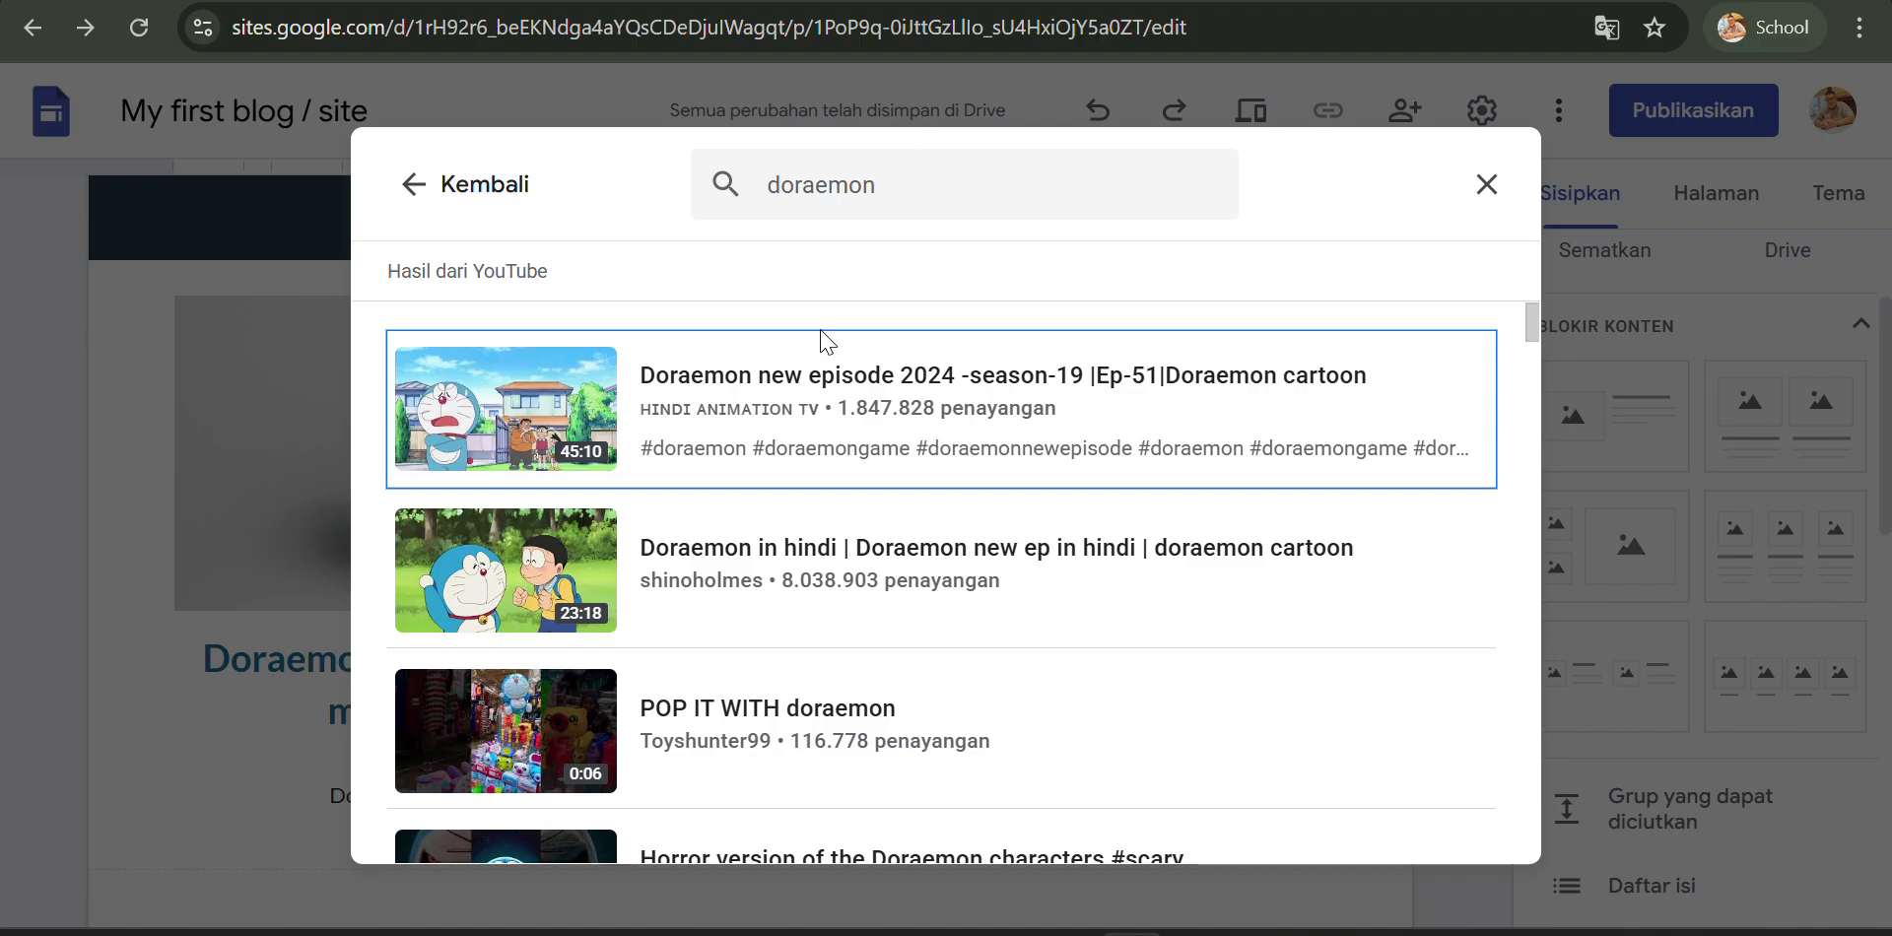
scroll(741, 340, down, 2)
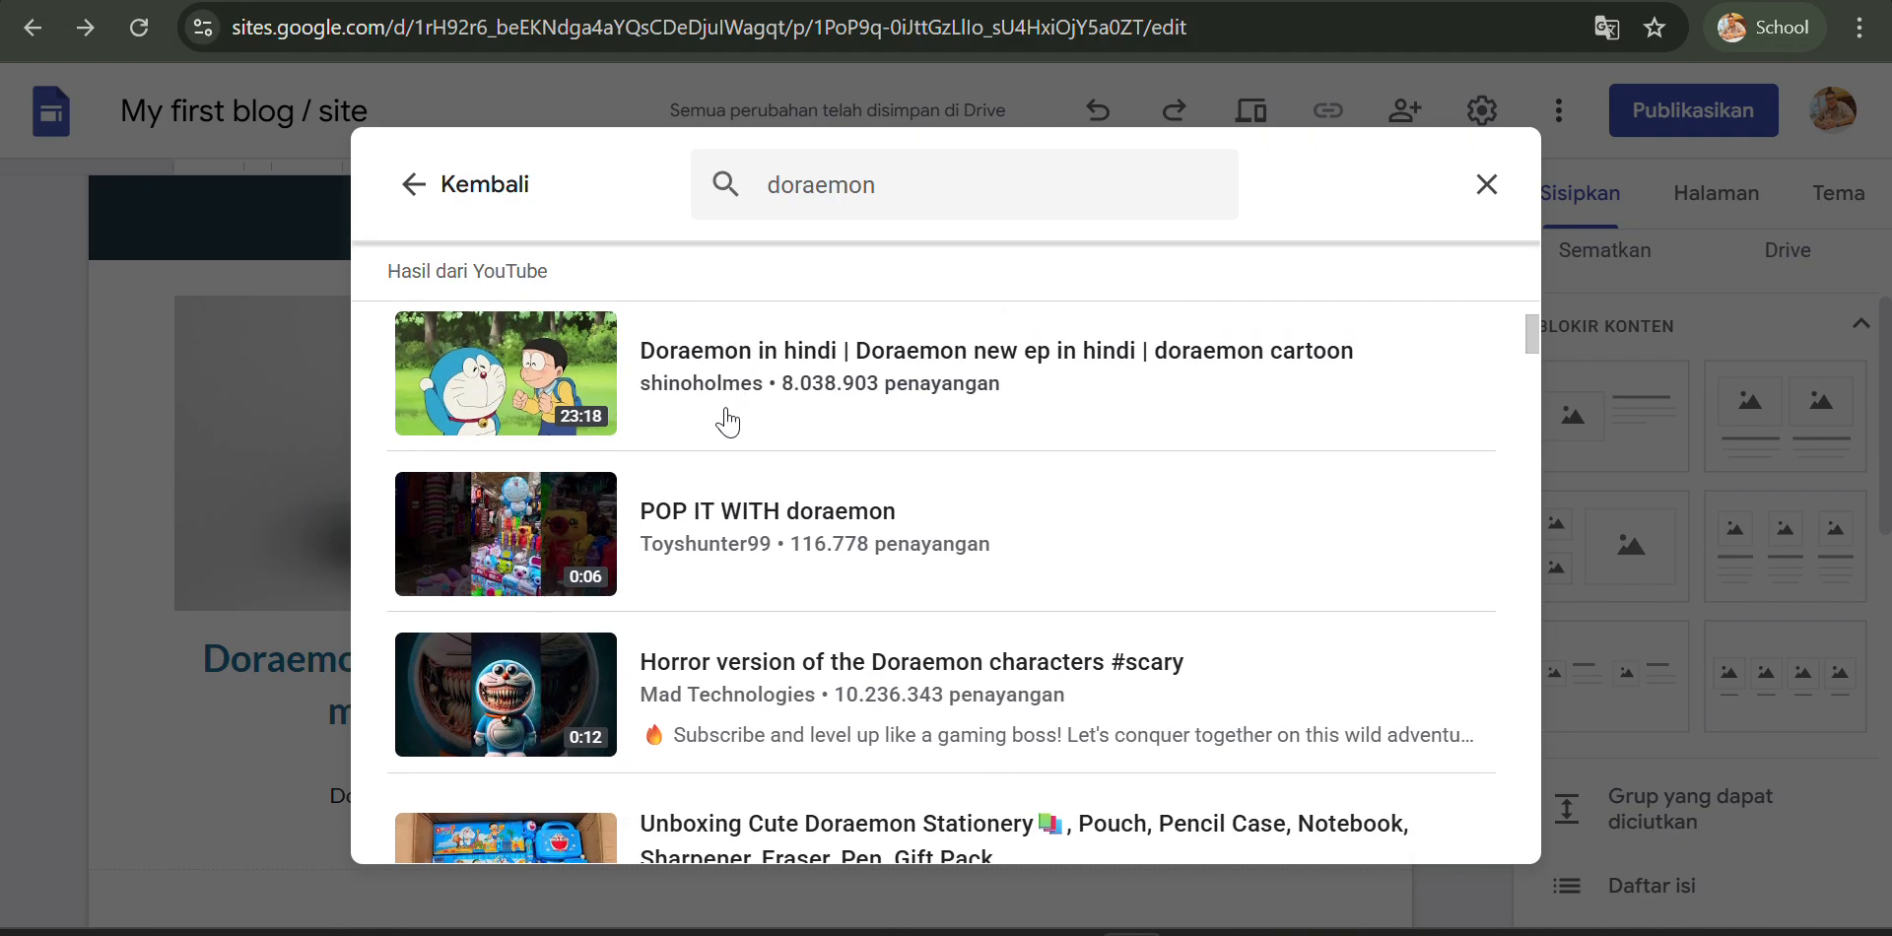
scroll(730, 422, up, 2)
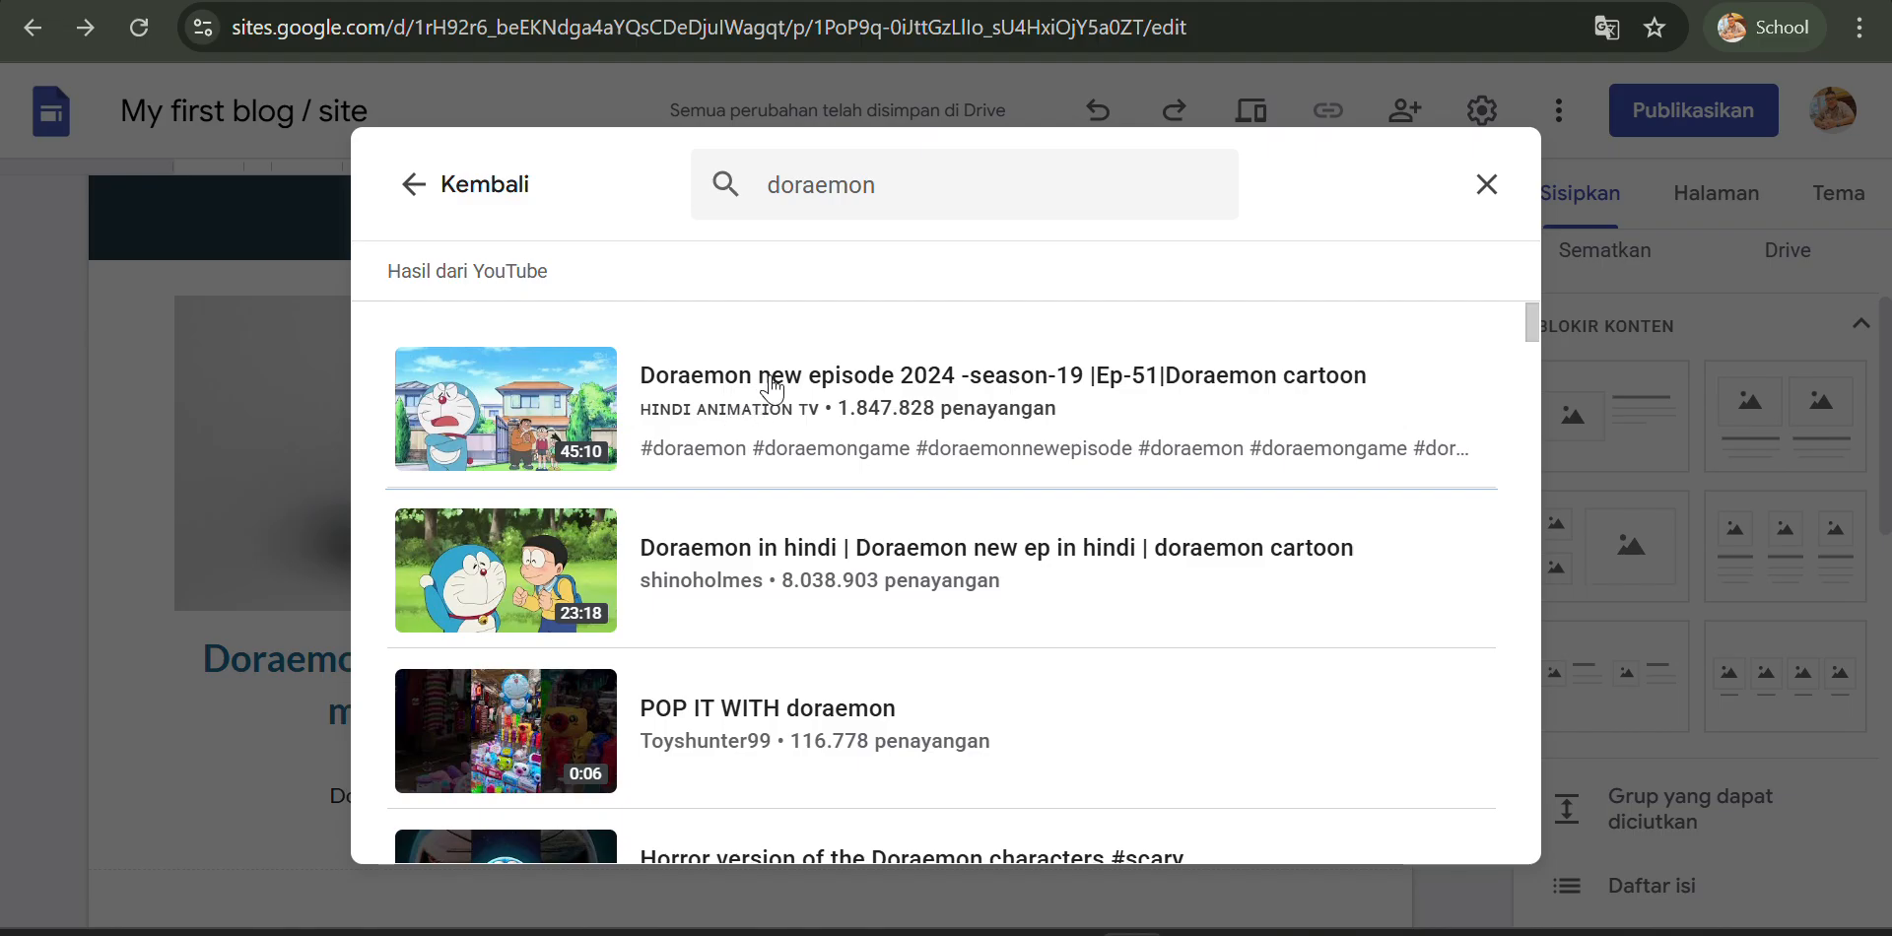
click(773, 389)
click(1449, 831)
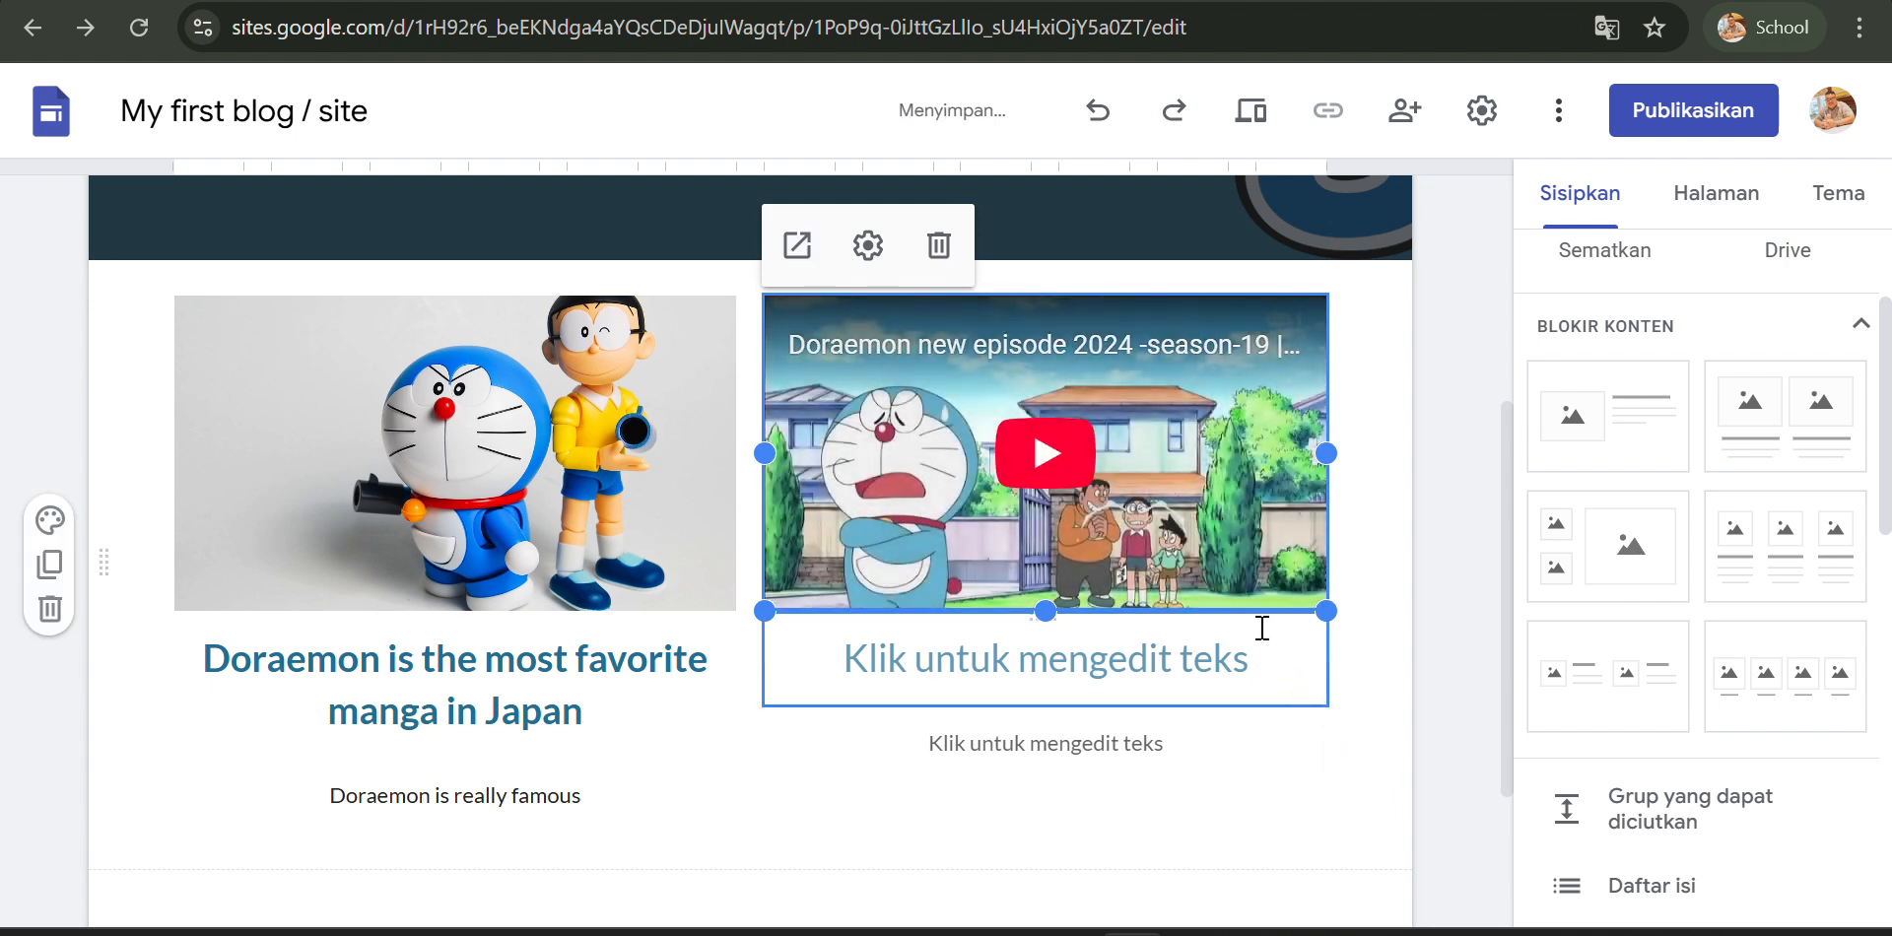
- Set the second column's heading text to "Doraemon episode"
click(1079, 674)
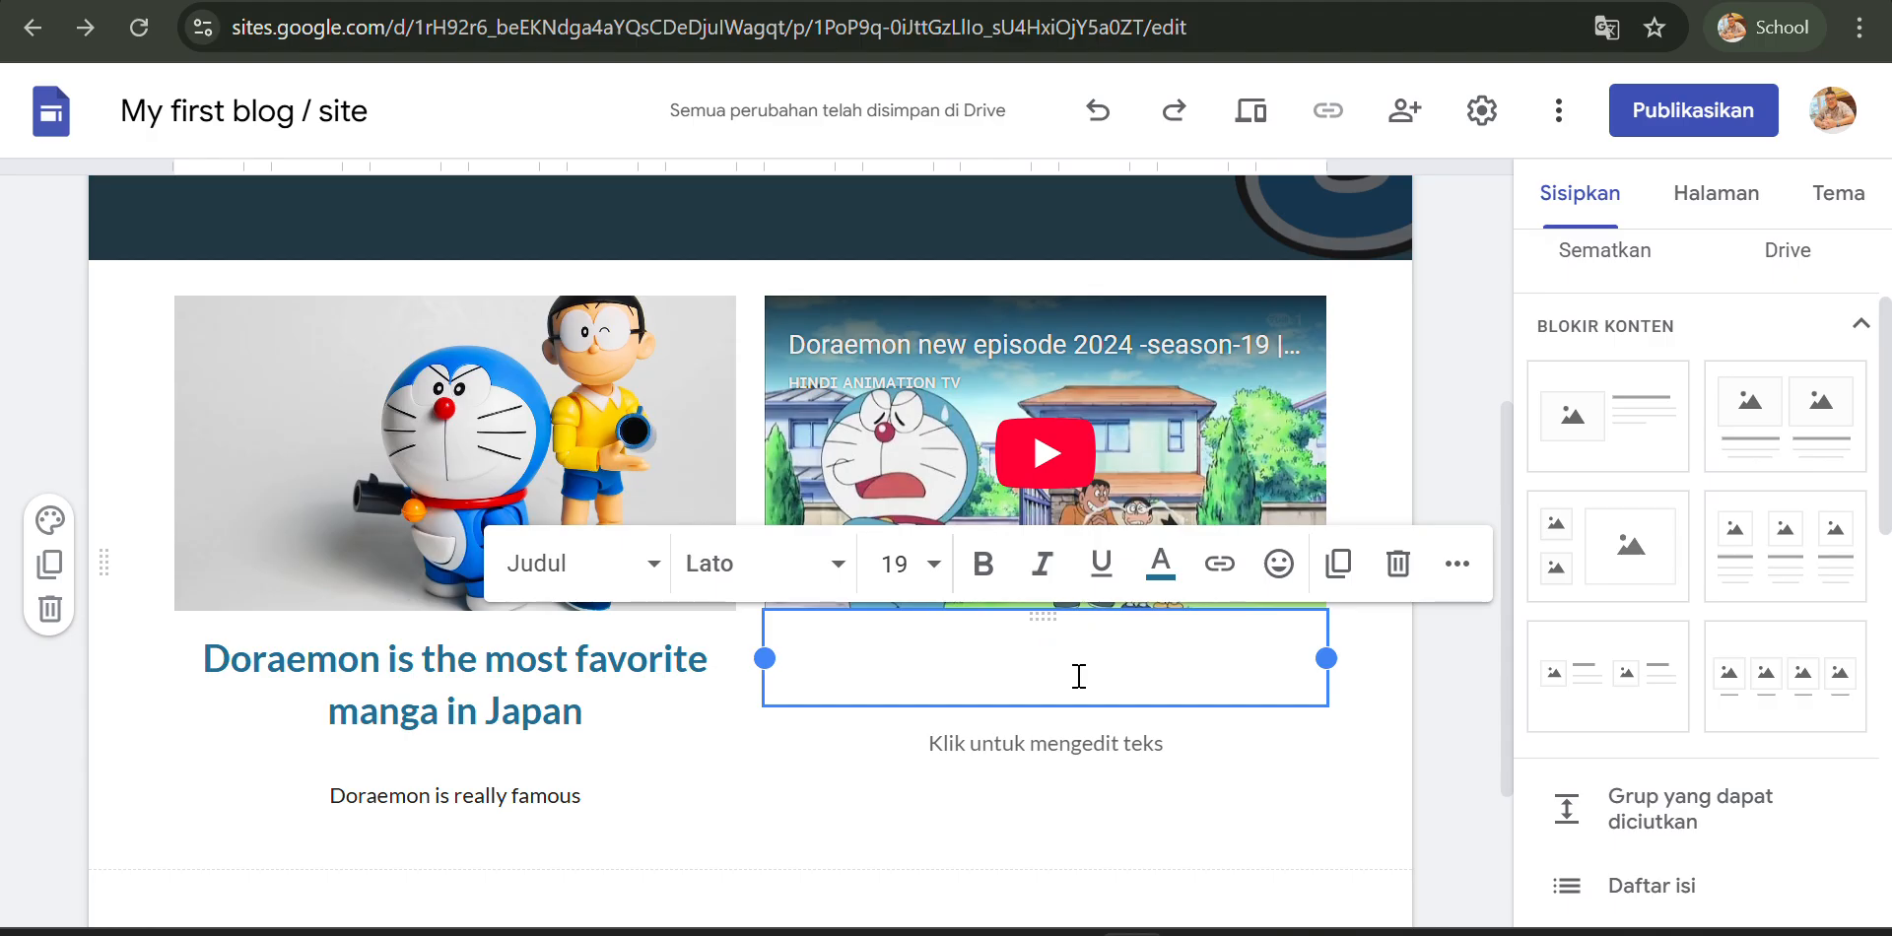
text(Doraemon)
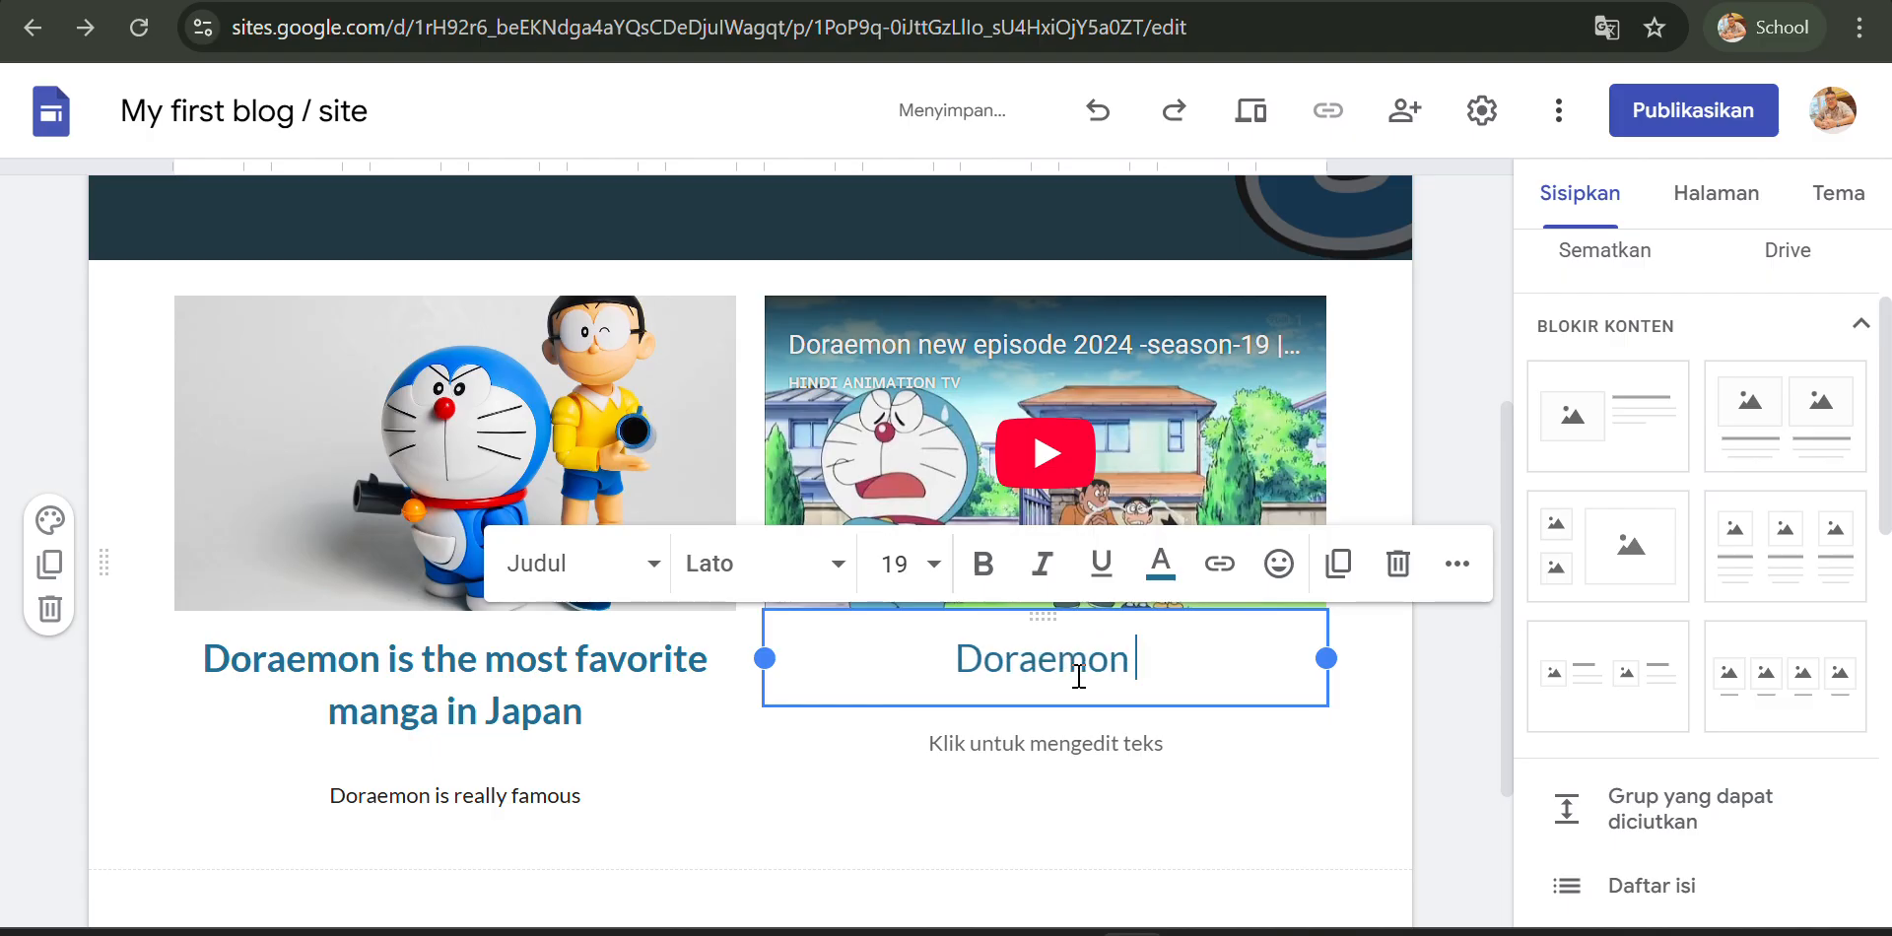
text( episode)
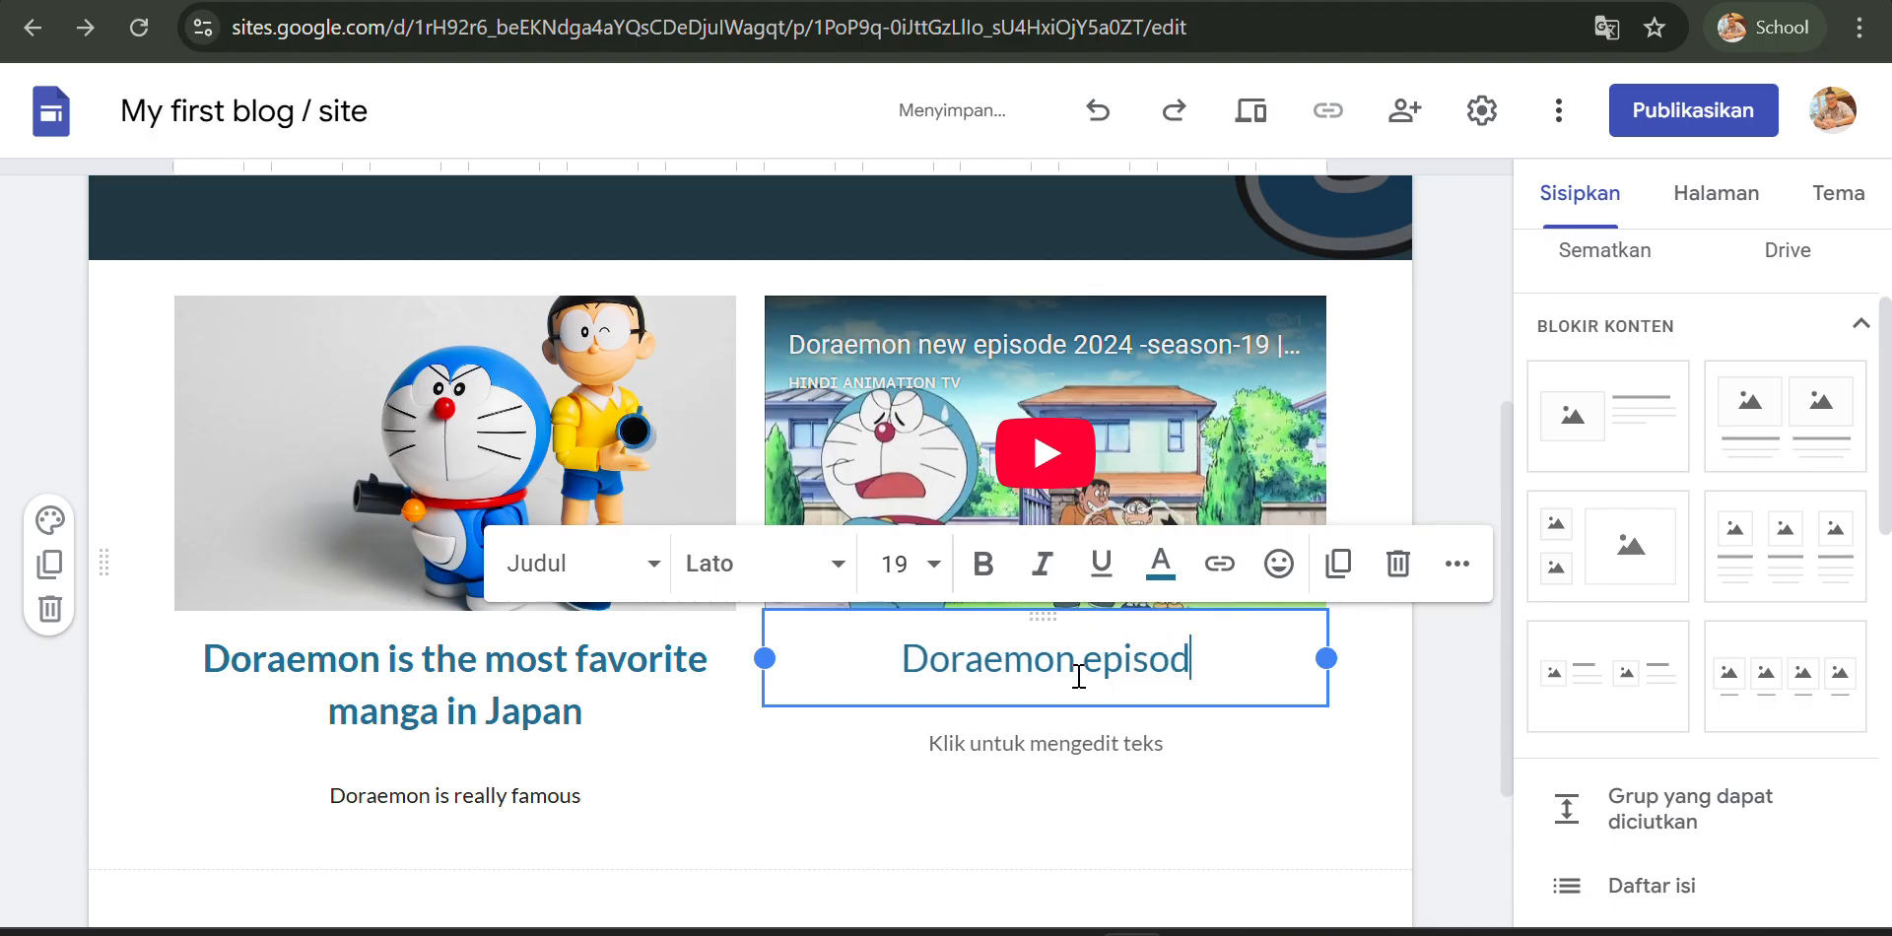
- Enter "Doraemon episode in 2024" as the second column's body text
click(999, 757)
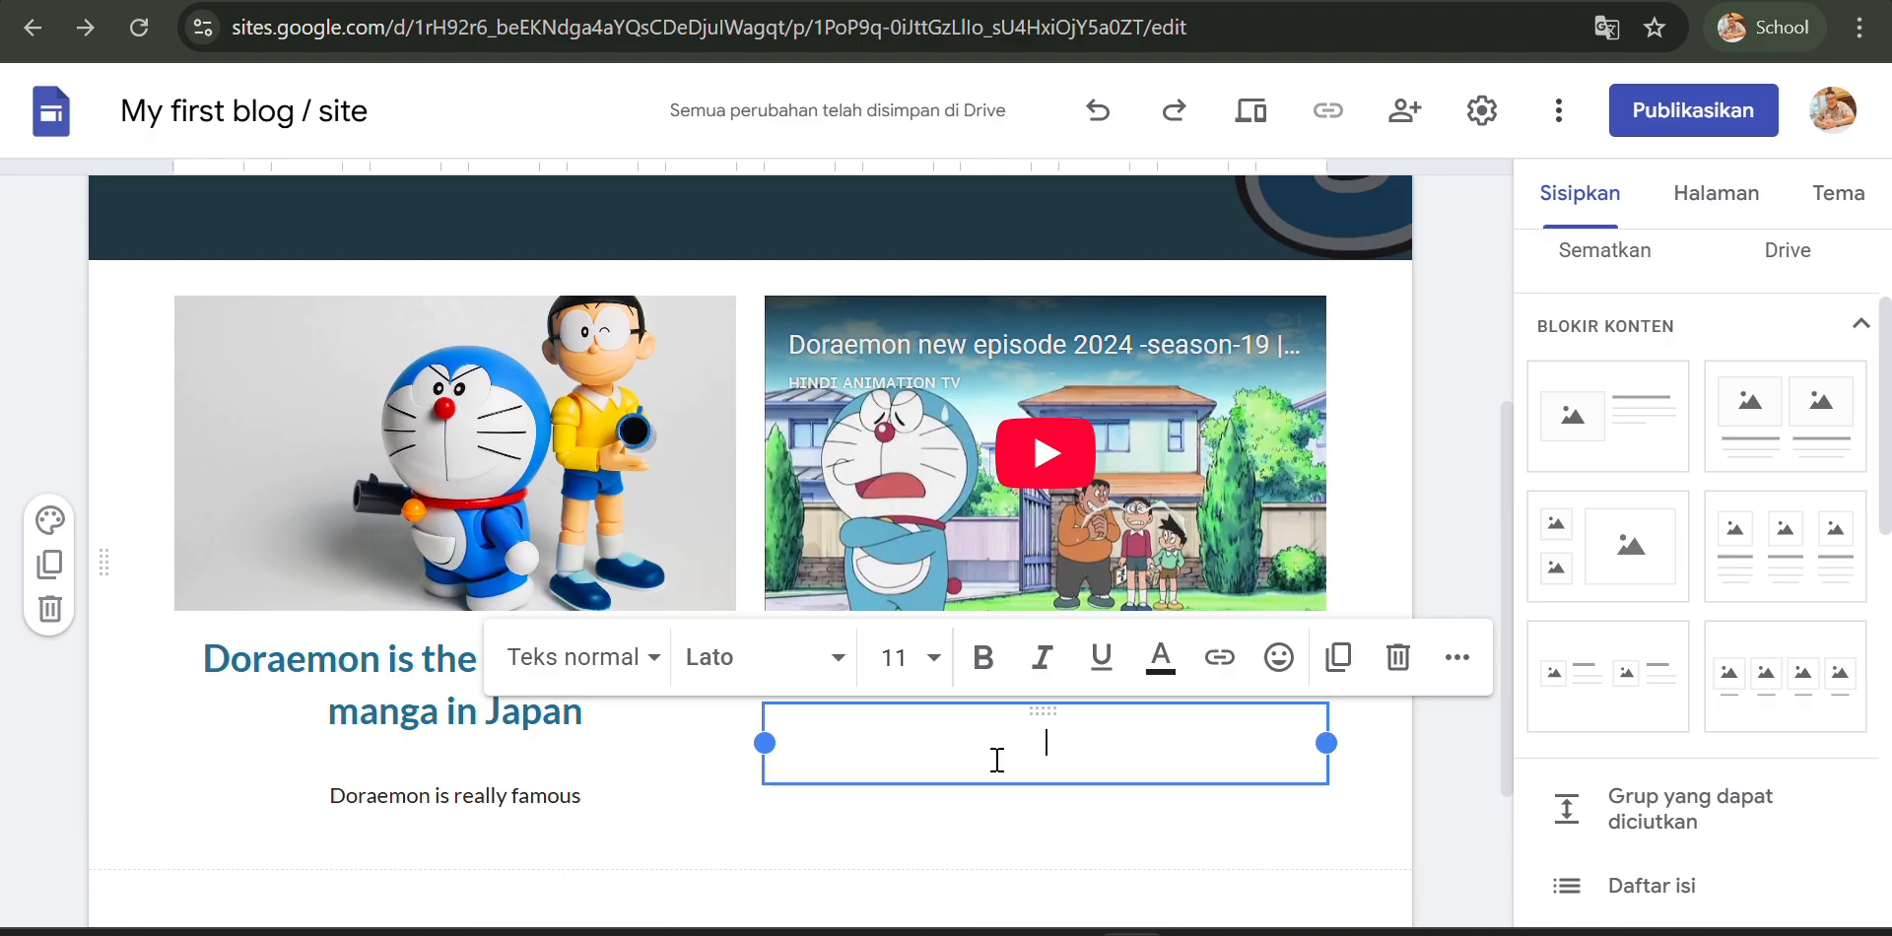
text(Dora)
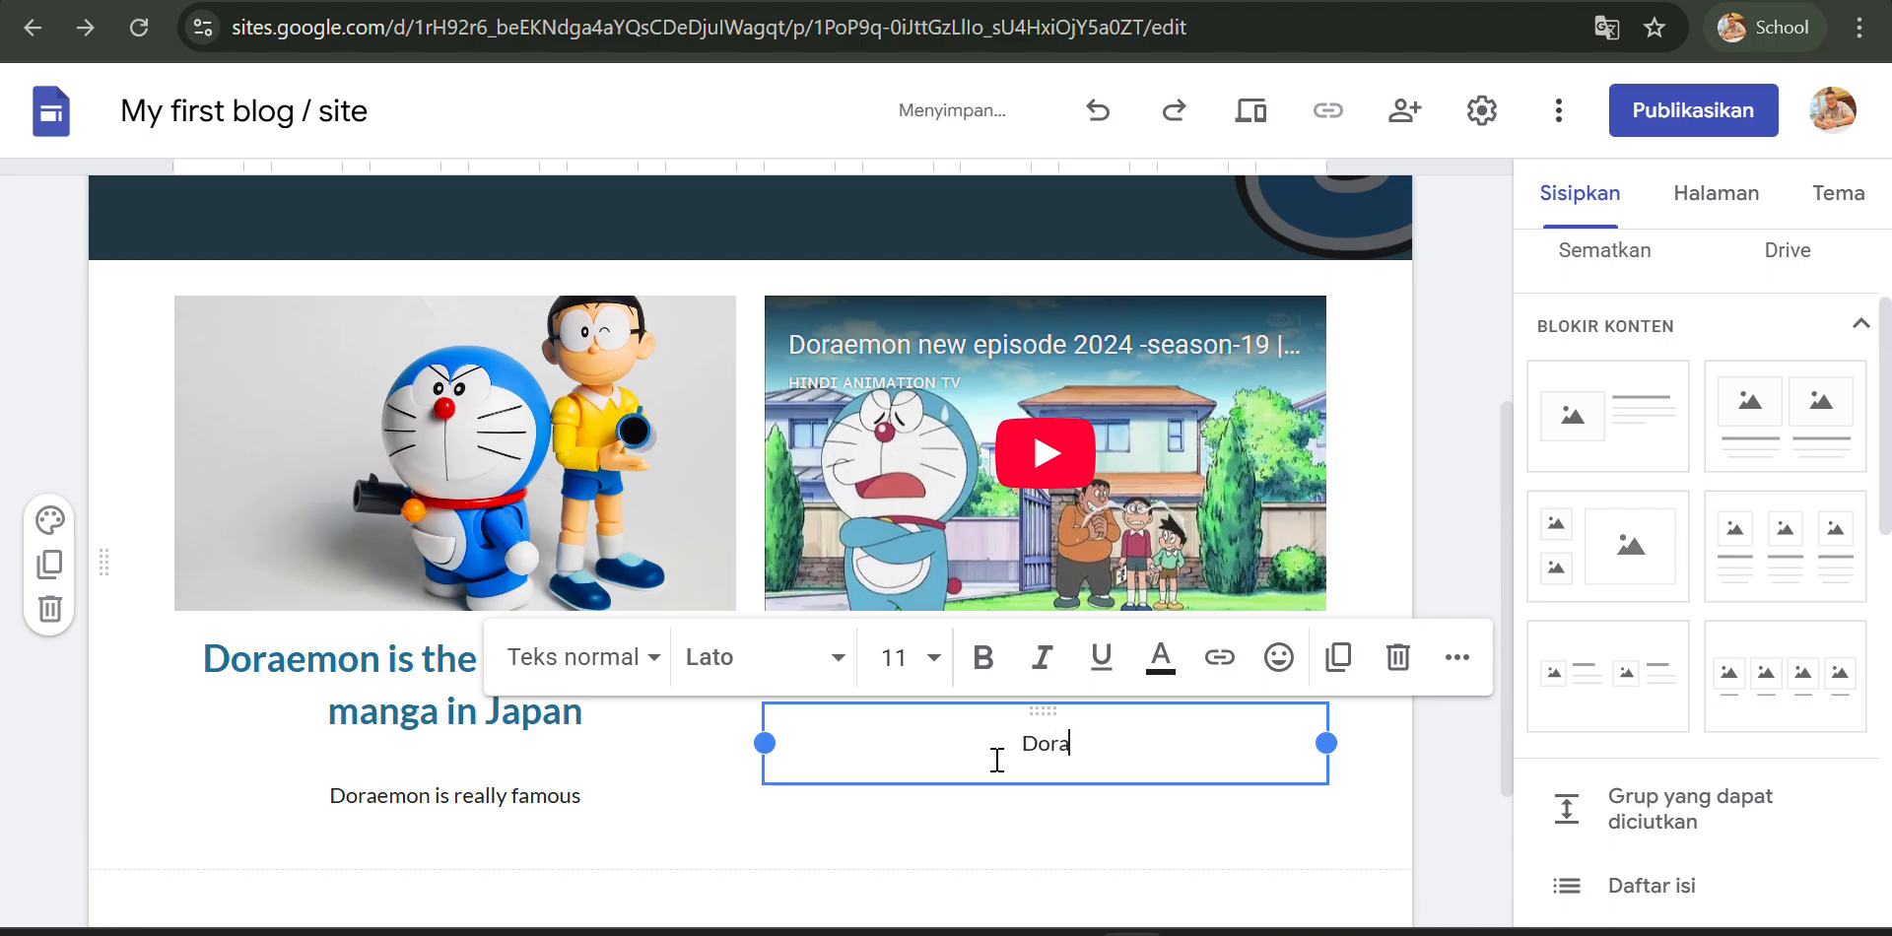
text(emon epis)
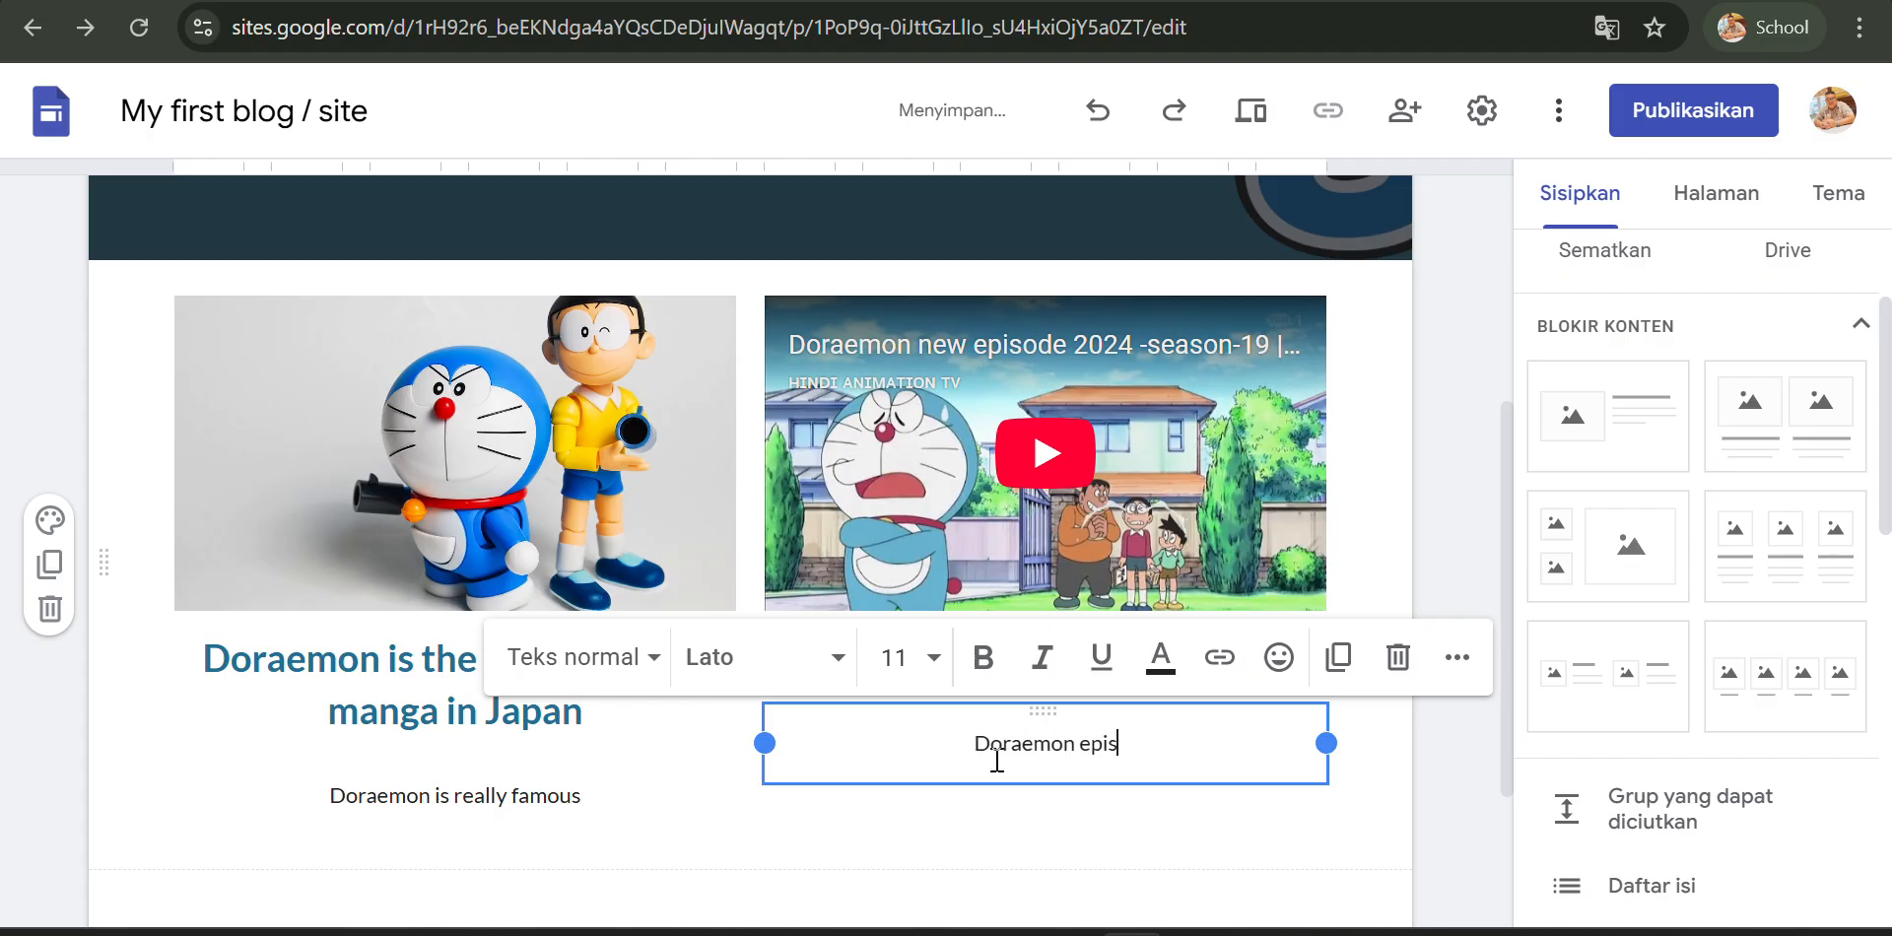
text(ode in 2)
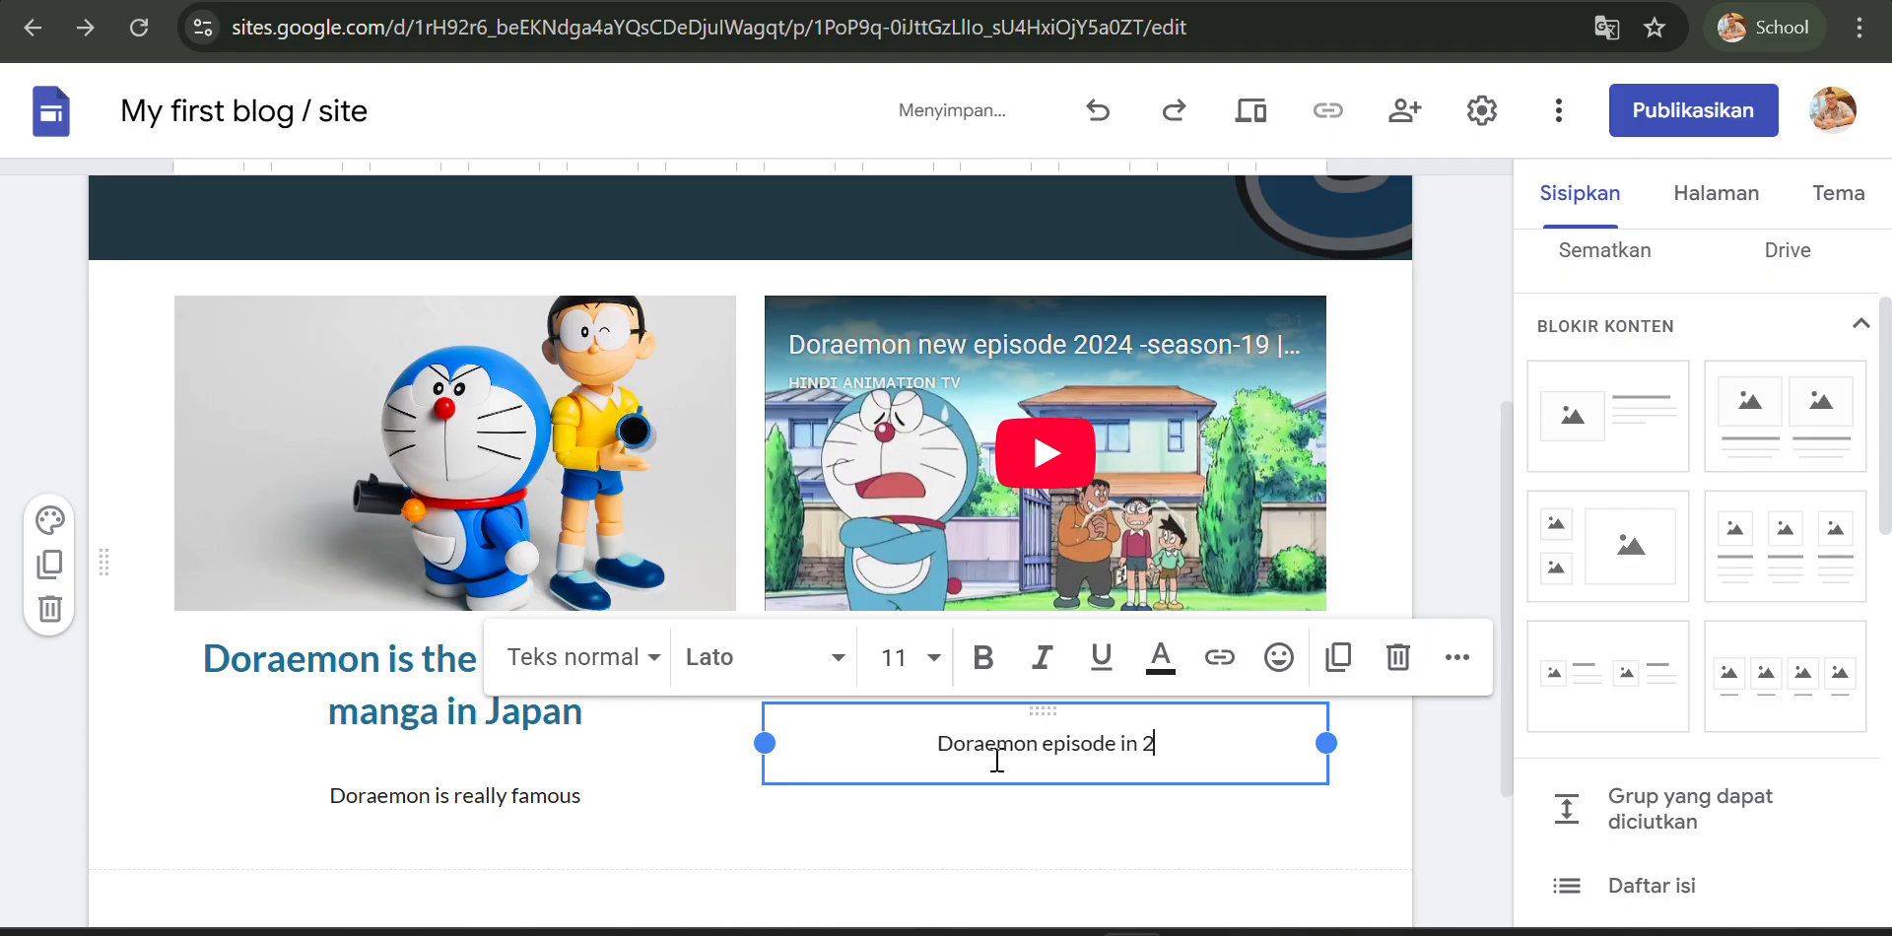
text(024)
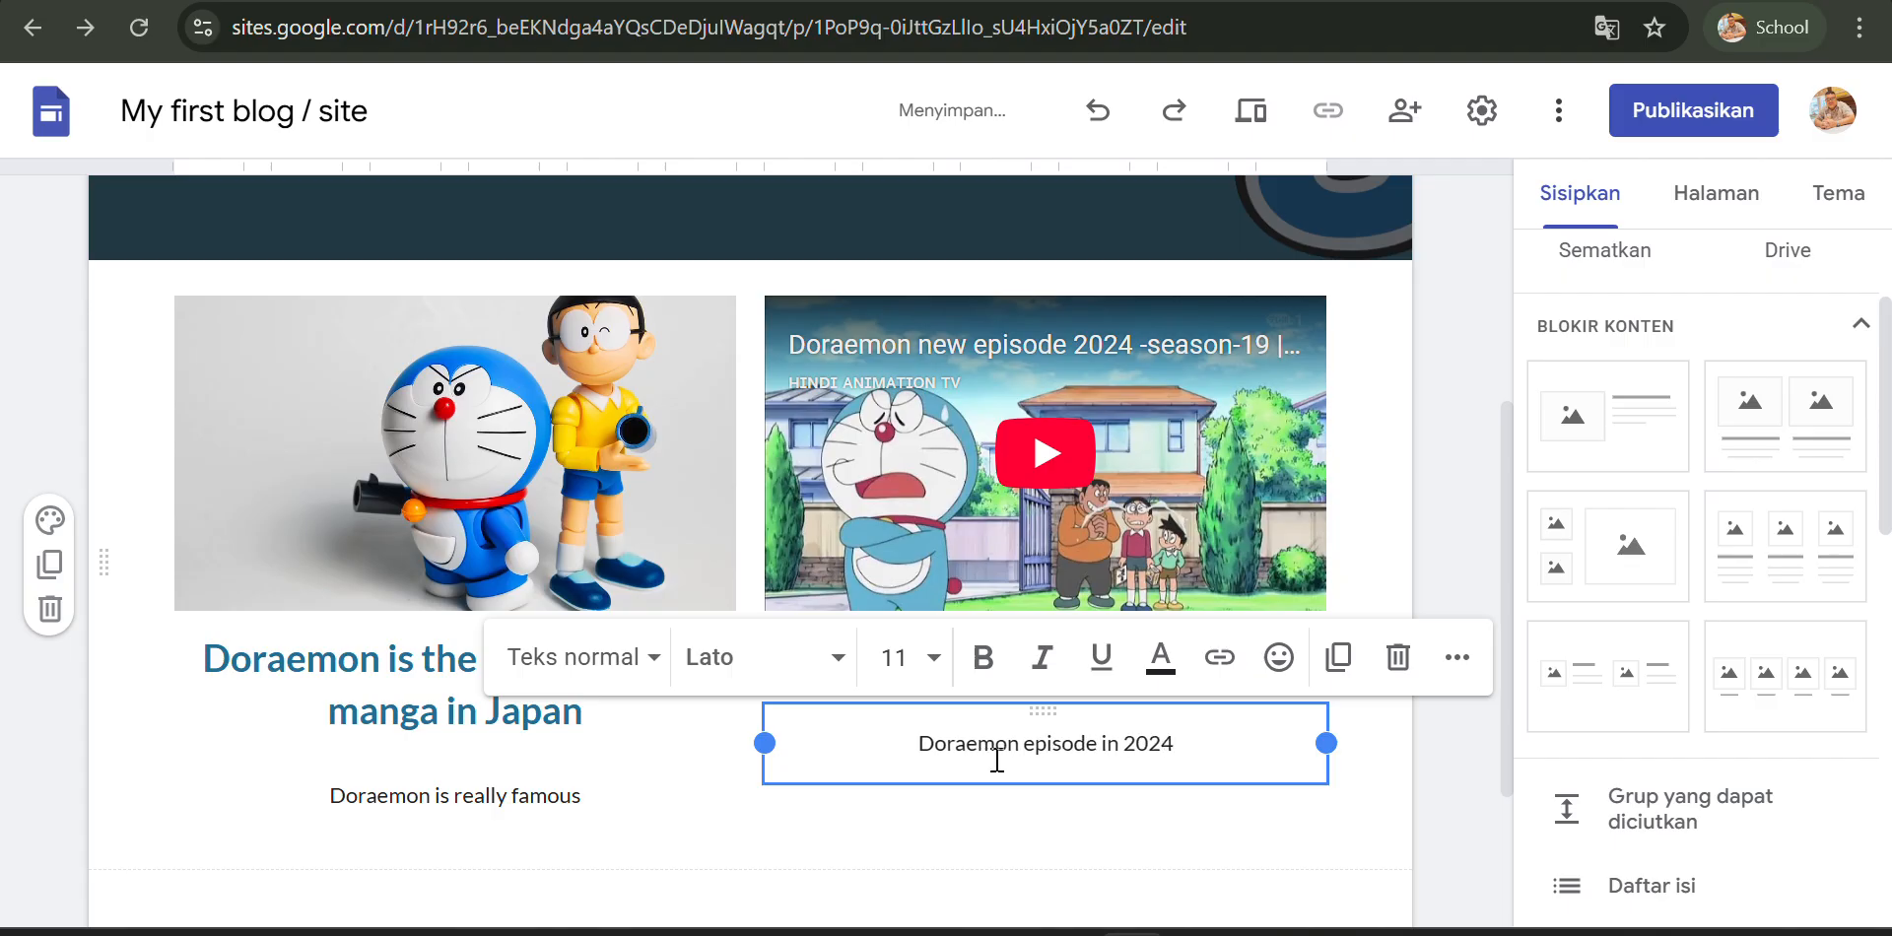
click(1018, 833)
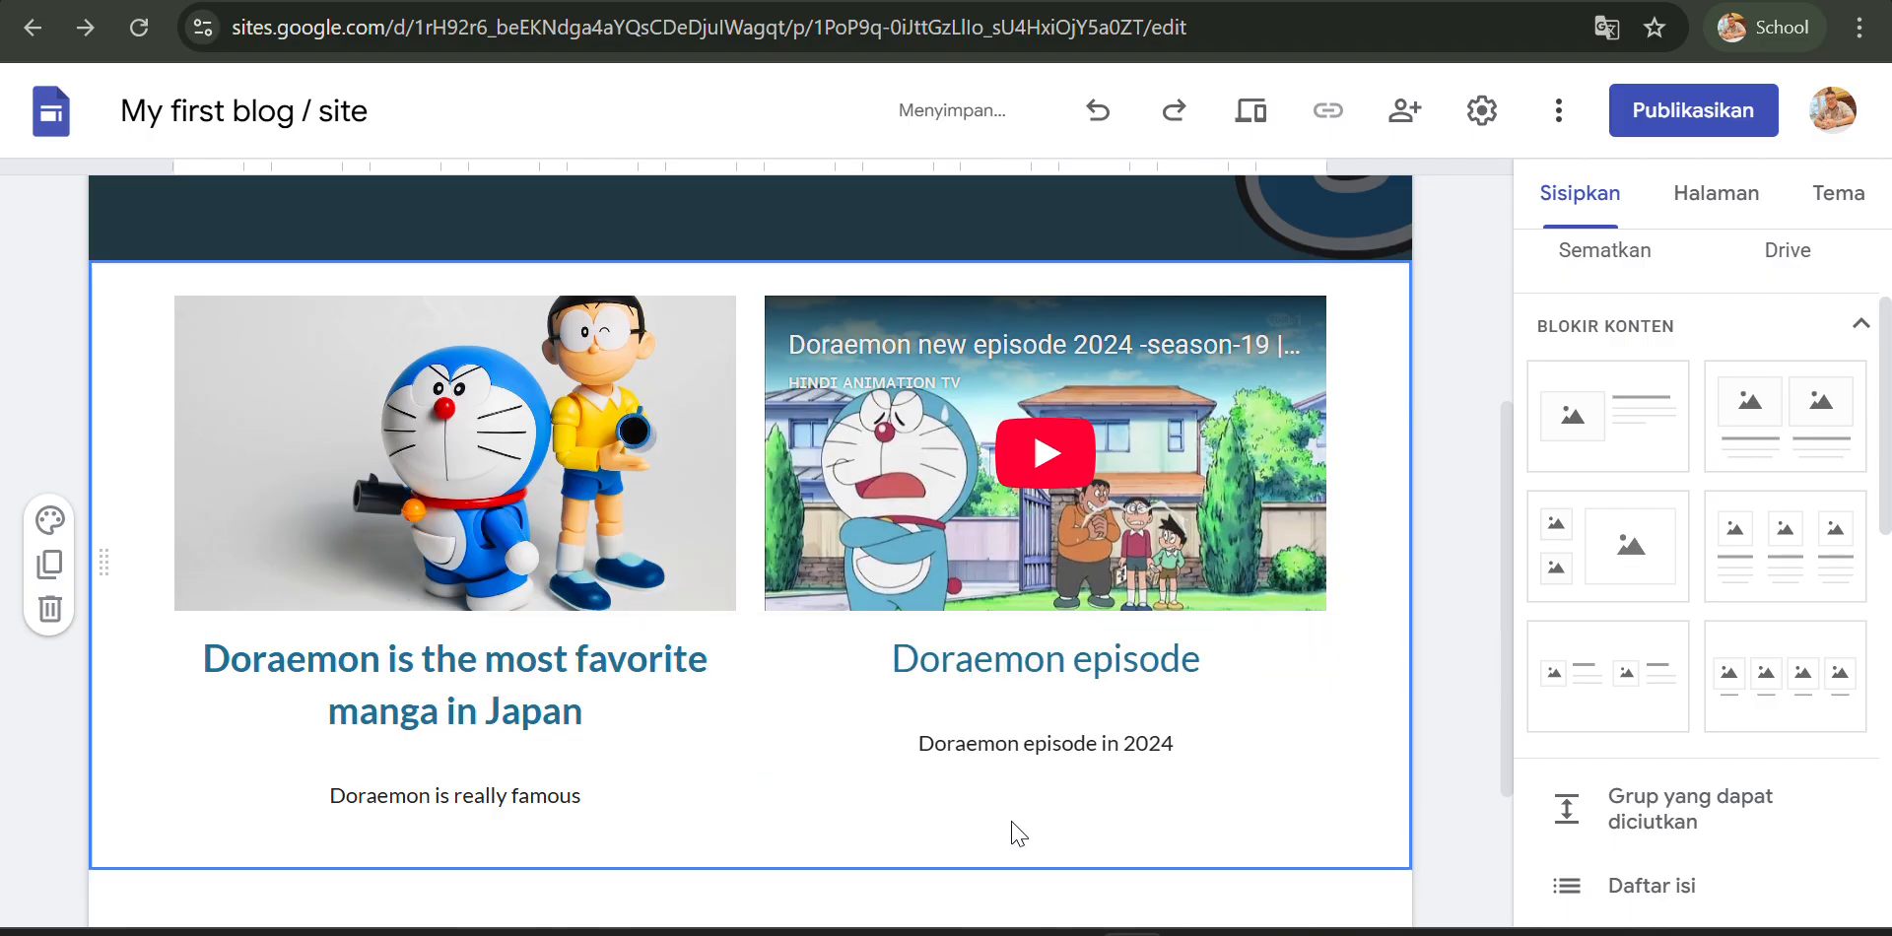
- Set the Doraemon content section's background to the turquoise geometric pattern image from the gallery
scroll(1018, 832, up, 4)
scroll(1018, 832, down, 4)
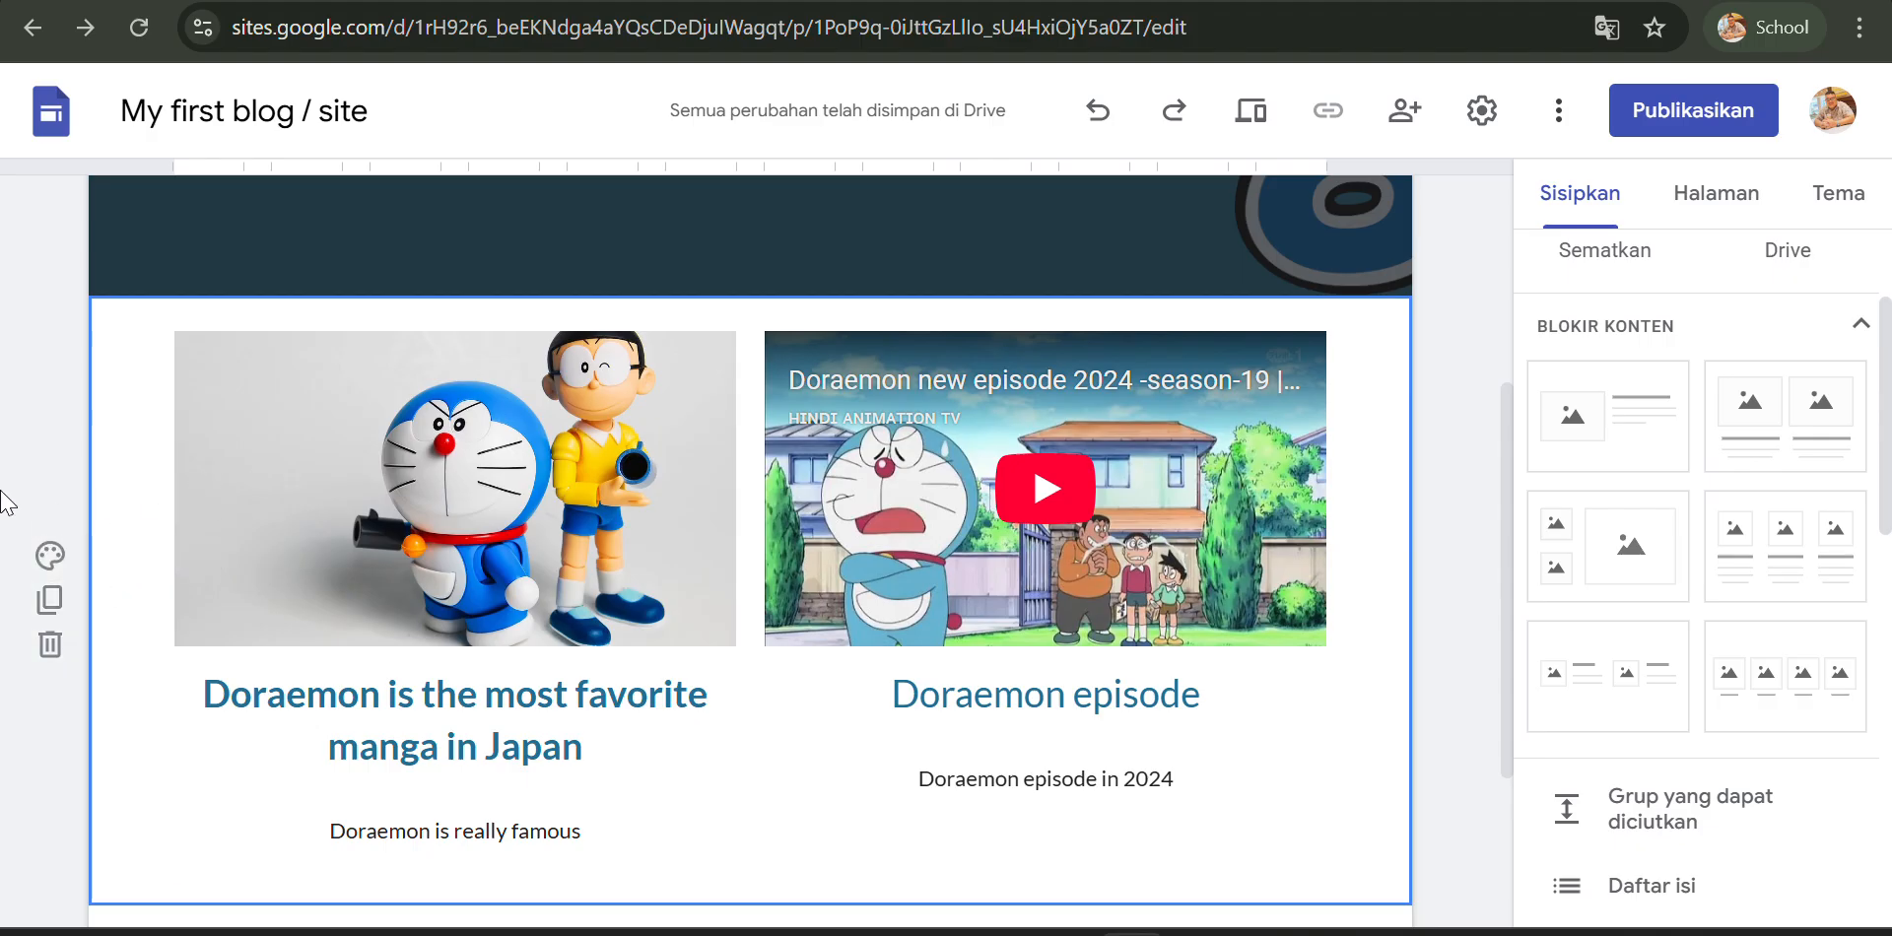
click(41, 557)
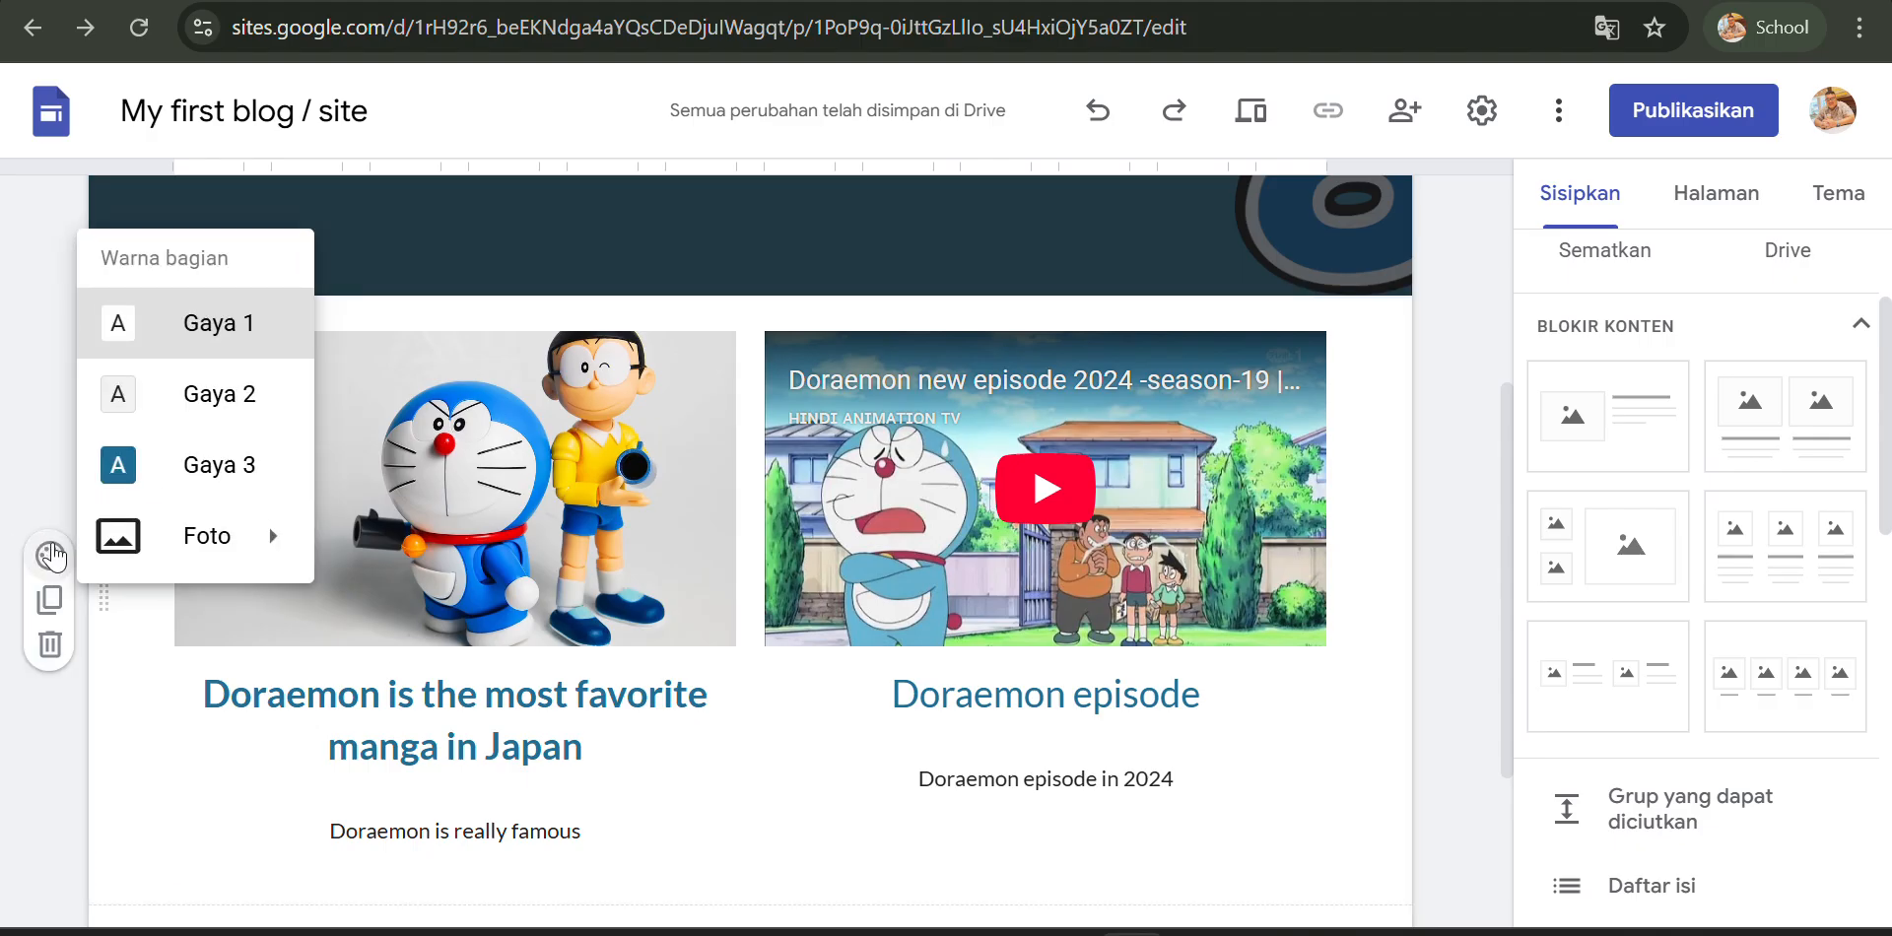
mouse_move(261, 542)
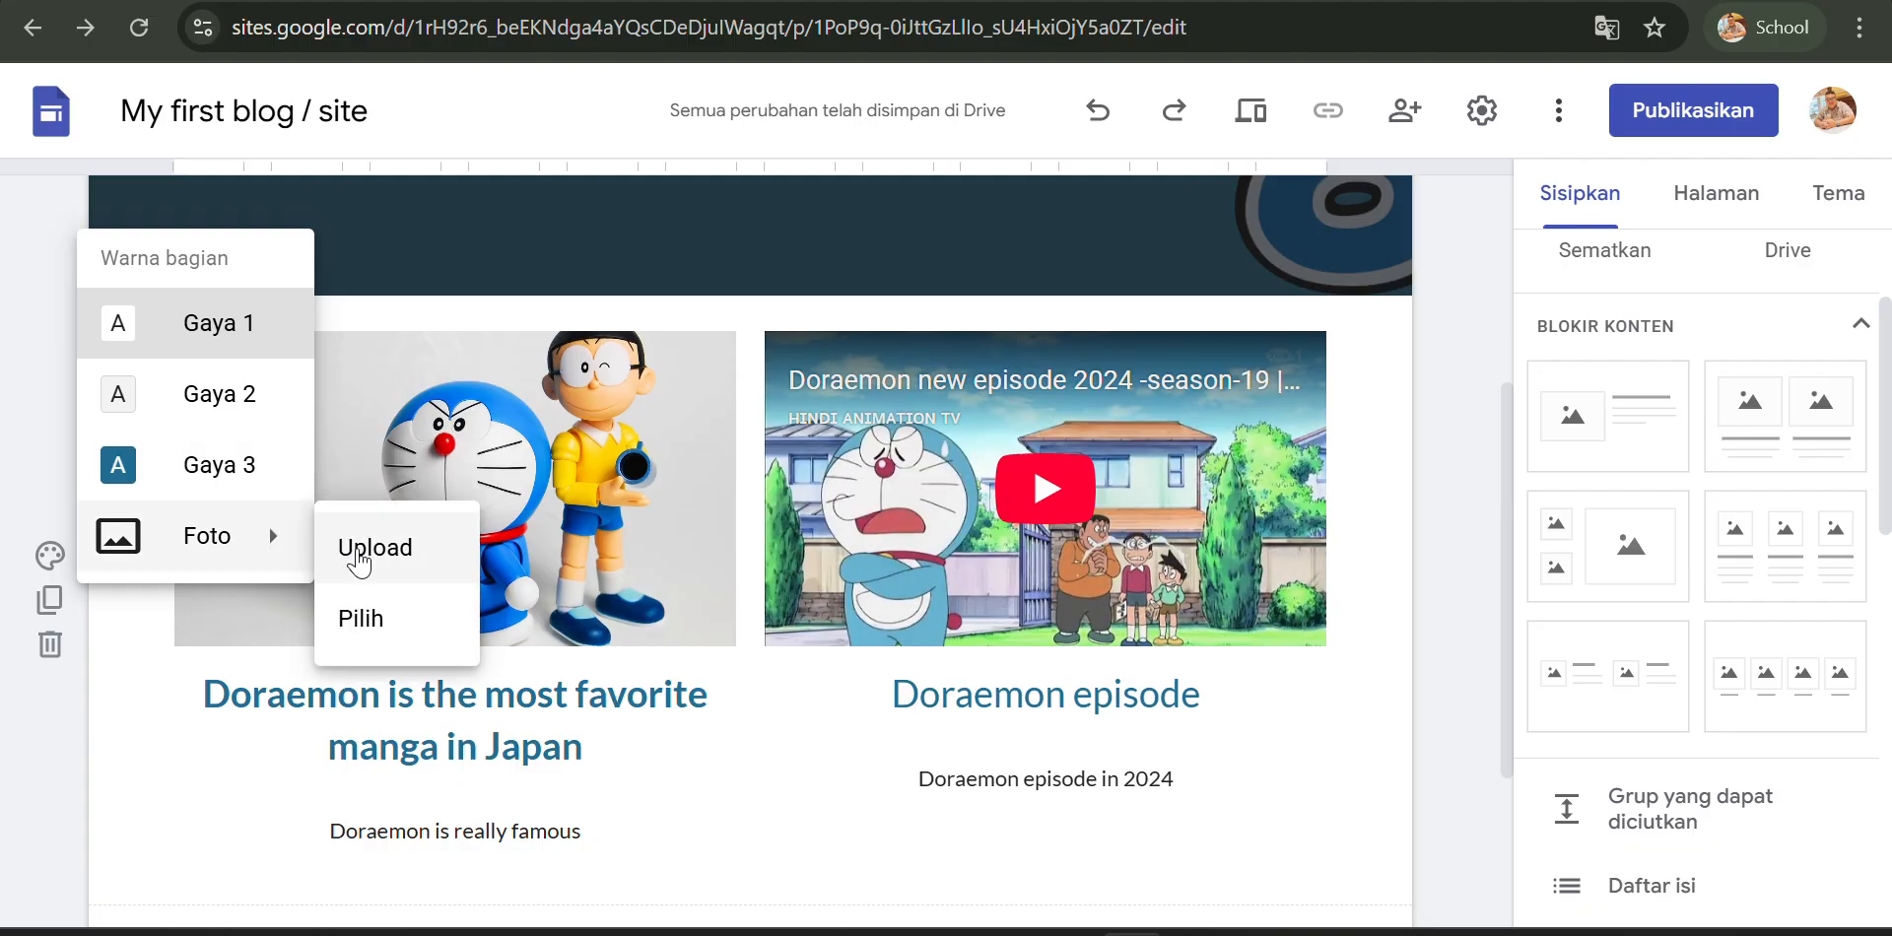
click(328, 634)
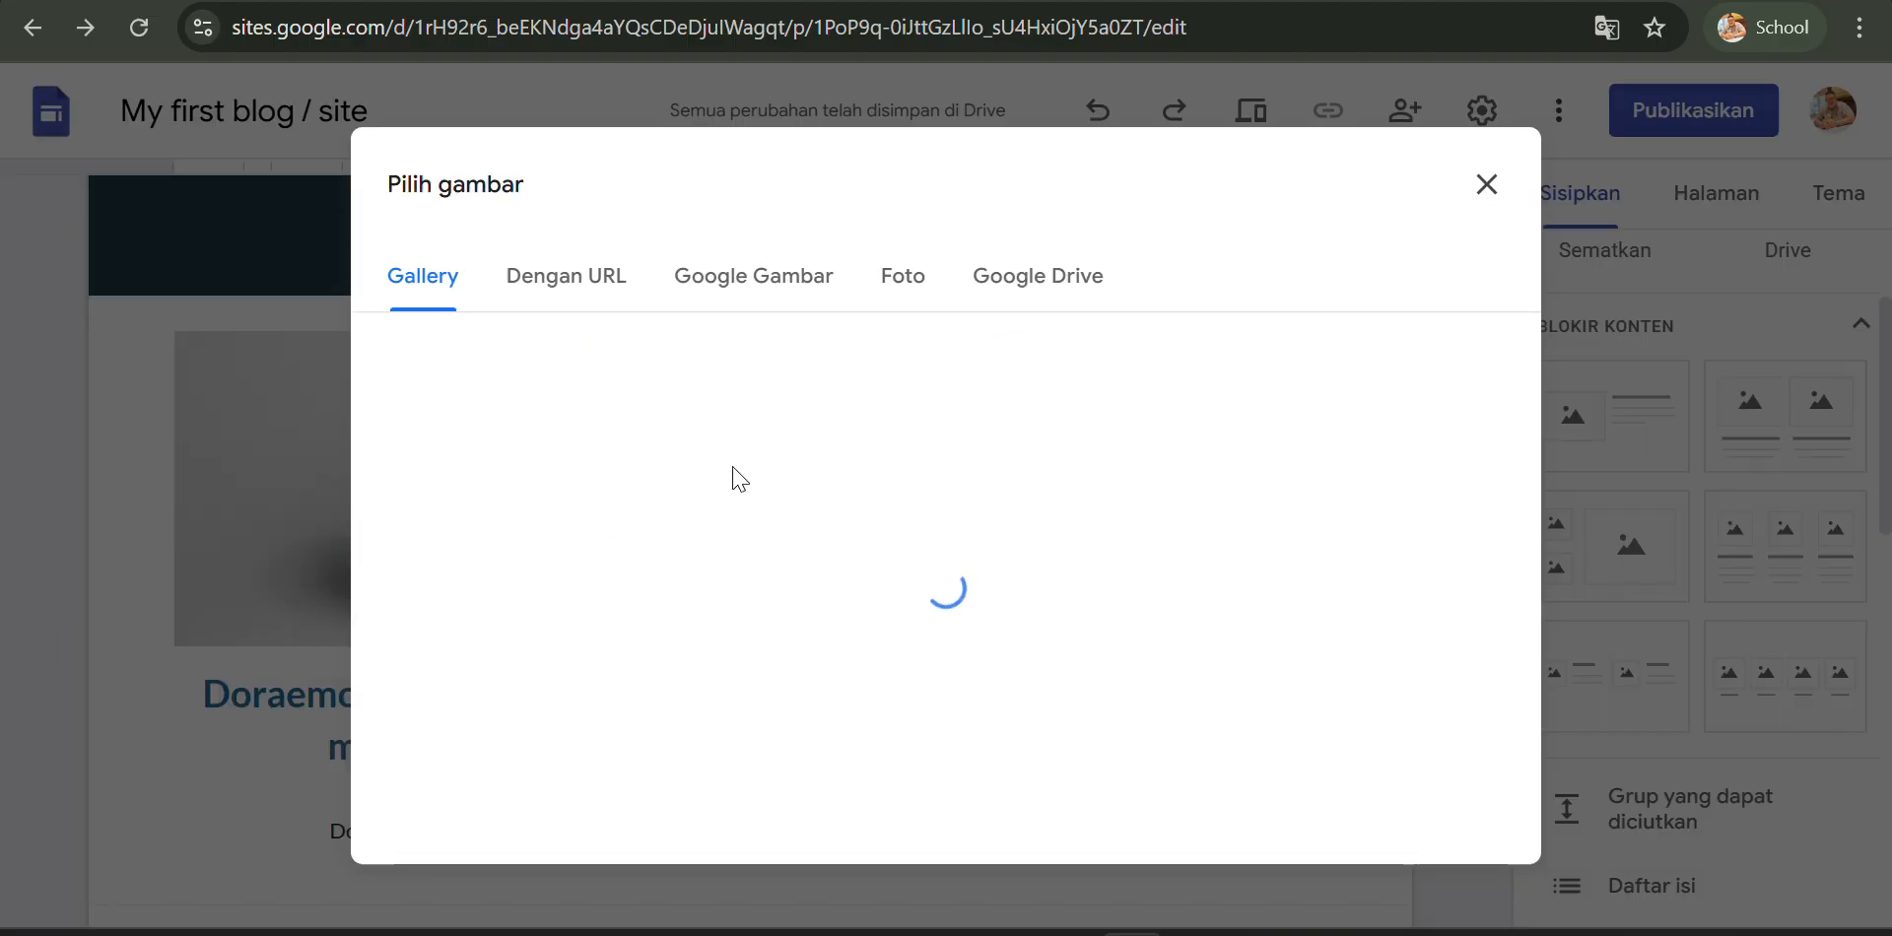
scroll(902, 412, down, 15)
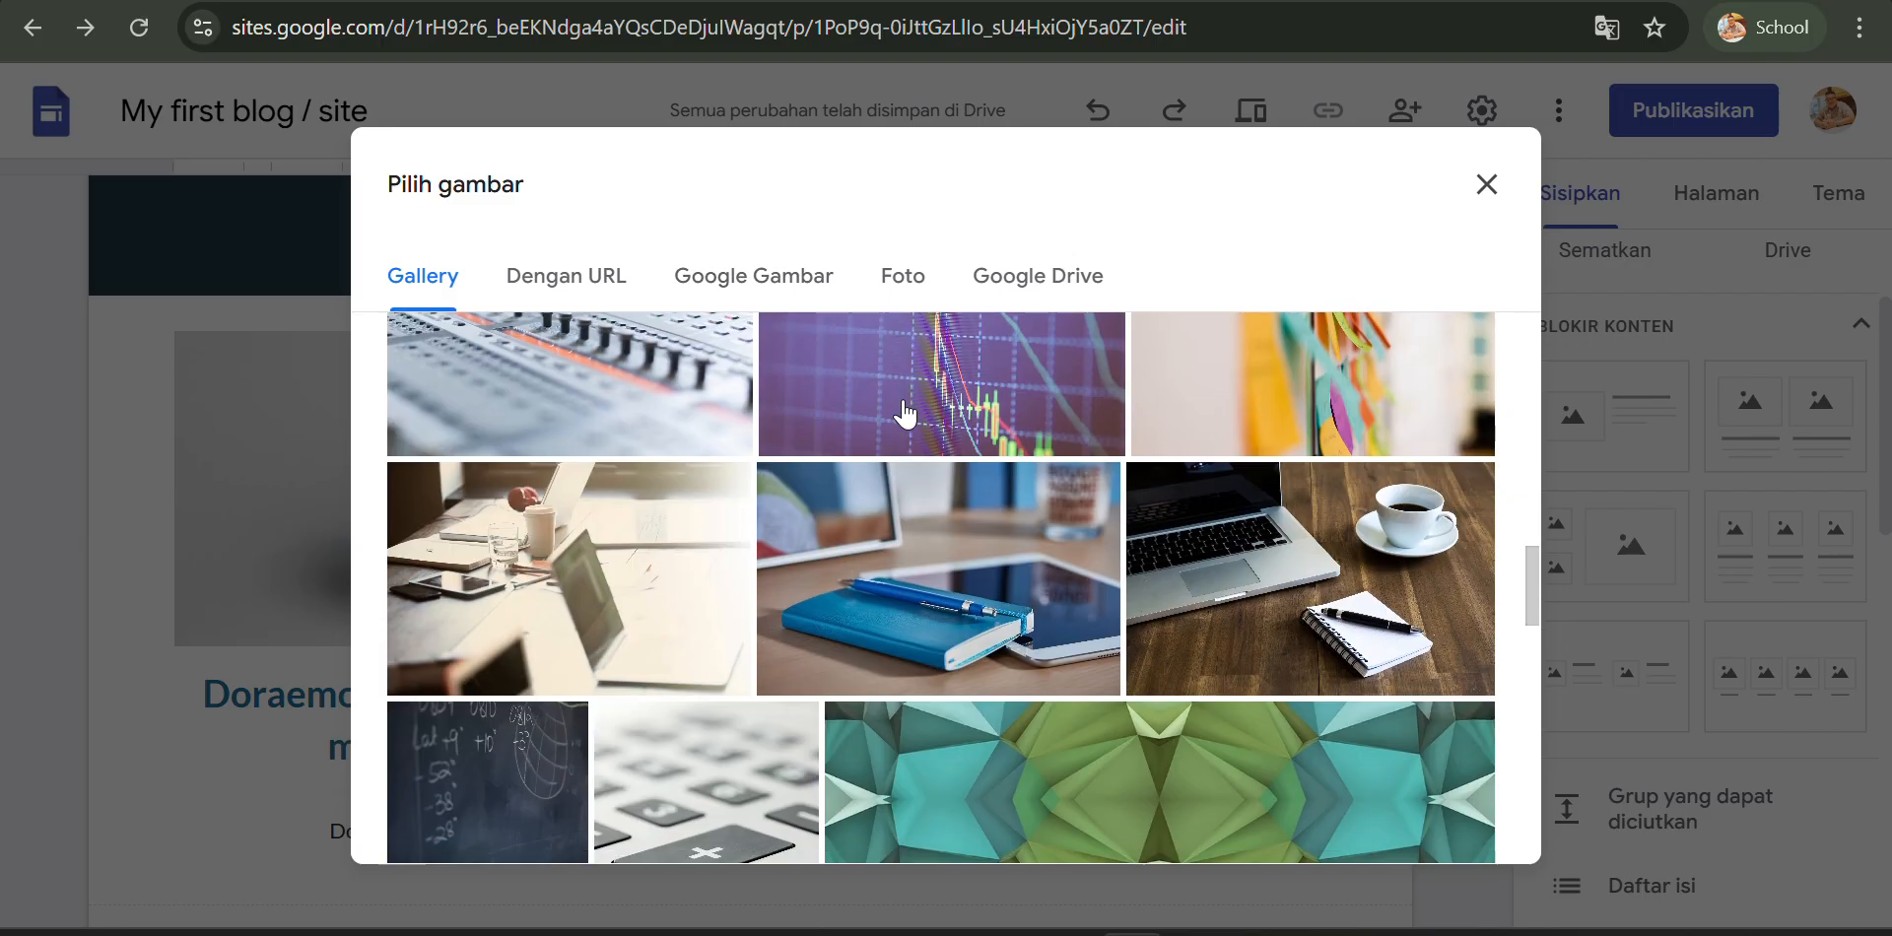
scroll(905, 414, down, 20)
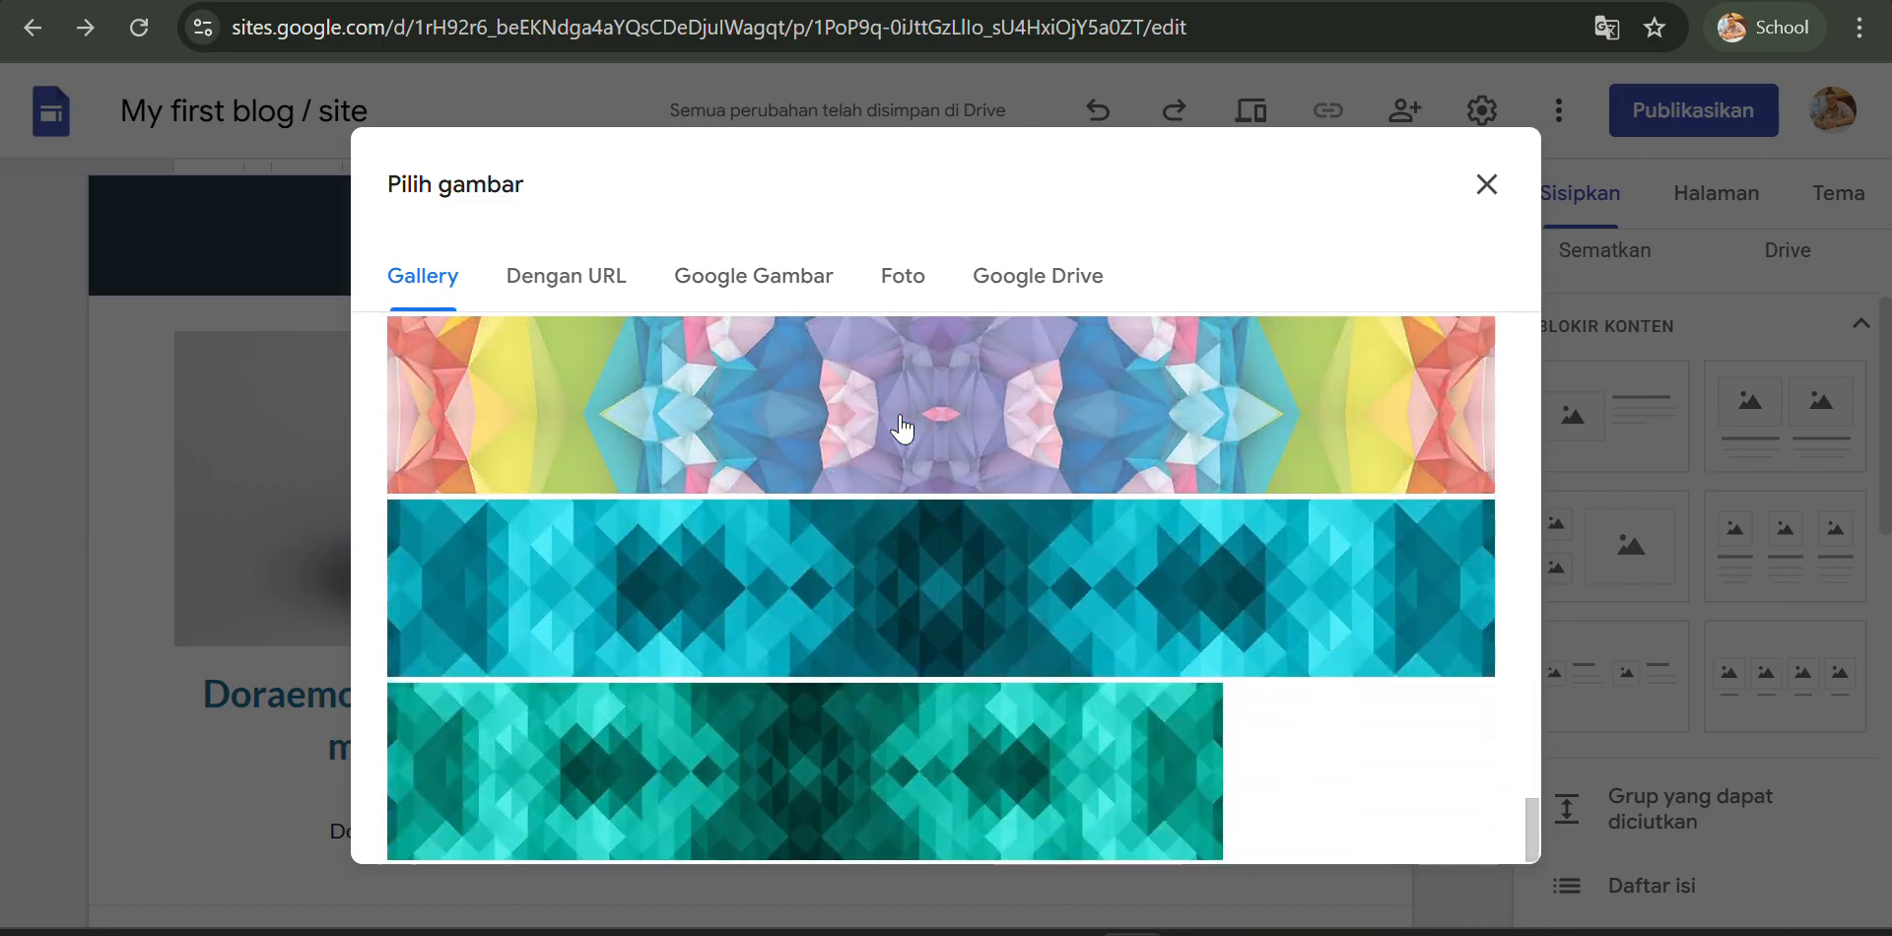
scroll(901, 424, up, 2)
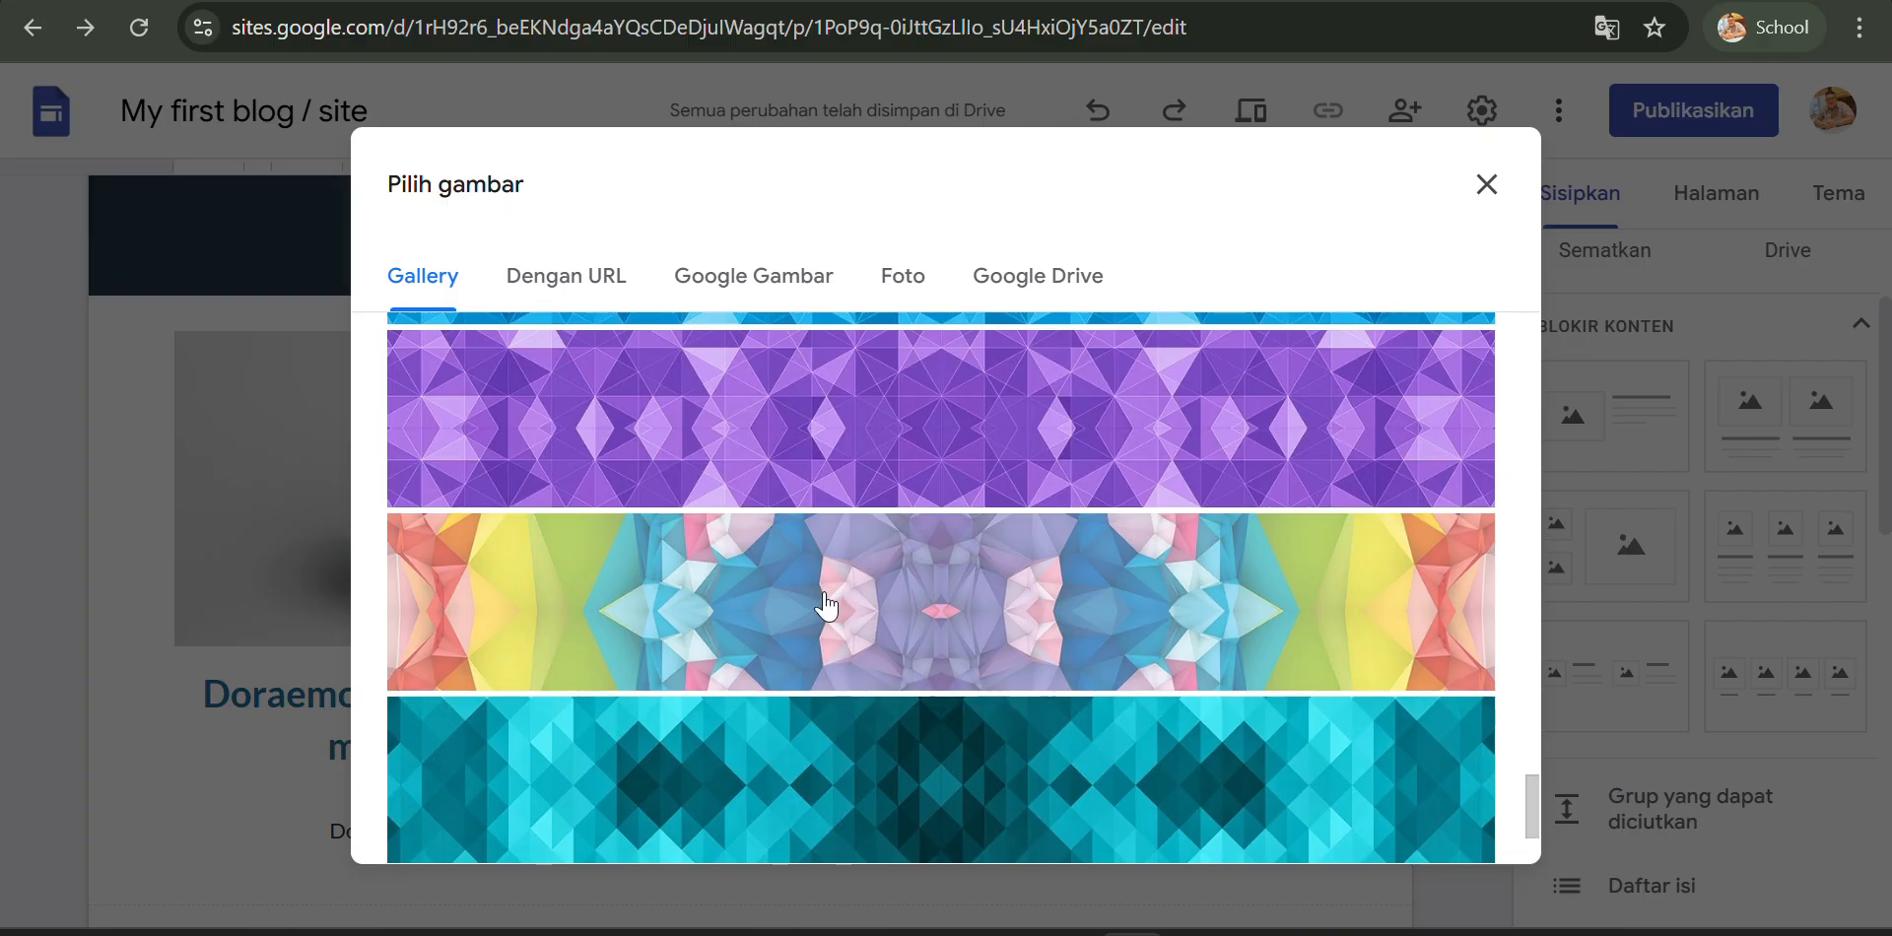
click(761, 765)
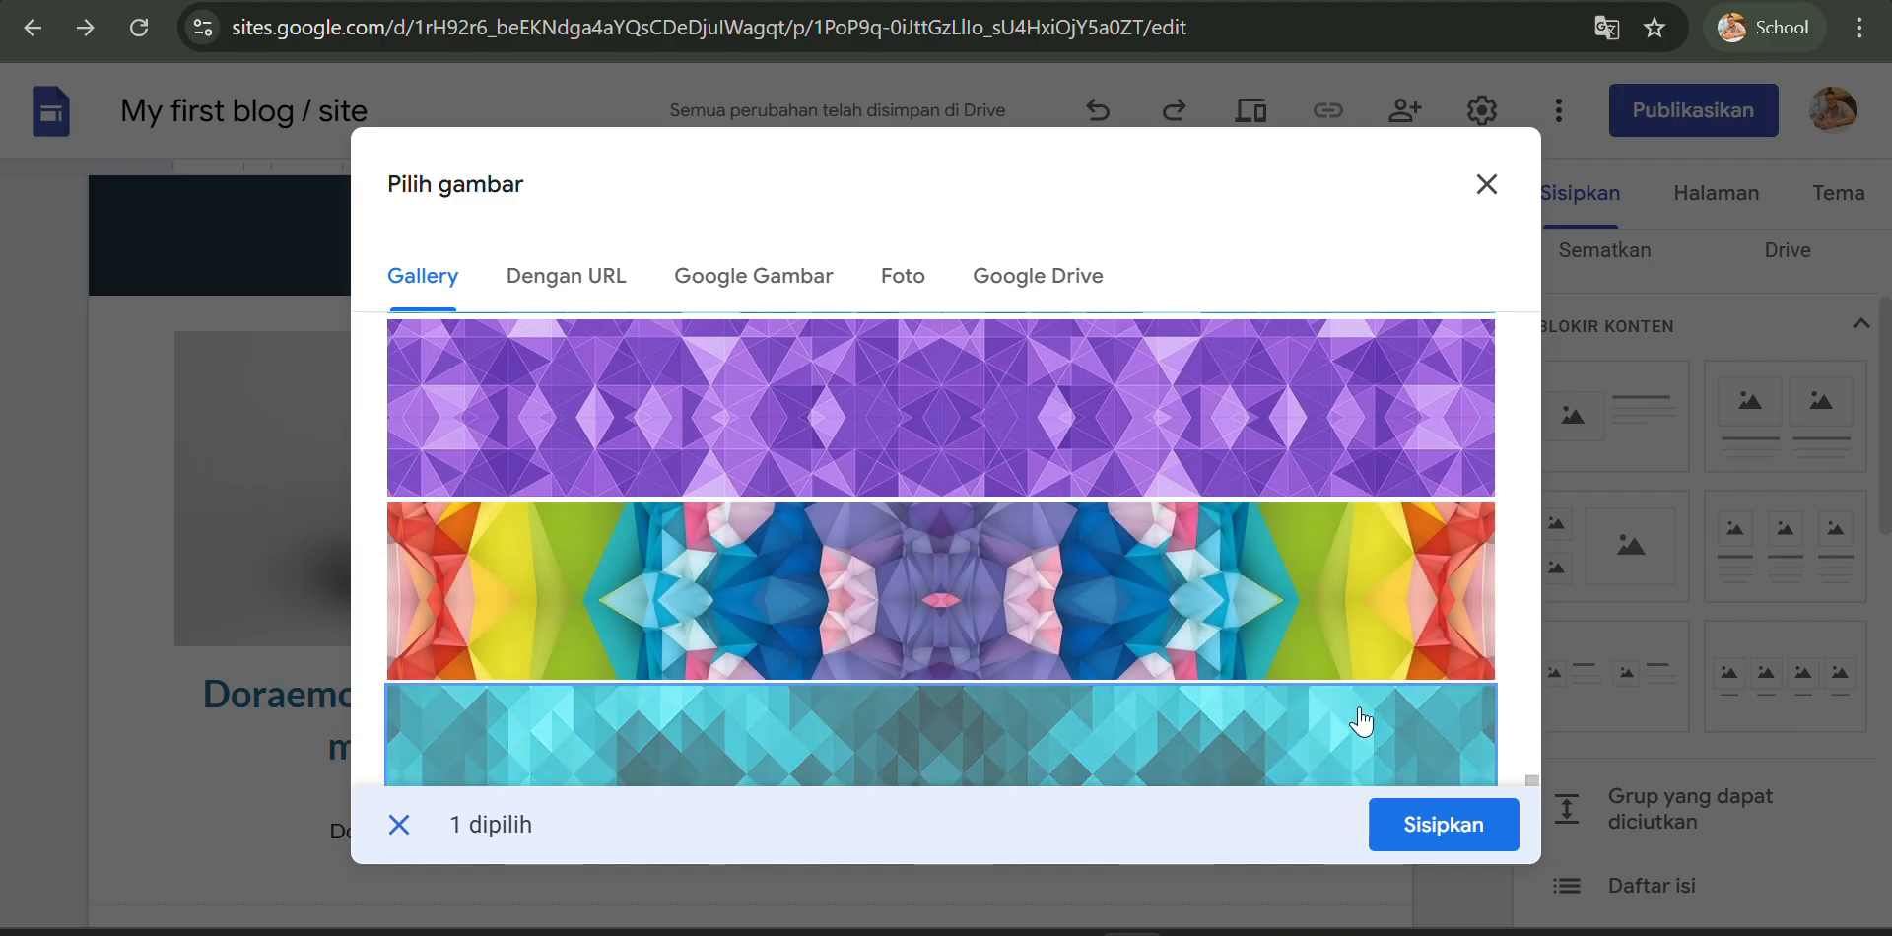
click(1425, 824)
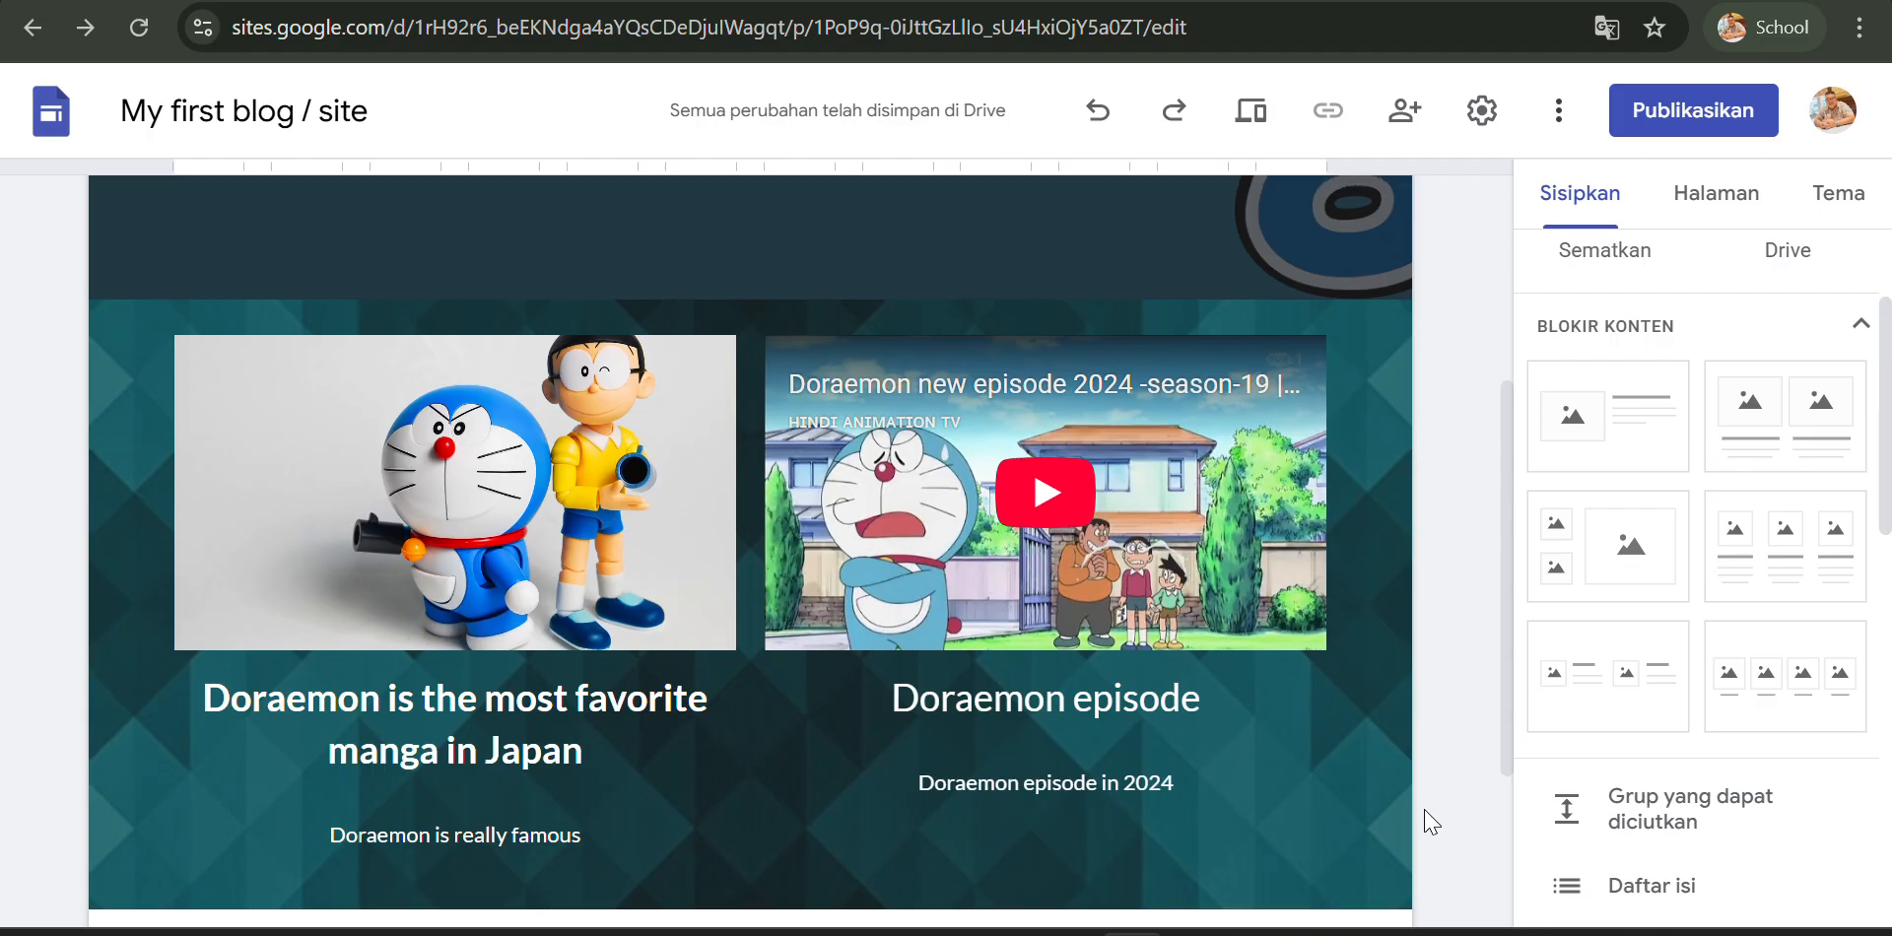
- Publish the site with the web address myfirstblogsite
scroll(1432, 822, up, 4)
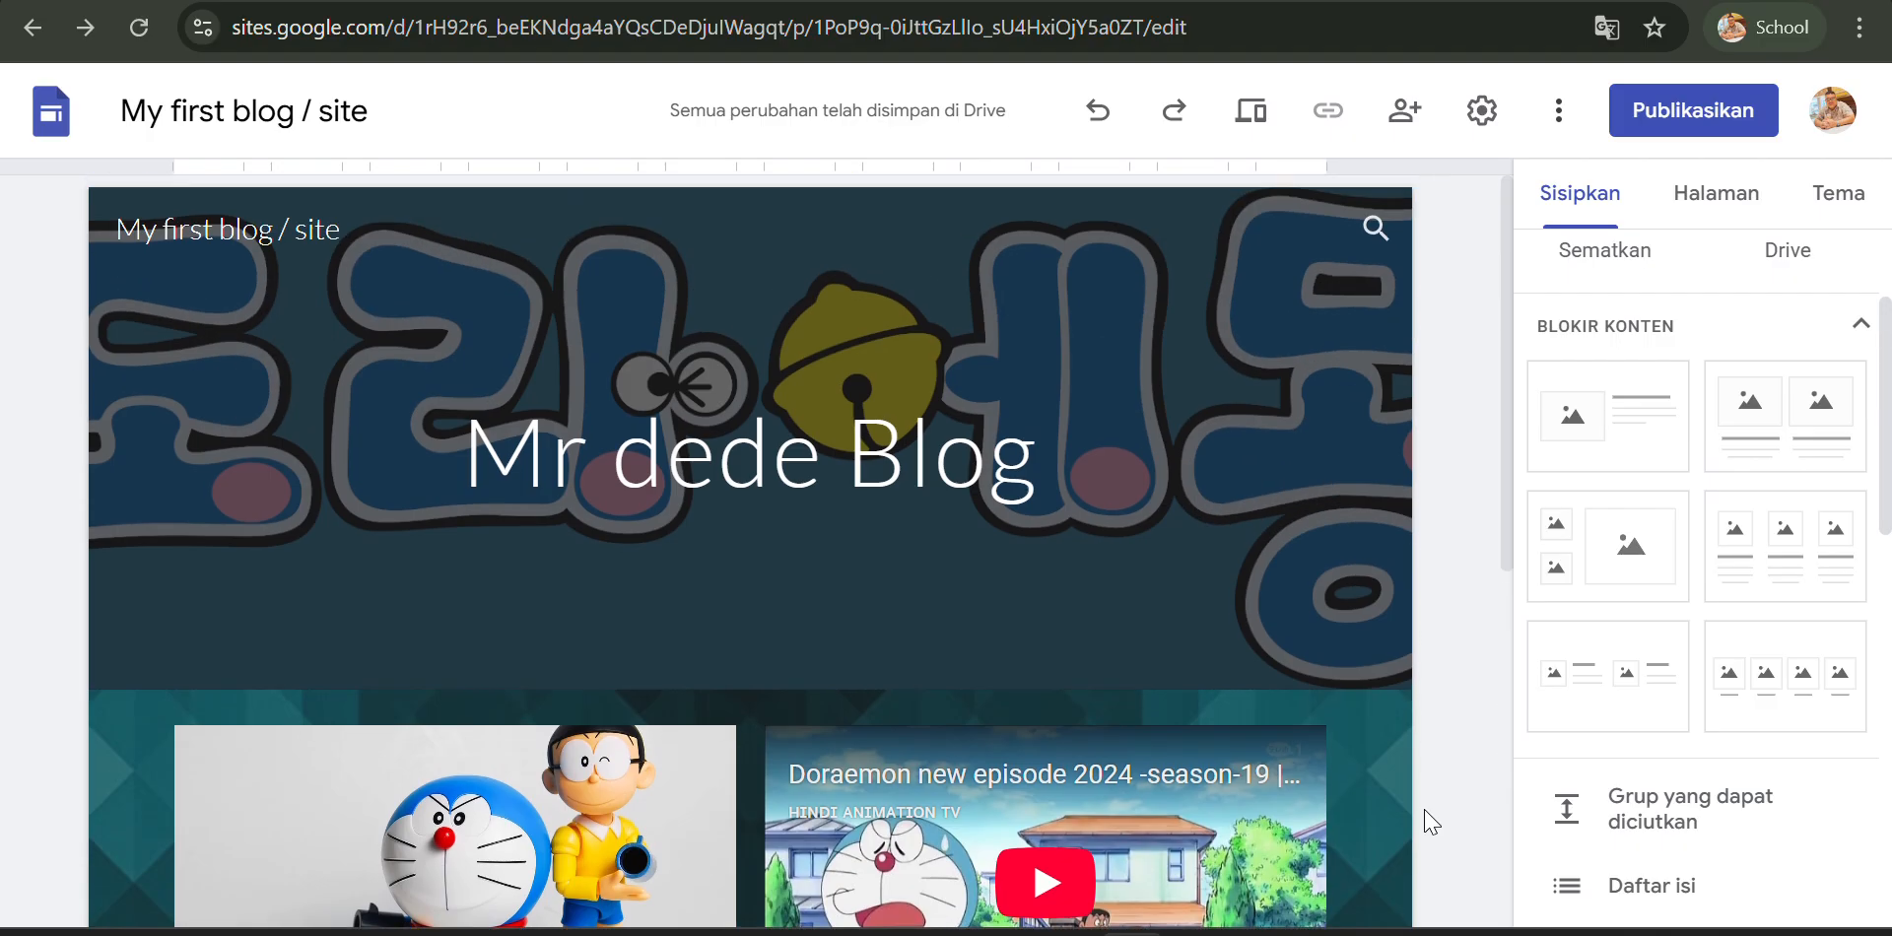
scroll(1432, 822, down, 4)
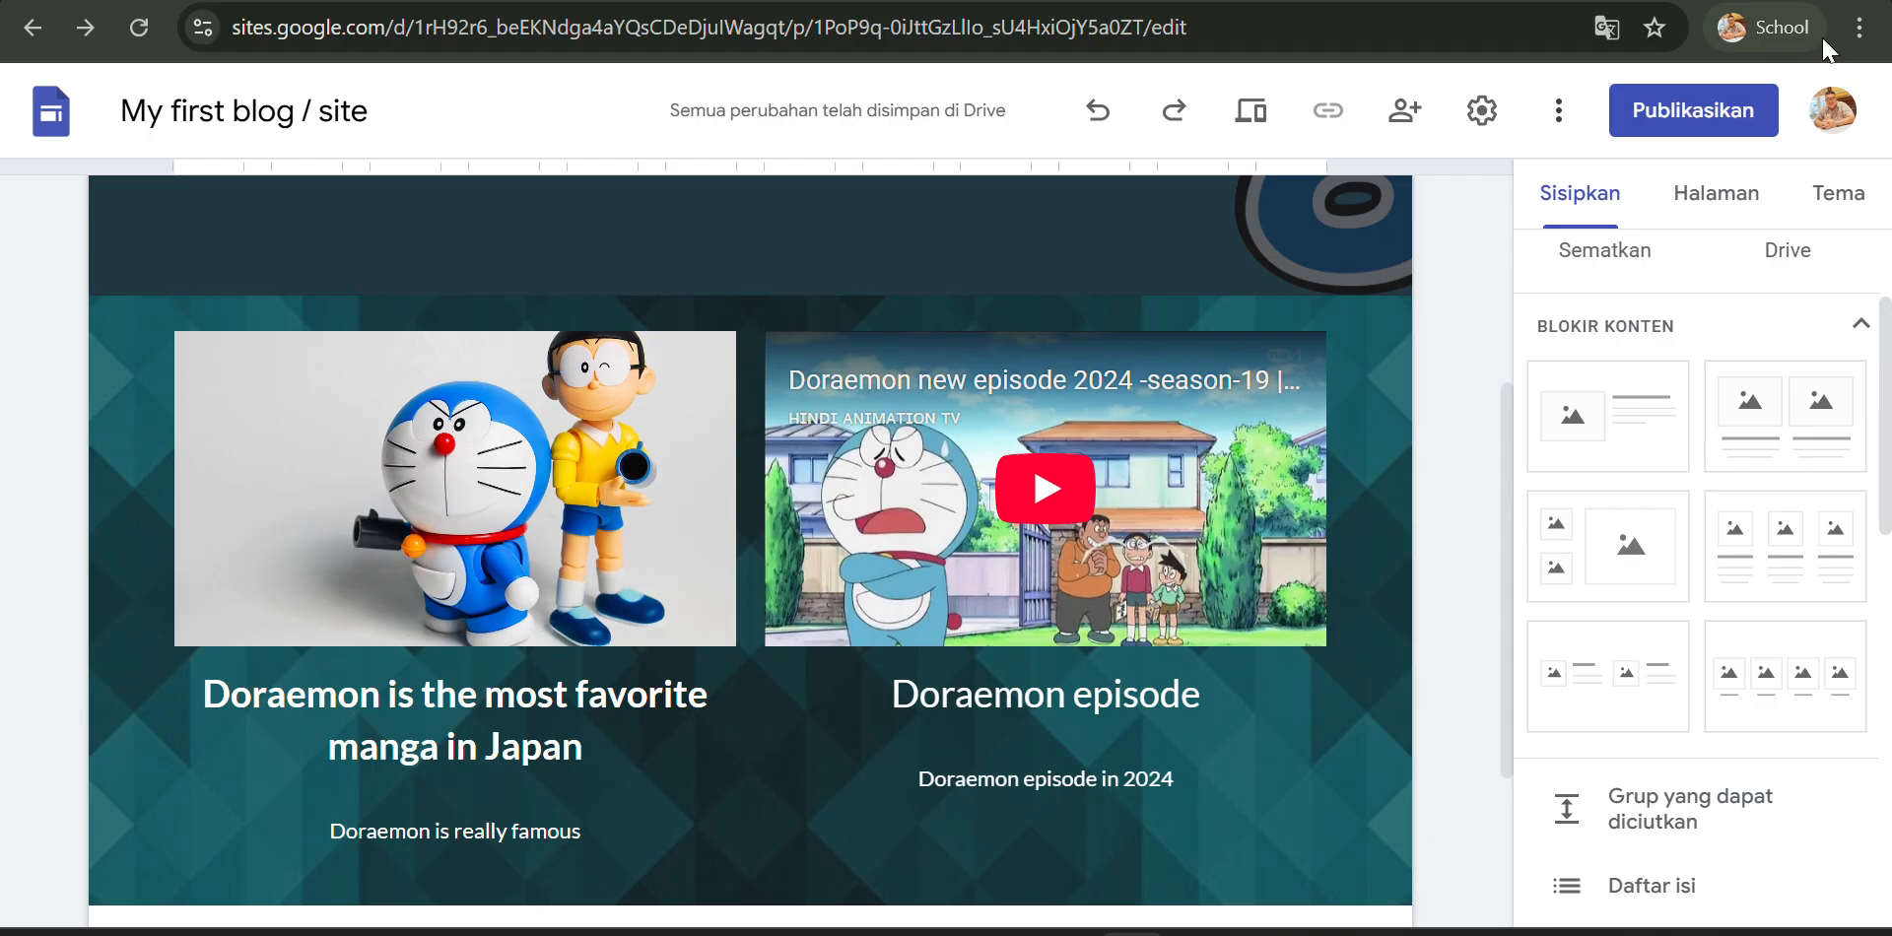
click(1651, 119)
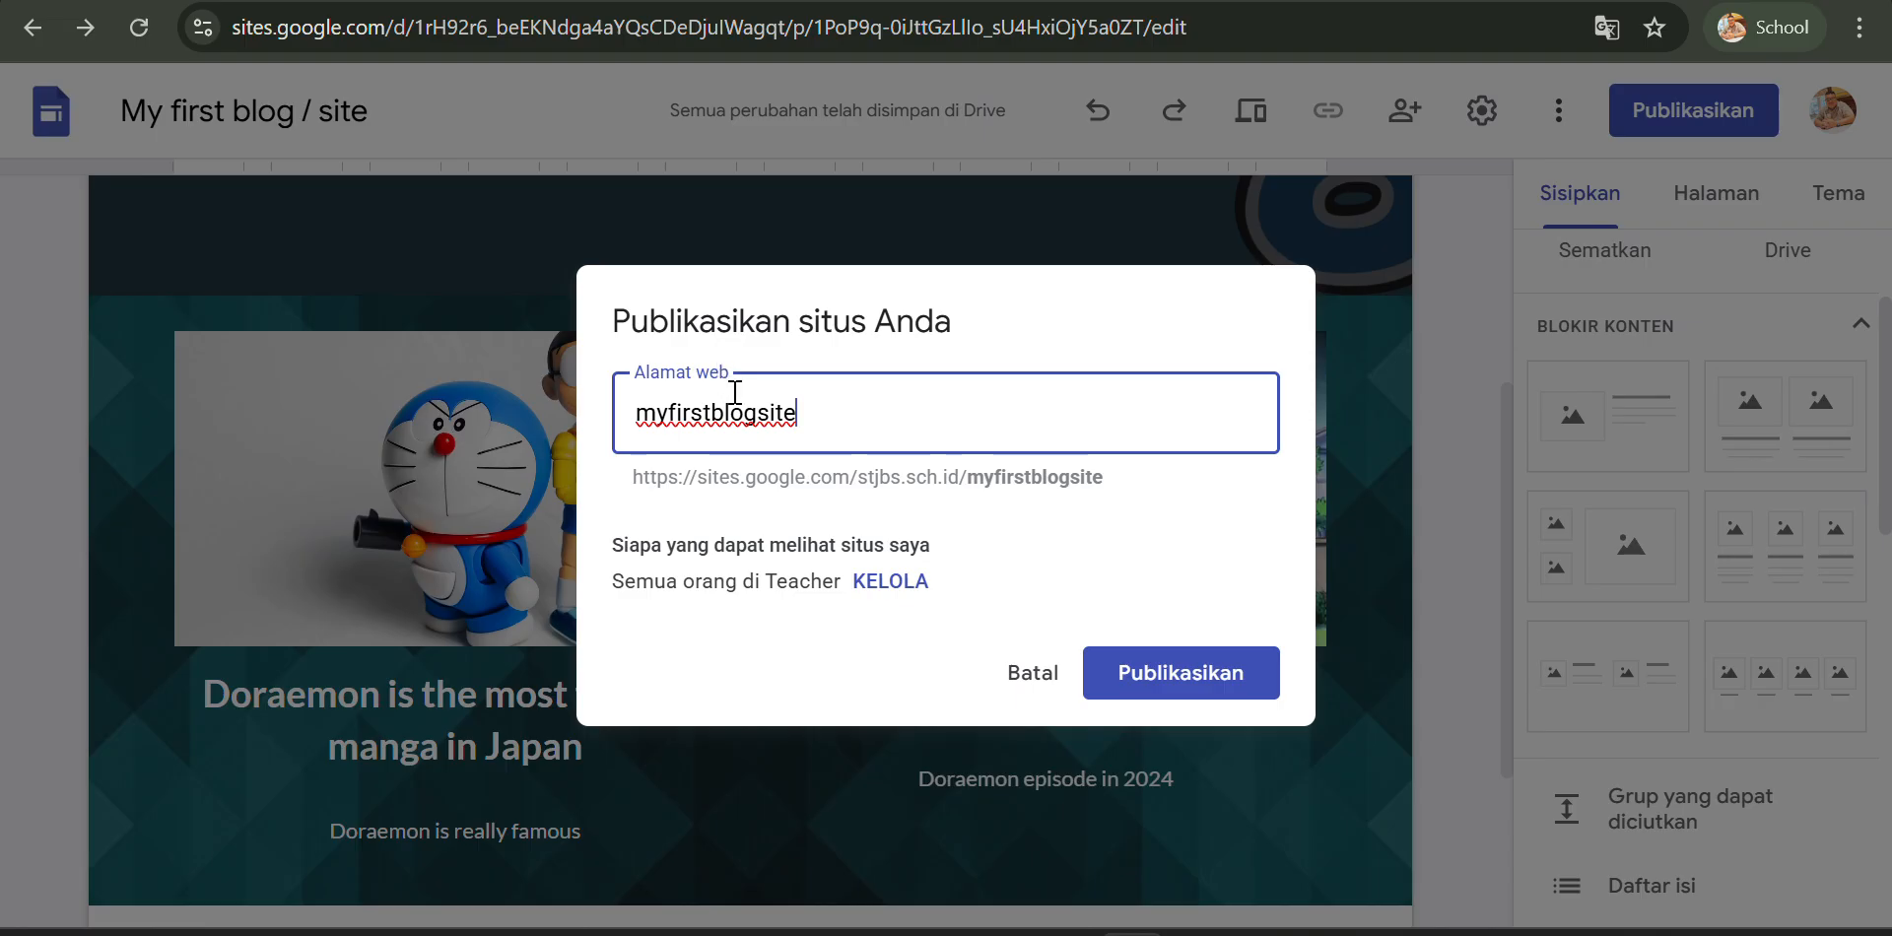
click(1174, 679)
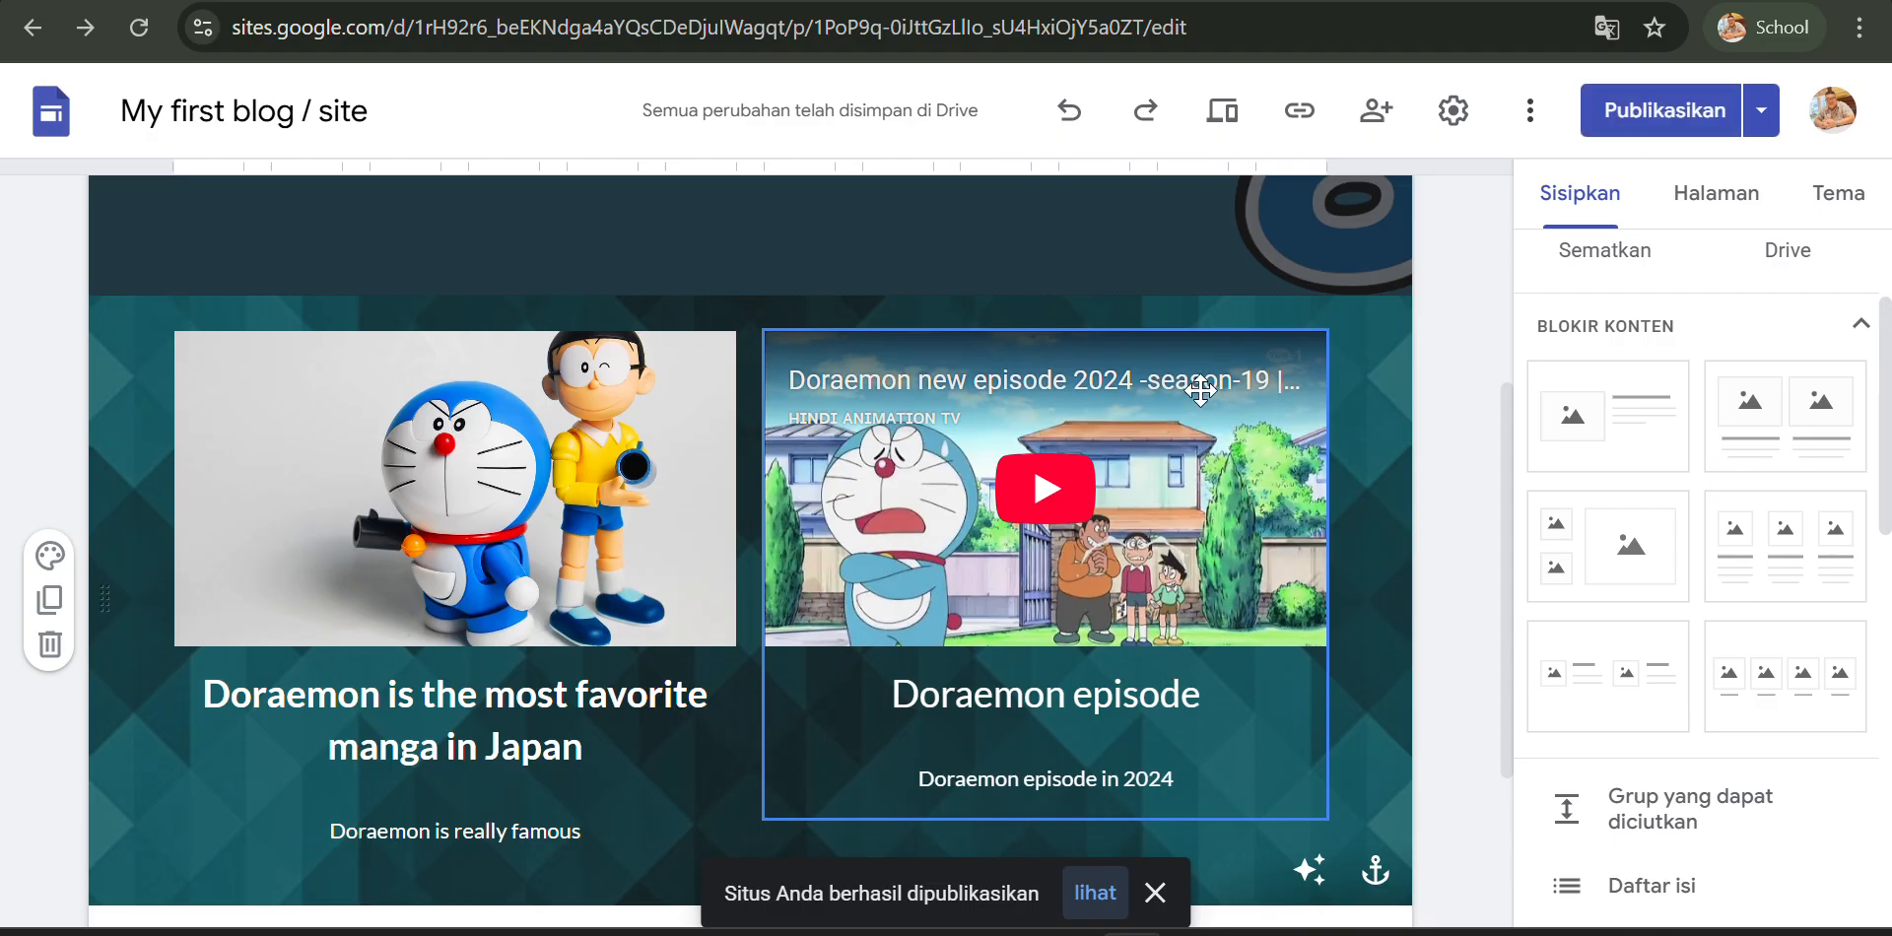
- Open the published site and scroll through its header and Doraemon content section
click(1764, 113)
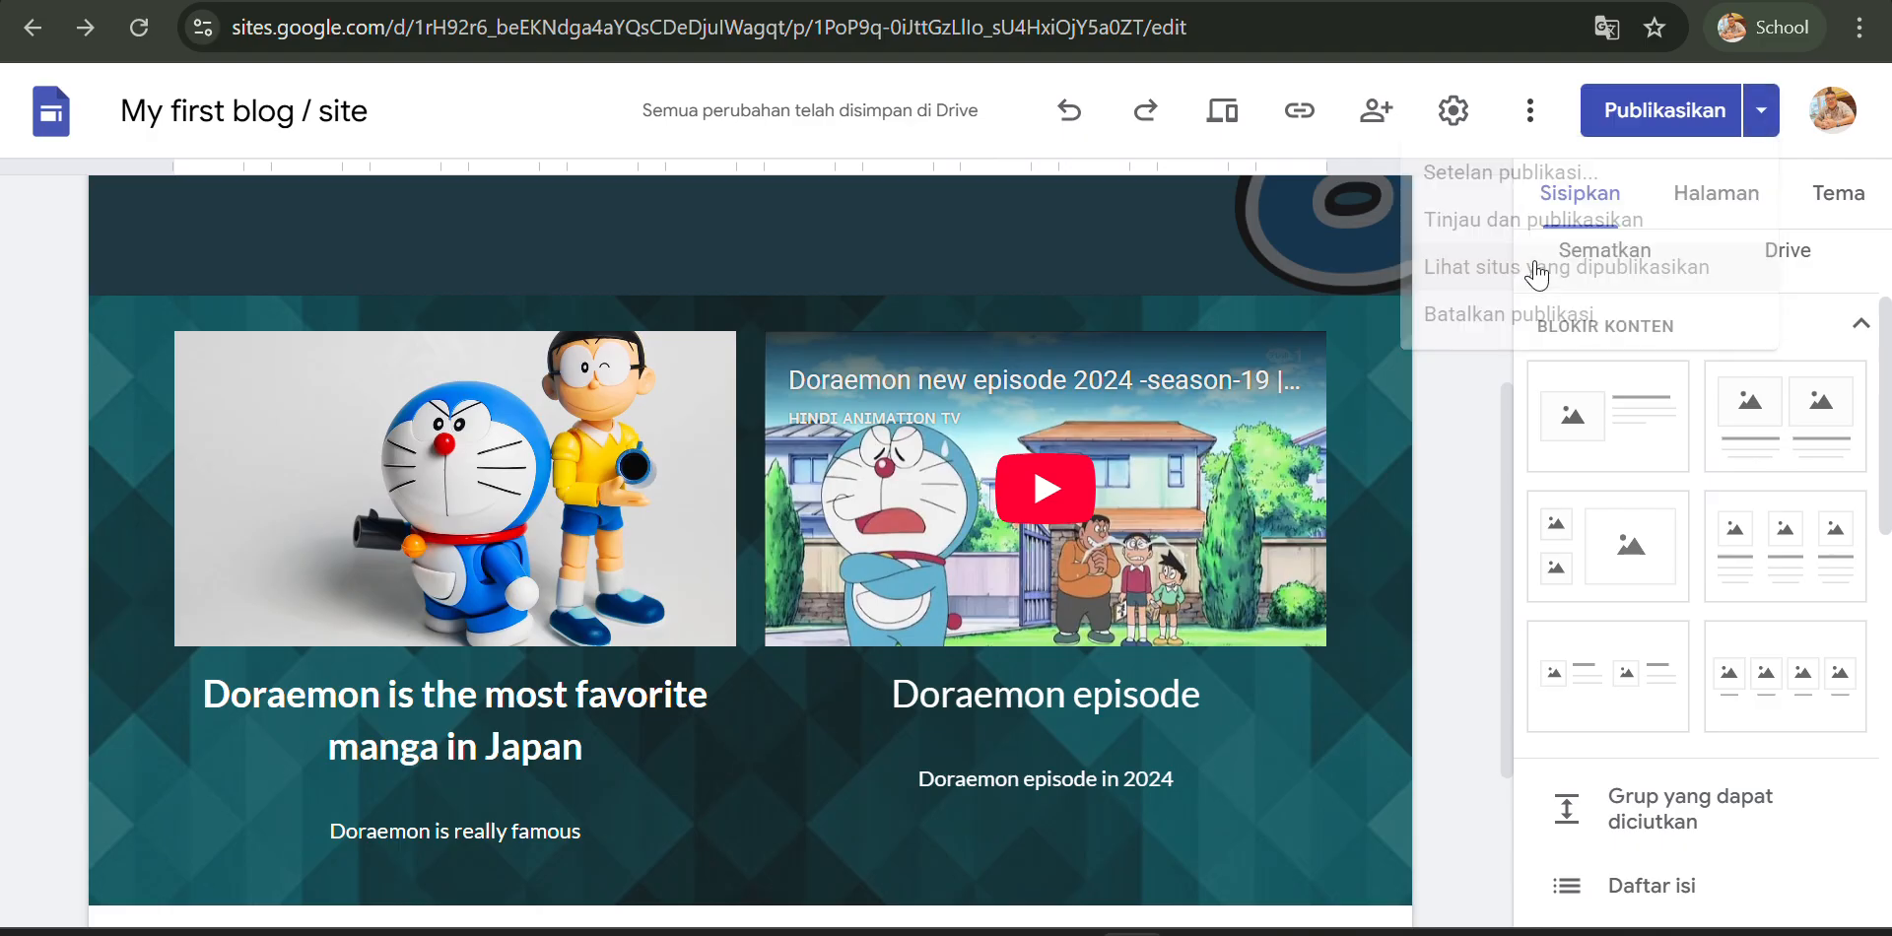
click(1536, 272)
click(1774, 123)
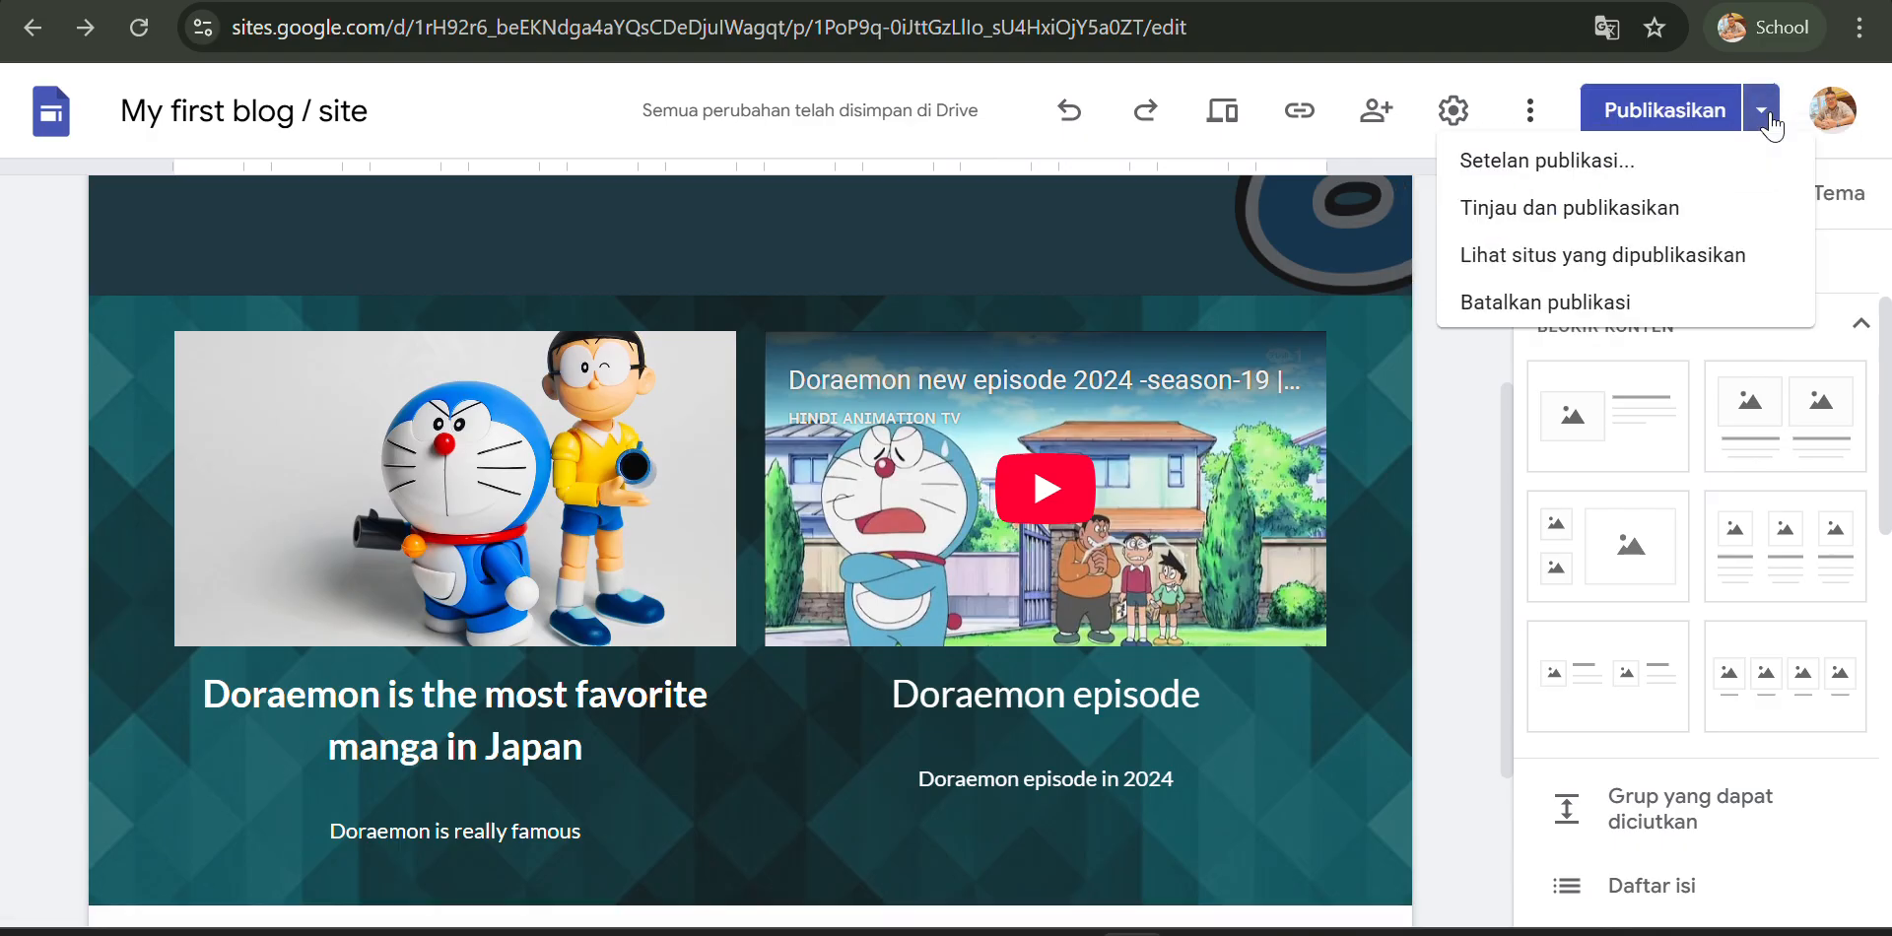
click(1640, 268)
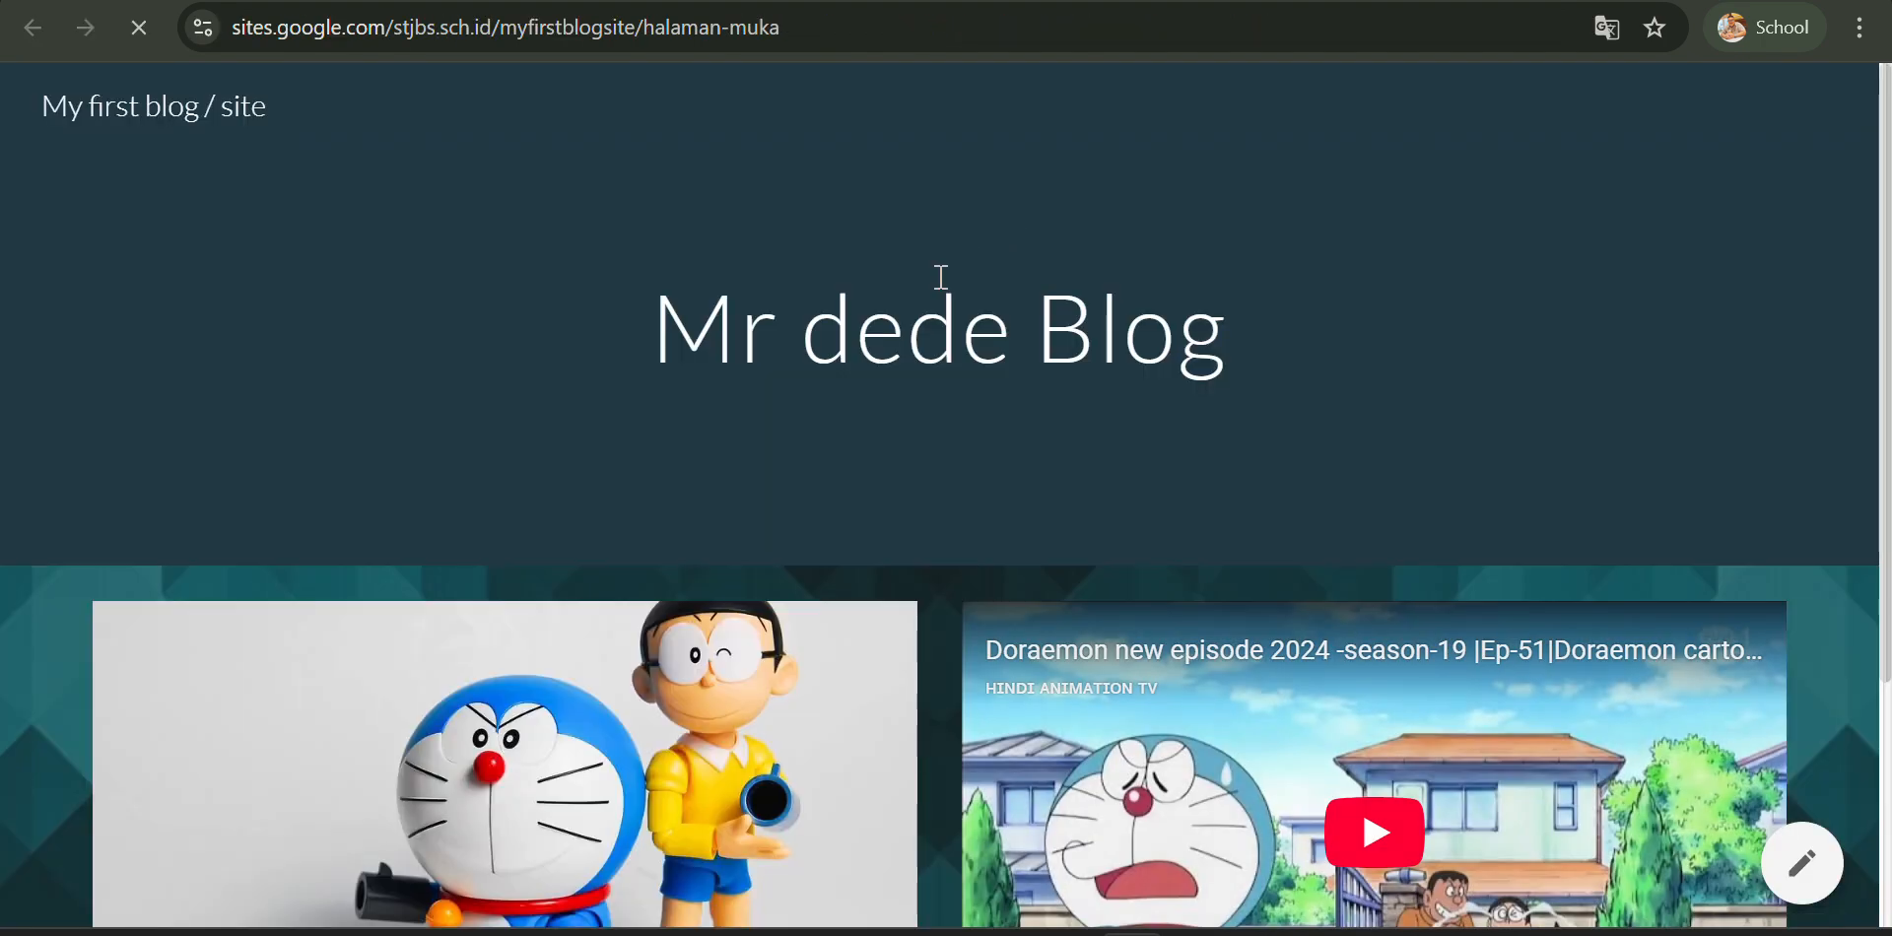
scroll(941, 276, down, 3)
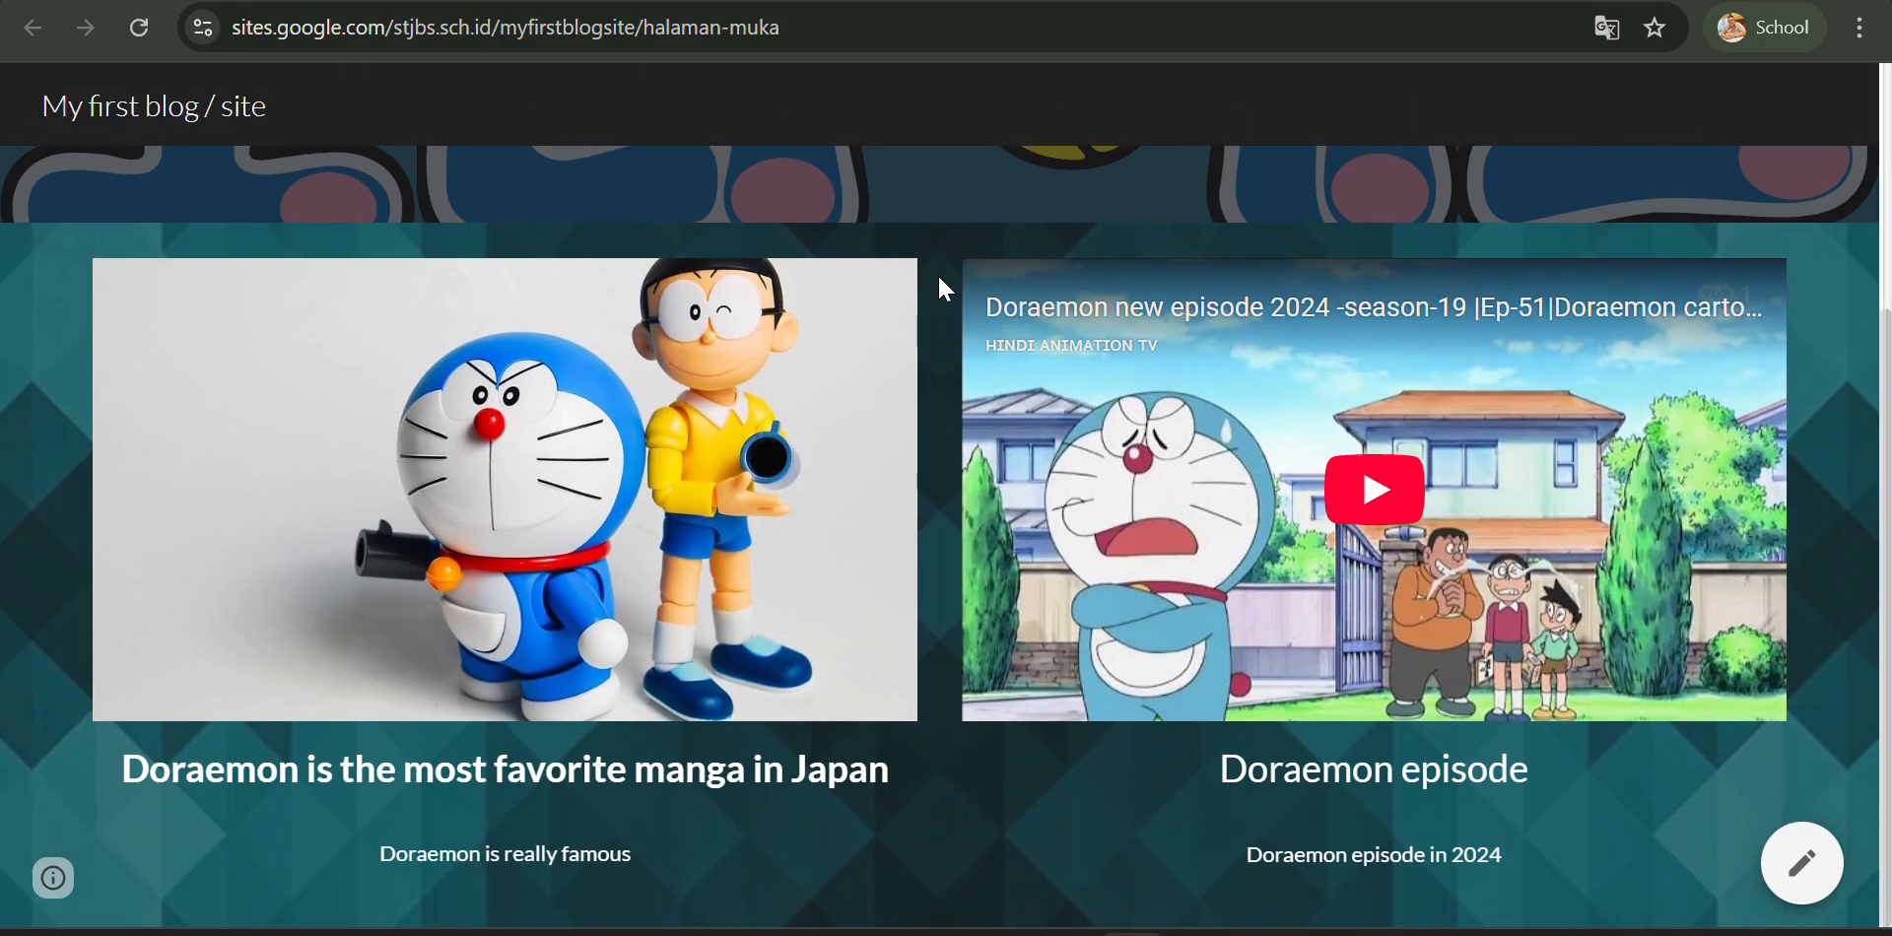
scroll(941, 281, up, 3)
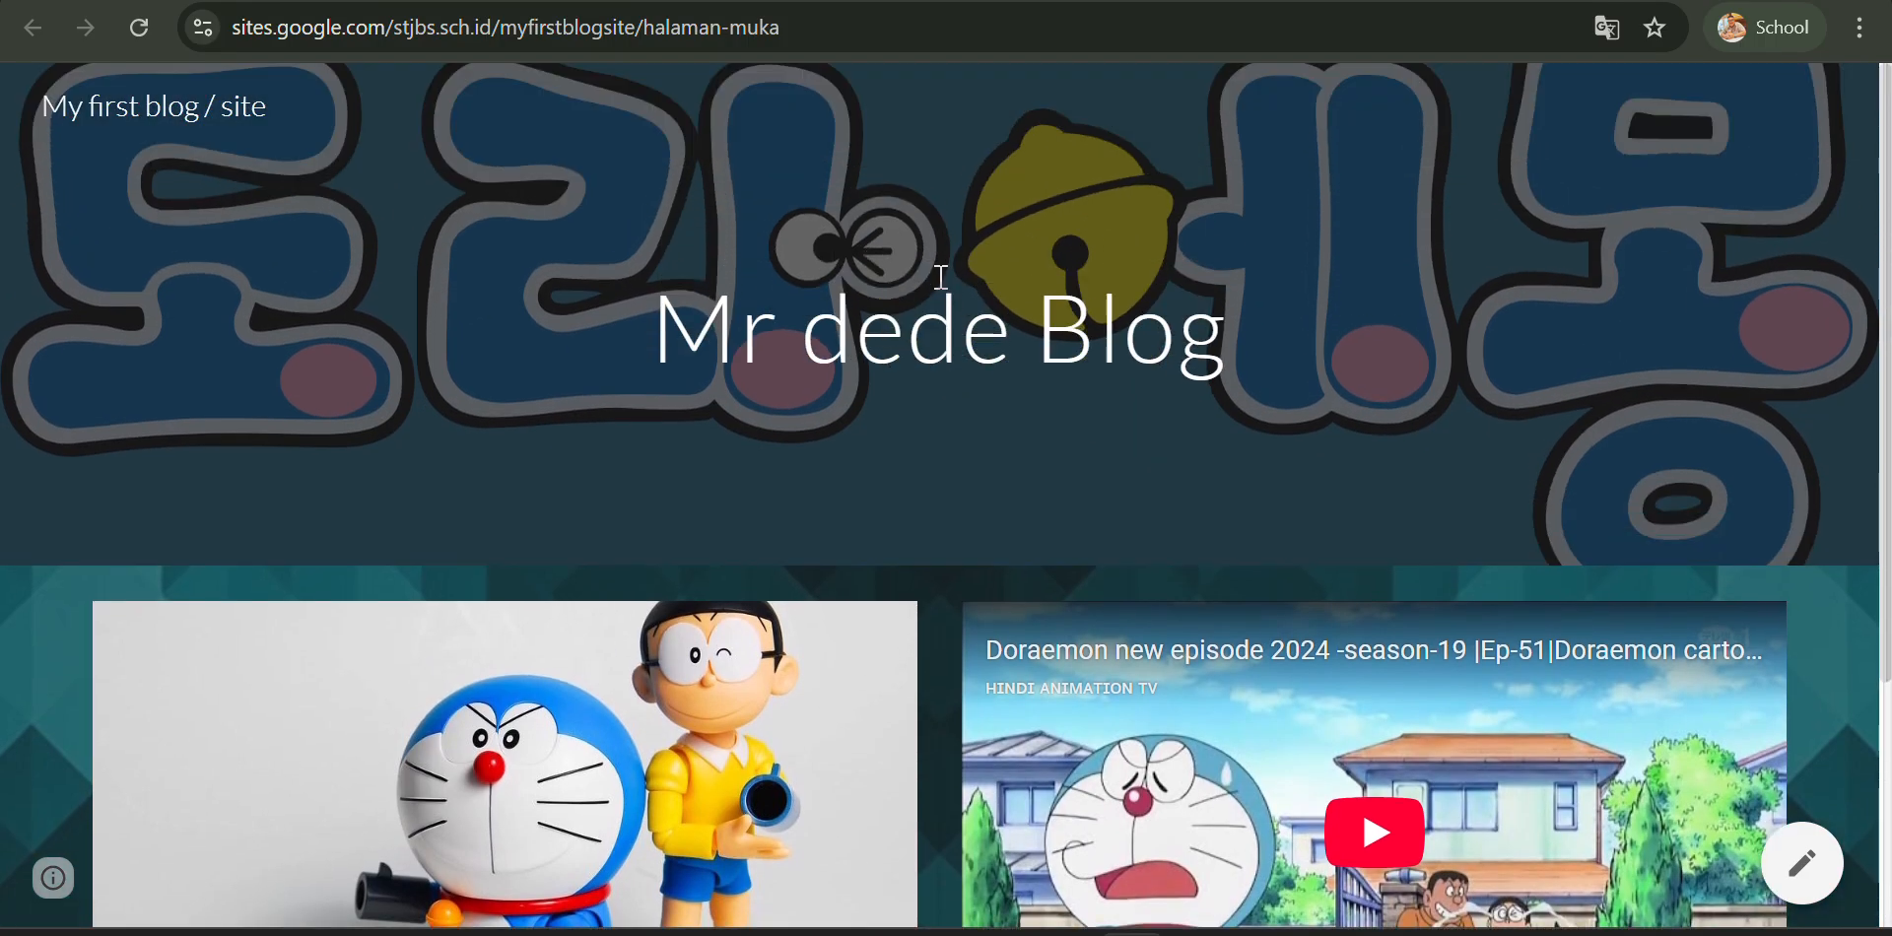
scroll(941, 279, down, 3)
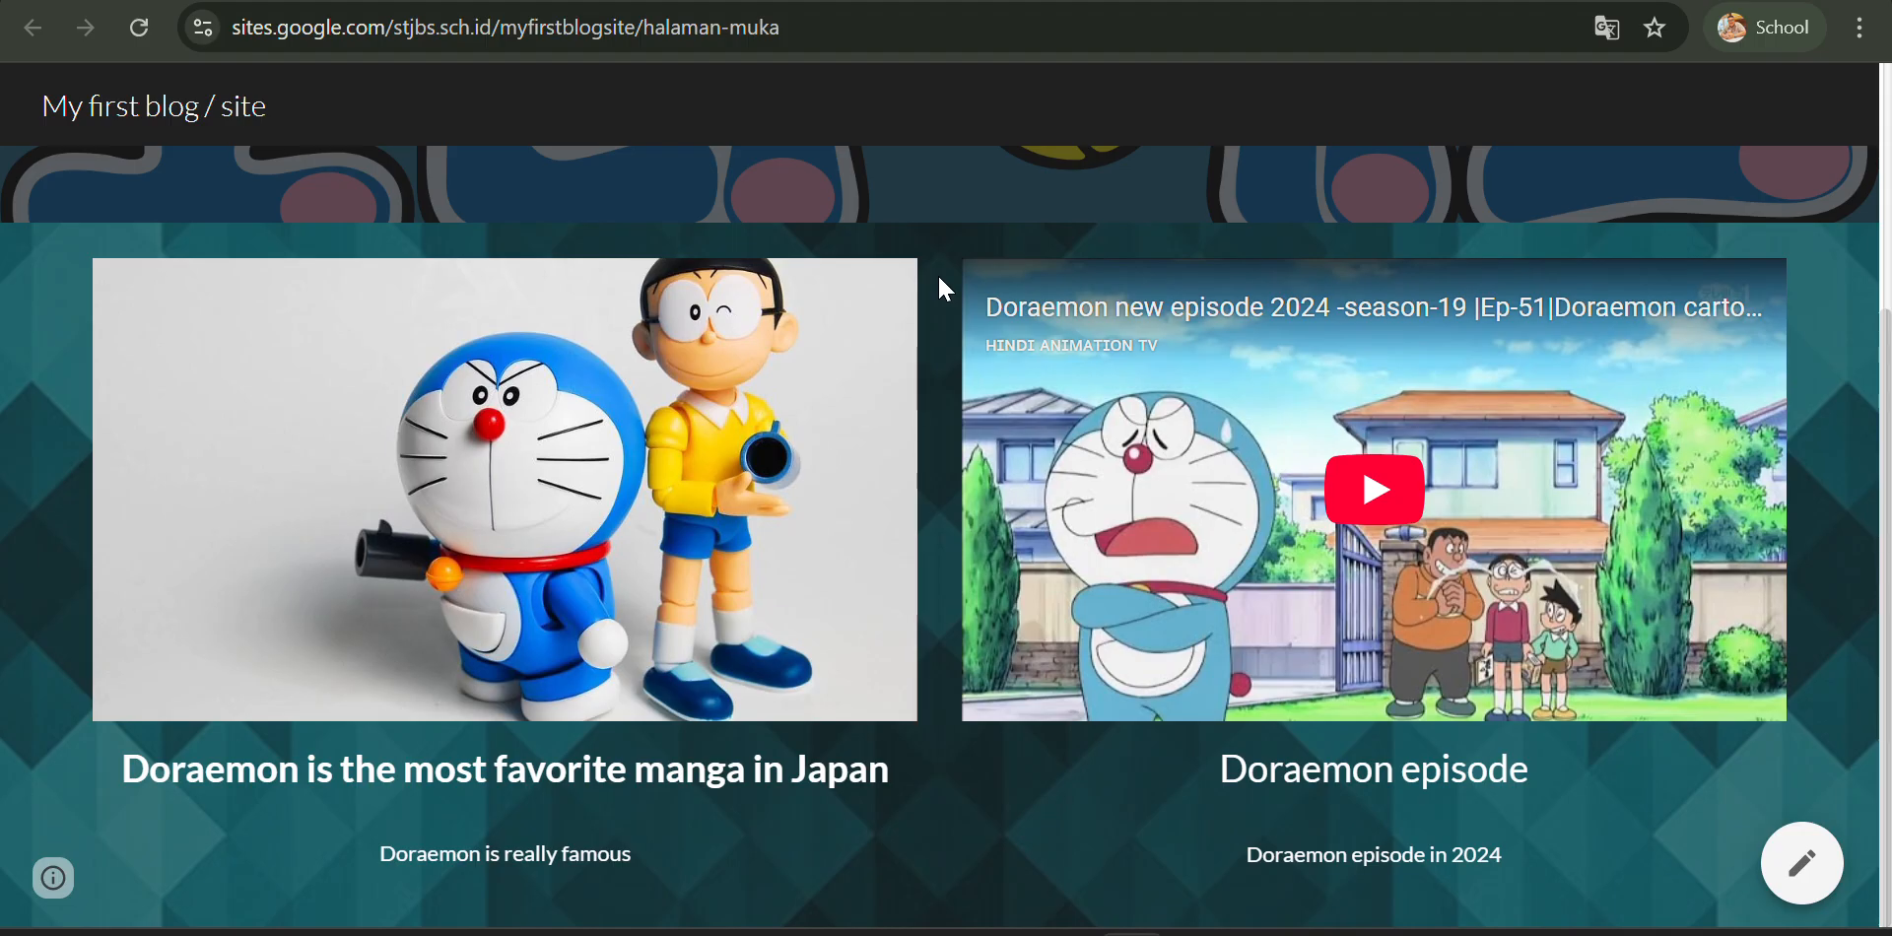
scroll(937, 274, up, 3)
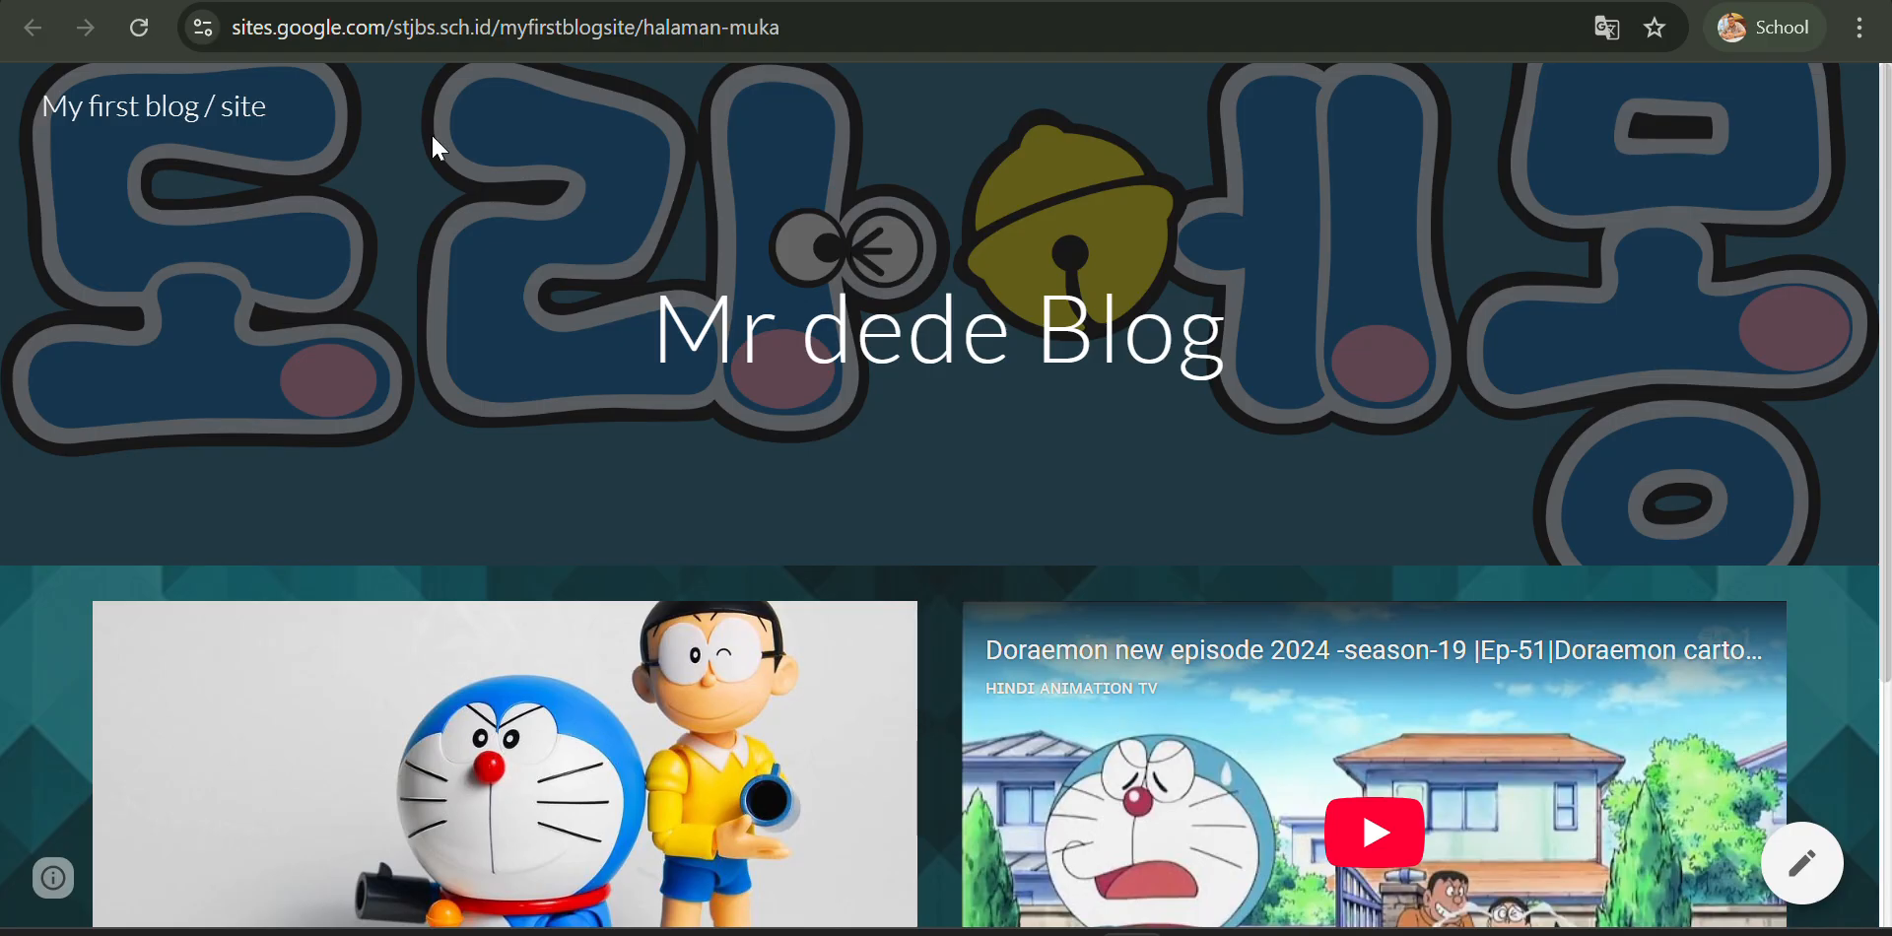
- Copy the published site's web address
click(418, 29)
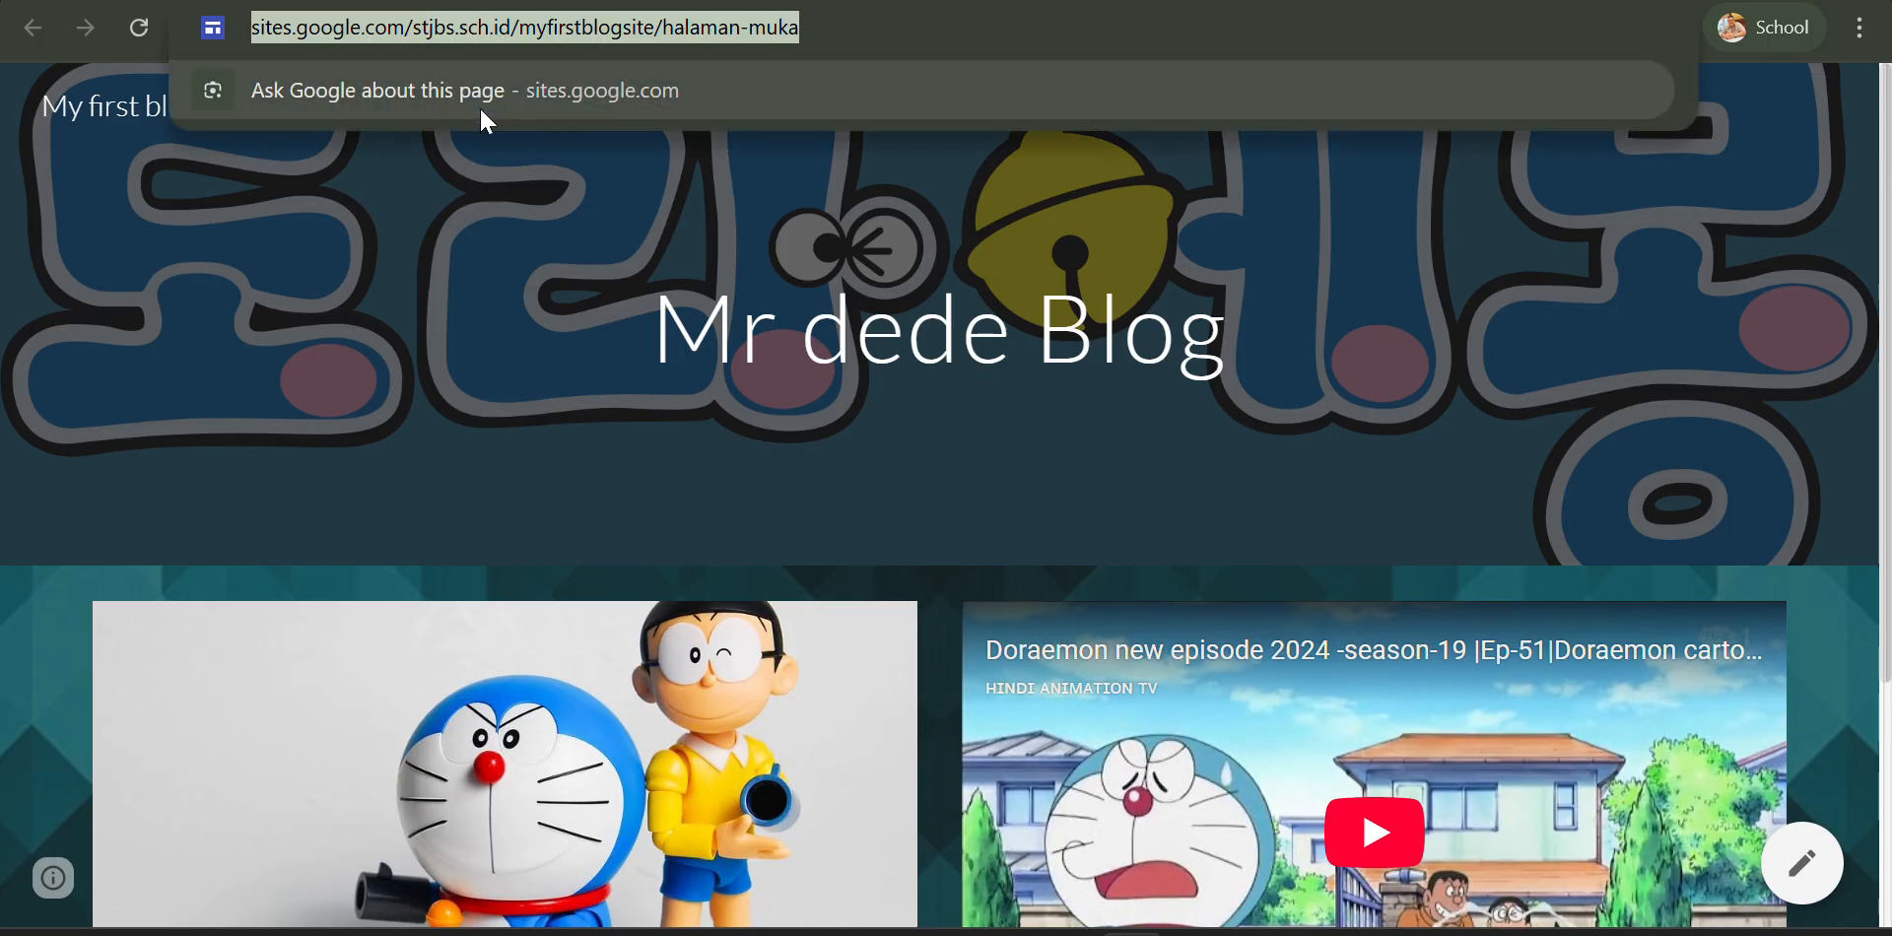
click(579, 198)
click(461, 40)
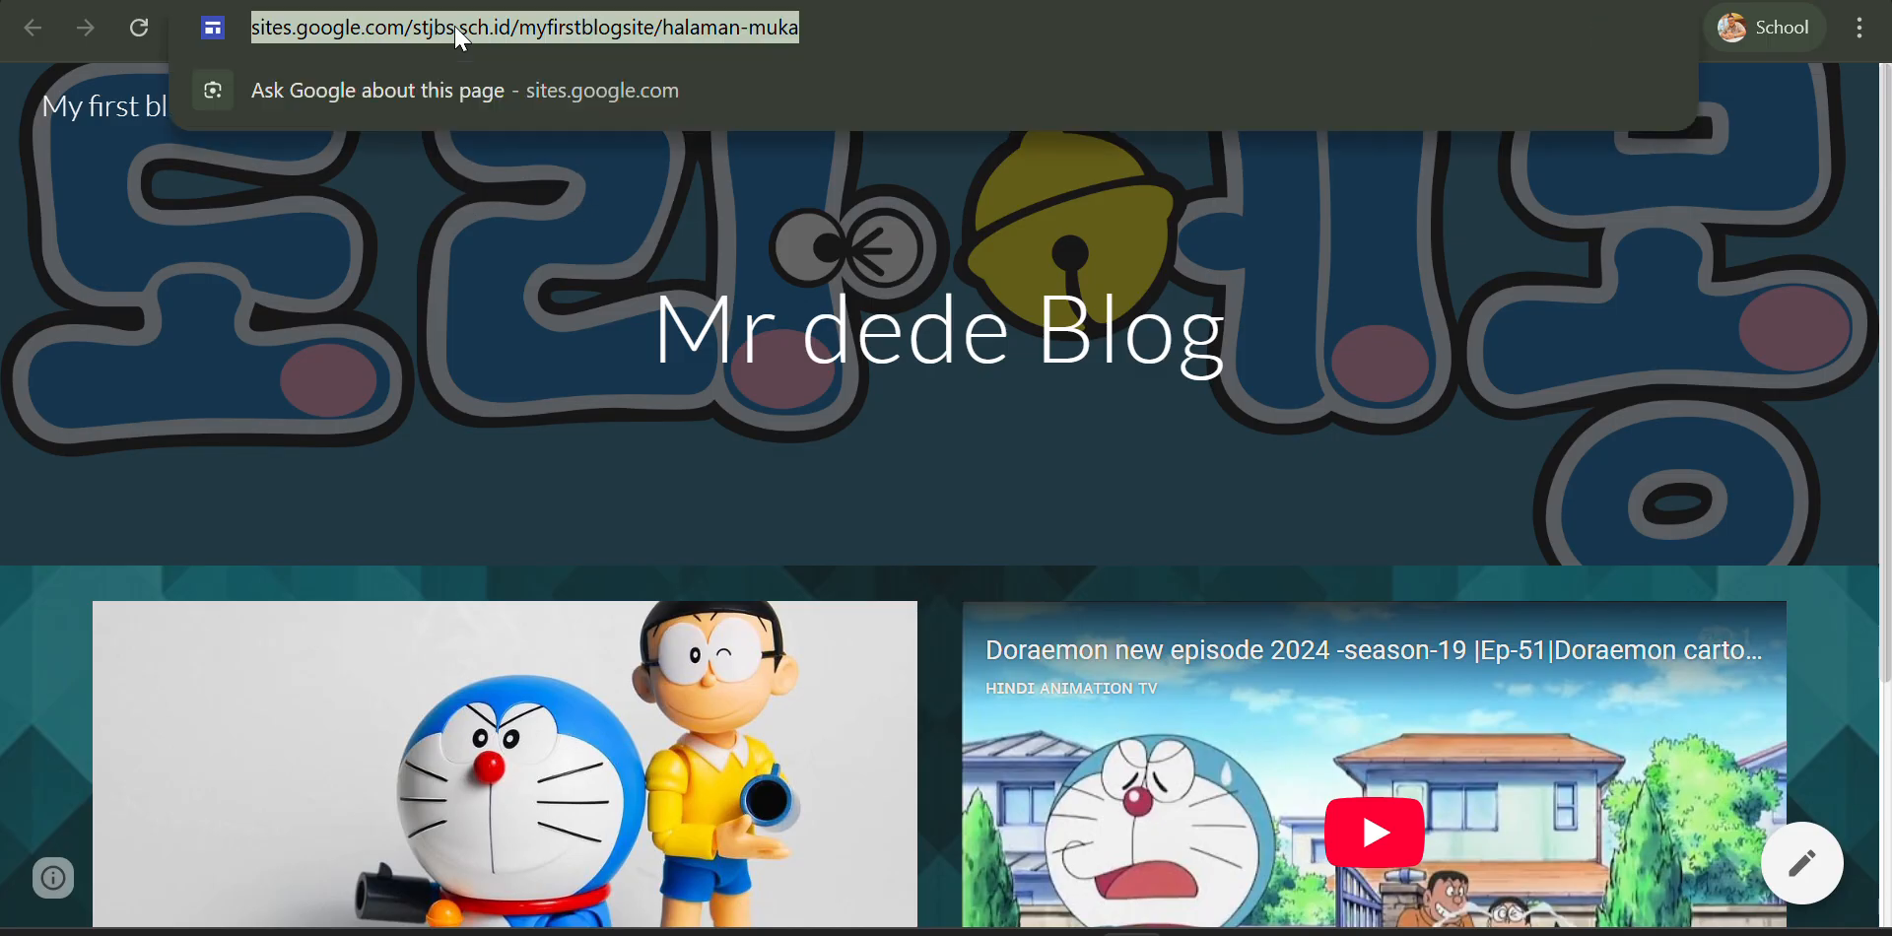
right_click(461, 35)
click(548, 314)
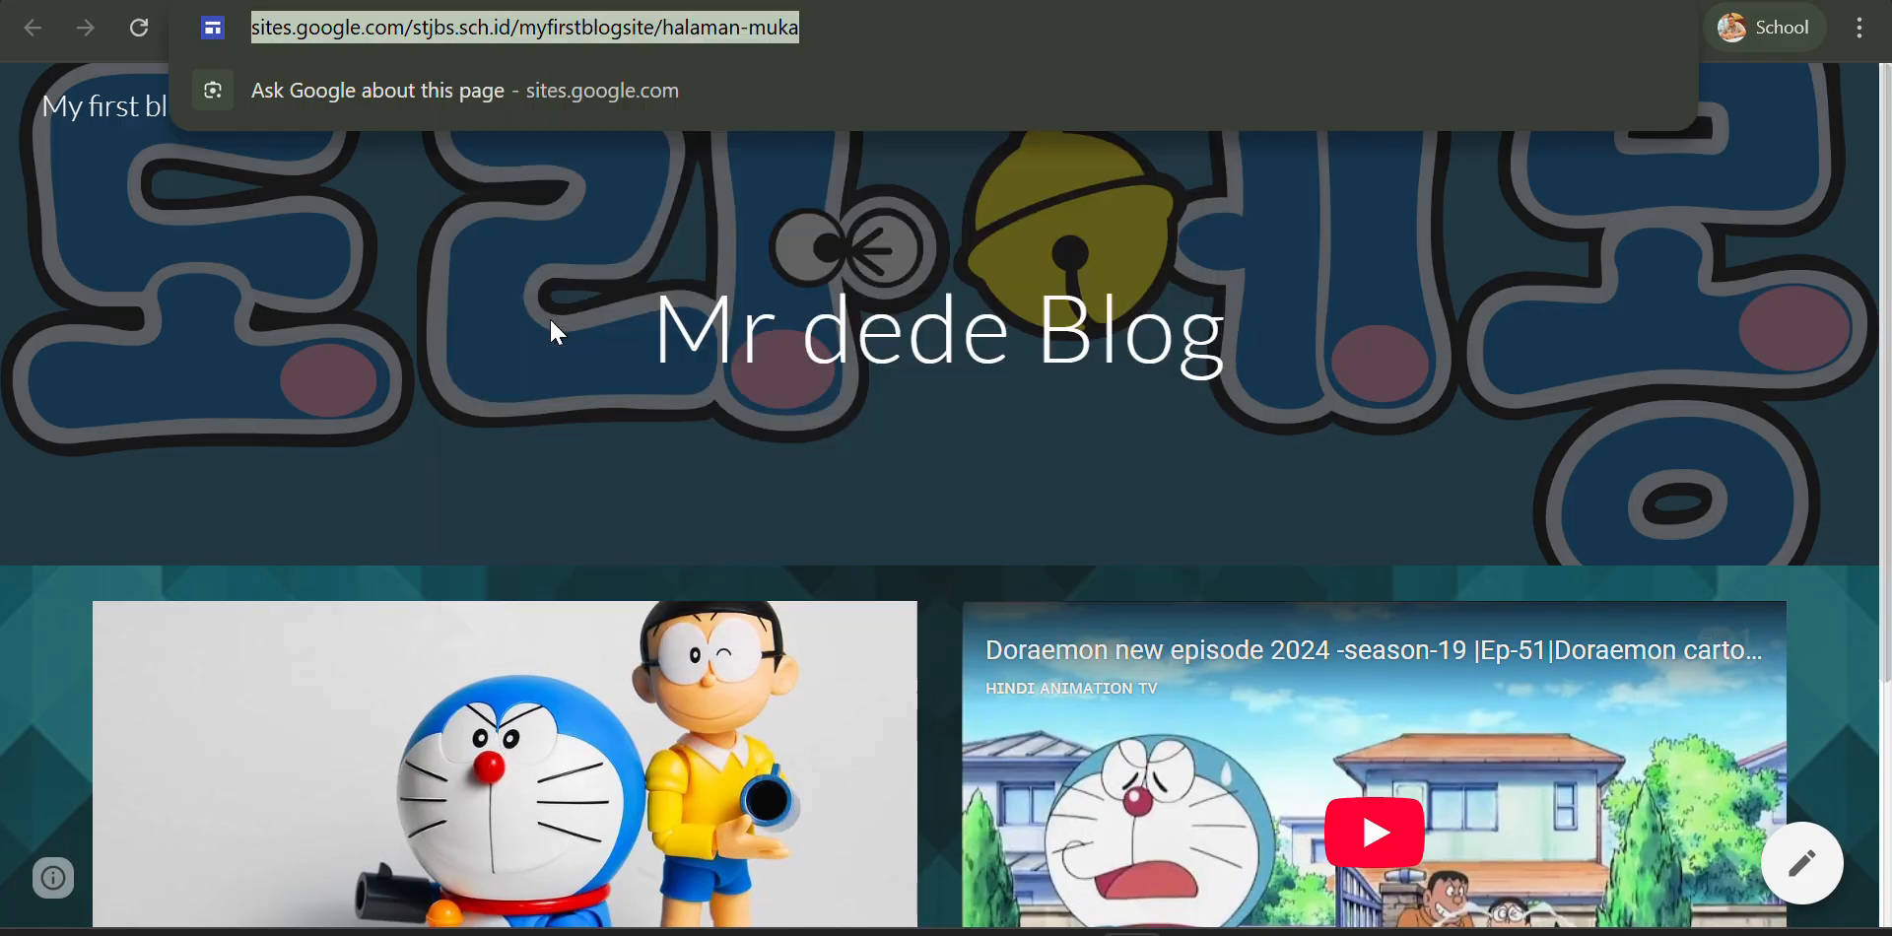